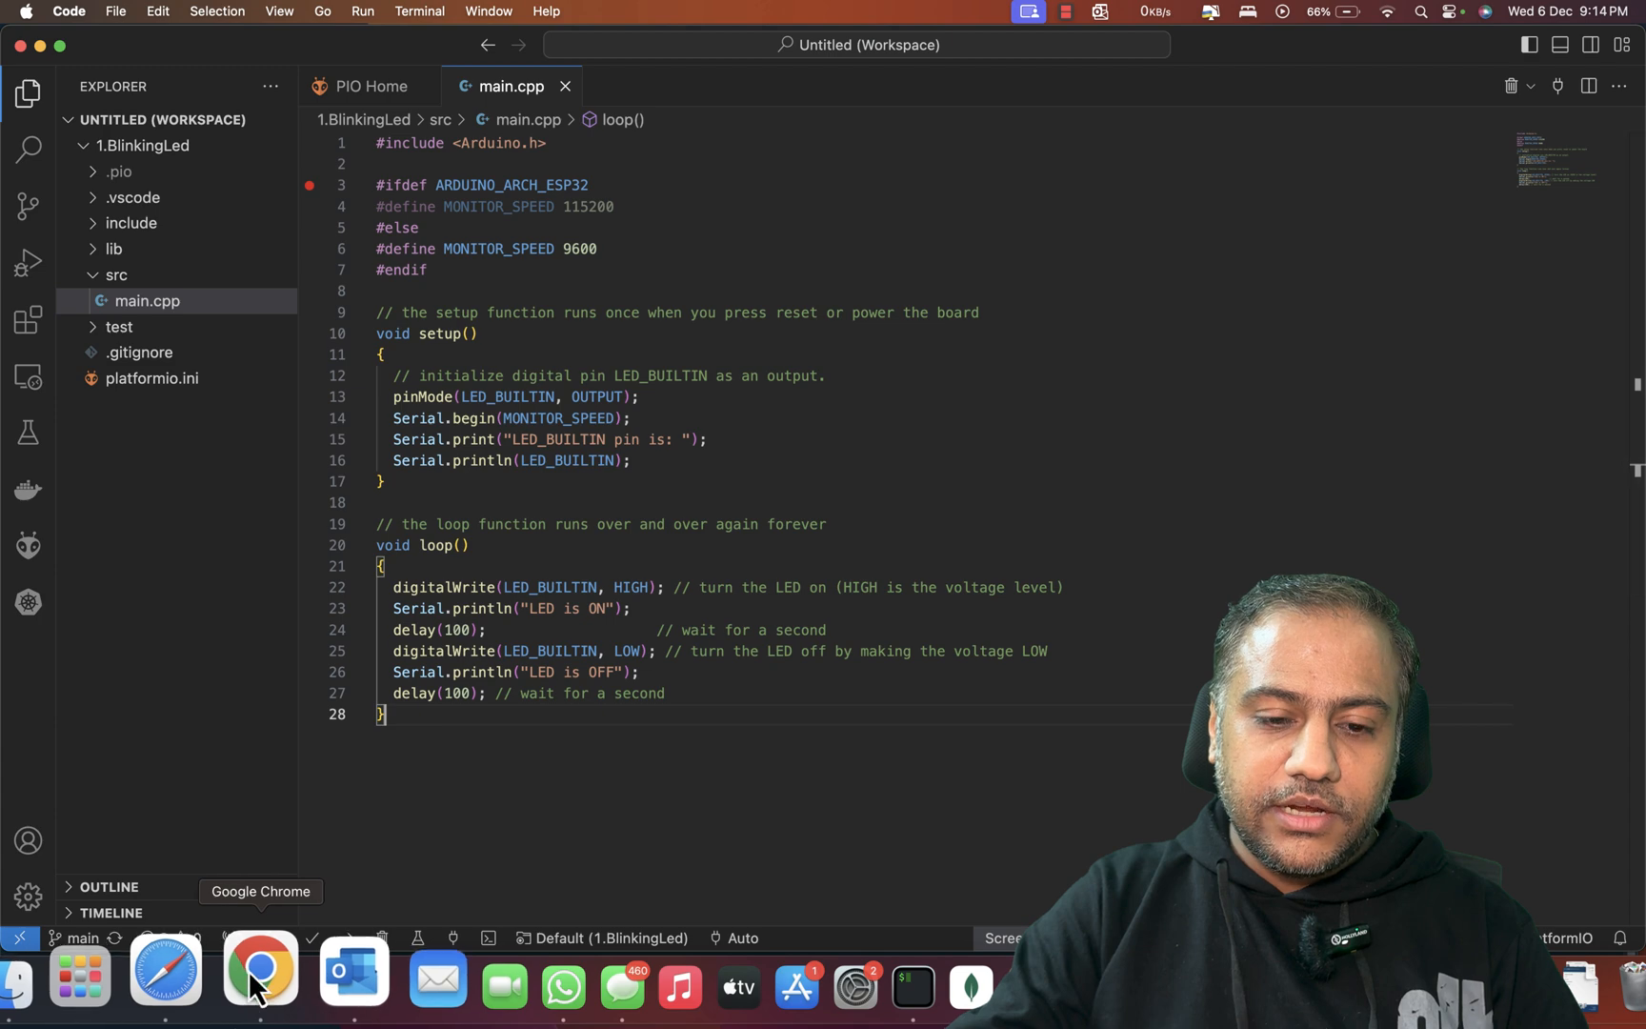
Step: Switch to Chrome and review the Fritzing download pages on fritzing.org and FileHorse for Mac and 64-bit Windows
click(257, 986)
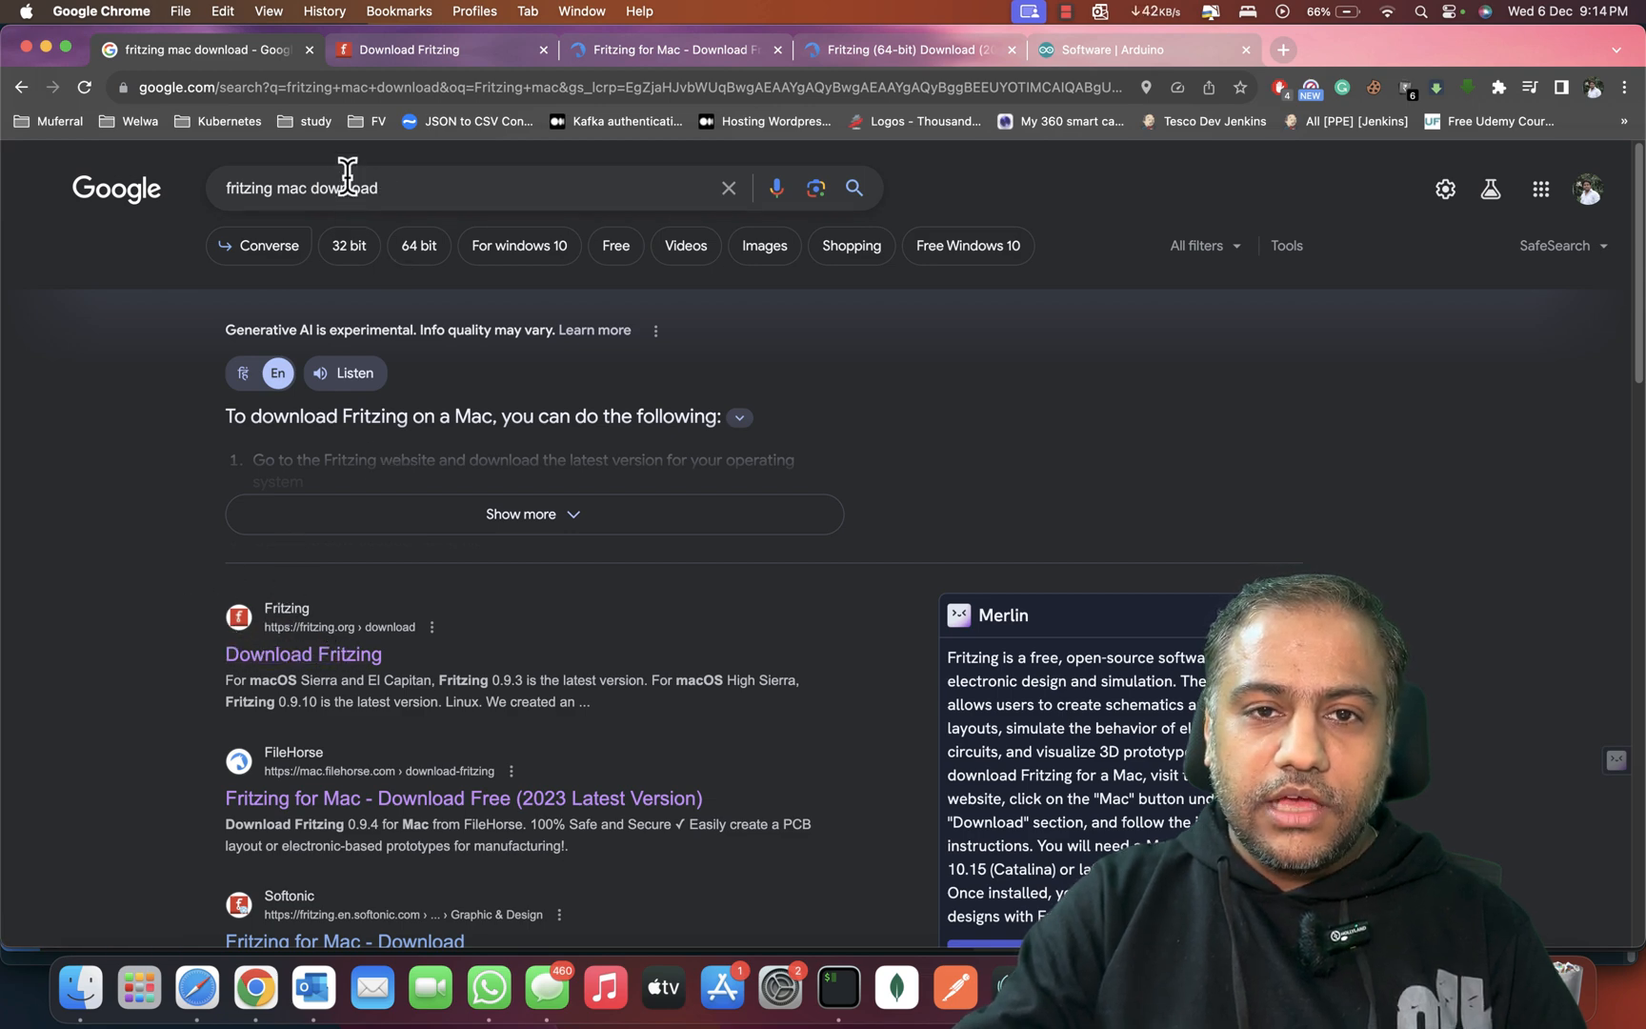
click(407, 48)
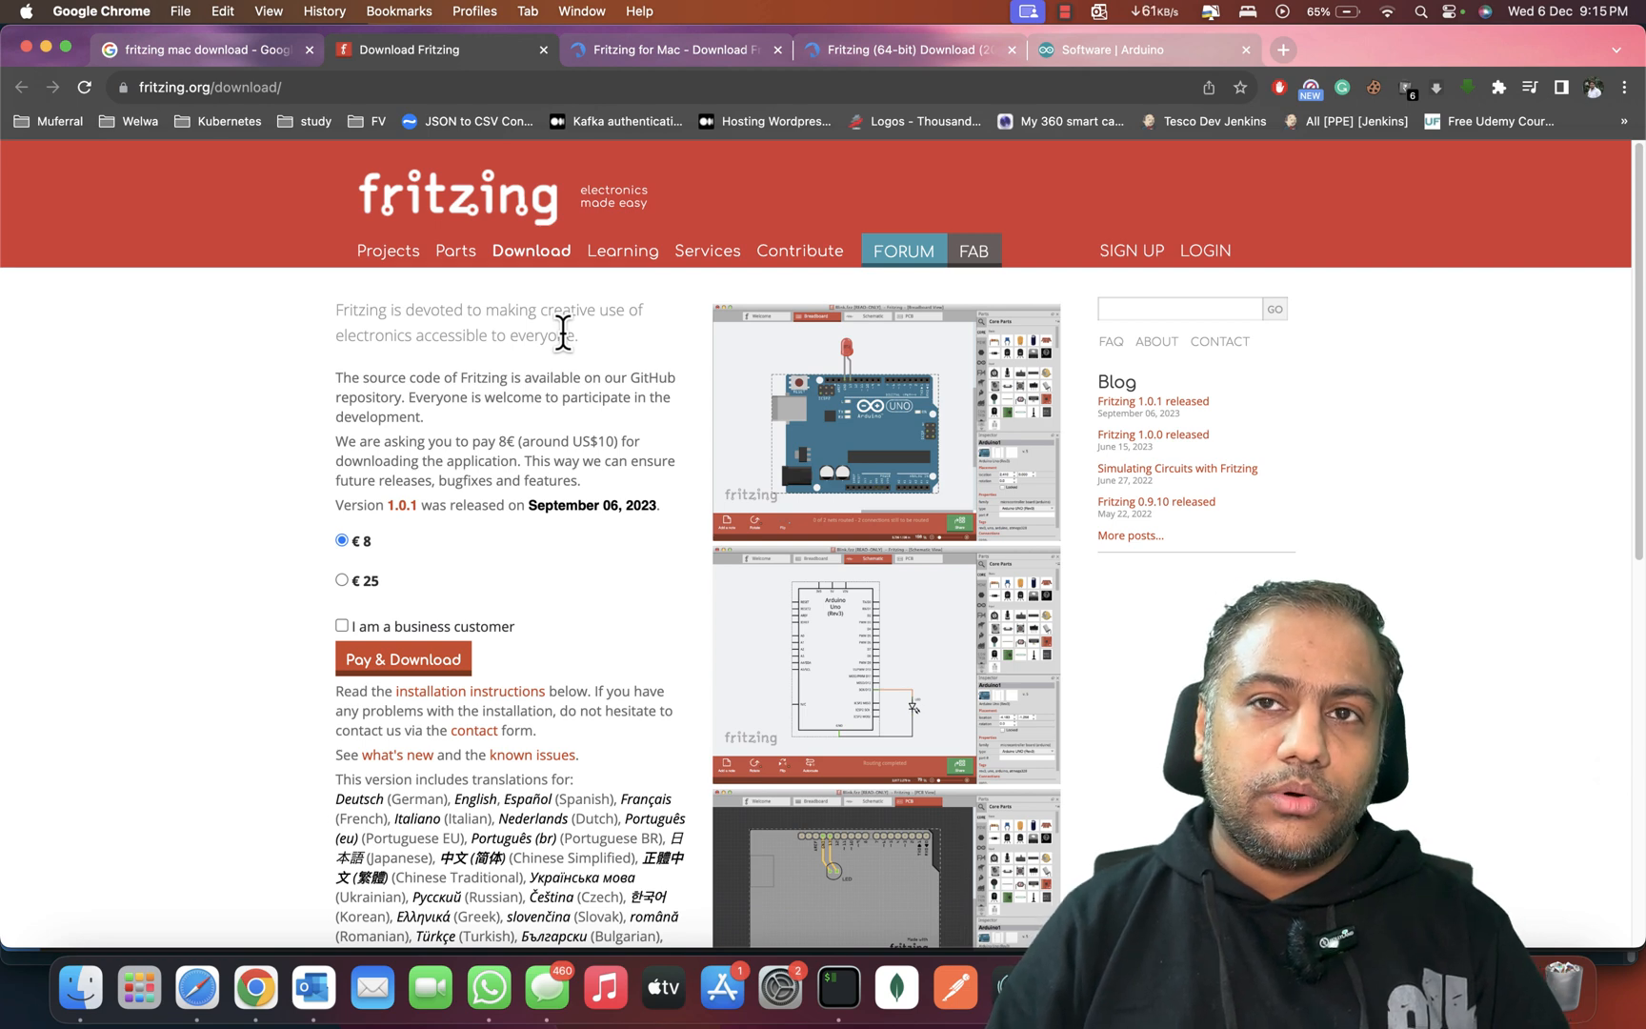
click(199, 51)
scroll(386, 698, down, 3)
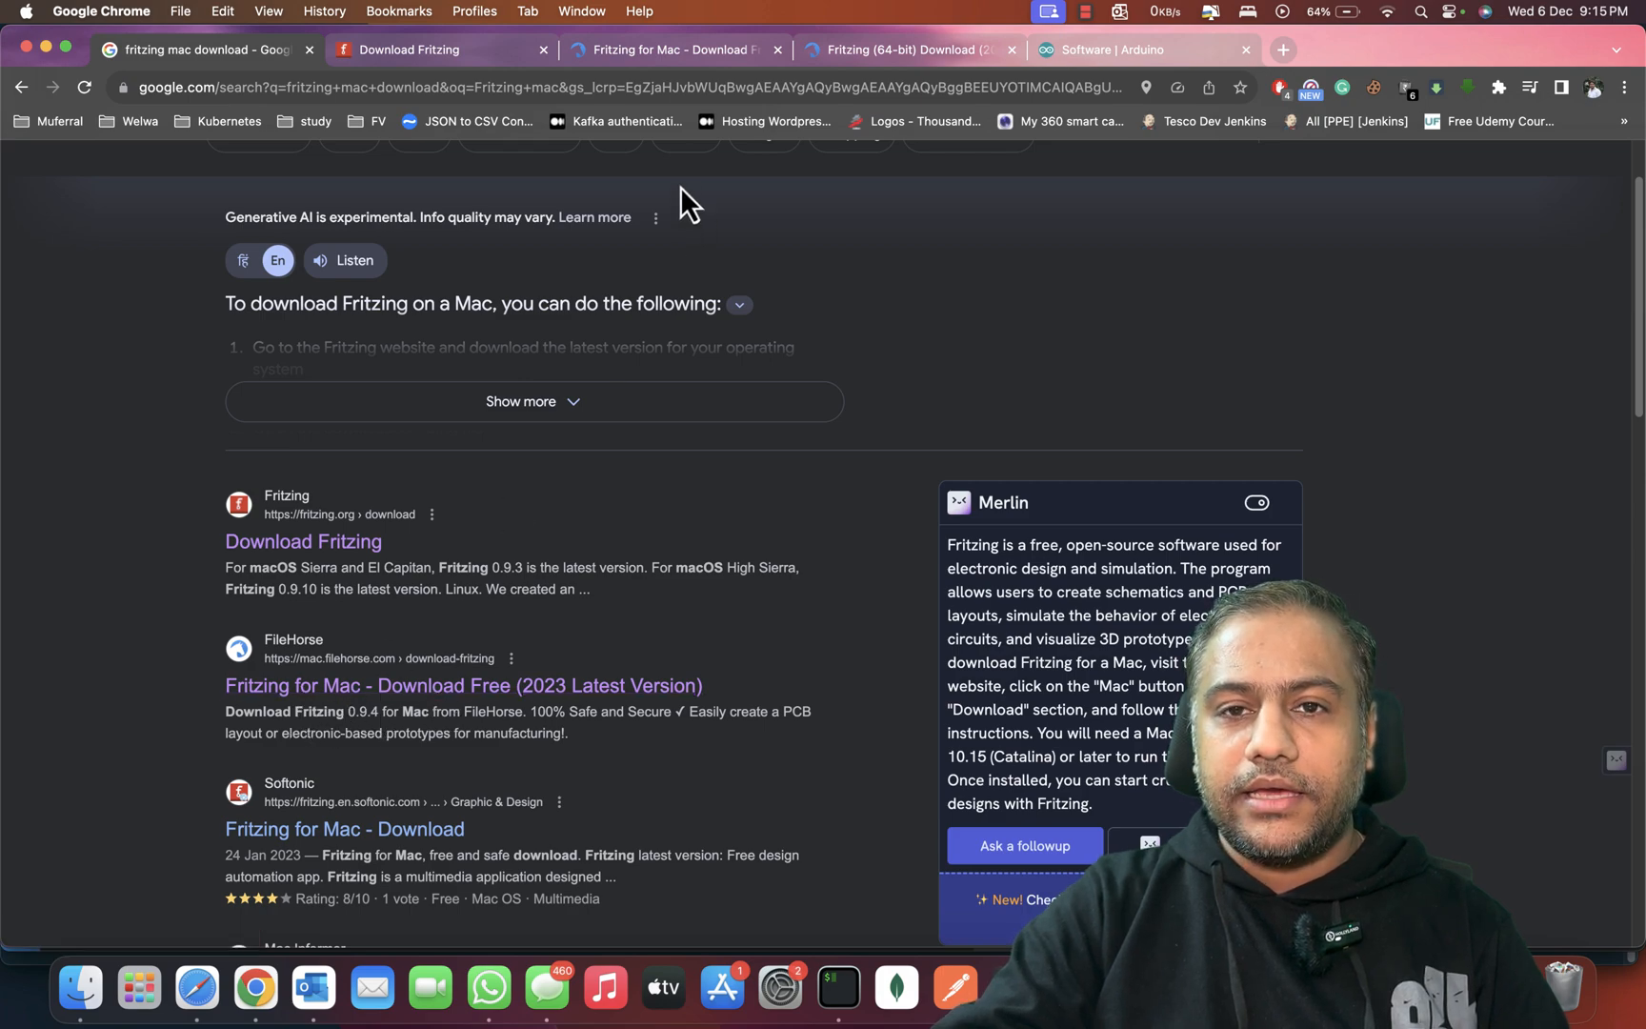
click(664, 51)
scroll(694, 334, up, 10)
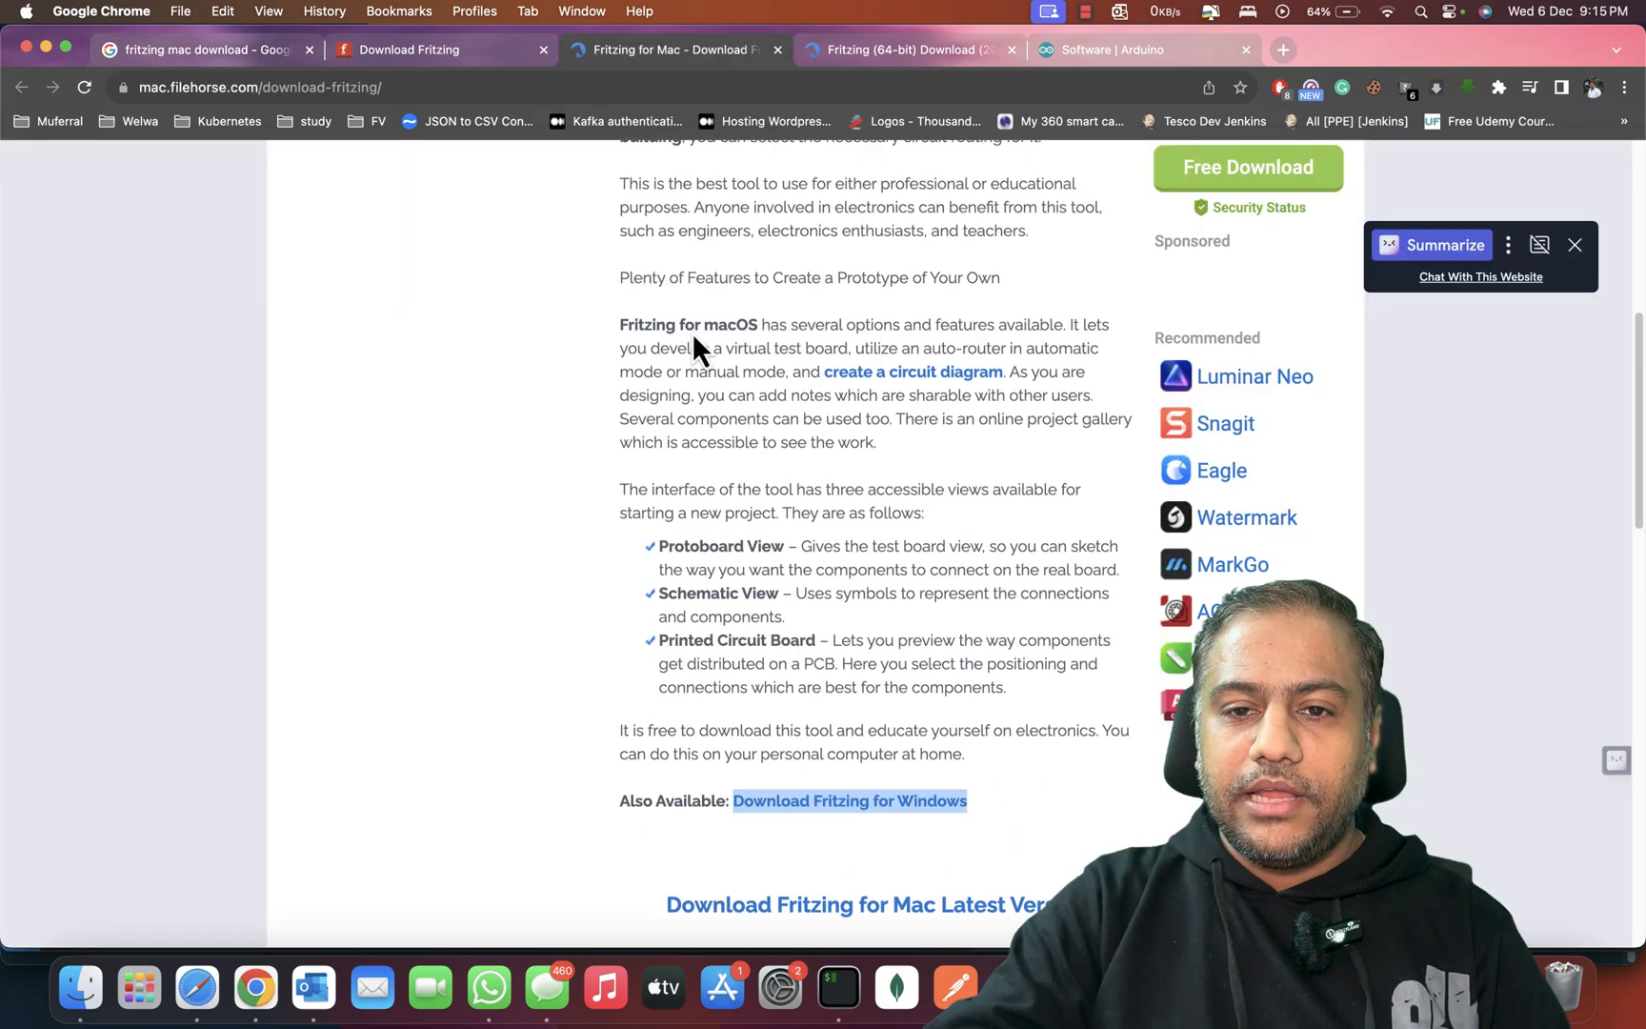
scroll(653, 362, down, 1)
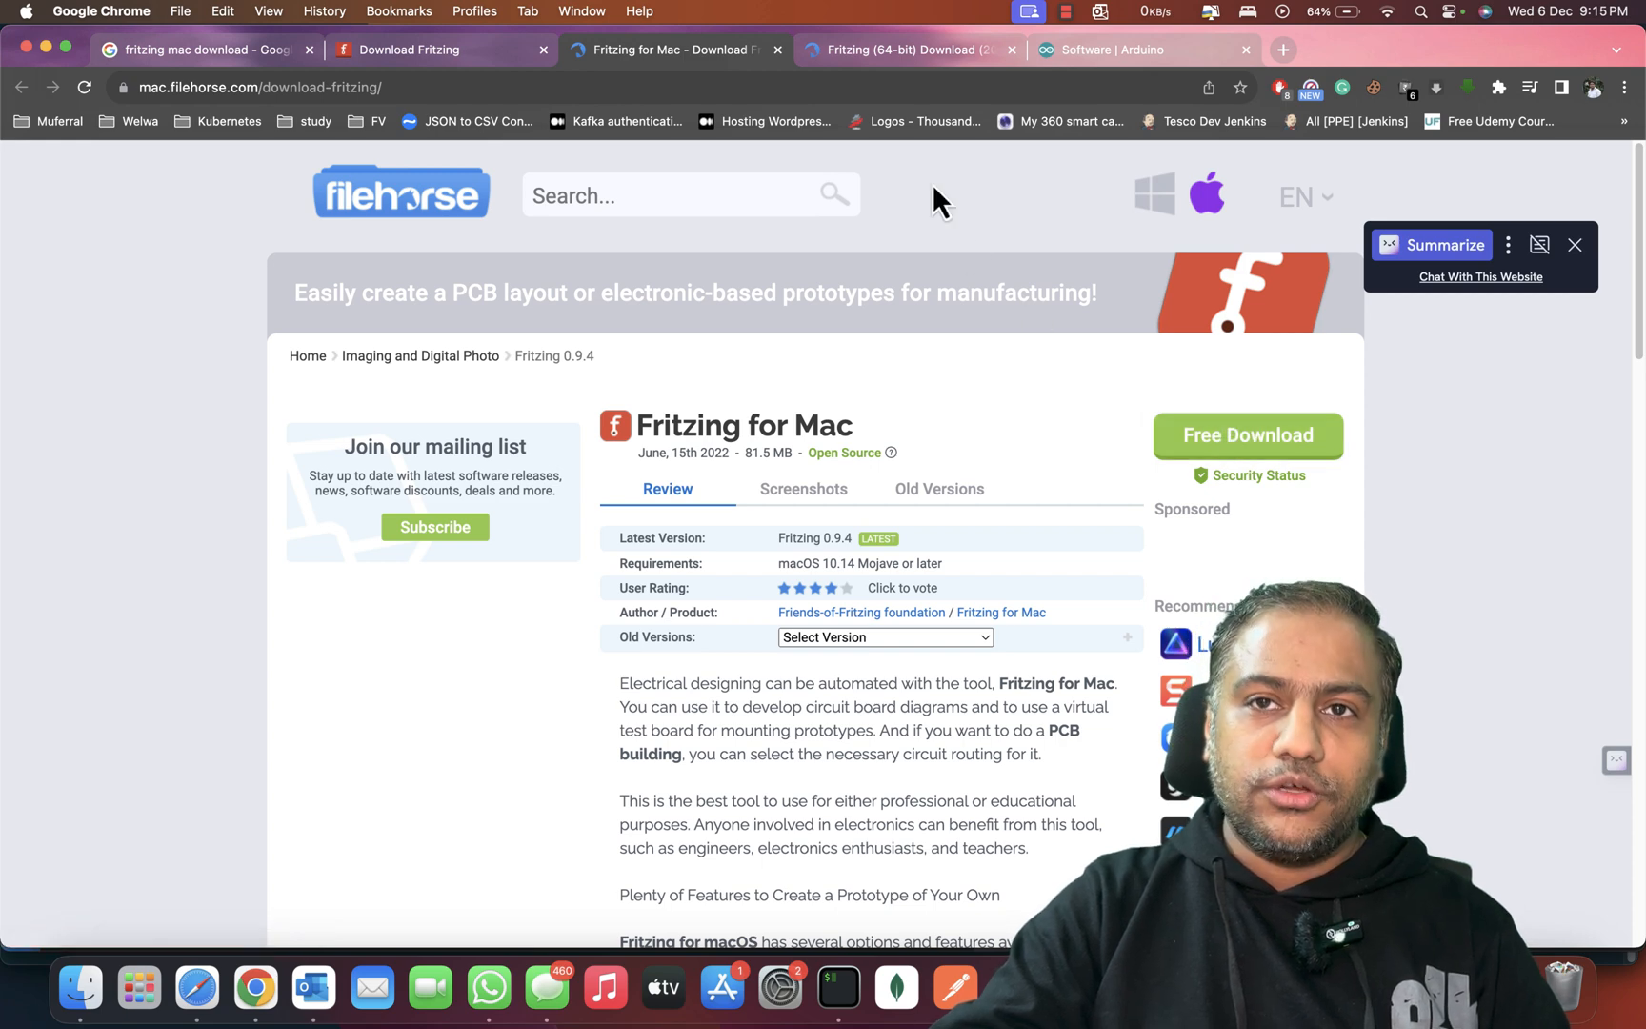
click(915, 55)
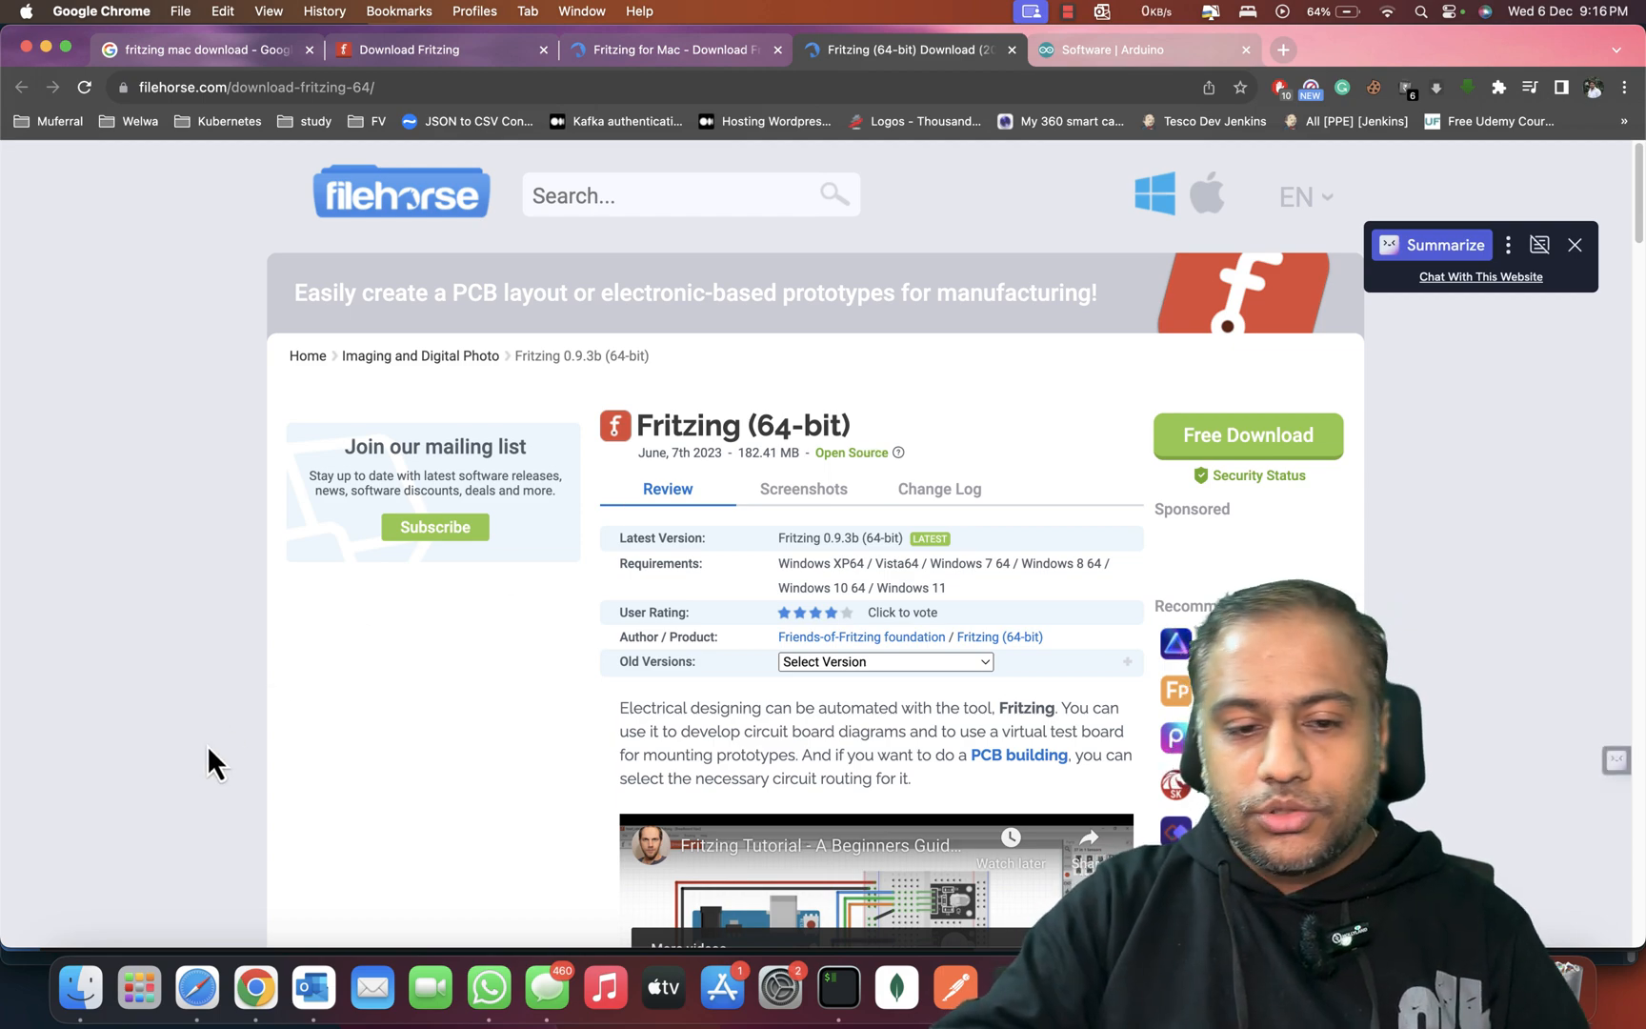
Step: Launch Fritzing from the Arduino app folder
click(143, 986)
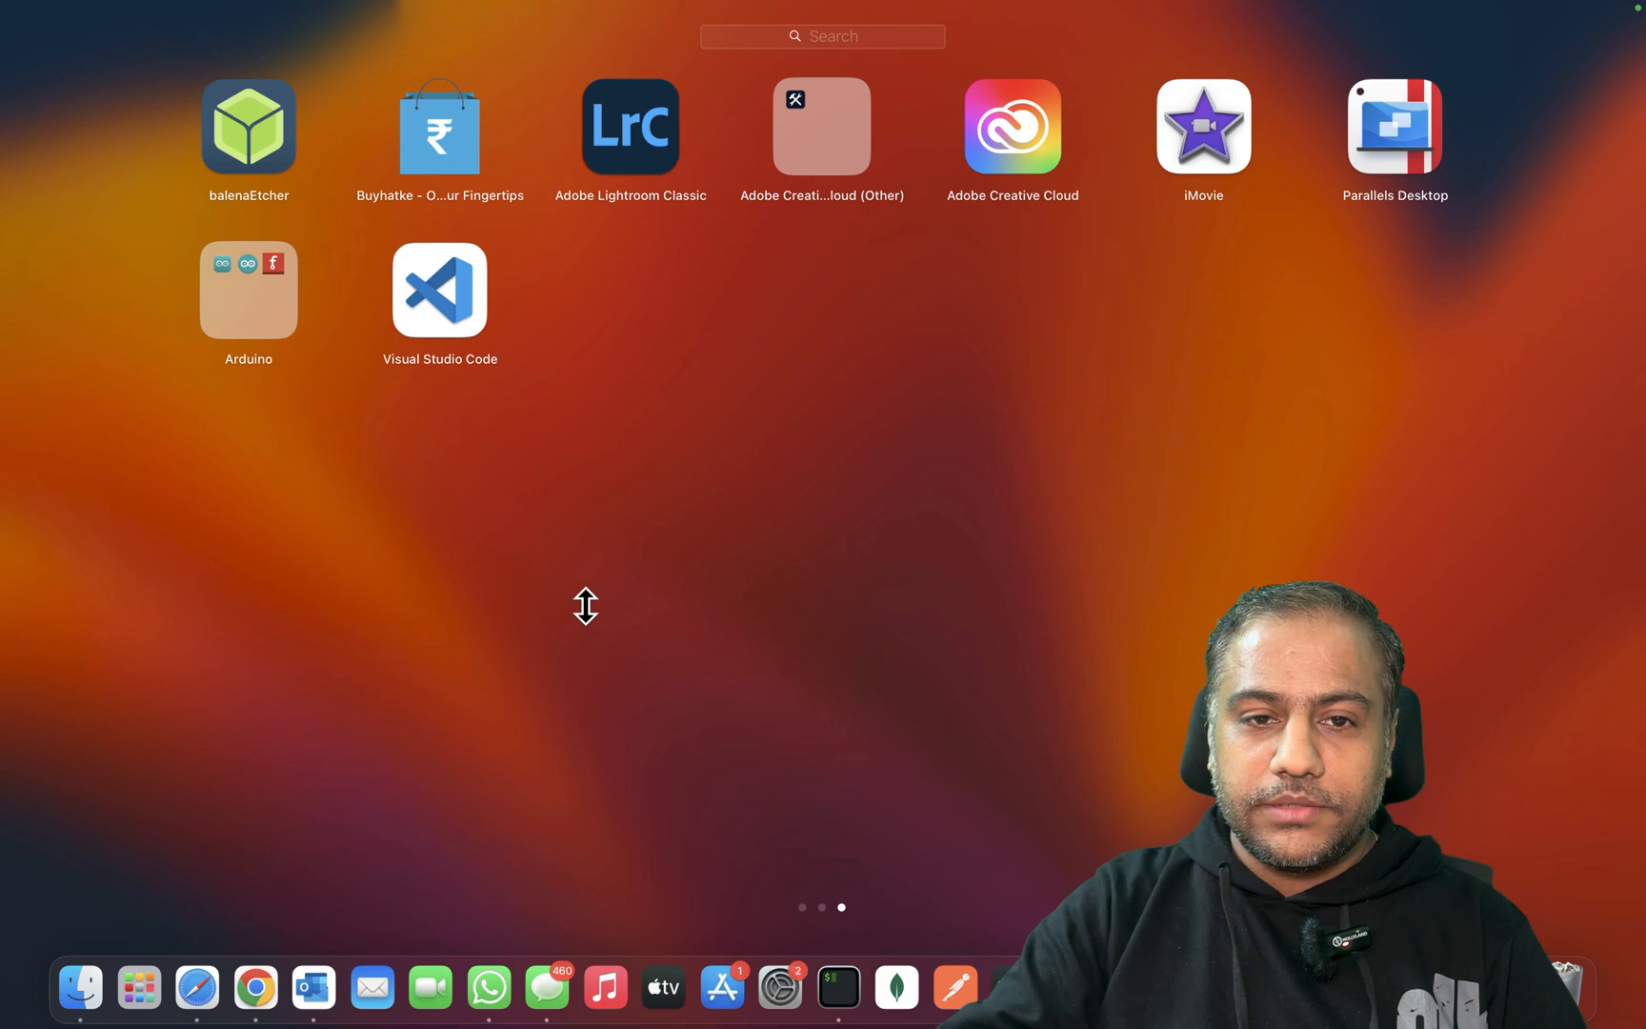
click(245, 291)
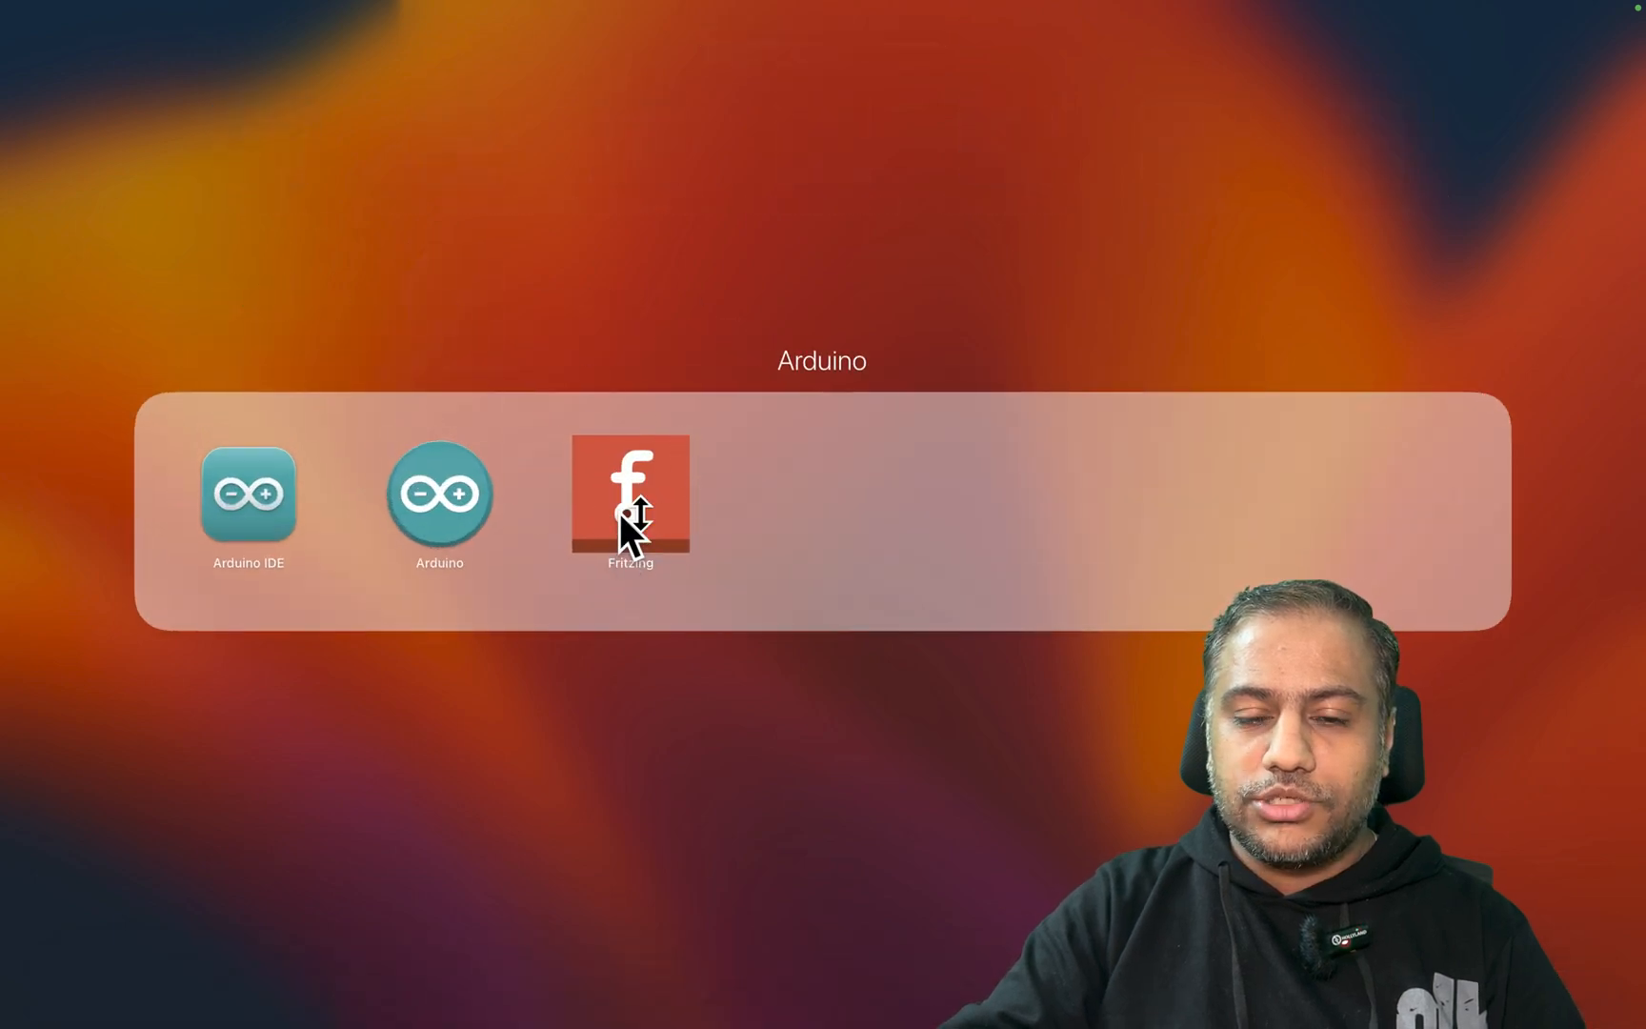
click(641, 495)
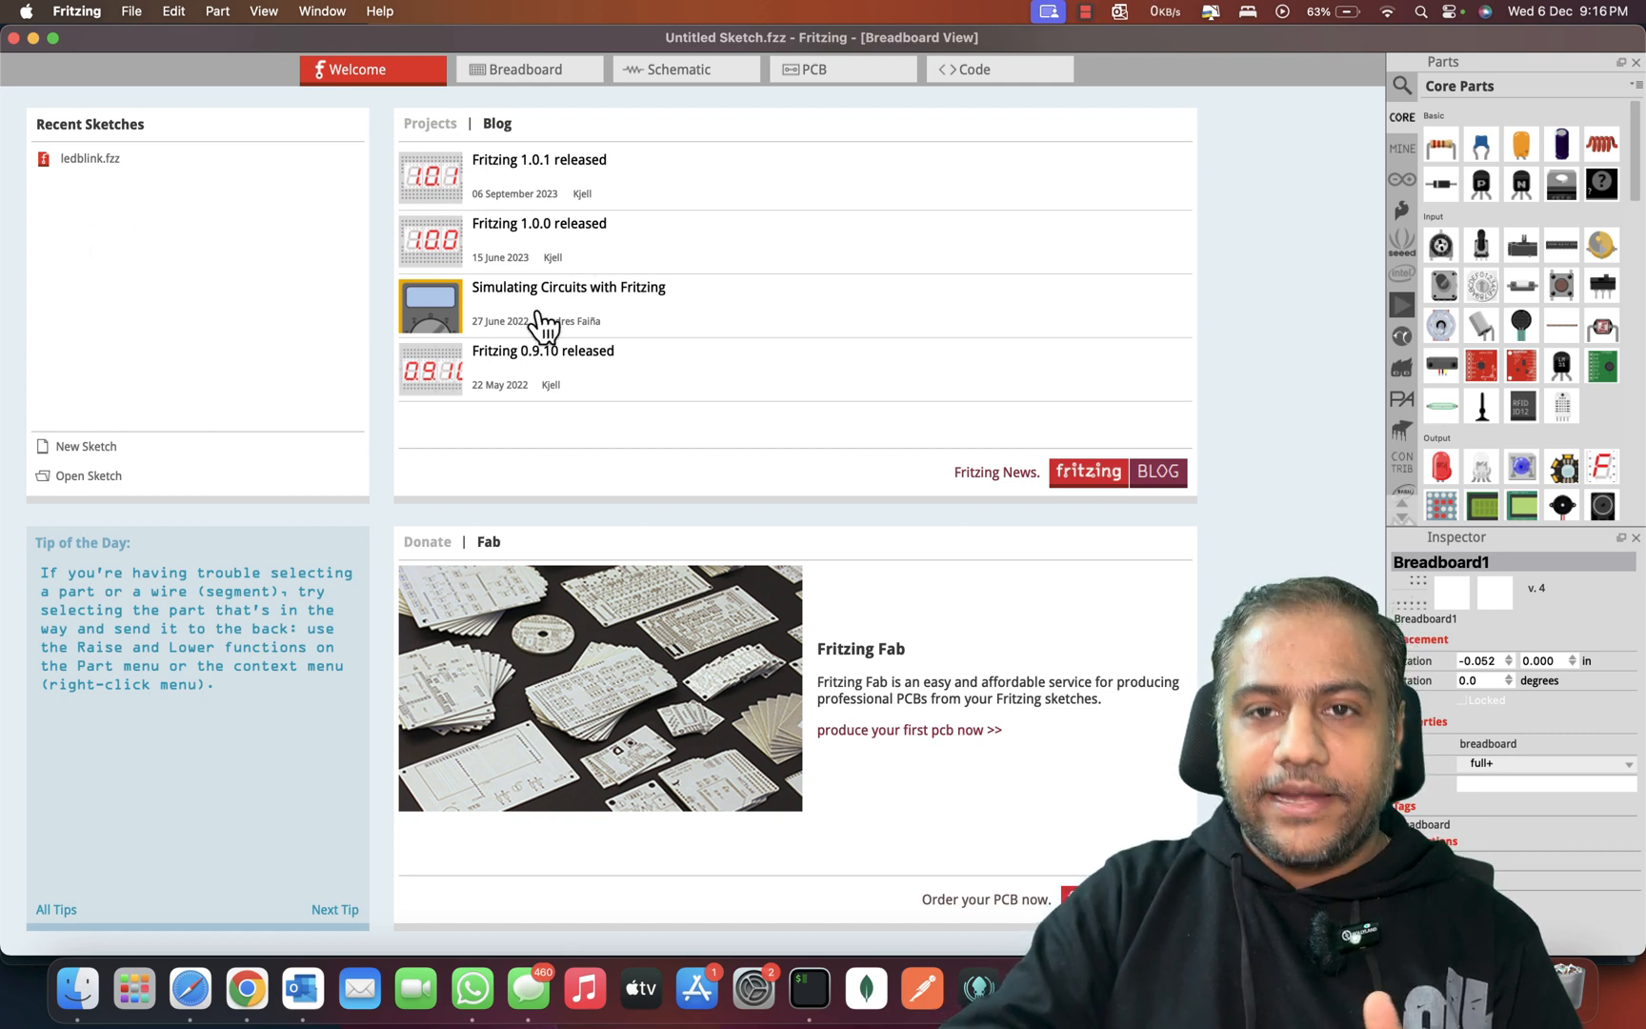
Step: Look through the breadboard, schematic and PCB views of the empty sketch
click(555, 72)
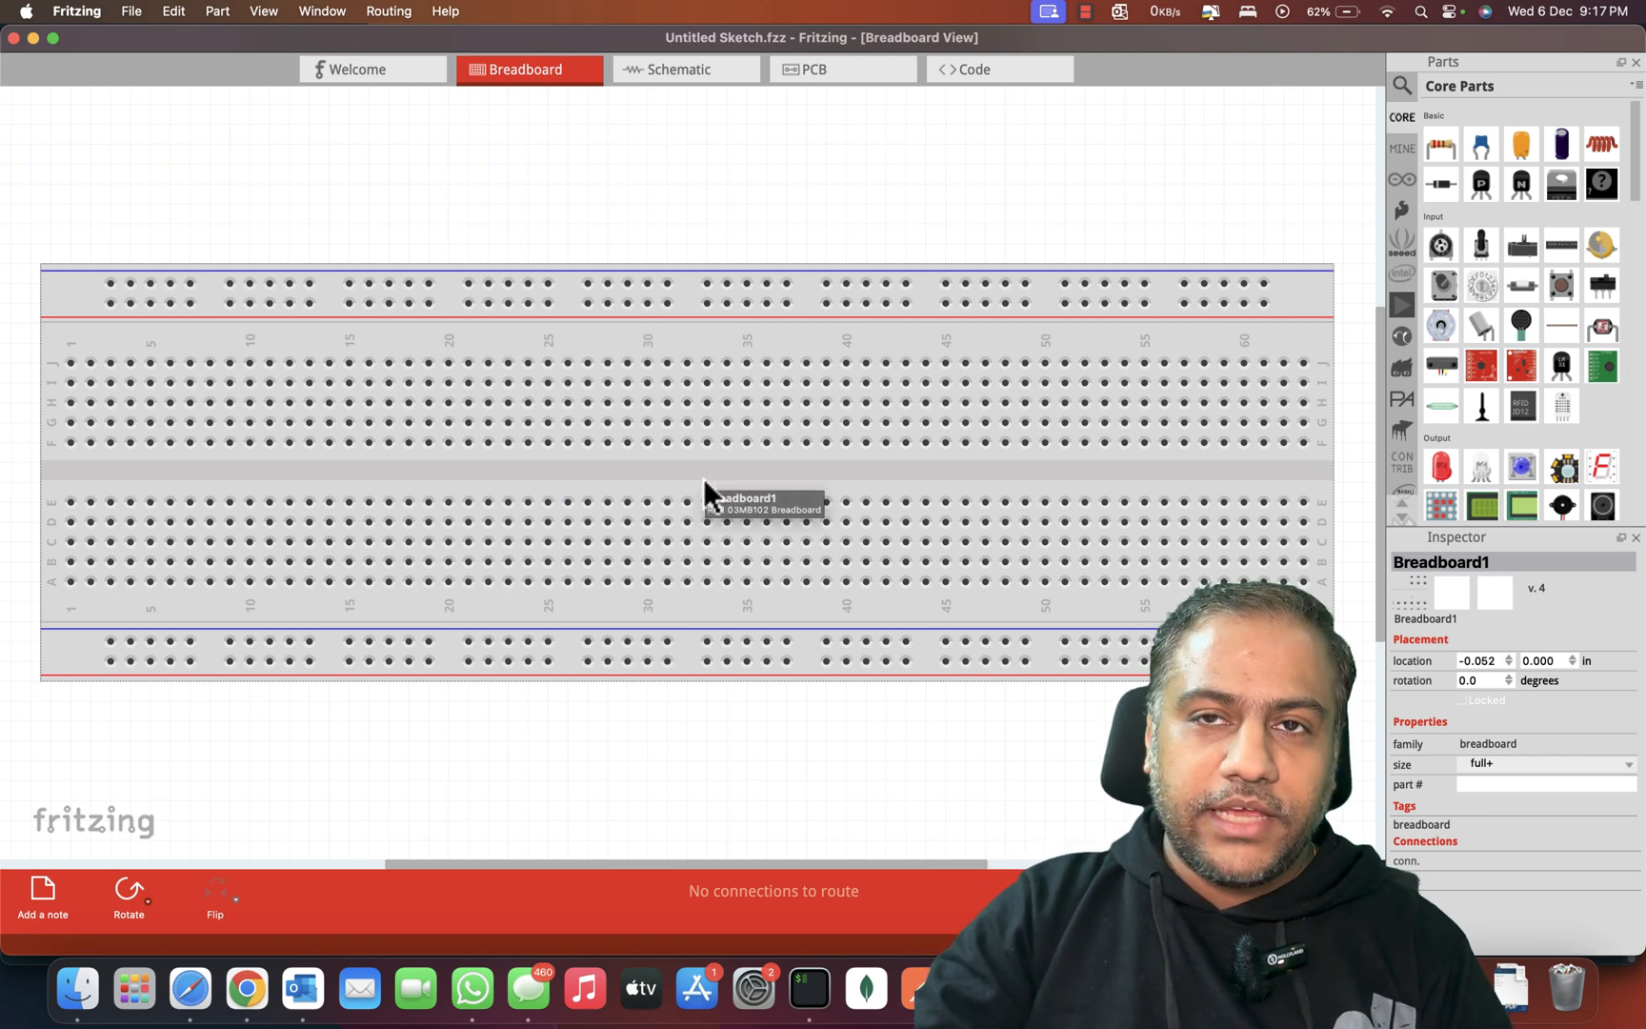
click(699, 72)
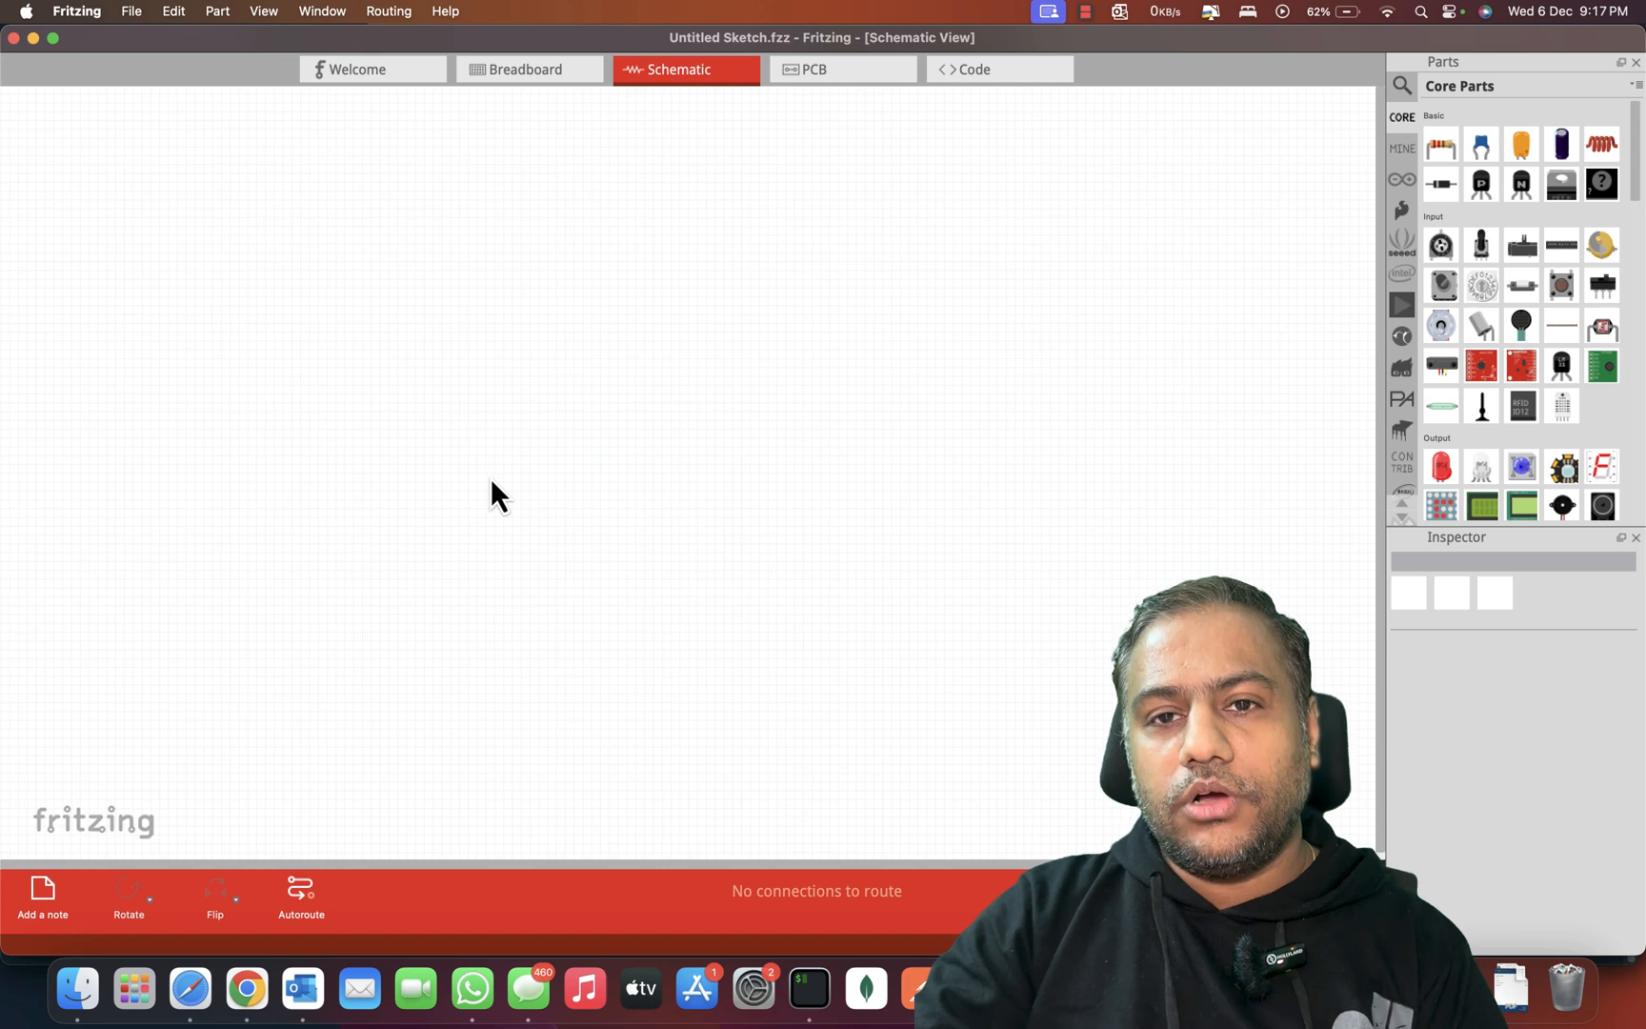
click(870, 62)
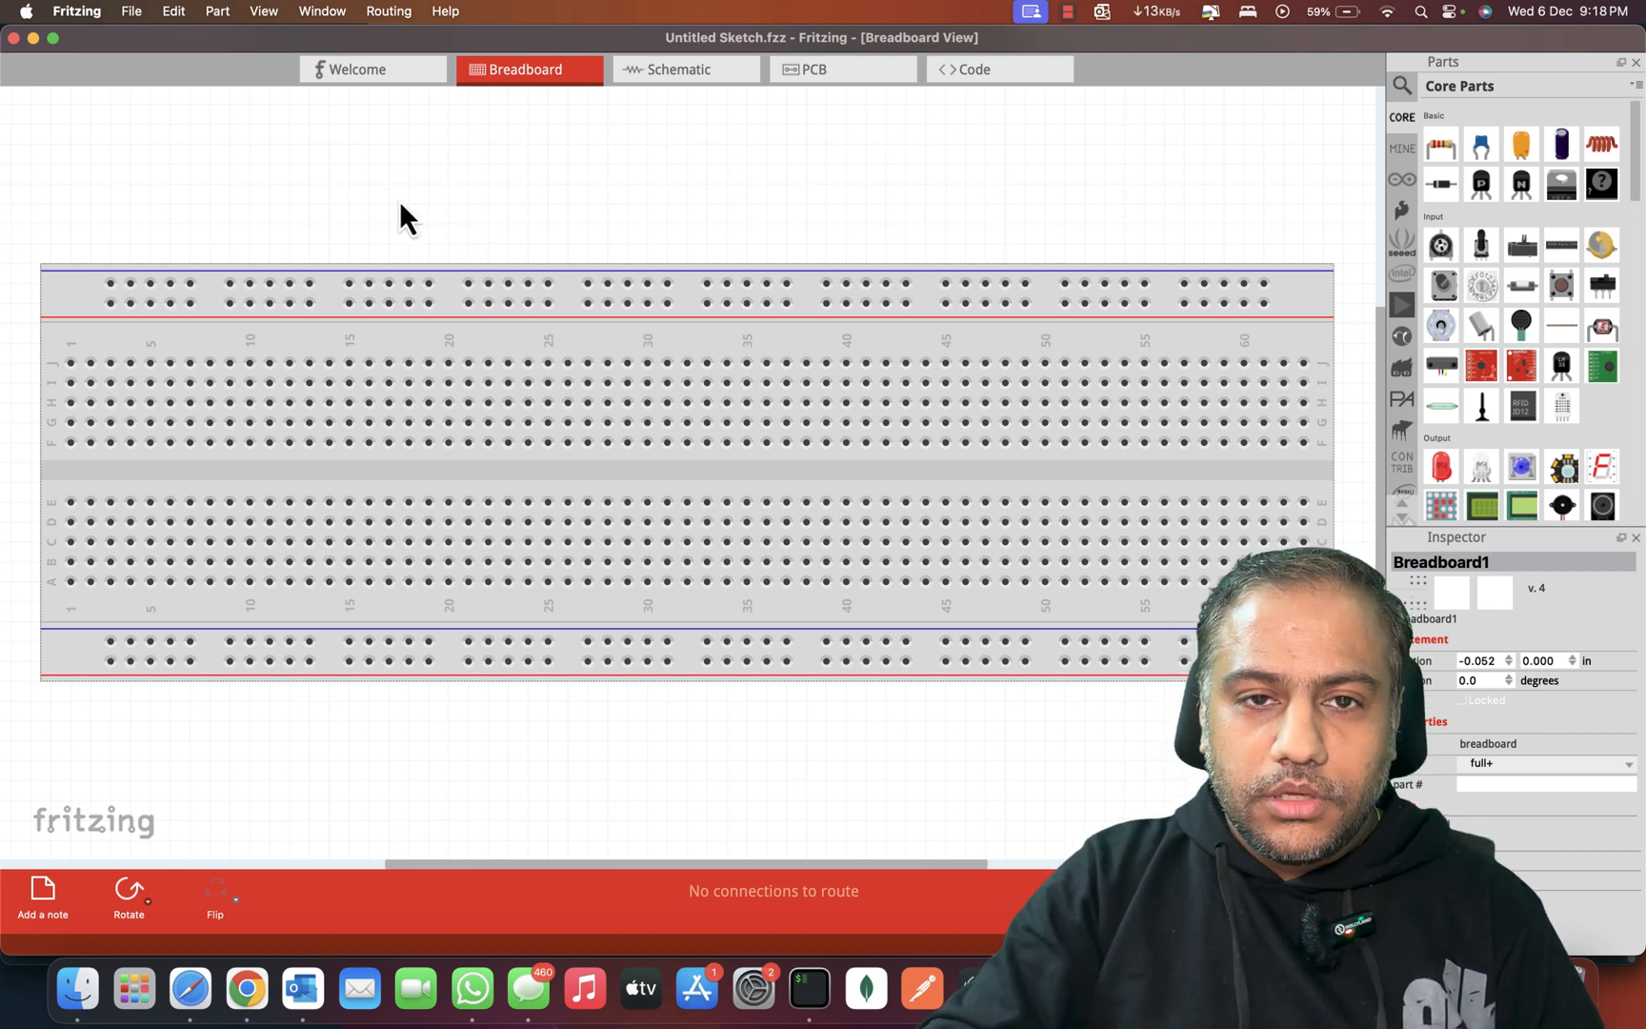
Step: Create a new sketch and move its breadboard to about 2.448, 0.300 in, leaving room beside it
click(374, 72)
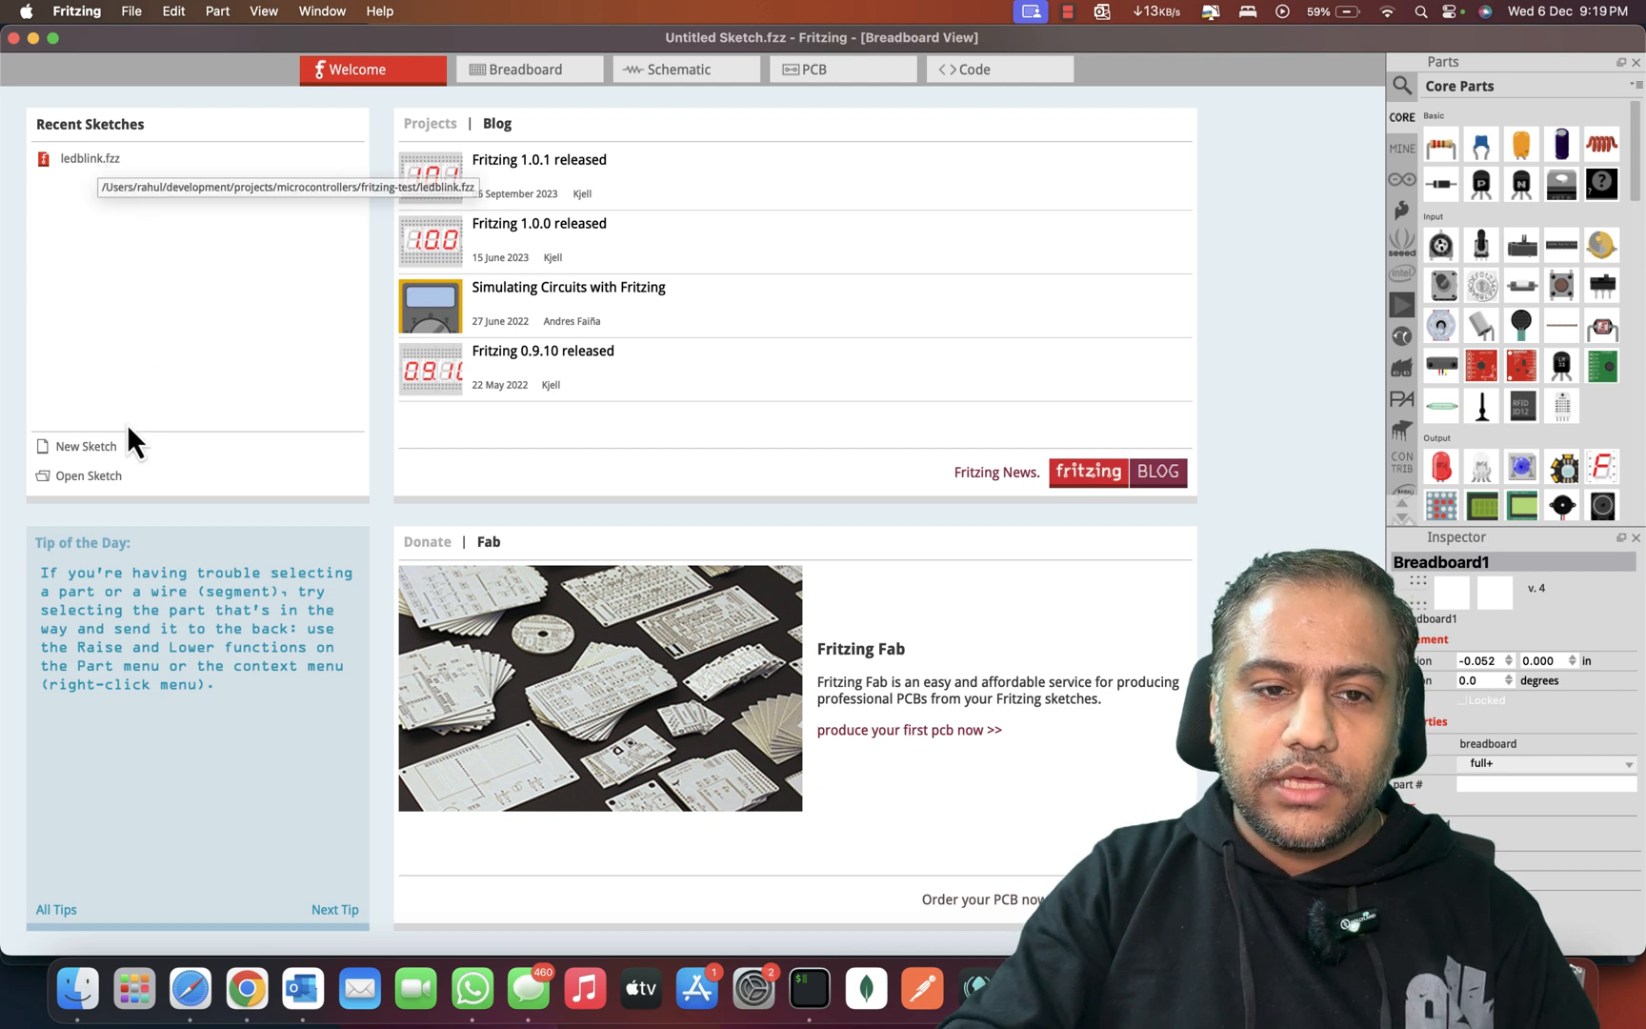
click(86, 446)
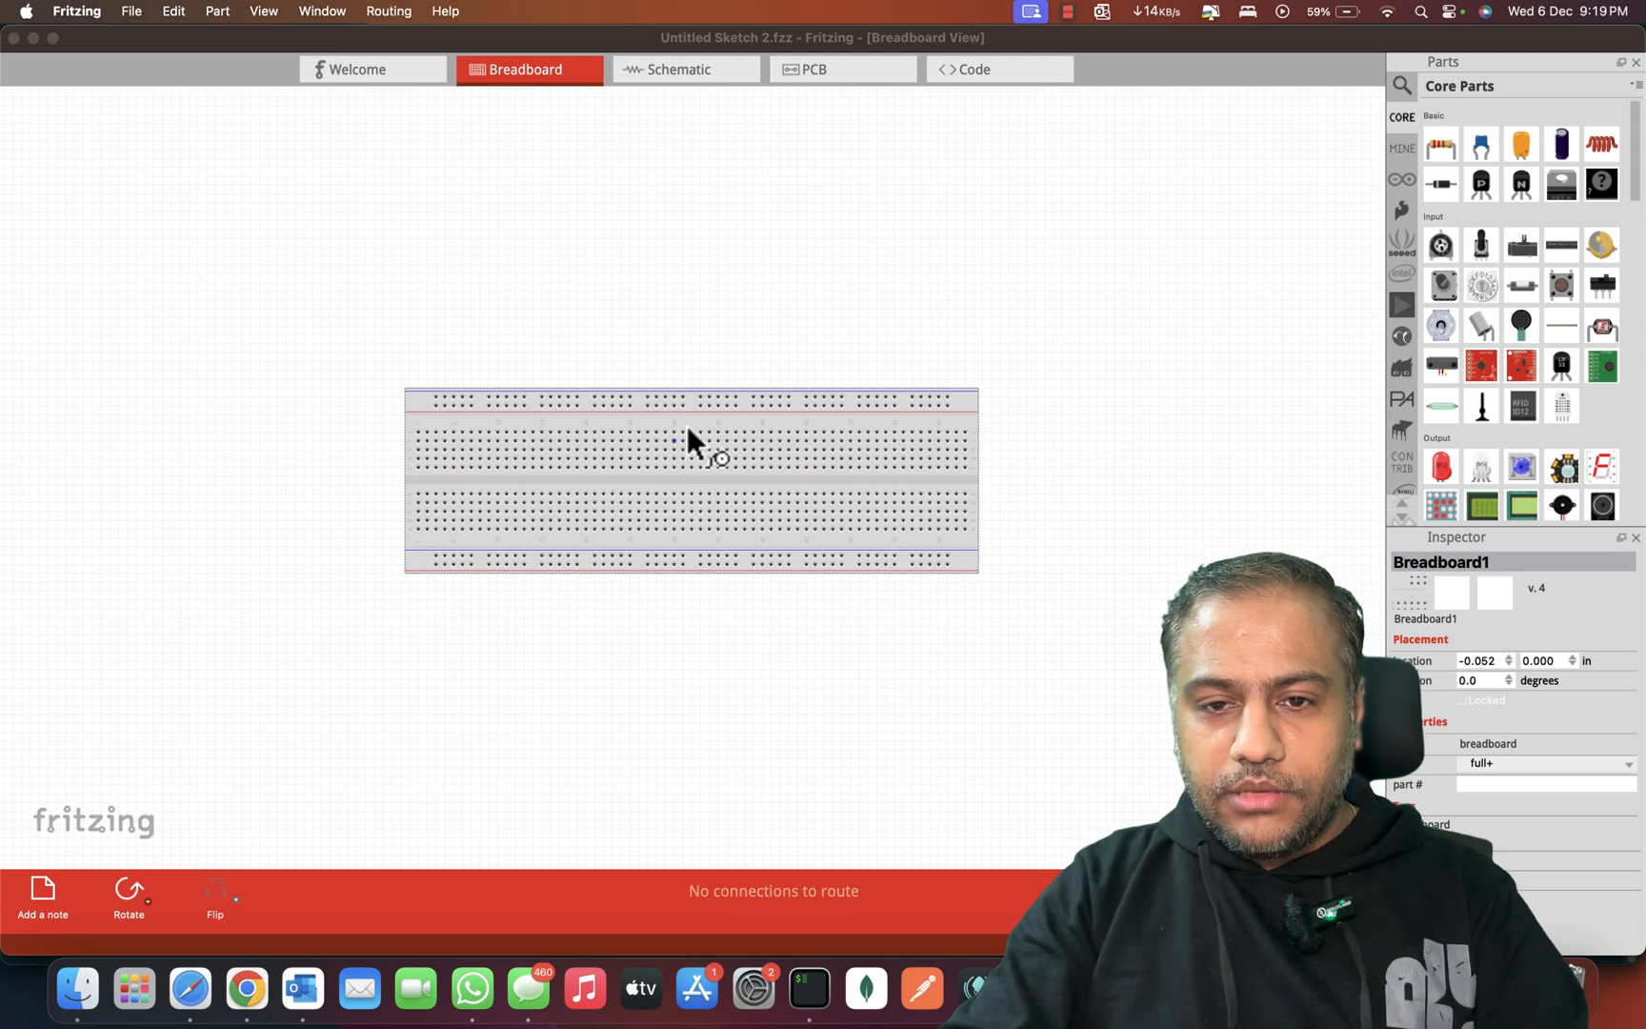
drag(691, 422, 857, 533)
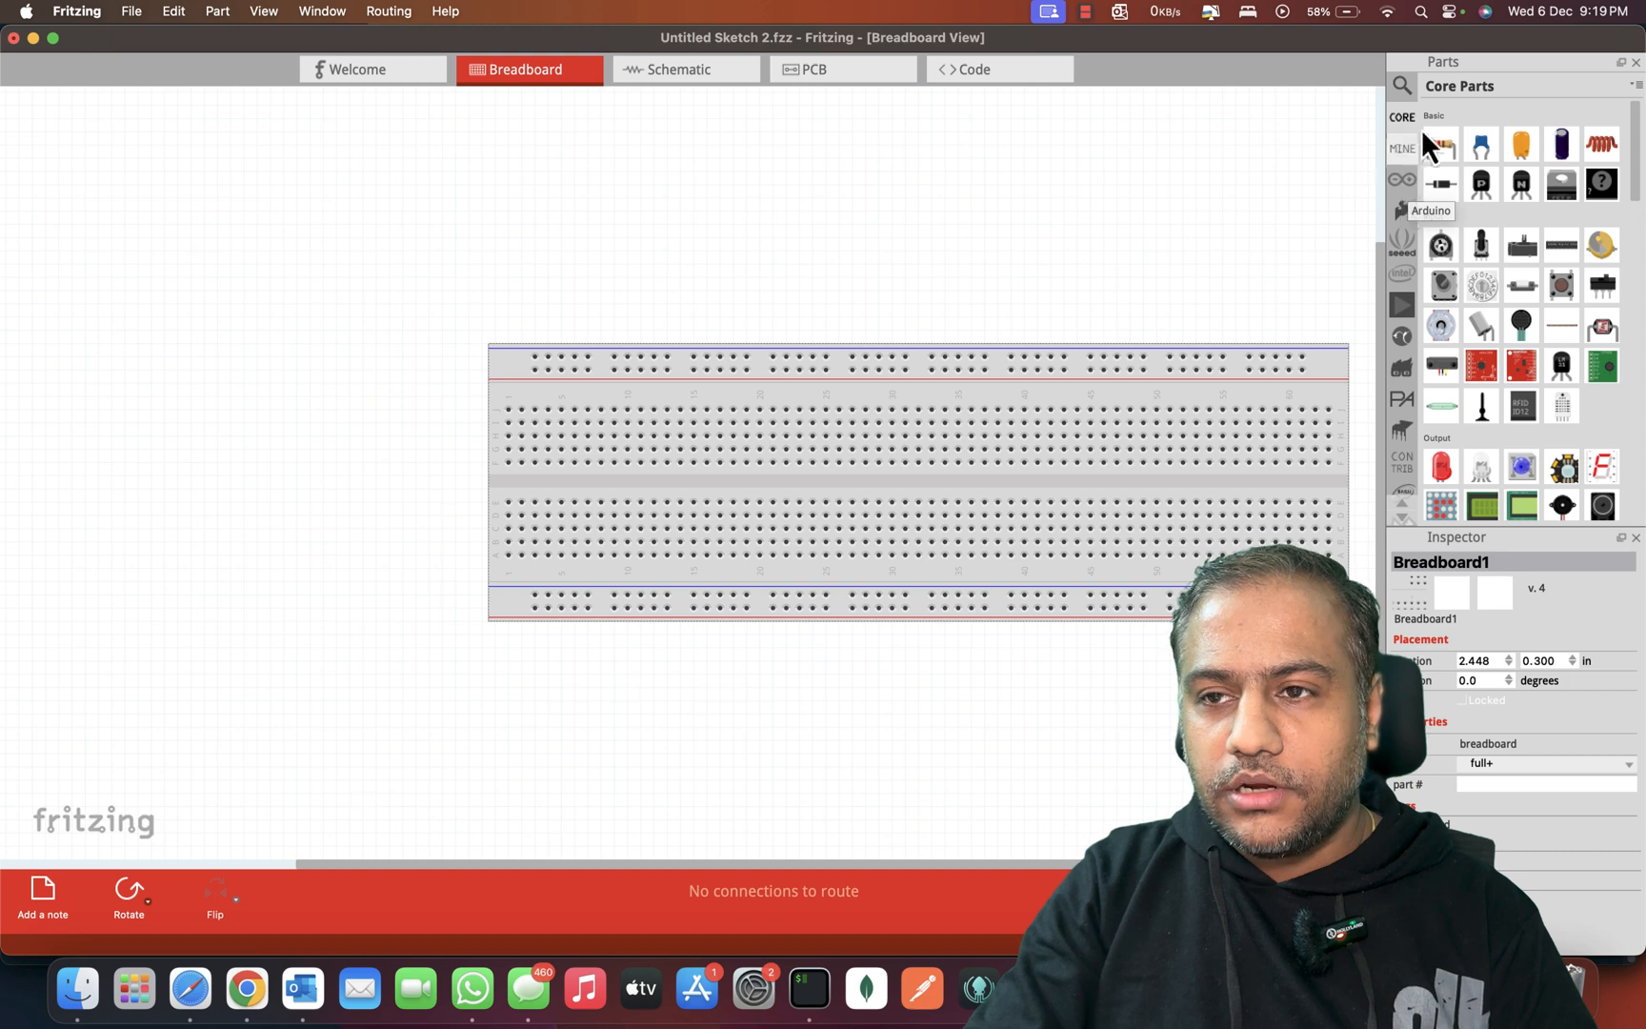
Step: Browse the available components in the Core Parts and My Parts collections
click(1438, 231)
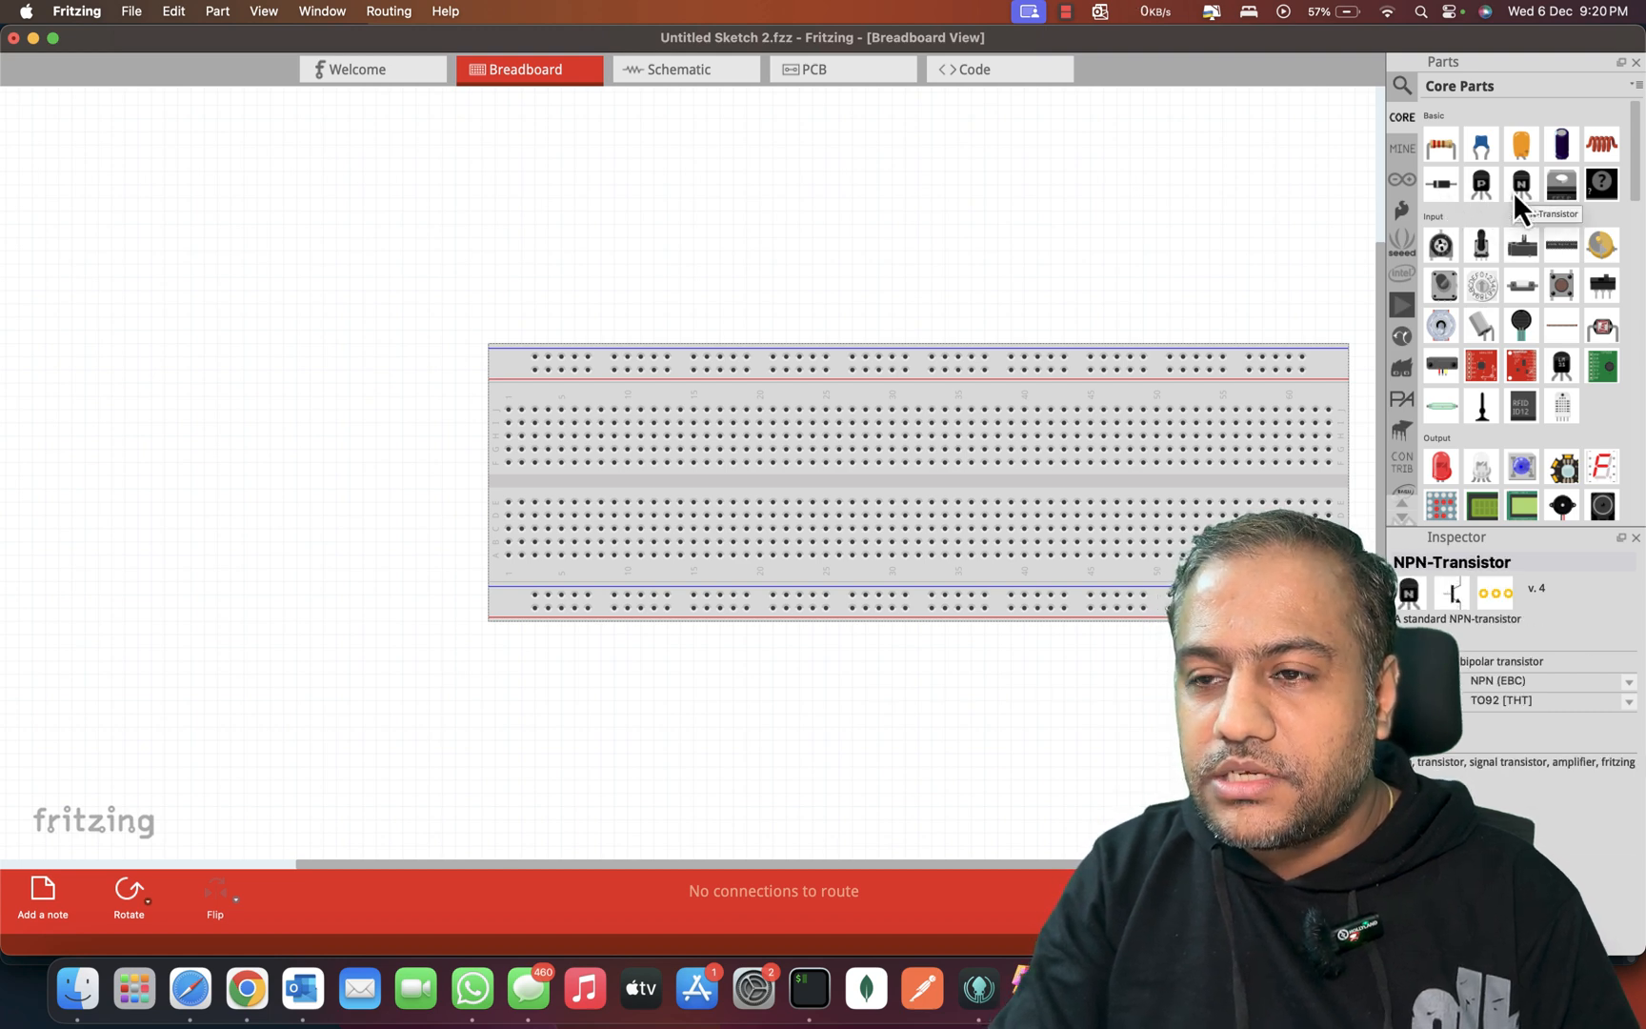
scroll(1552, 352, down, 1)
scroll(1552, 351, down, 15)
scroll(1552, 351, down, 10)
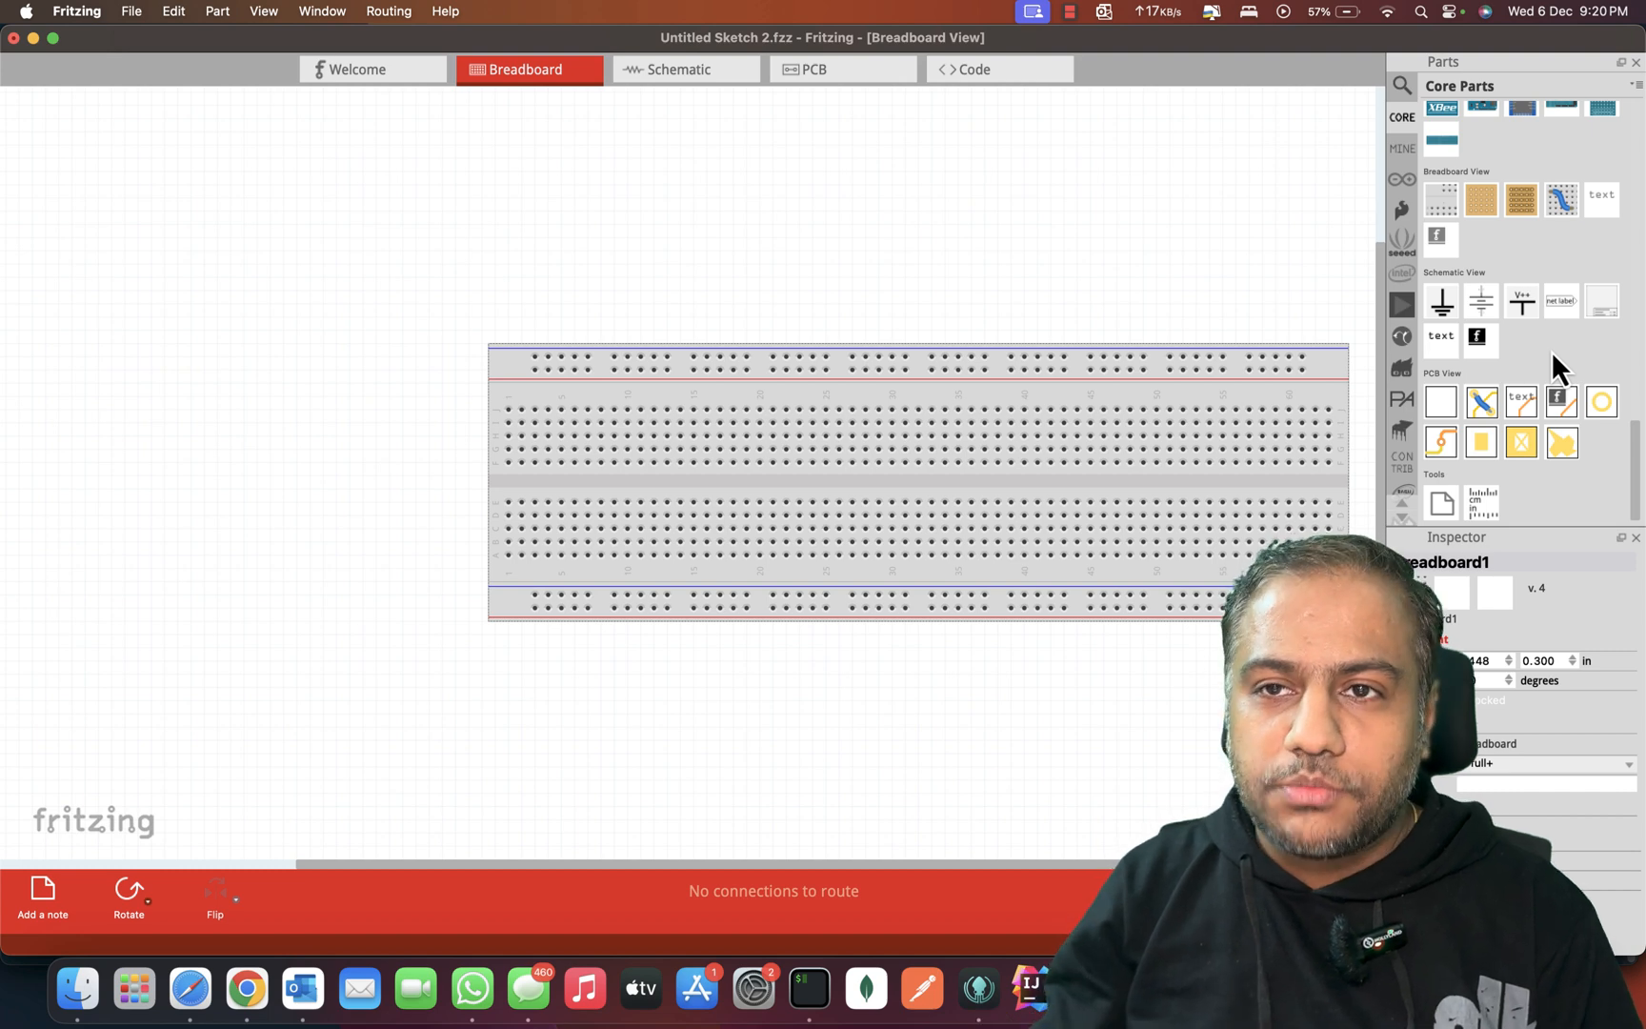
click(1405, 149)
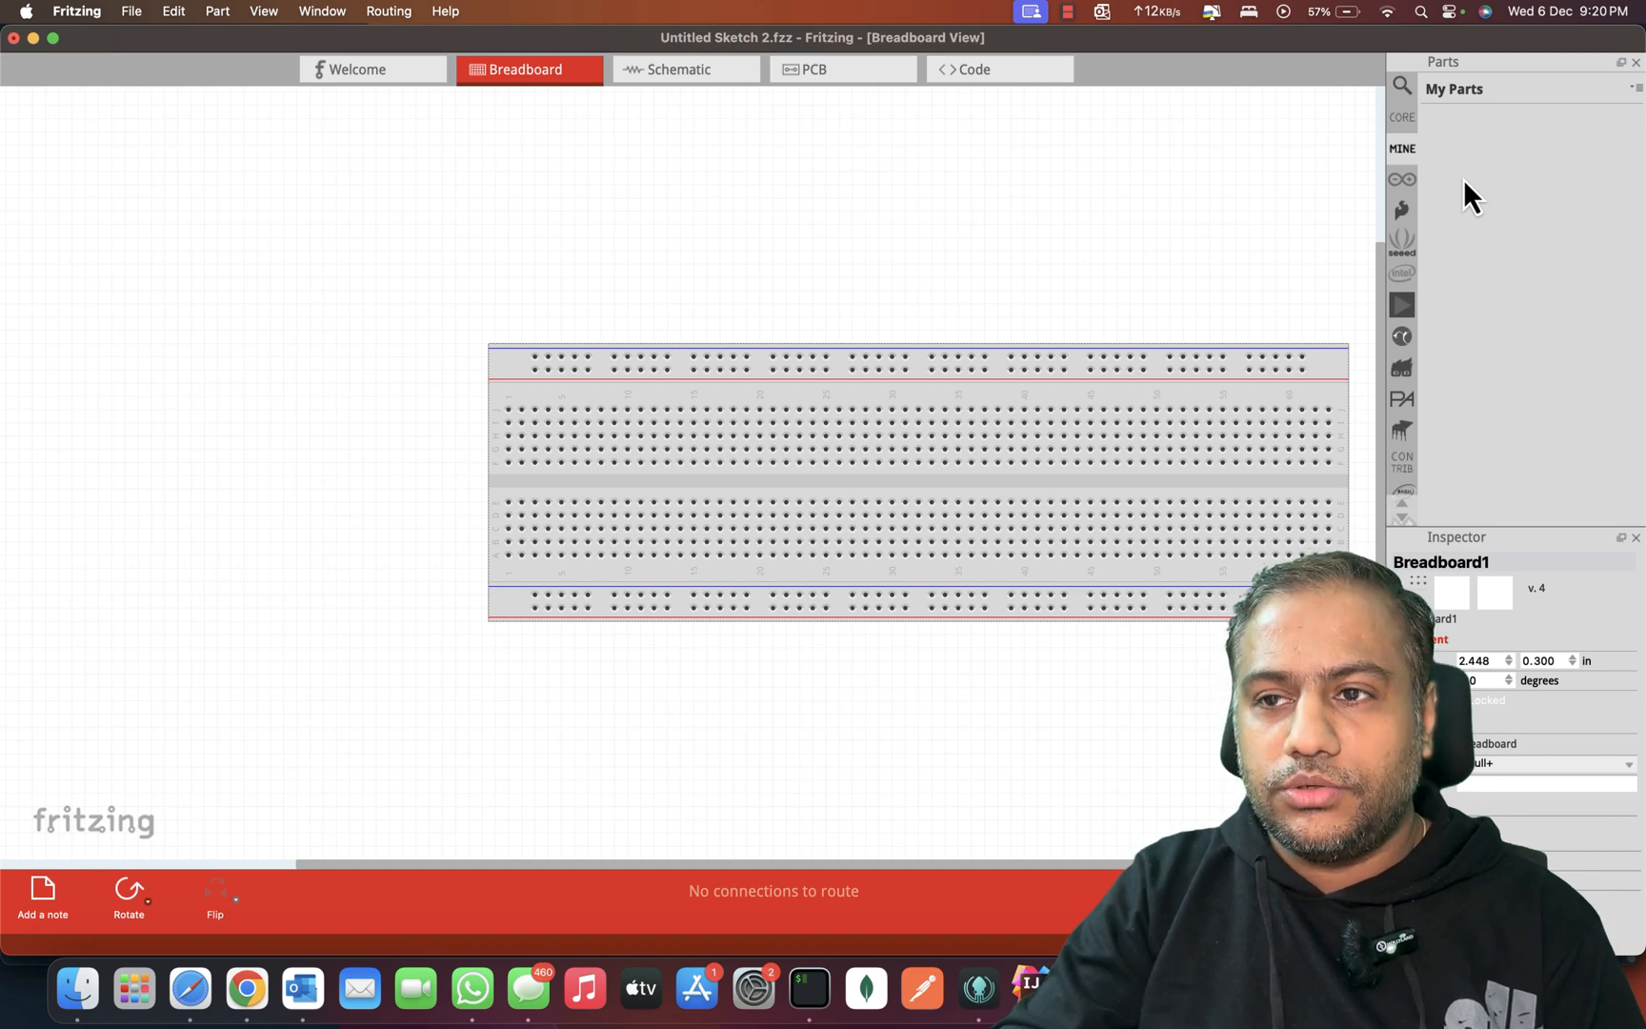
click(1404, 124)
scroll(1511, 185, up, 10)
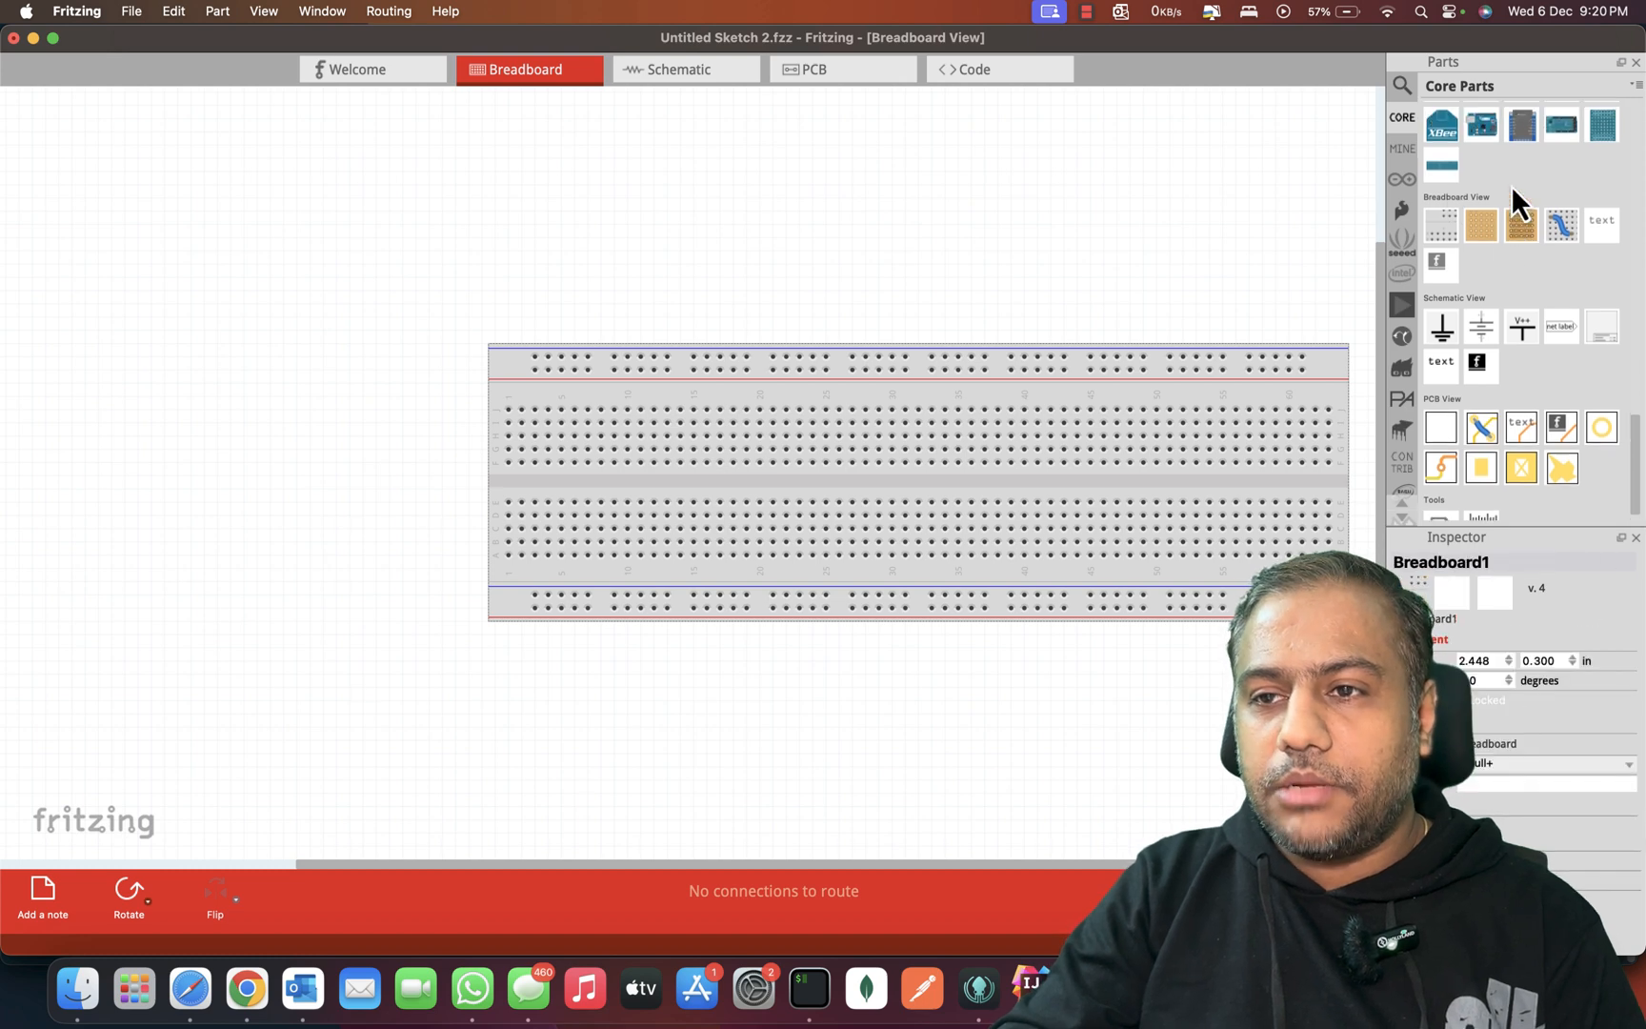
Step: Place an Arduino Uno (Rev3) beside the breadboard at about -0.850, 0.400 in and rotate it to 90 degrees
click(1401, 181)
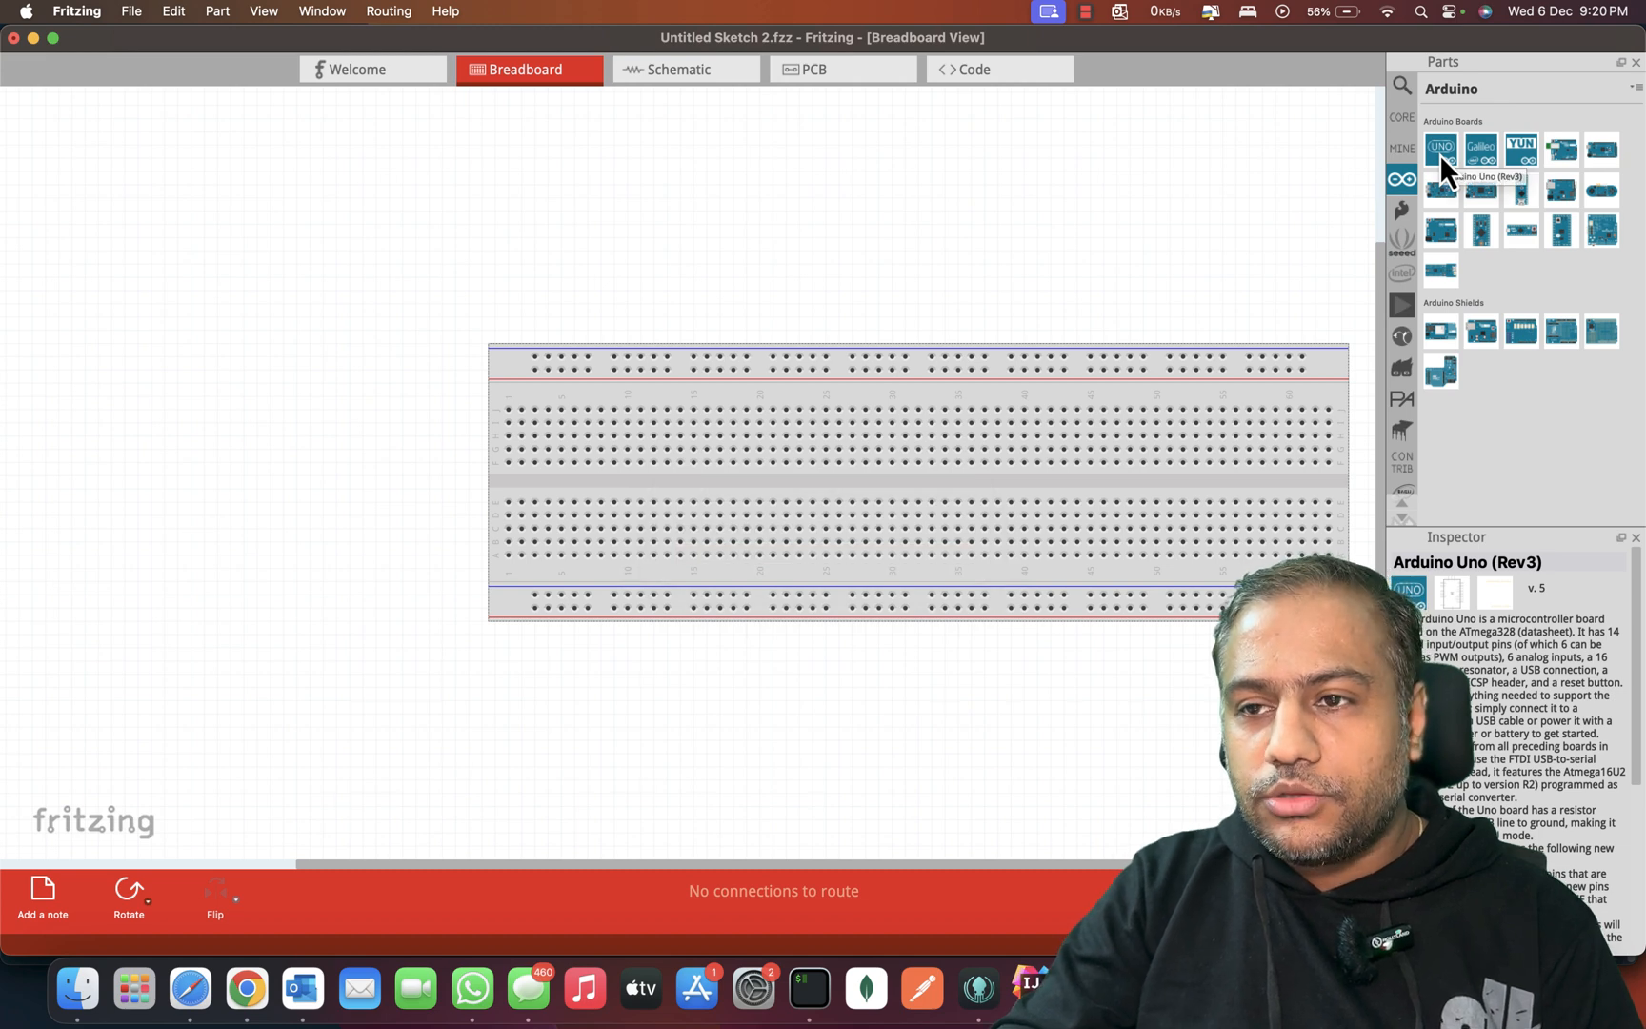
click(1439, 150)
drag(438, 383, 80, 381)
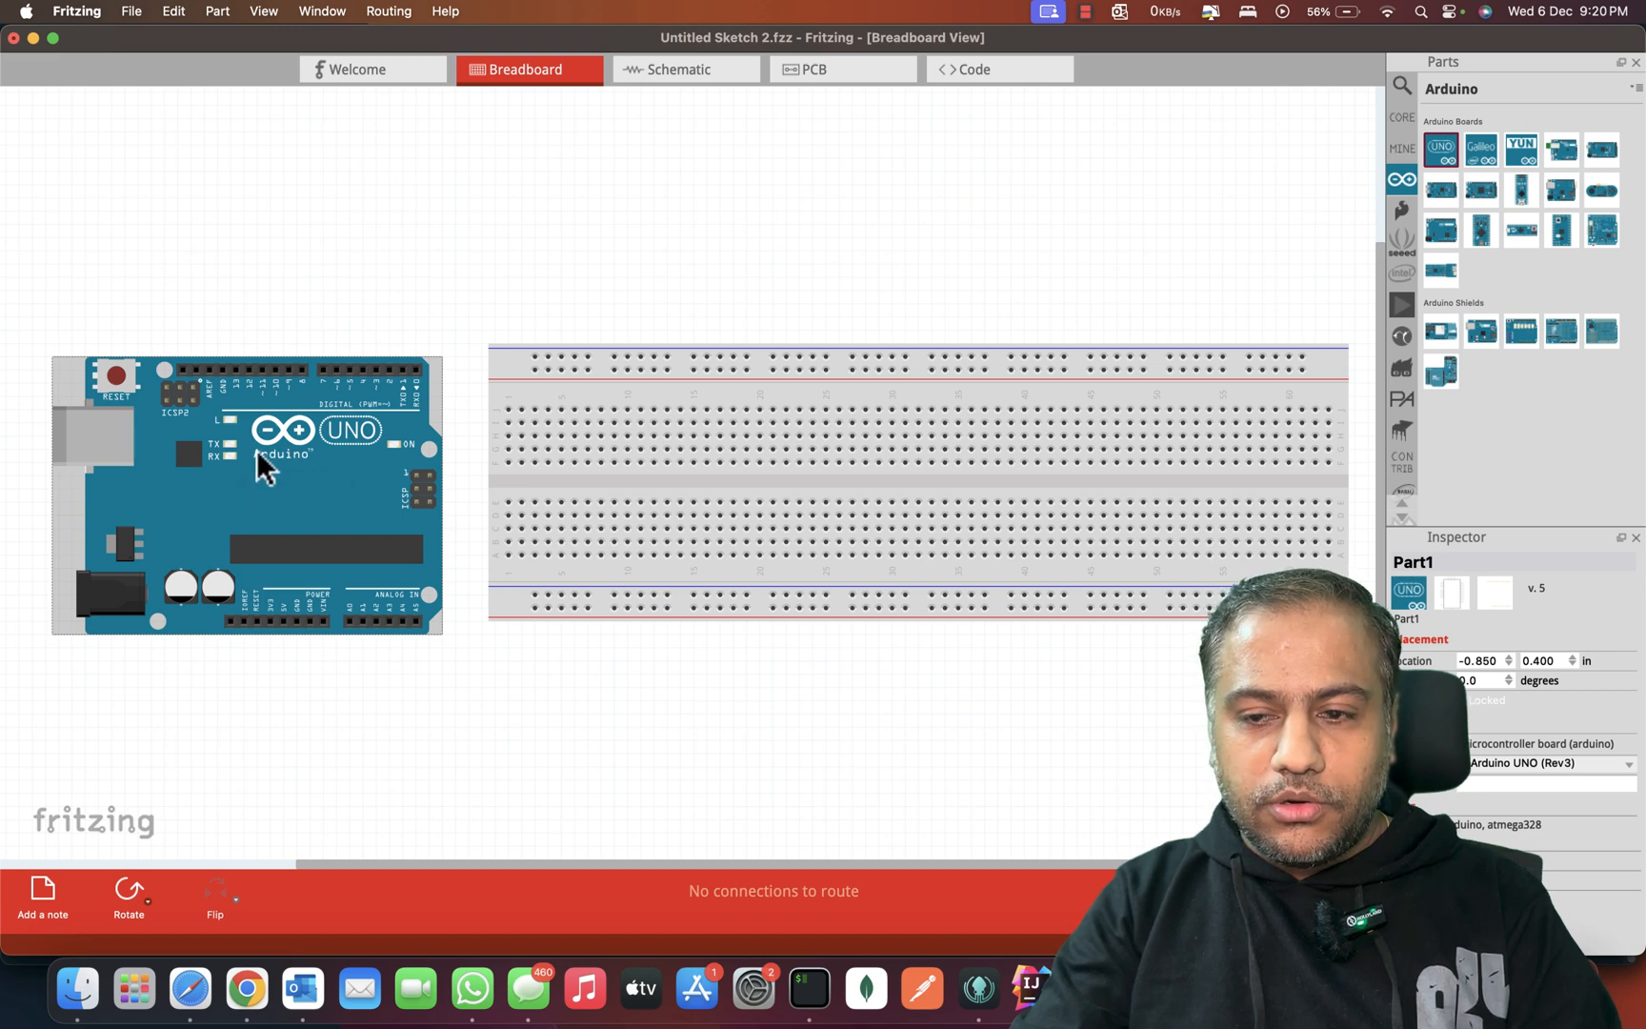
click(115, 885)
click(114, 885)
click(114, 885)
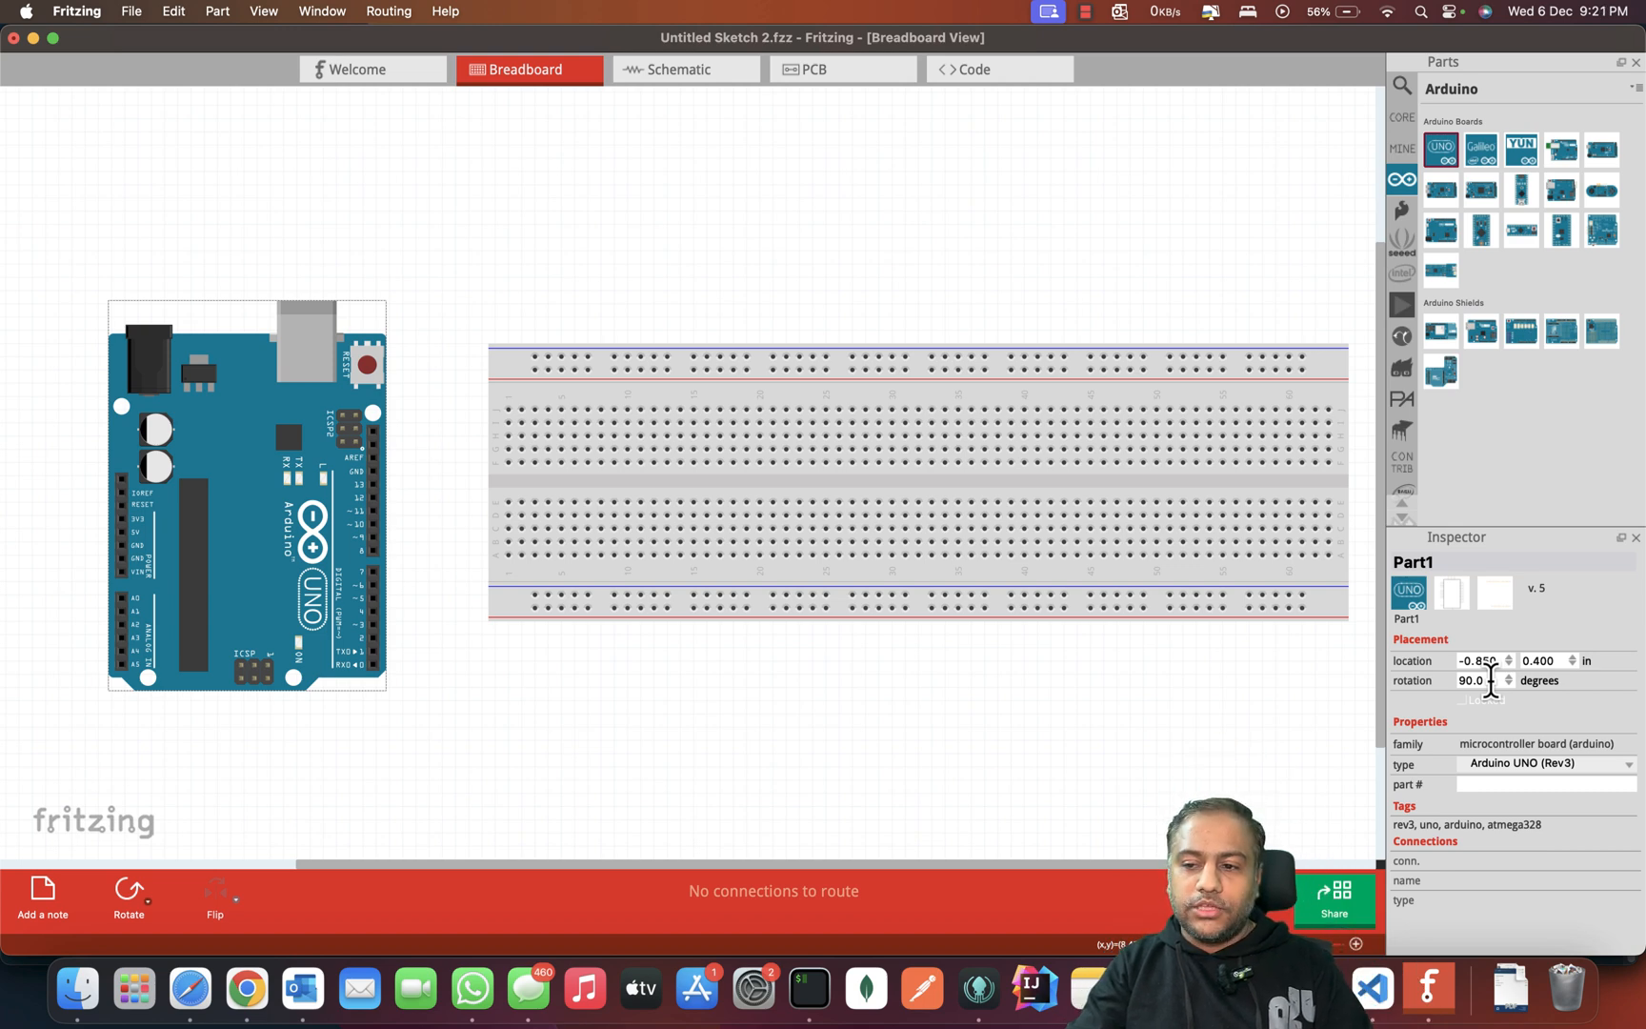
Step: Try rotating the Arduino Uno to 104 and 180 degrees, and return it to 90 degrees
click(1509, 675)
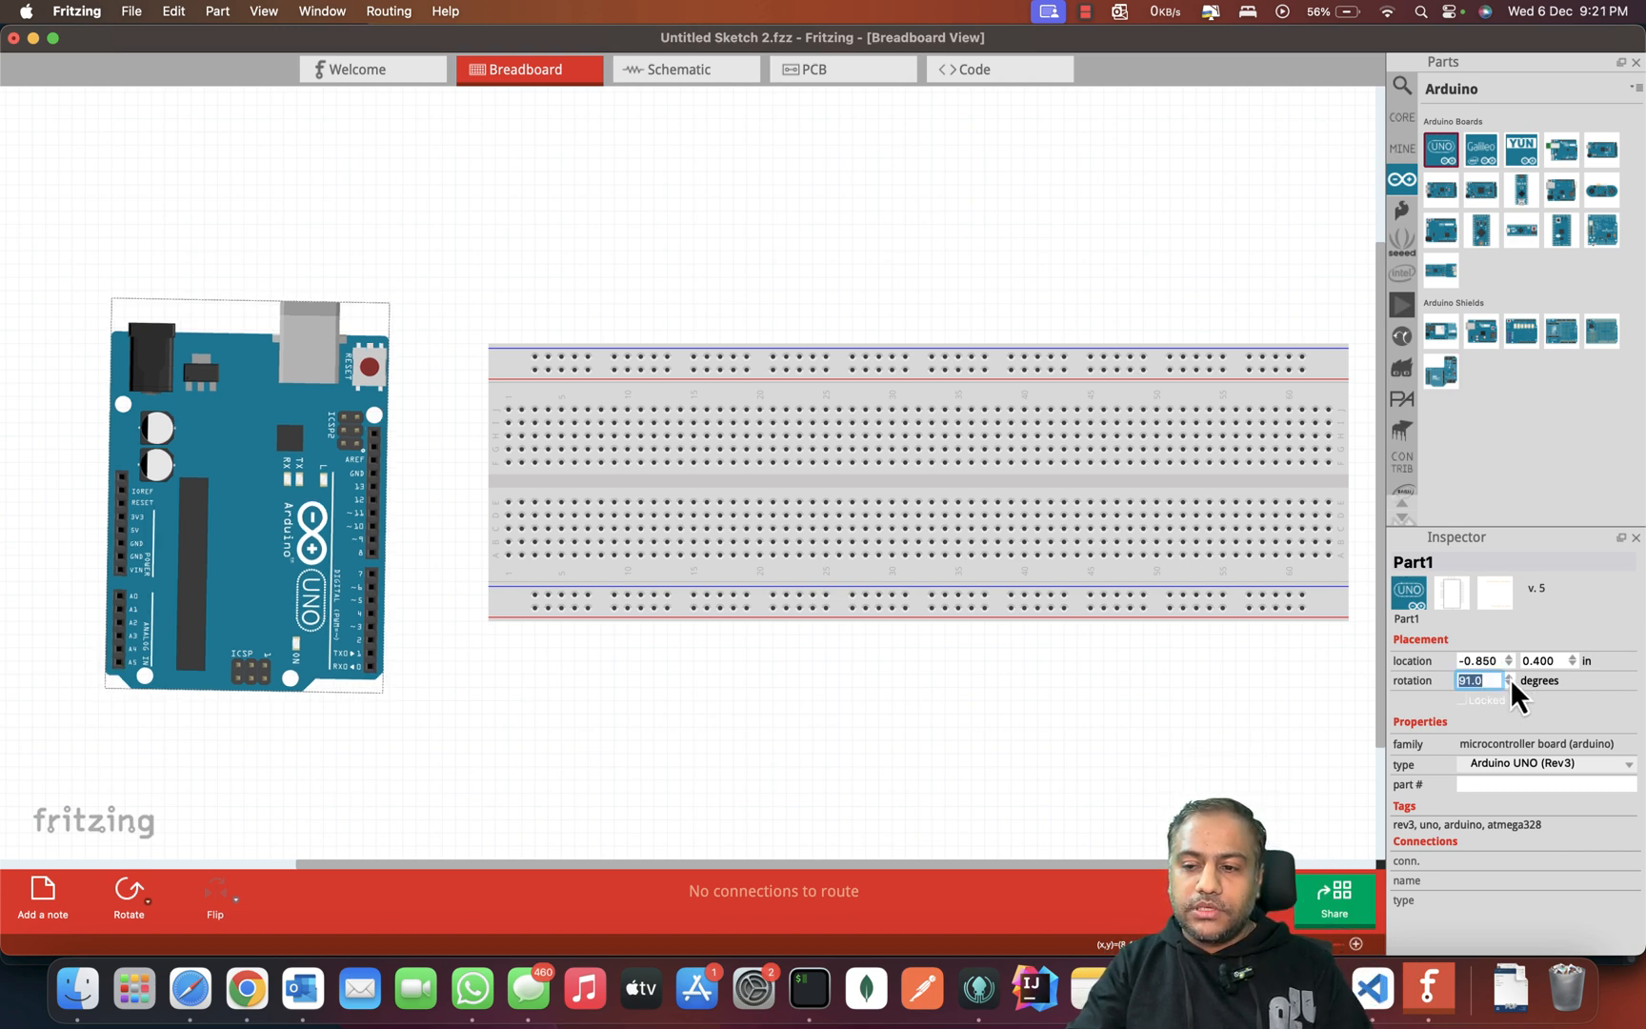
click(1510, 678)
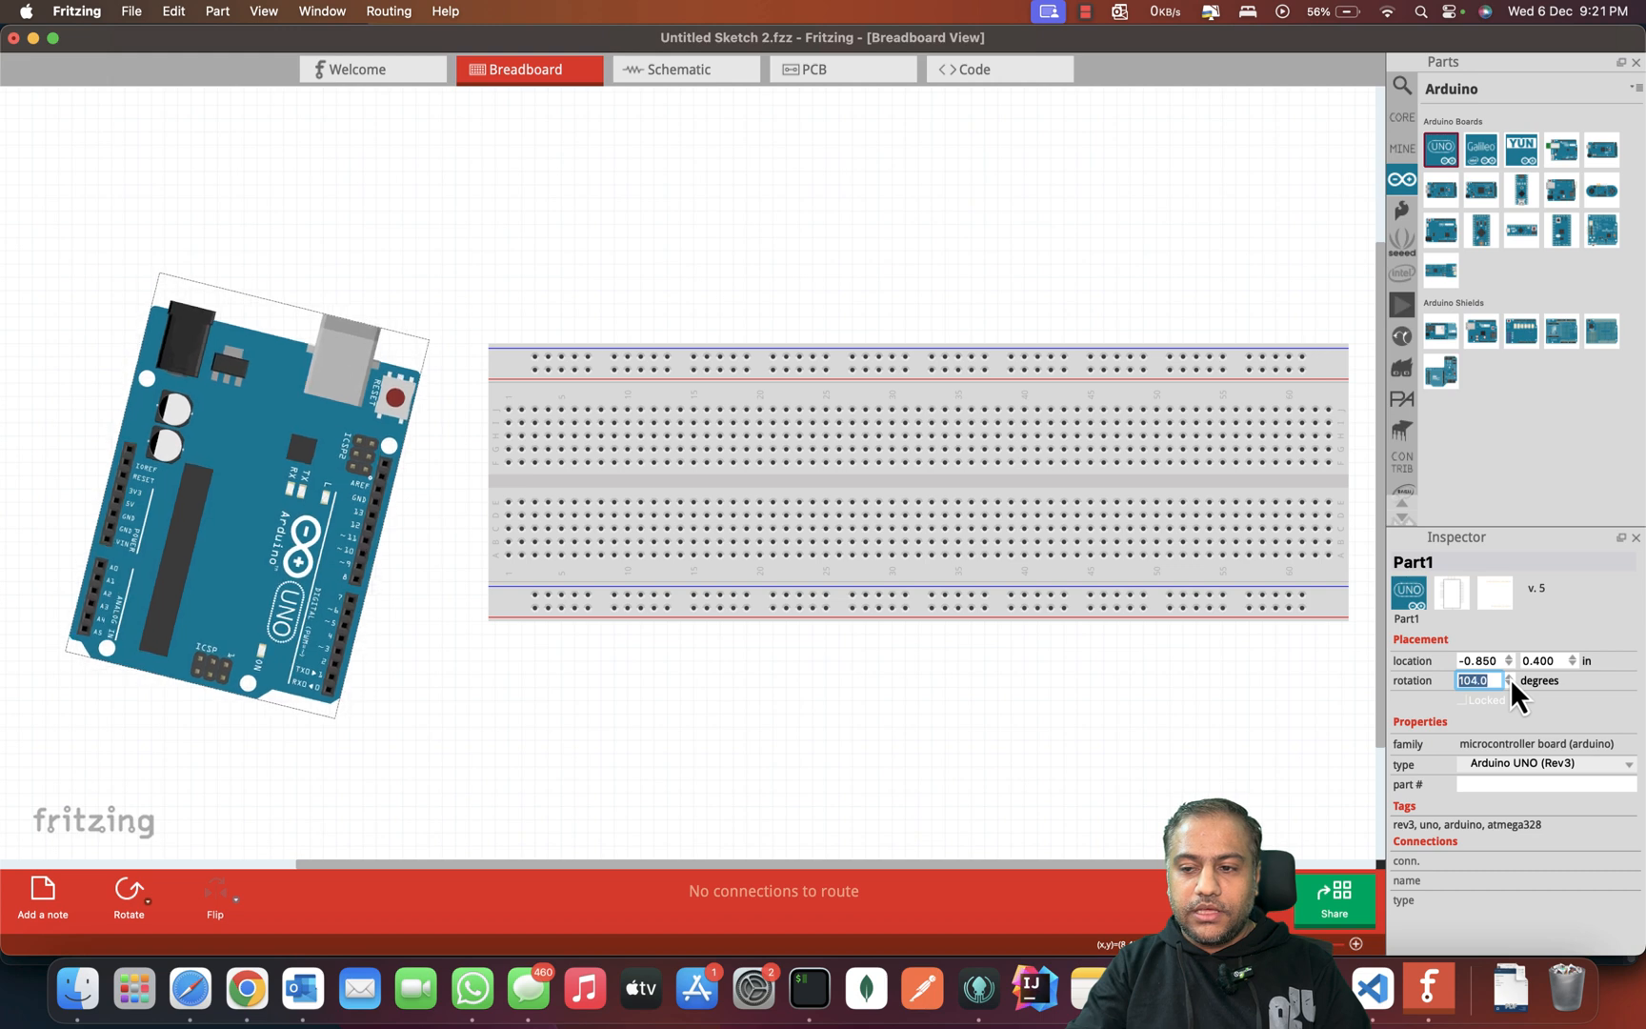
click(1492, 680)
double_click(1492, 680)
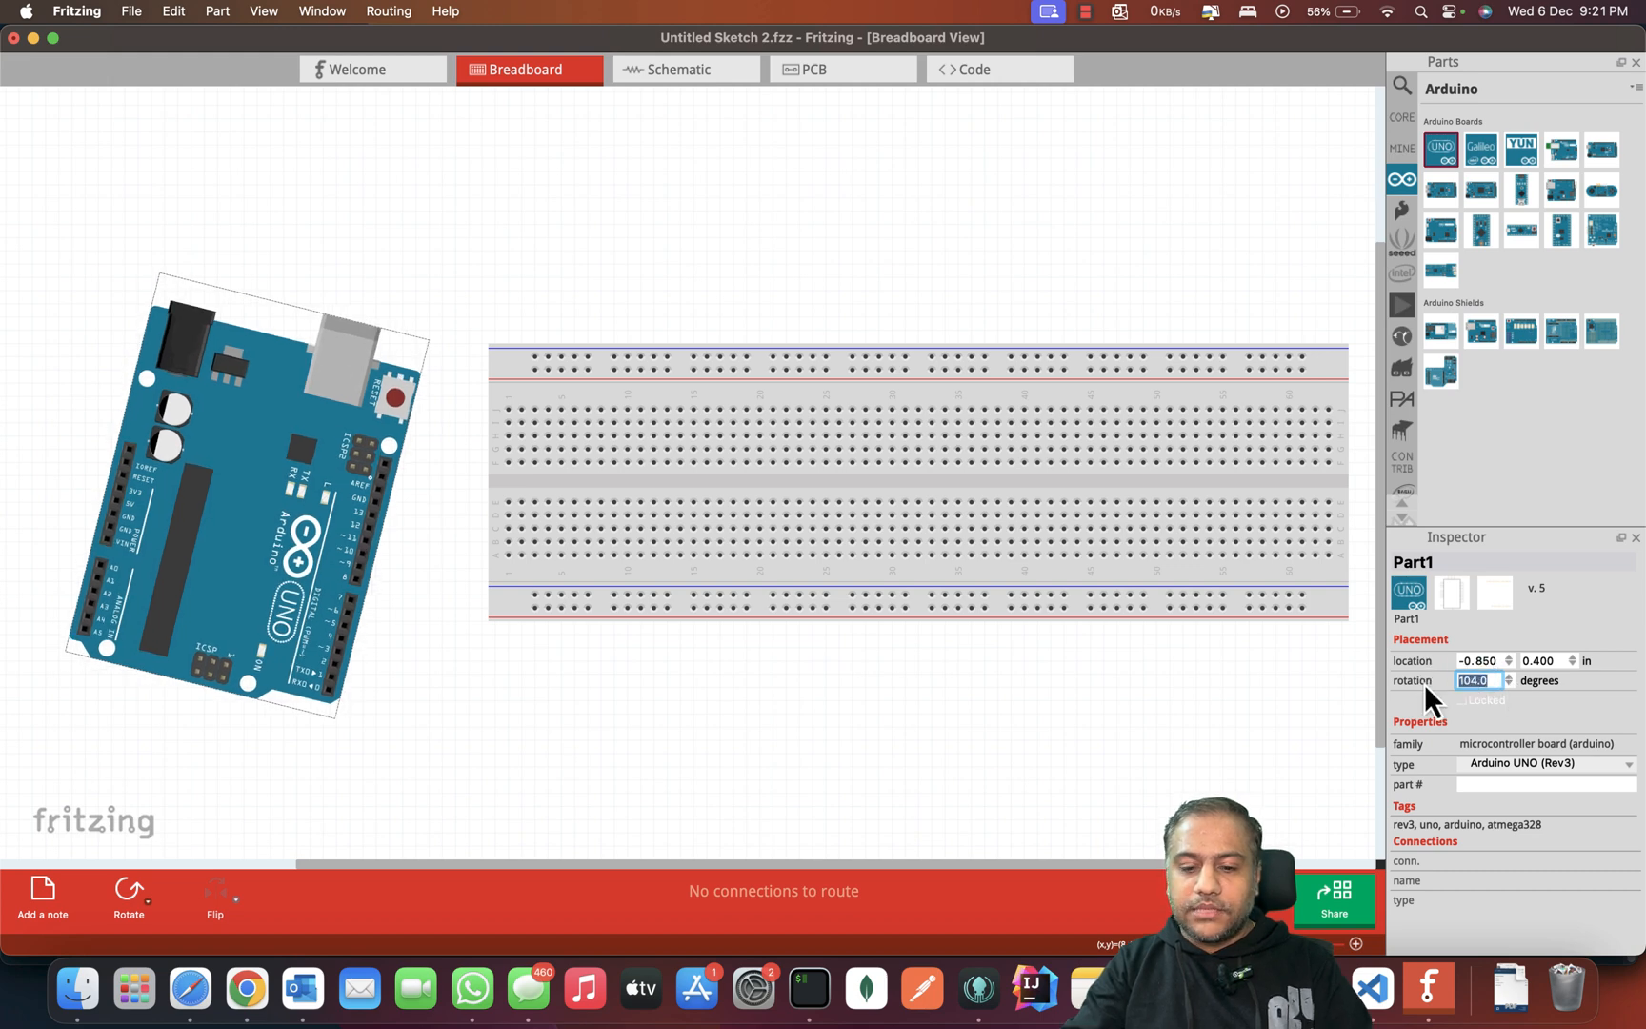
text(180)
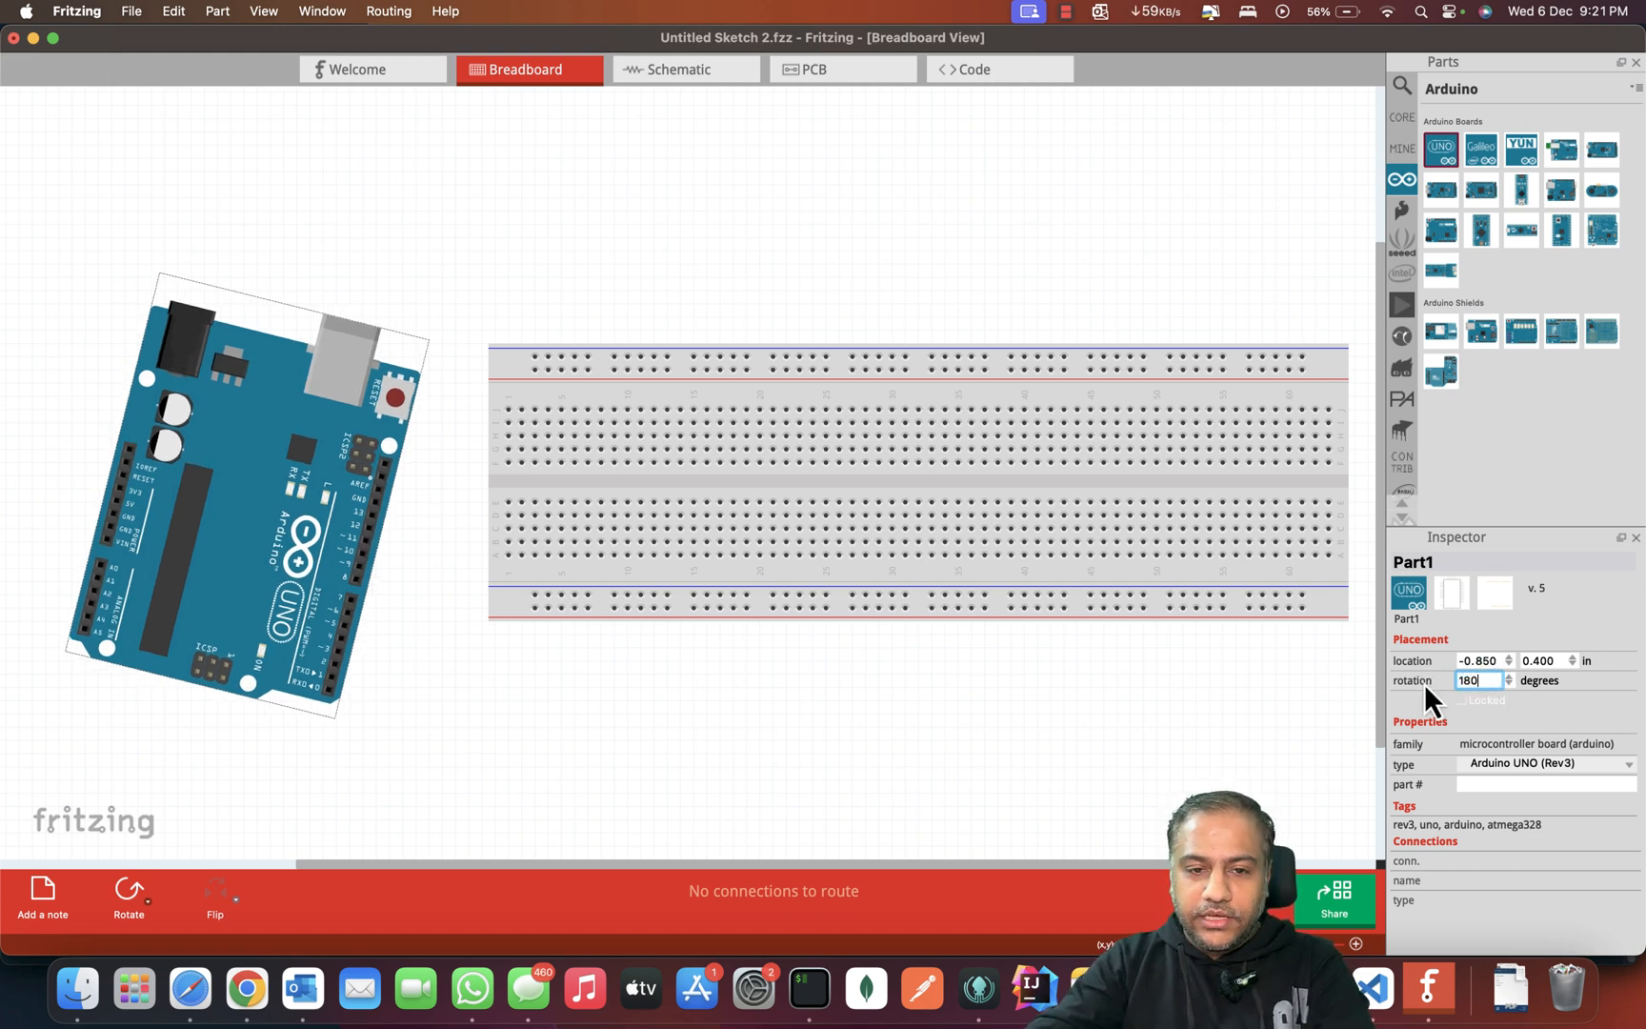
key(Return)
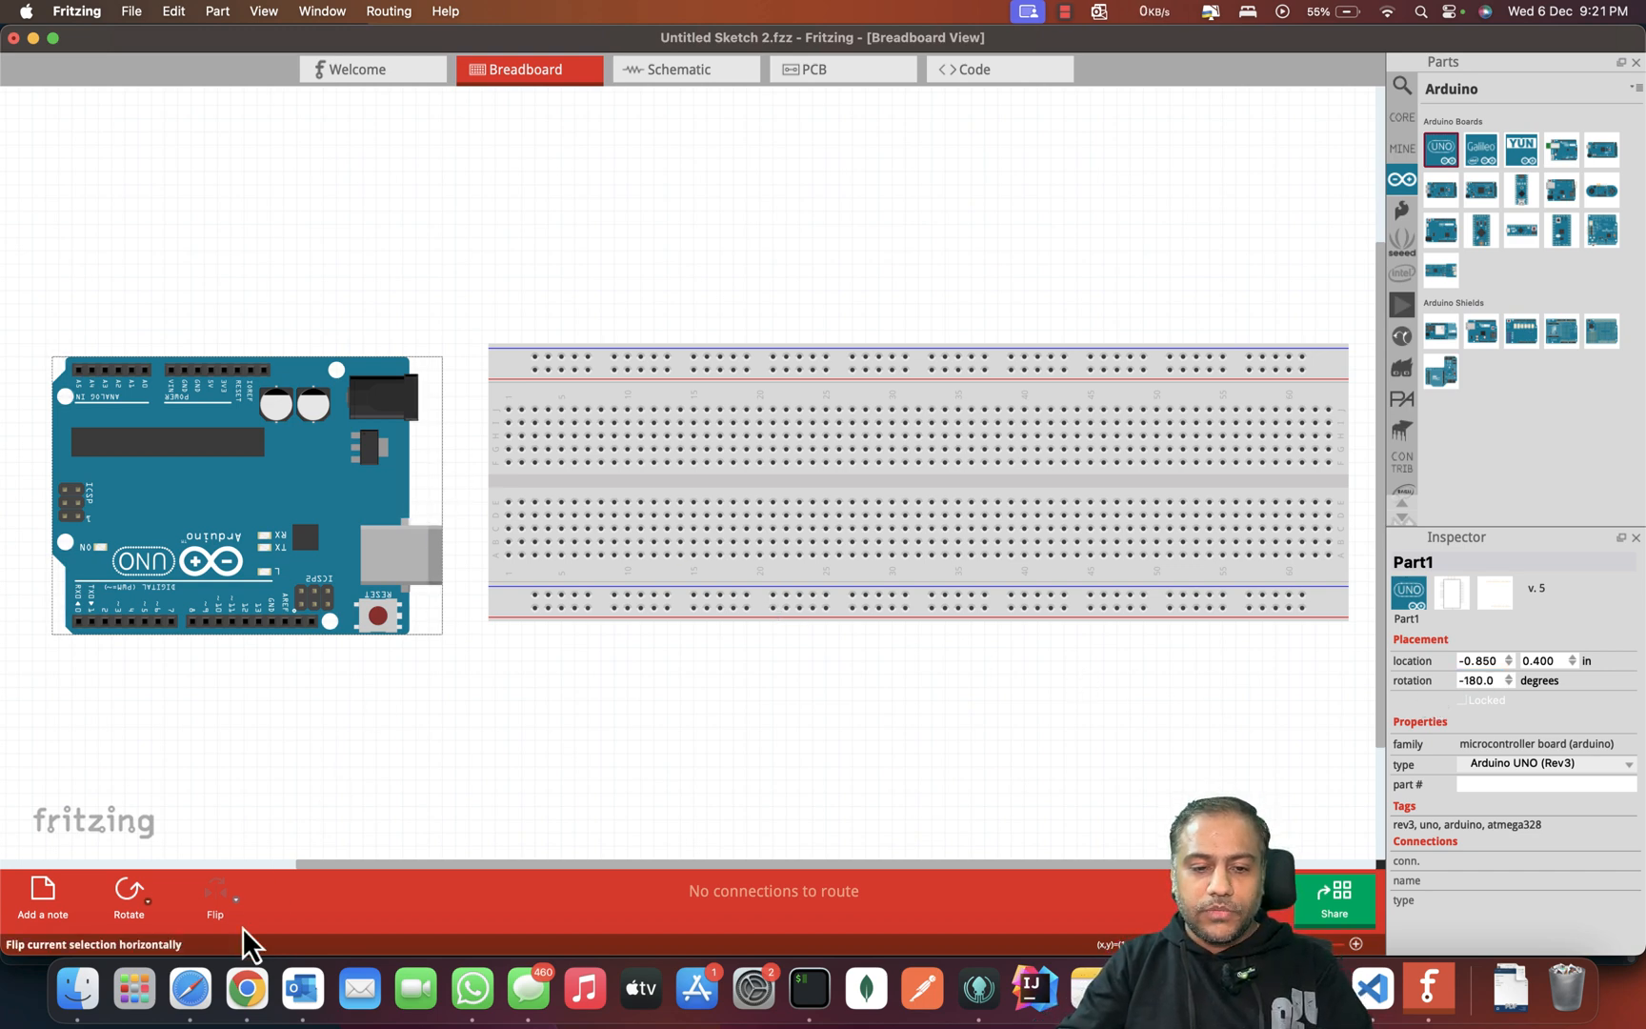
click(129, 896)
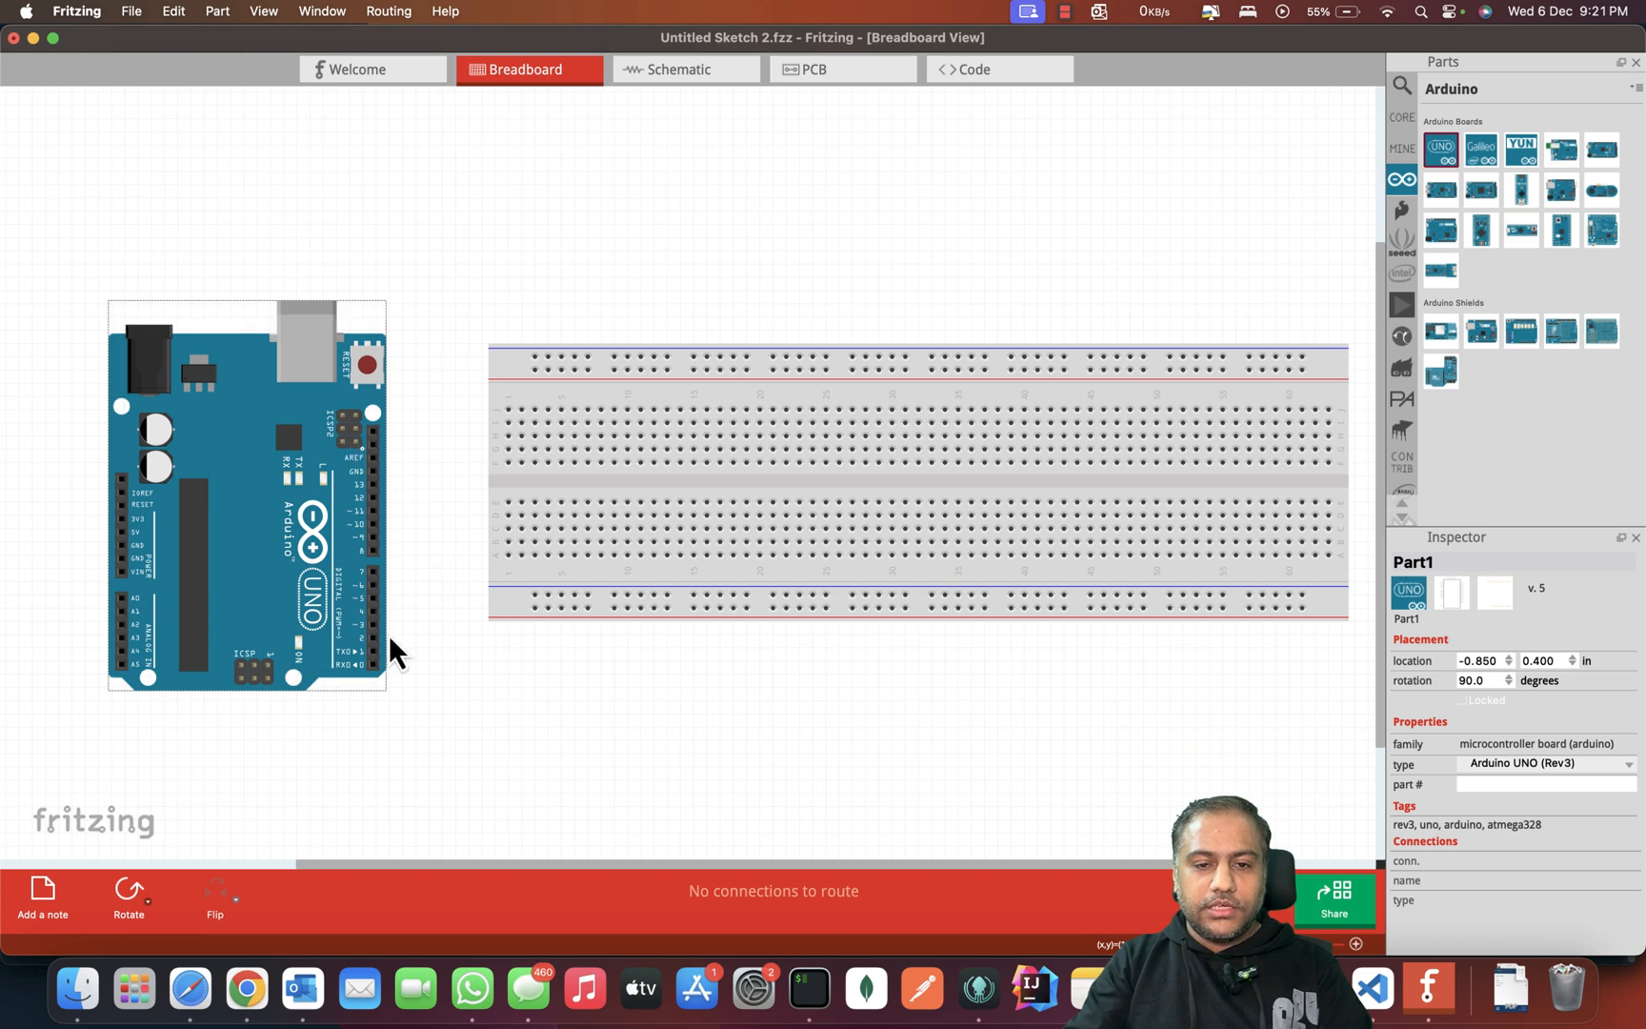
Step: Change the breadboard size to half+, shift it along the canvas, and move the Arduino Uno to about 0.875, 0.375 in
click(694, 484)
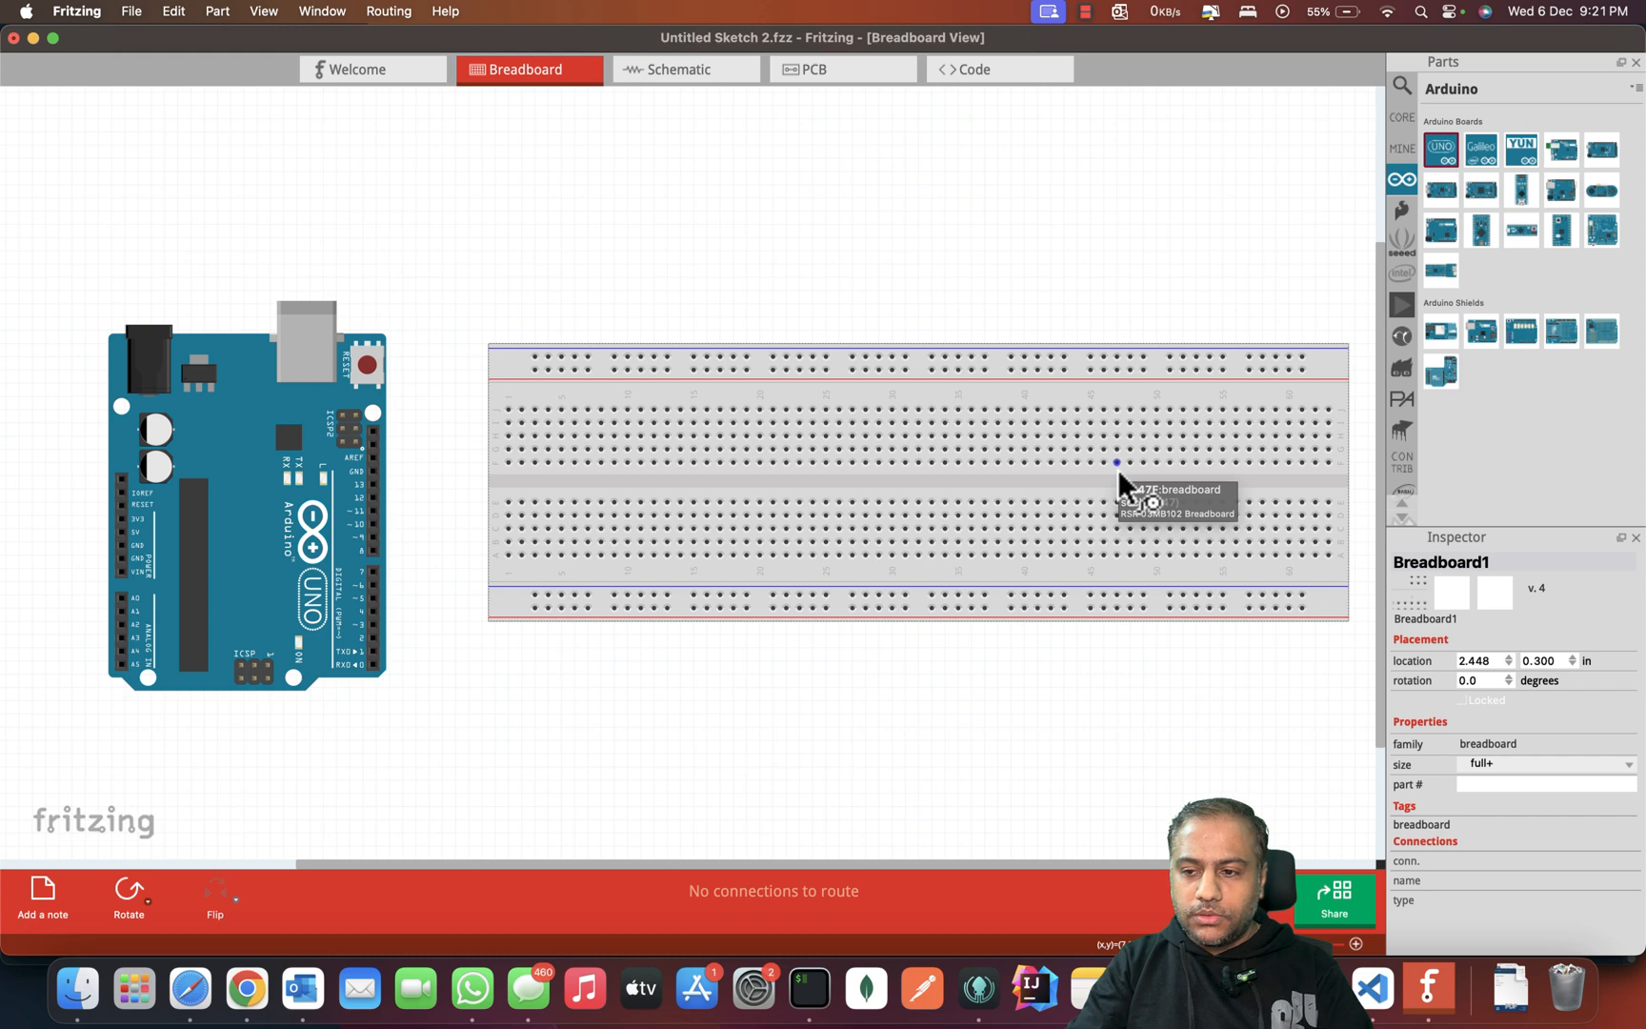
click(1494, 767)
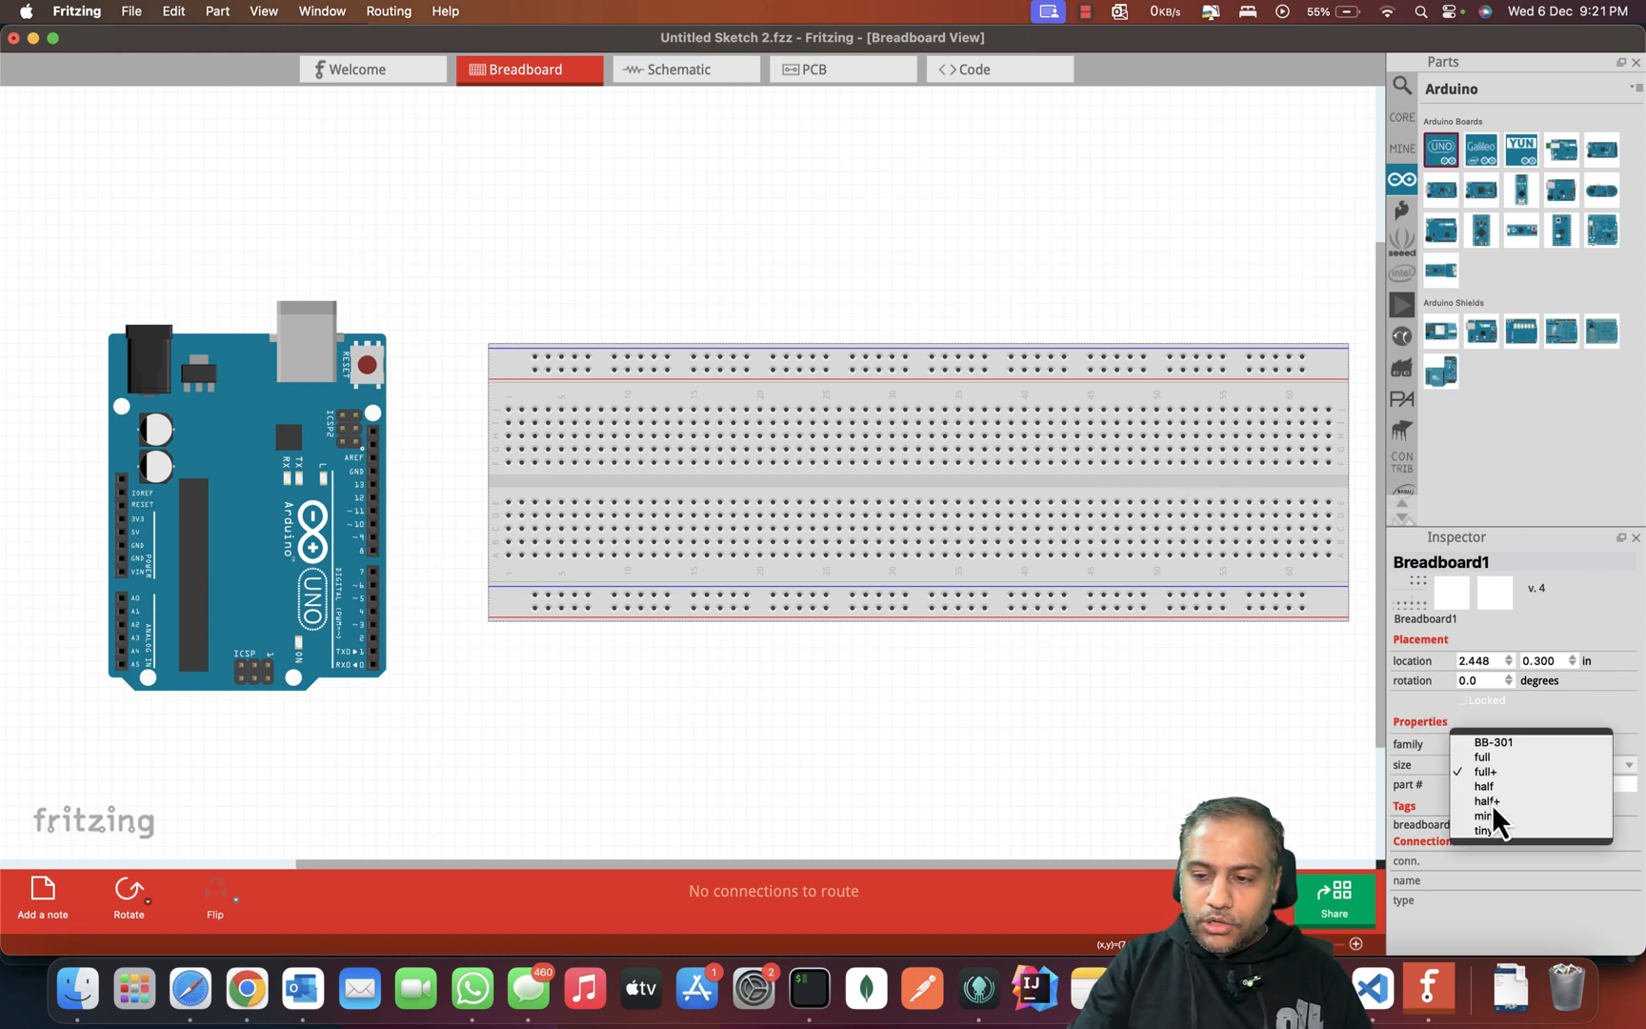
click(1494, 801)
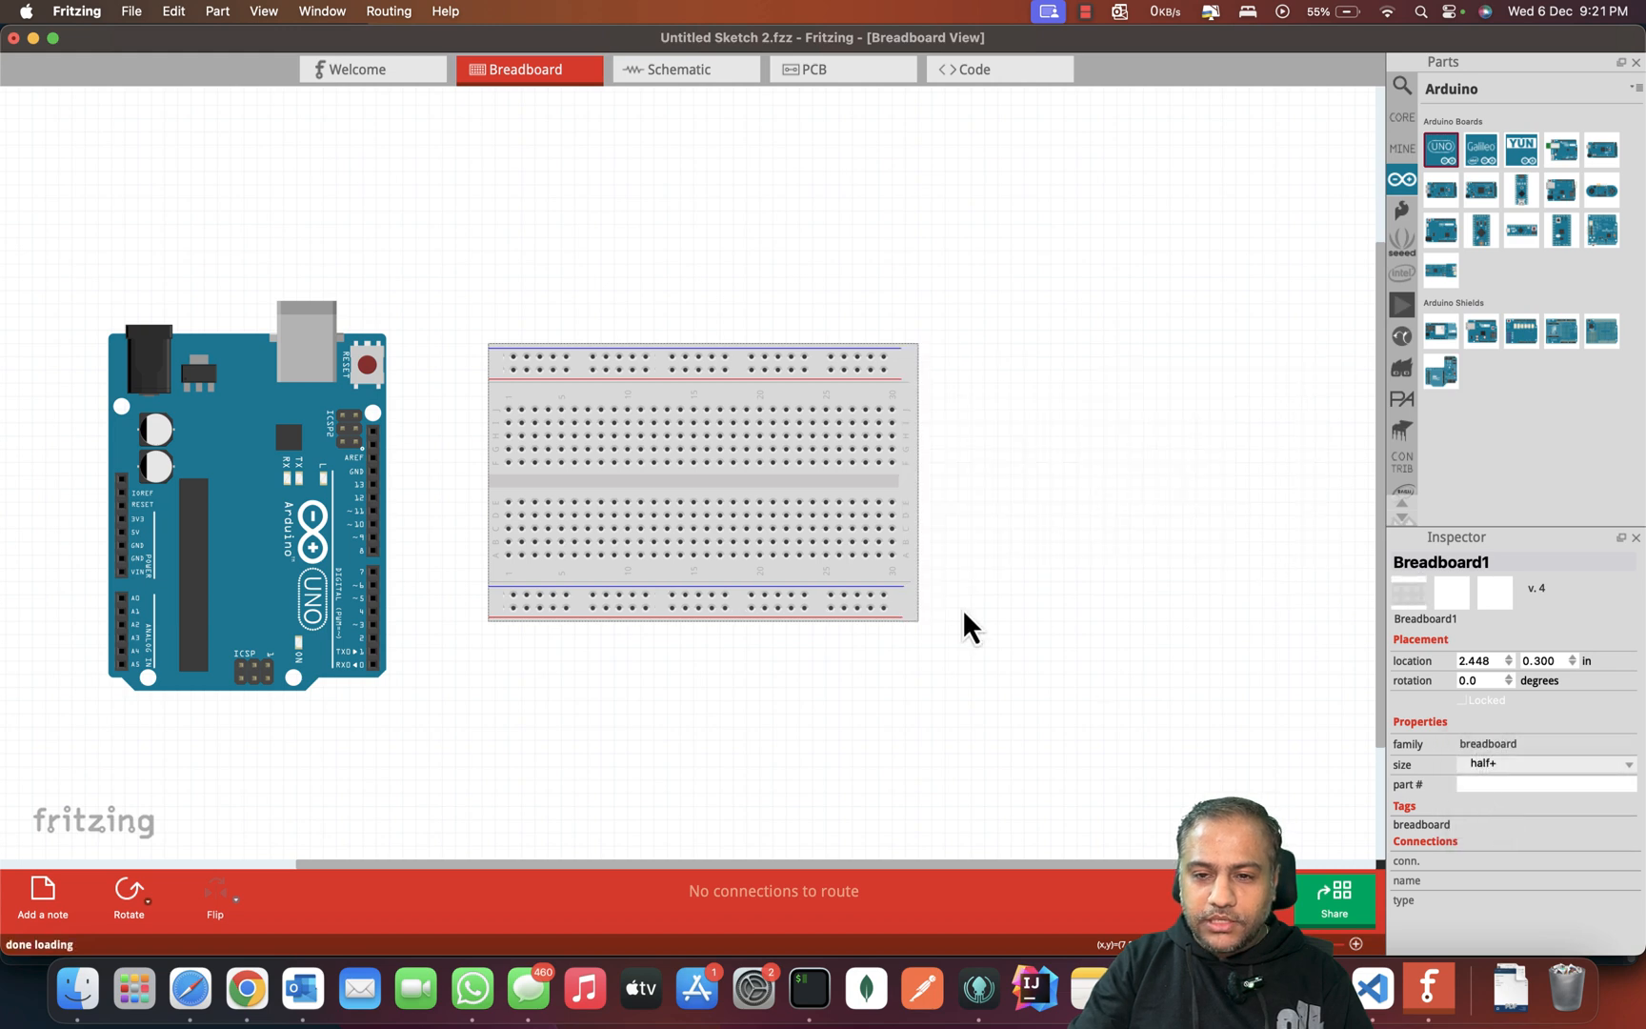
drag(730, 412, 915, 410)
drag(250, 426, 478, 419)
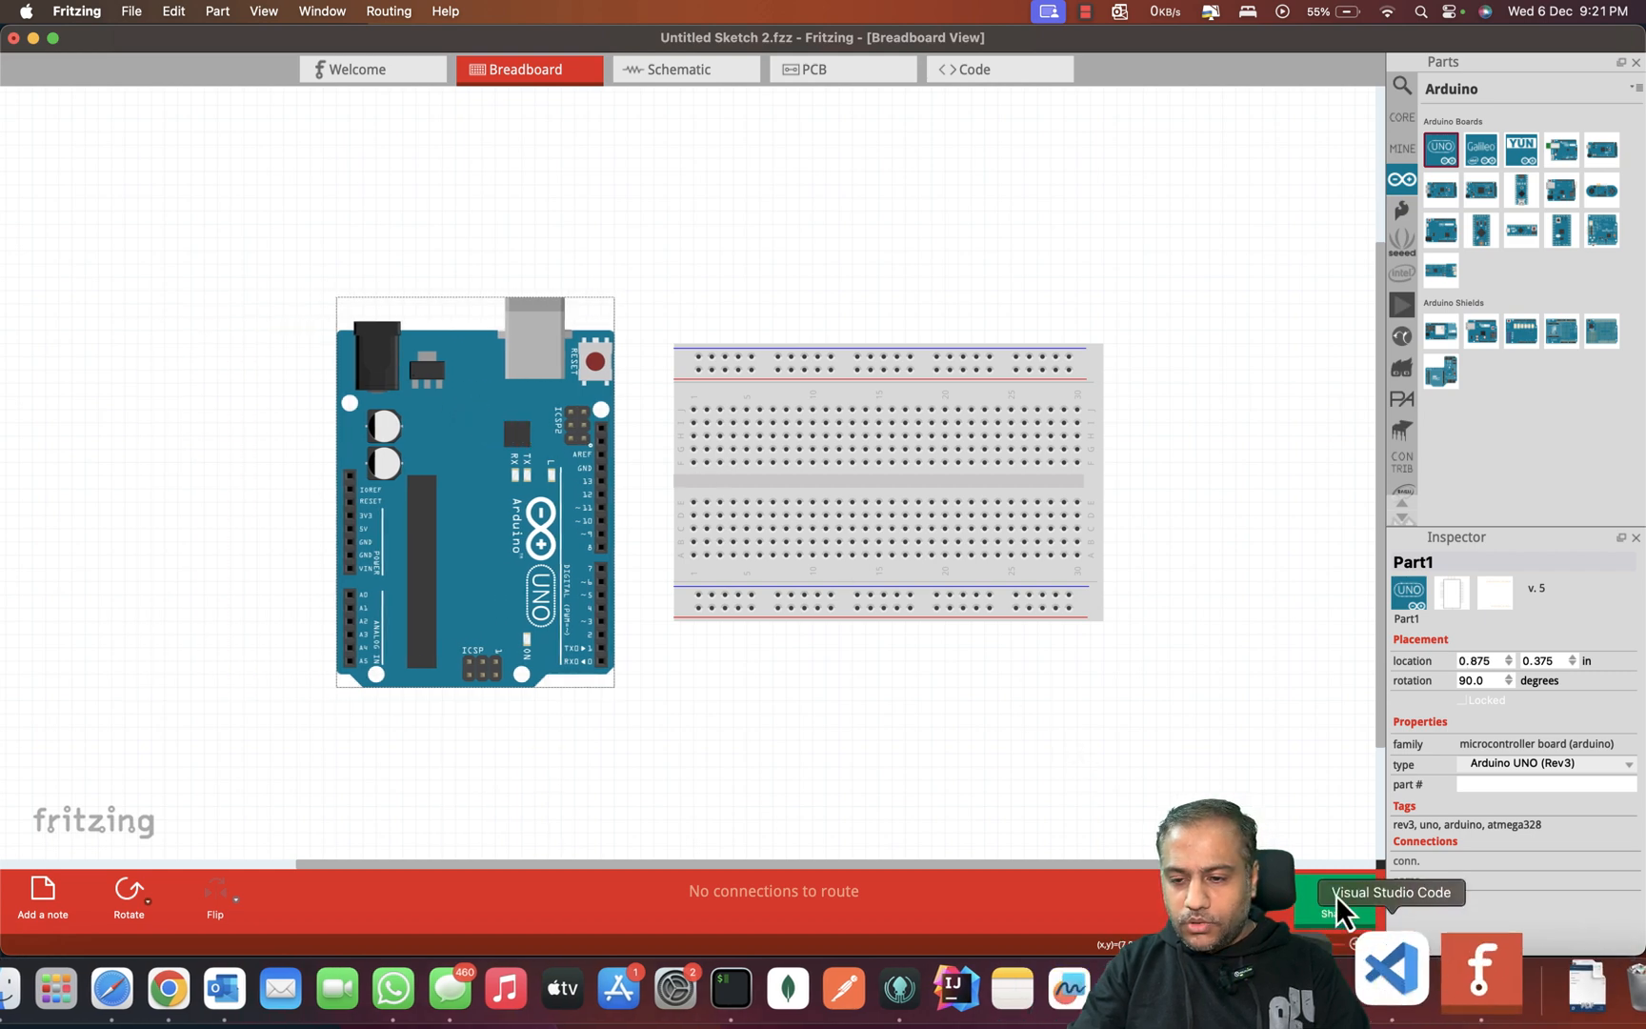
Step: Switch to Visual Studio Code and examine the LED_BUILTIN pin setup in the blinking LED main.cpp
click(1356, 947)
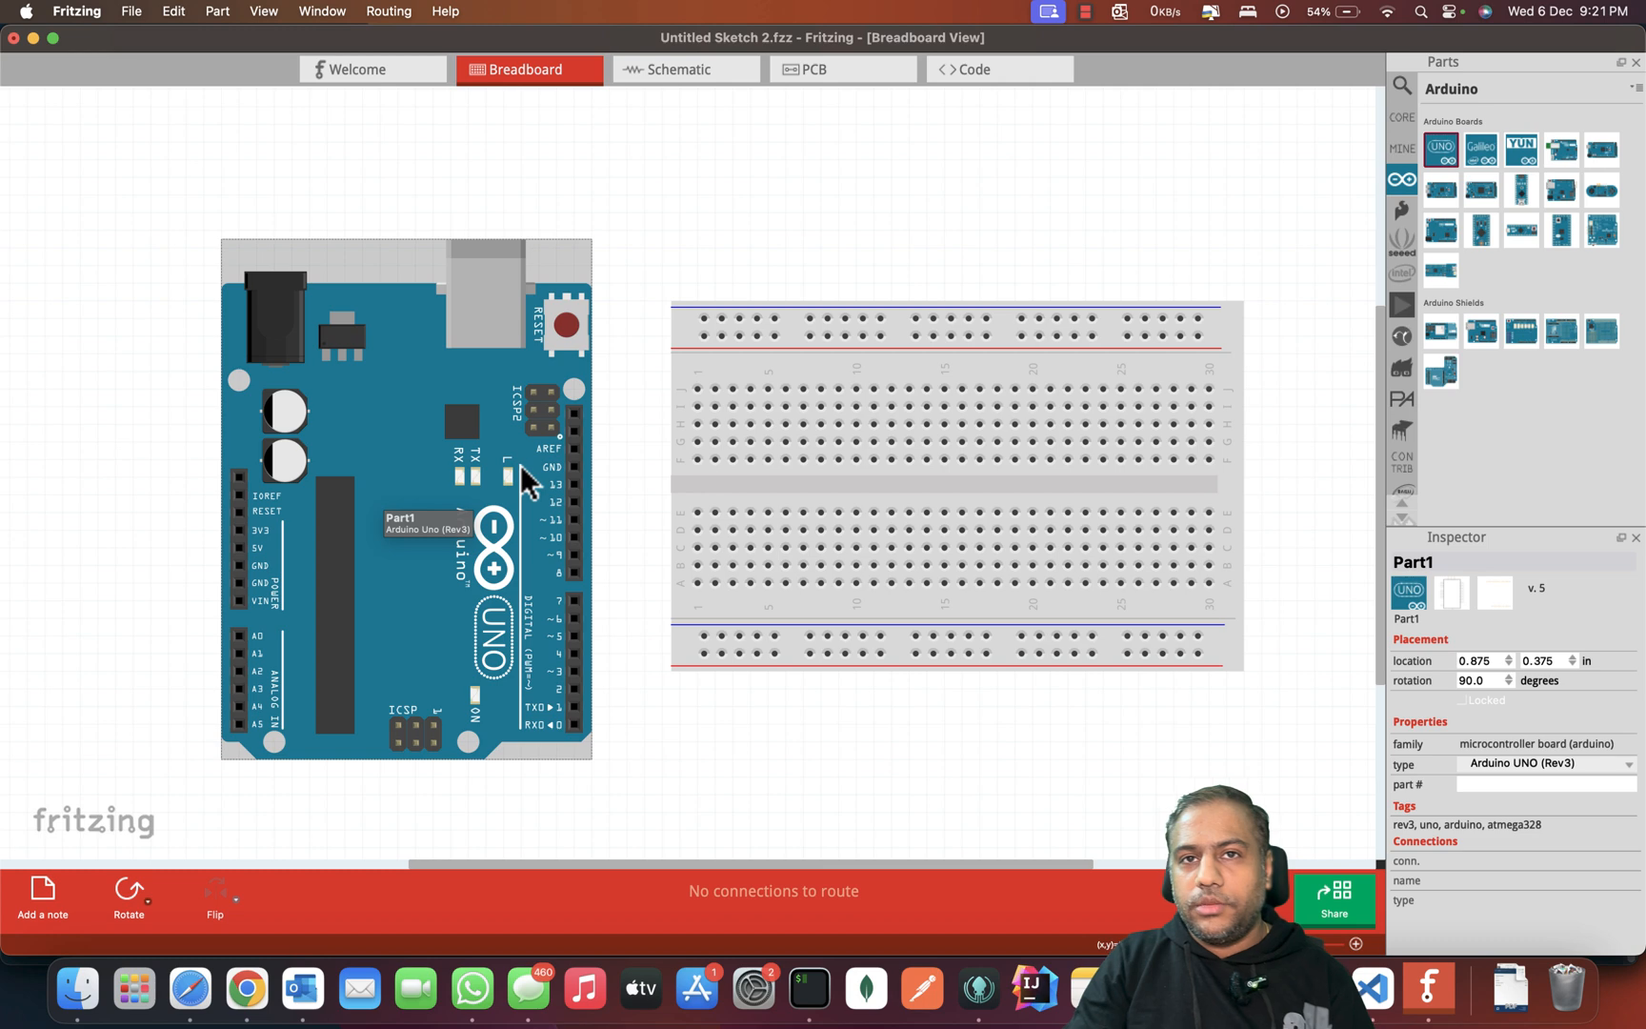
click(1375, 994)
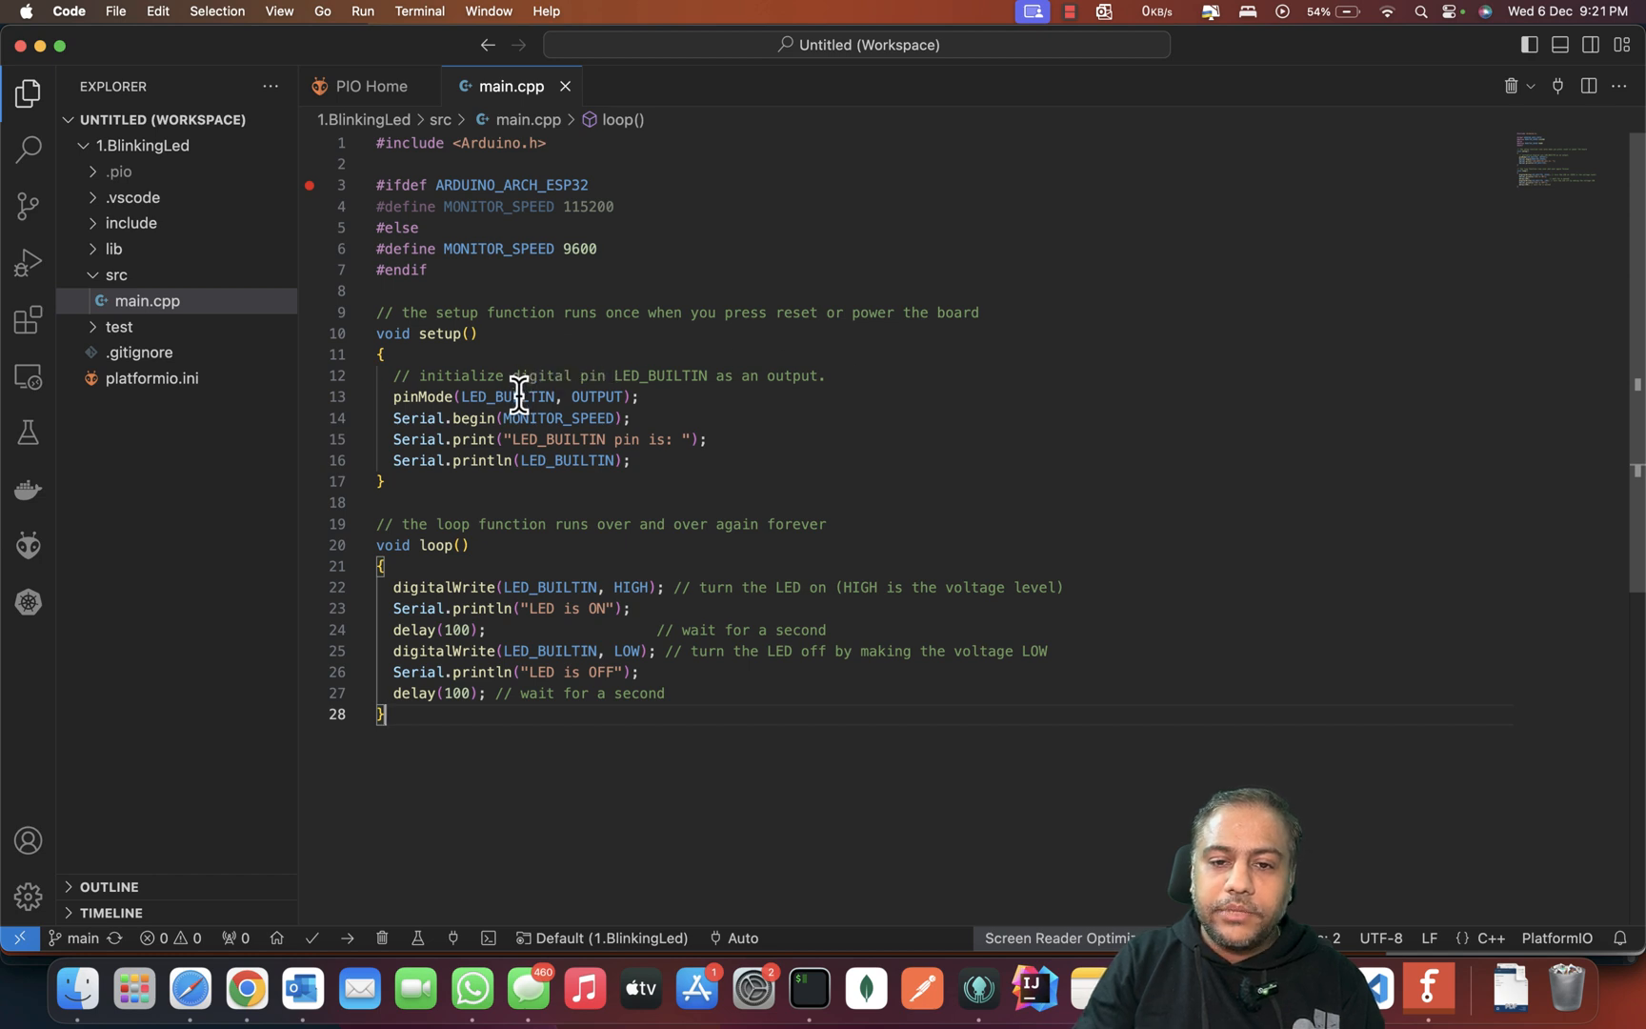
mouse_move(511, 393)
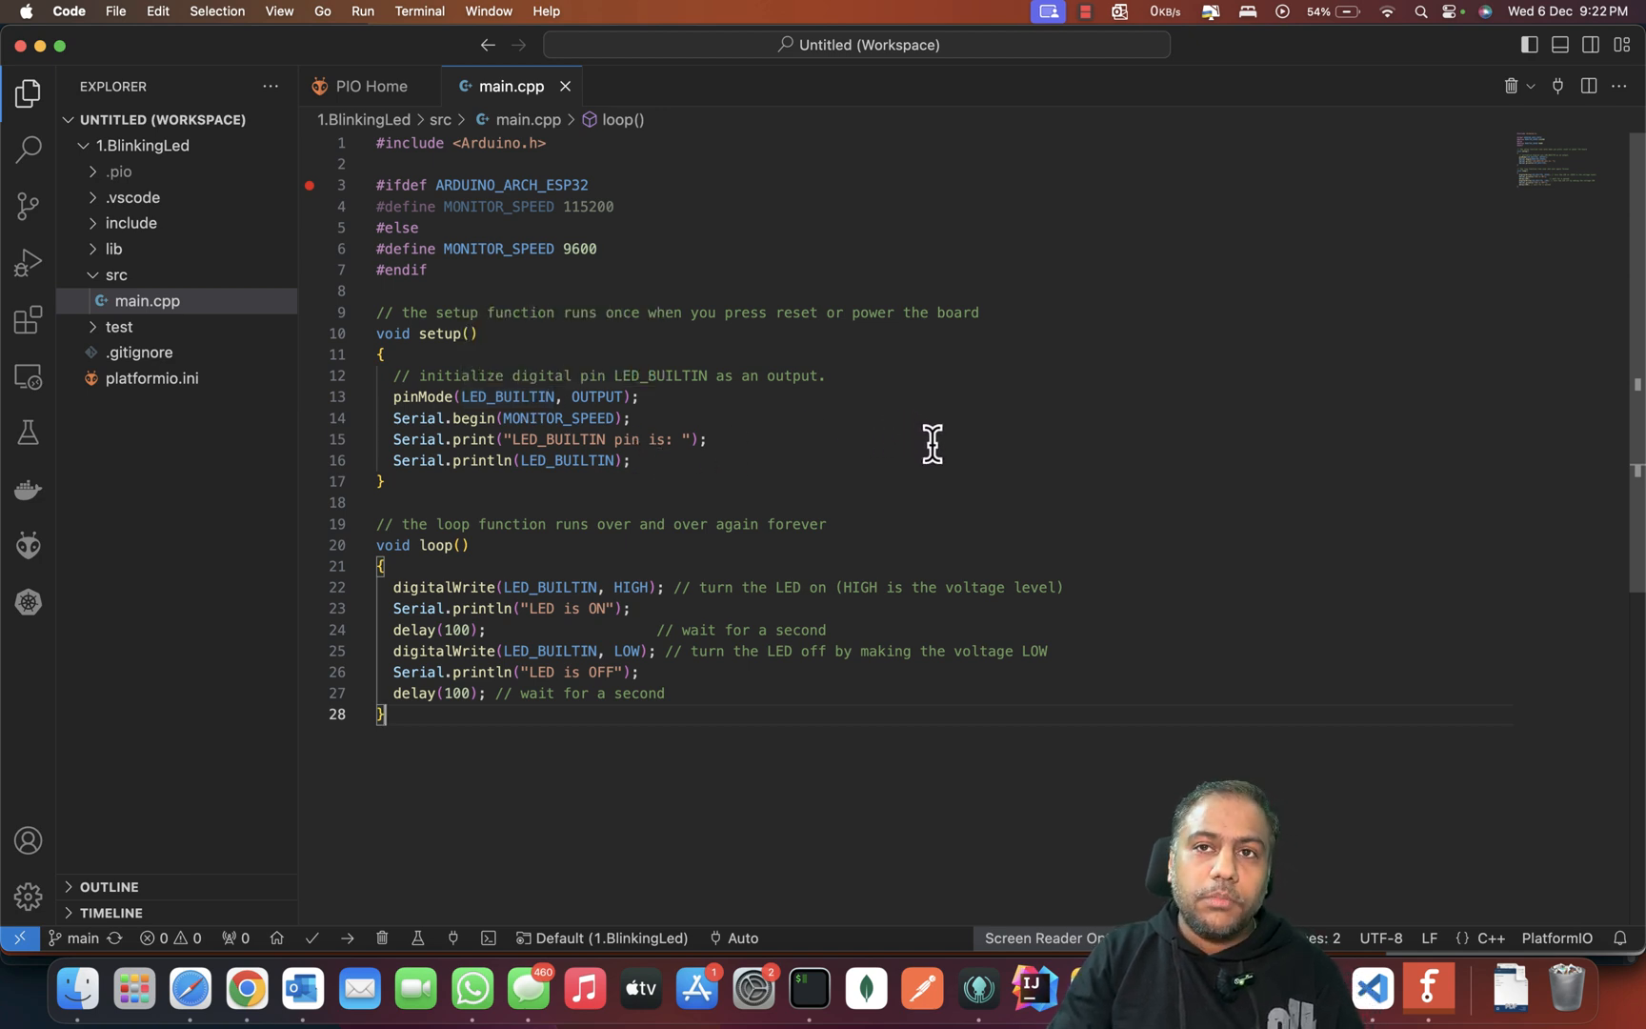
Step: Switch back to Fritzing to show the Arduino Uno and half+ breadboard sketch
click(254, 987)
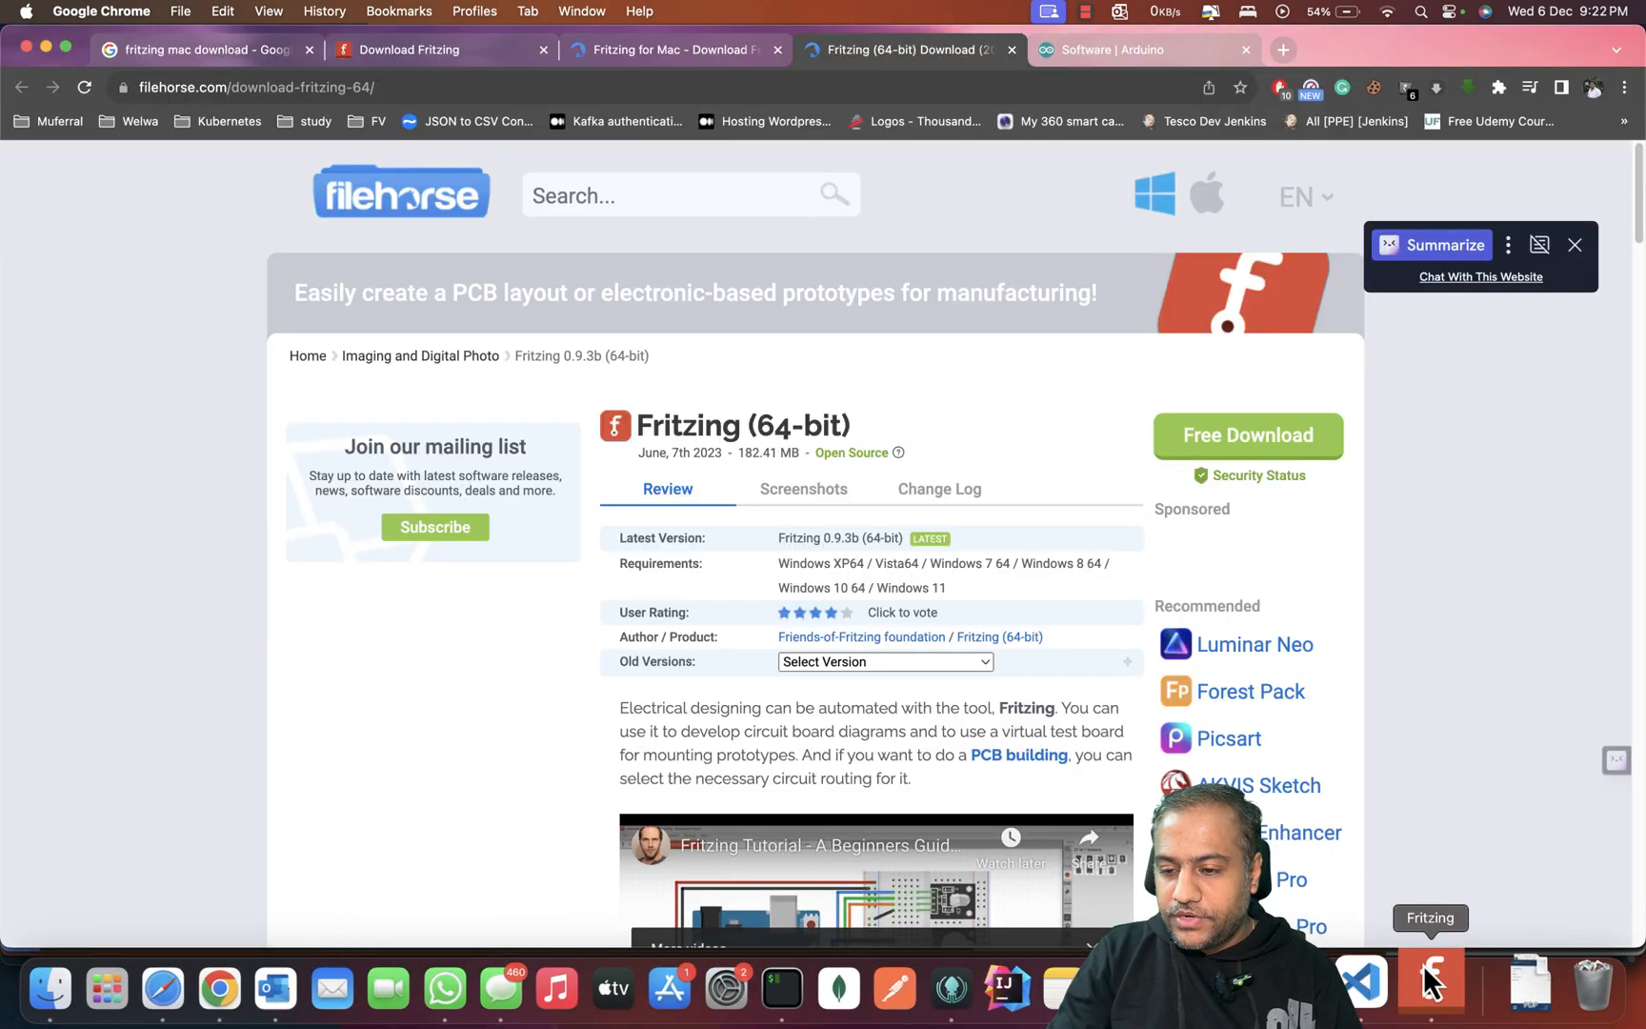
click(1429, 991)
click(1429, 990)
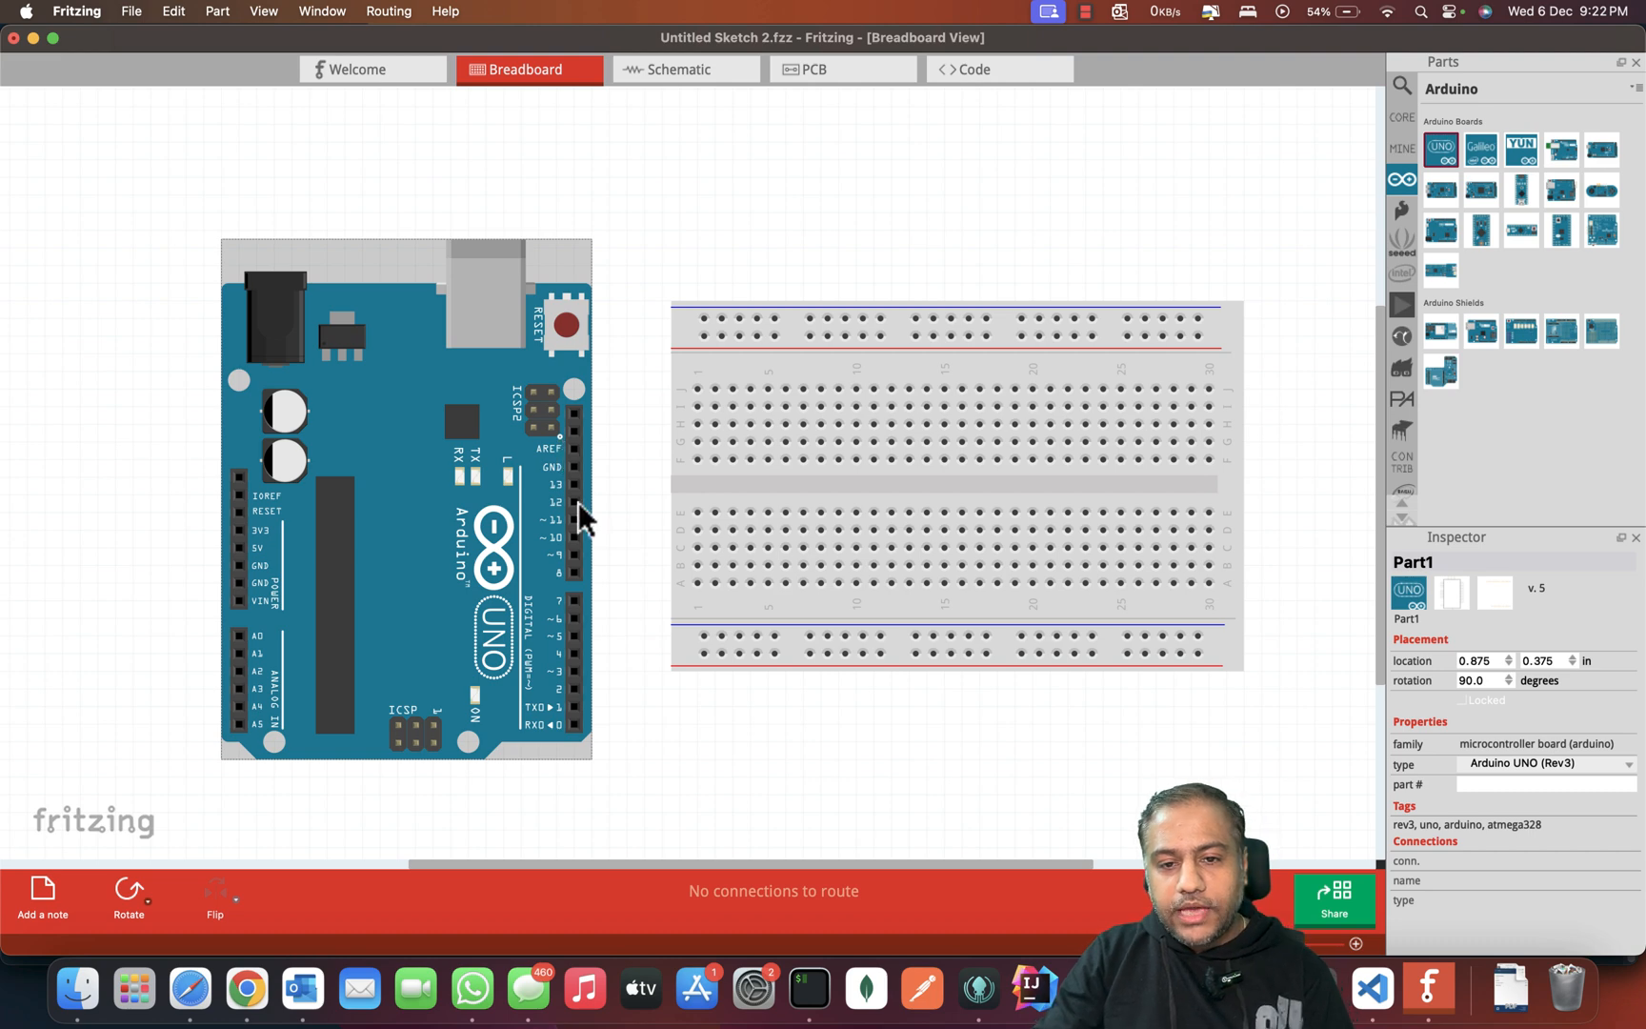
Step: Try drawing wires from Arduino pin 13 and the first socket of the breadboard's upper red rail, and delete the short rail wire
drag(575, 488, 575, 494)
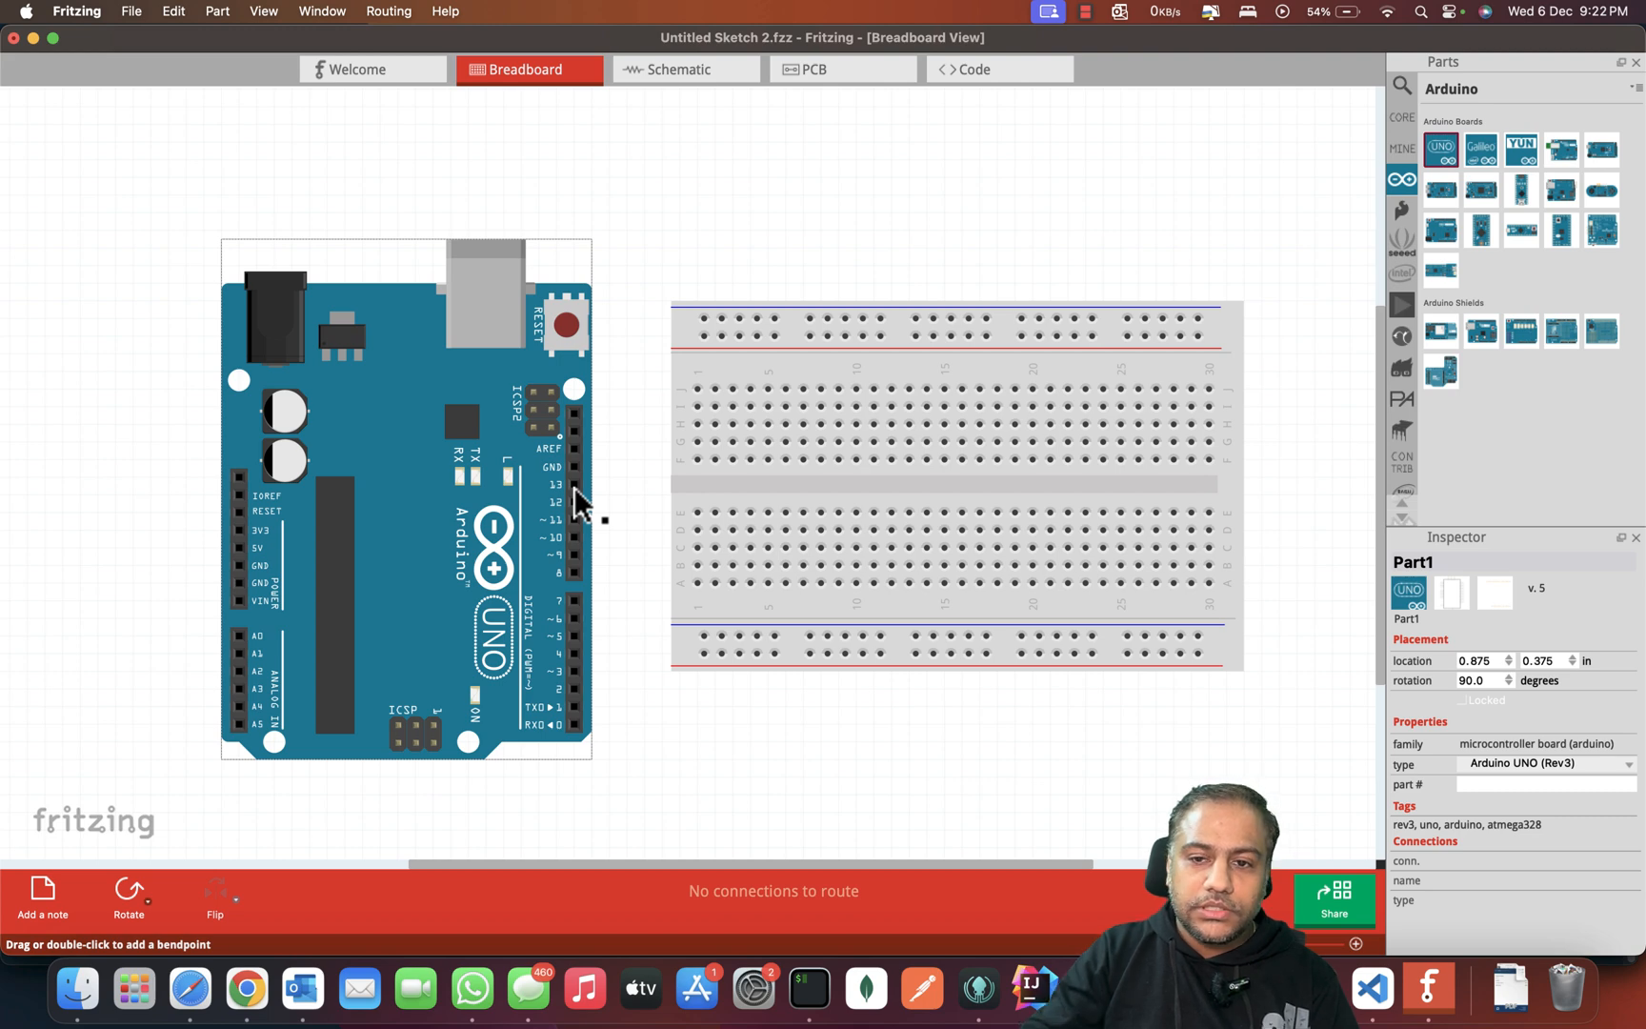
drag(575, 489, 671, 384)
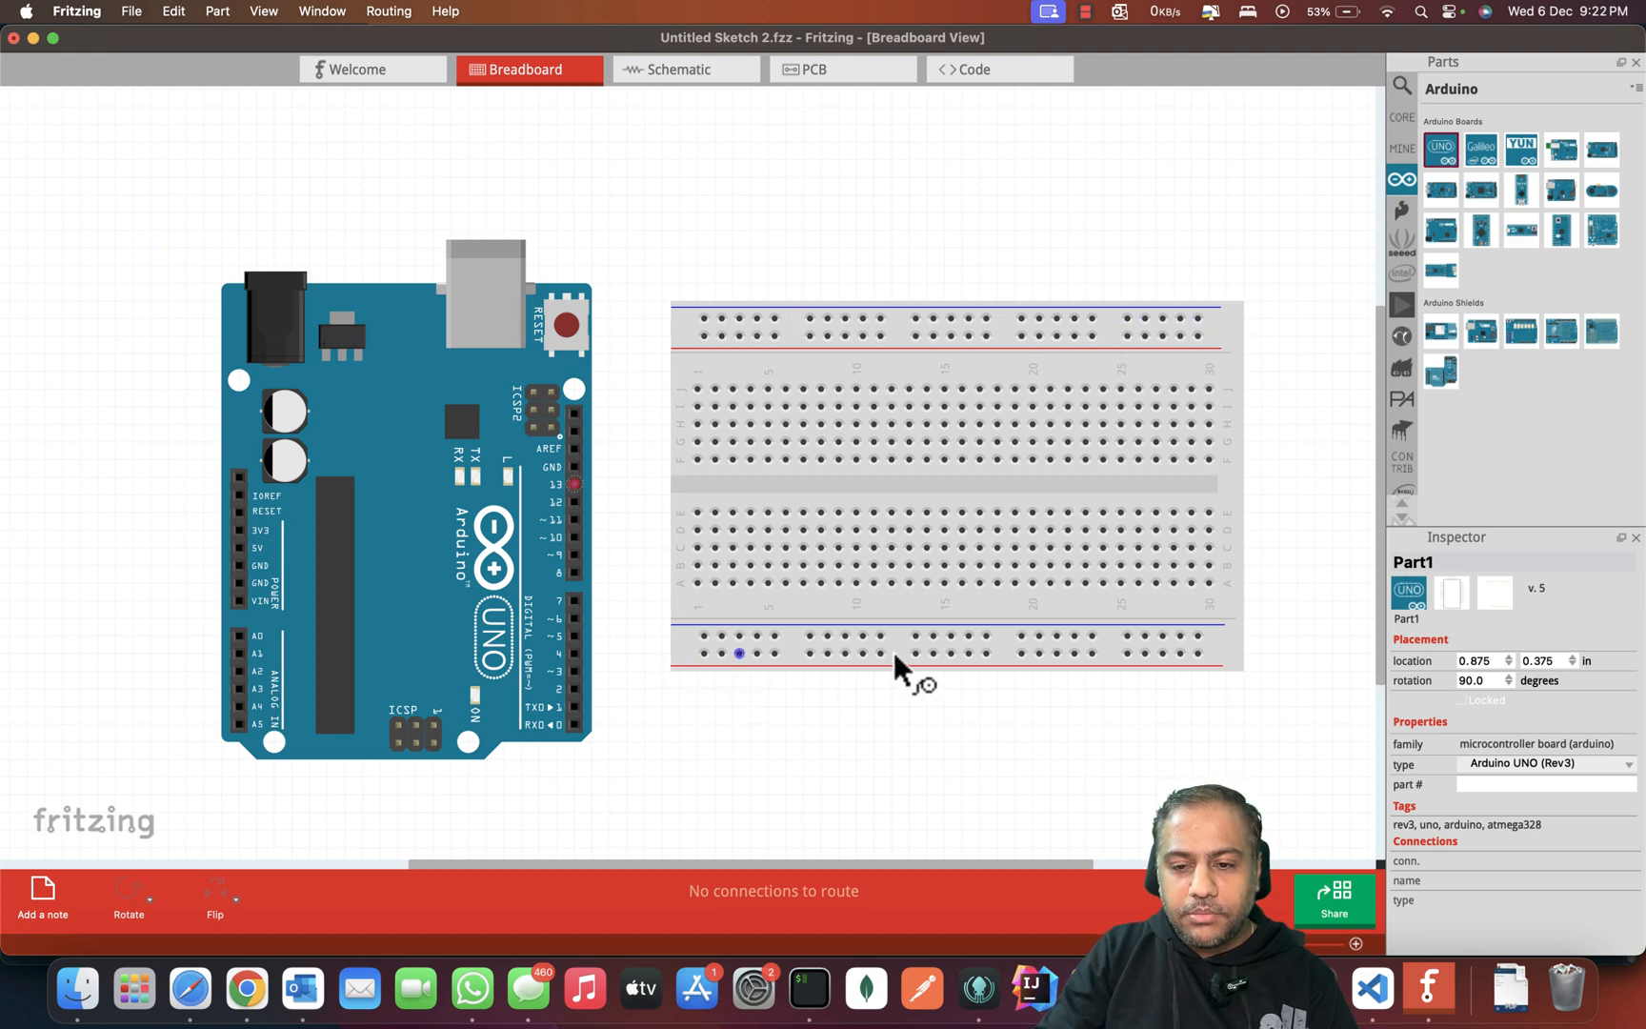
click(701, 335)
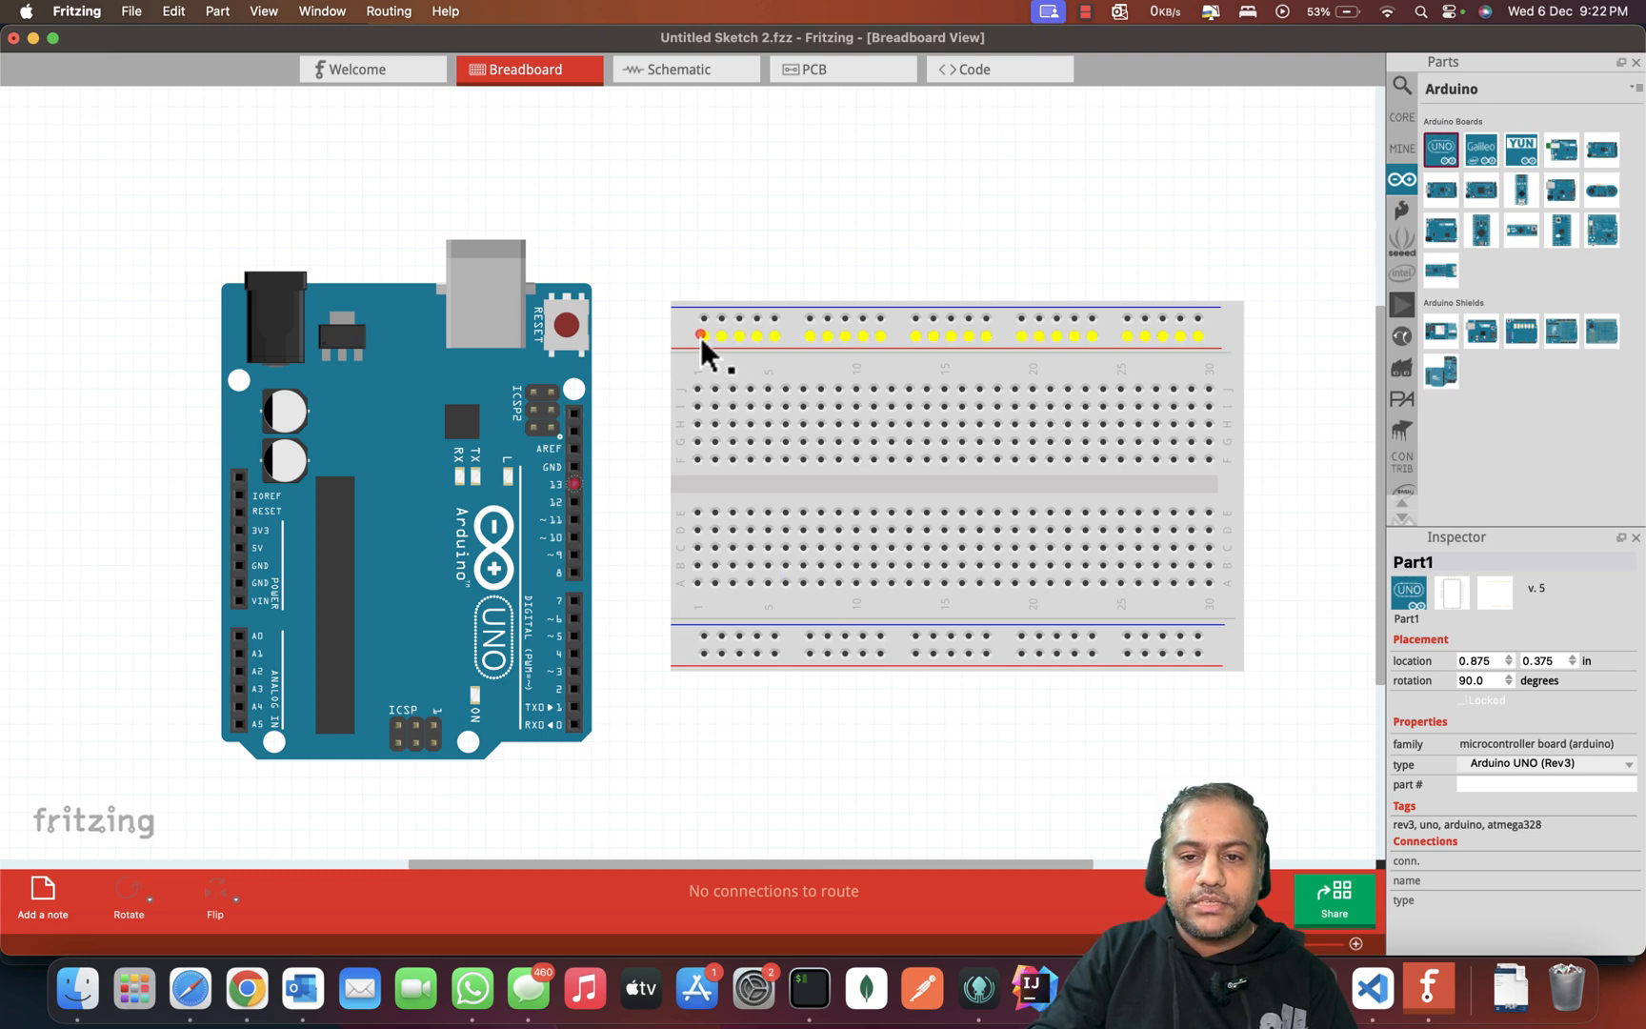
click(703, 336)
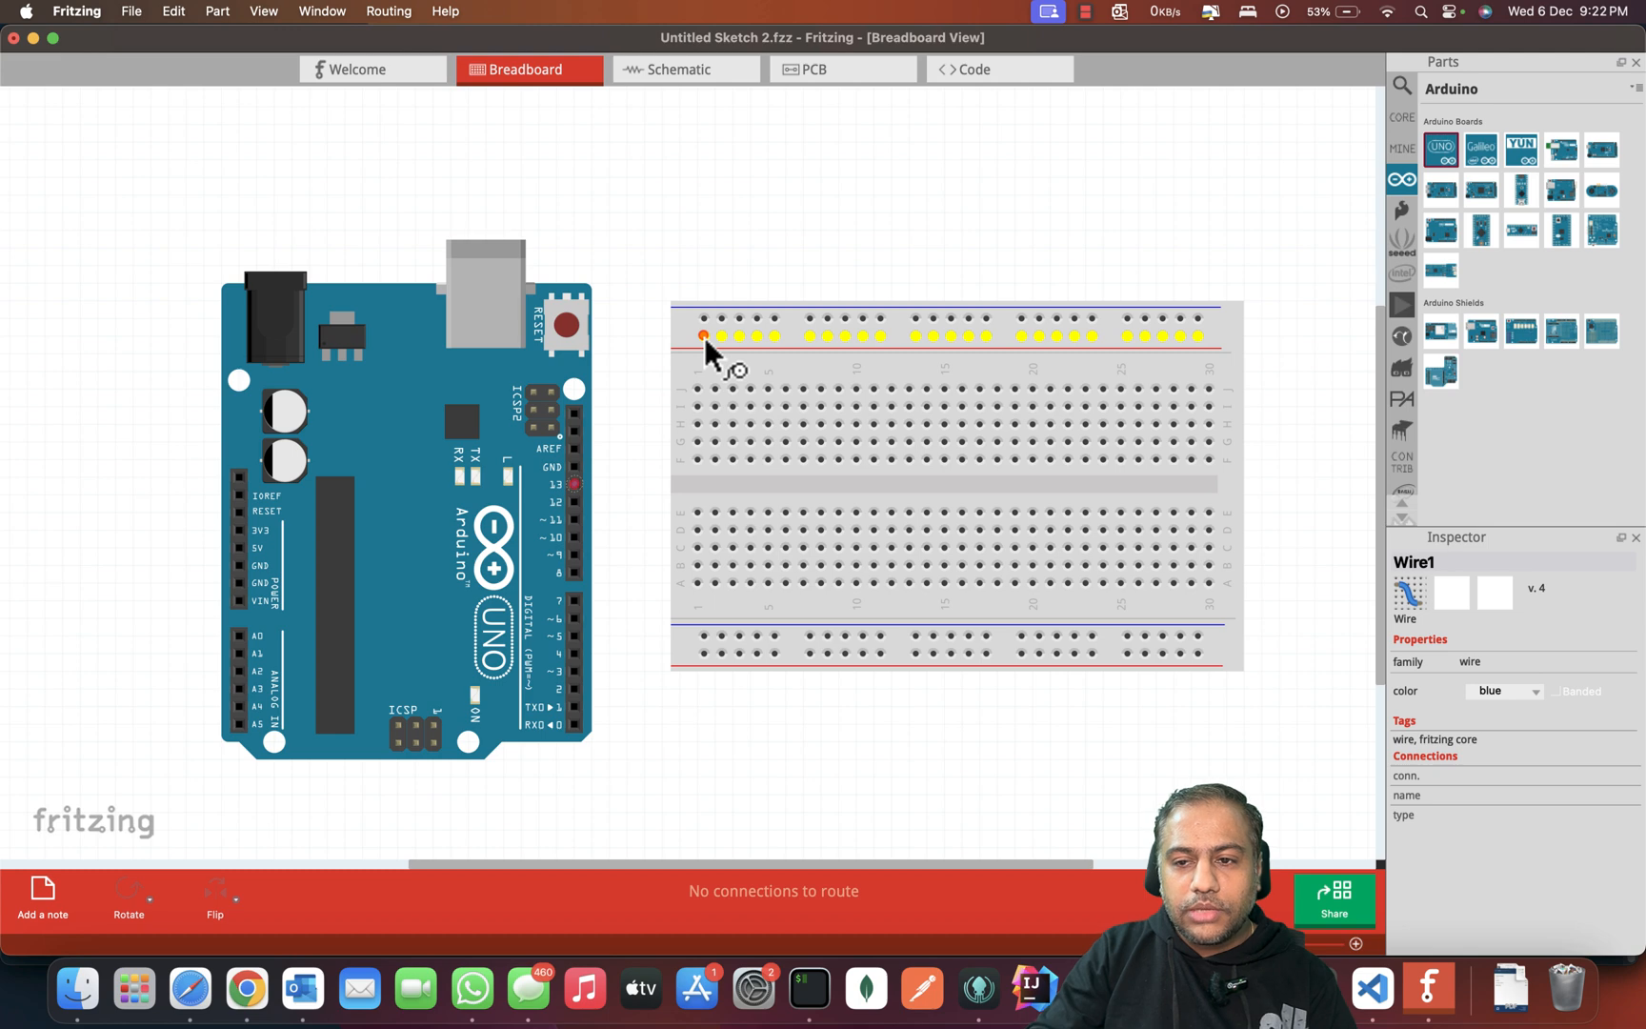
drag(703, 335, 656, 345)
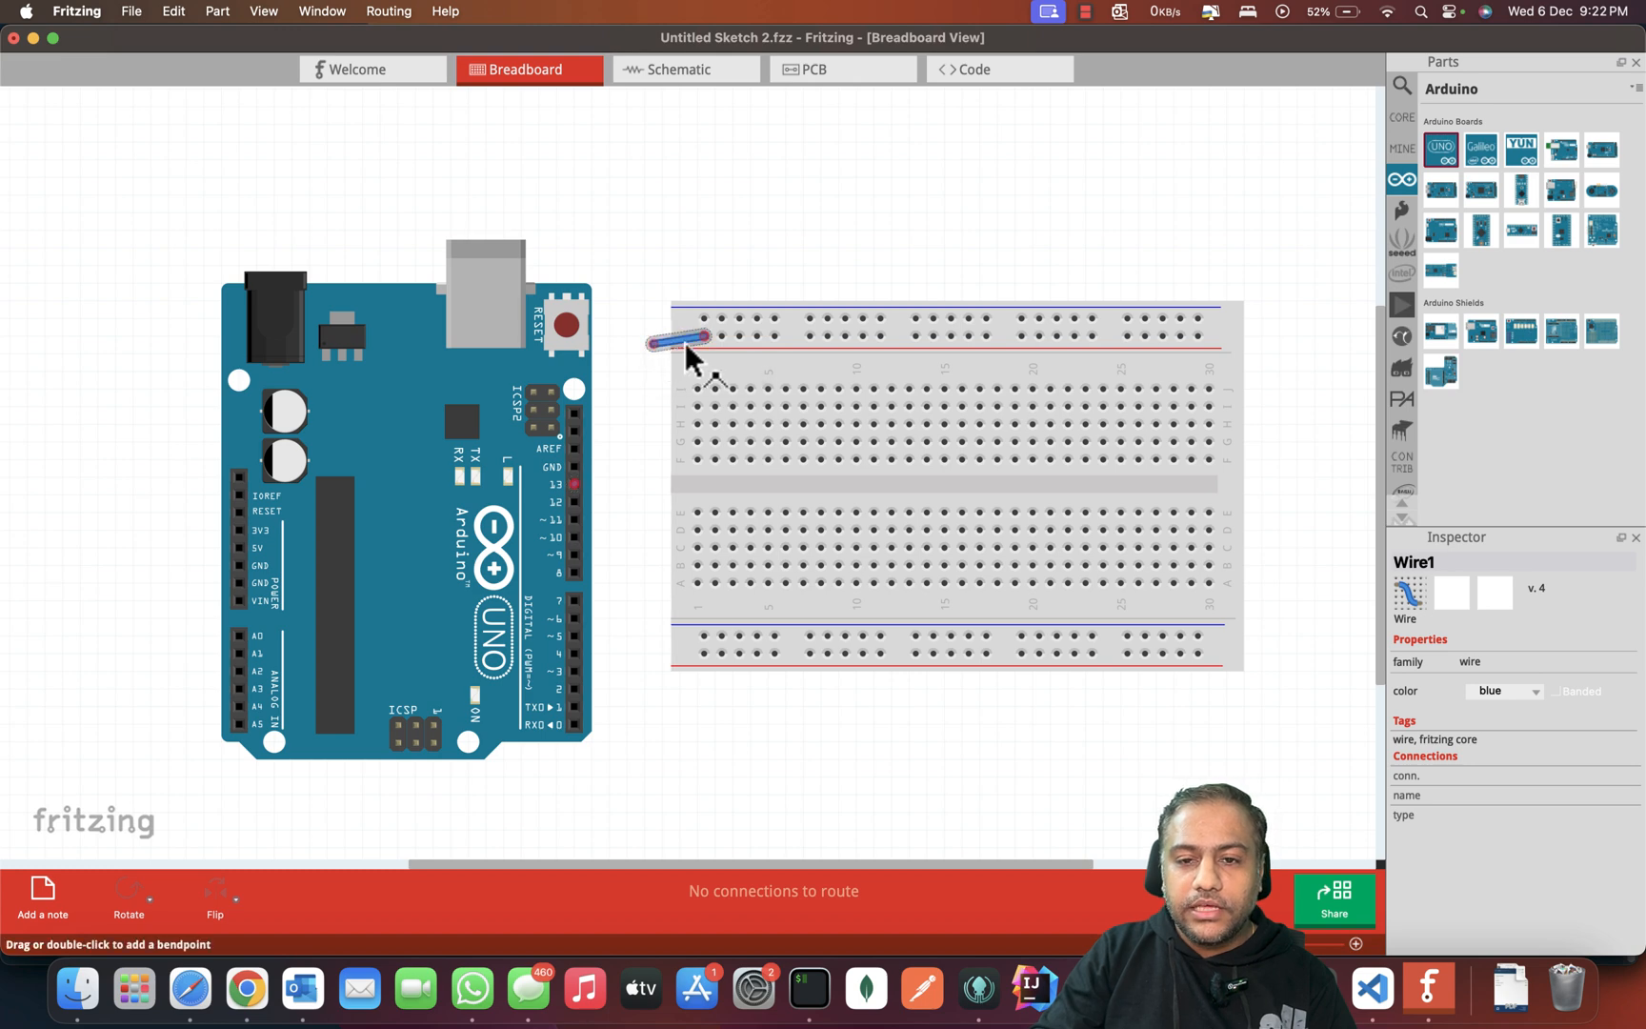
key(BackSpace)
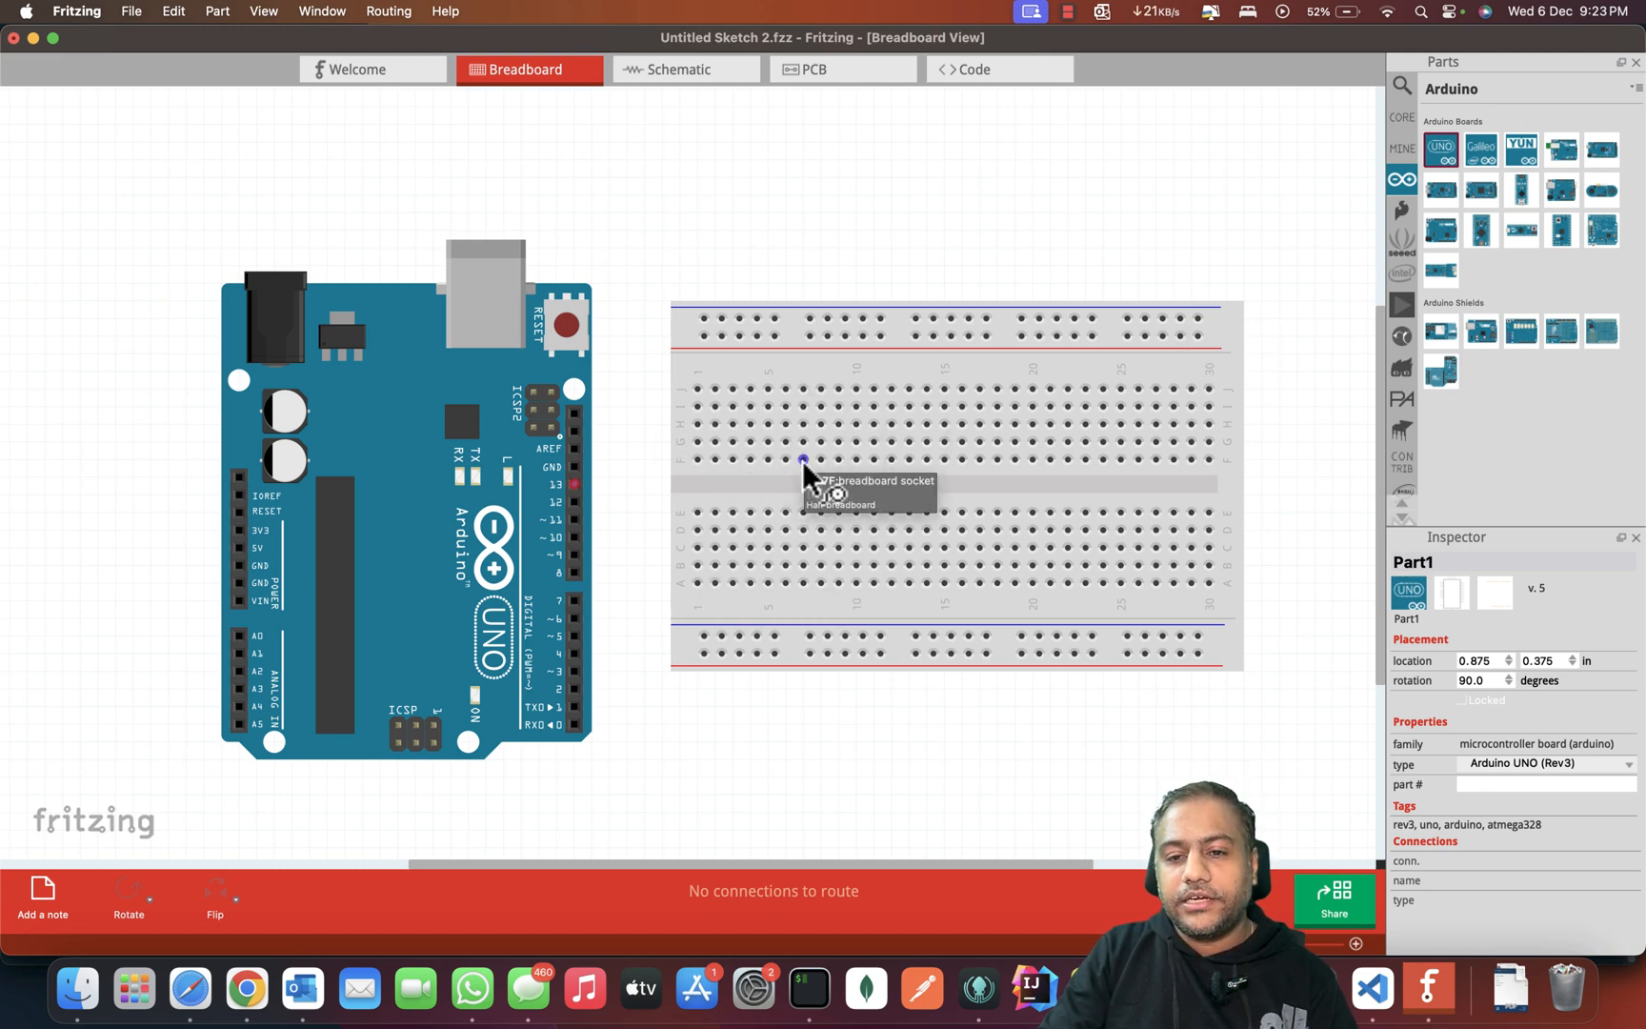
Step: Check which breadboard sockets are connected in column 7 on each side of the central gap, and clear the stray wire at socket 7J
click(804, 390)
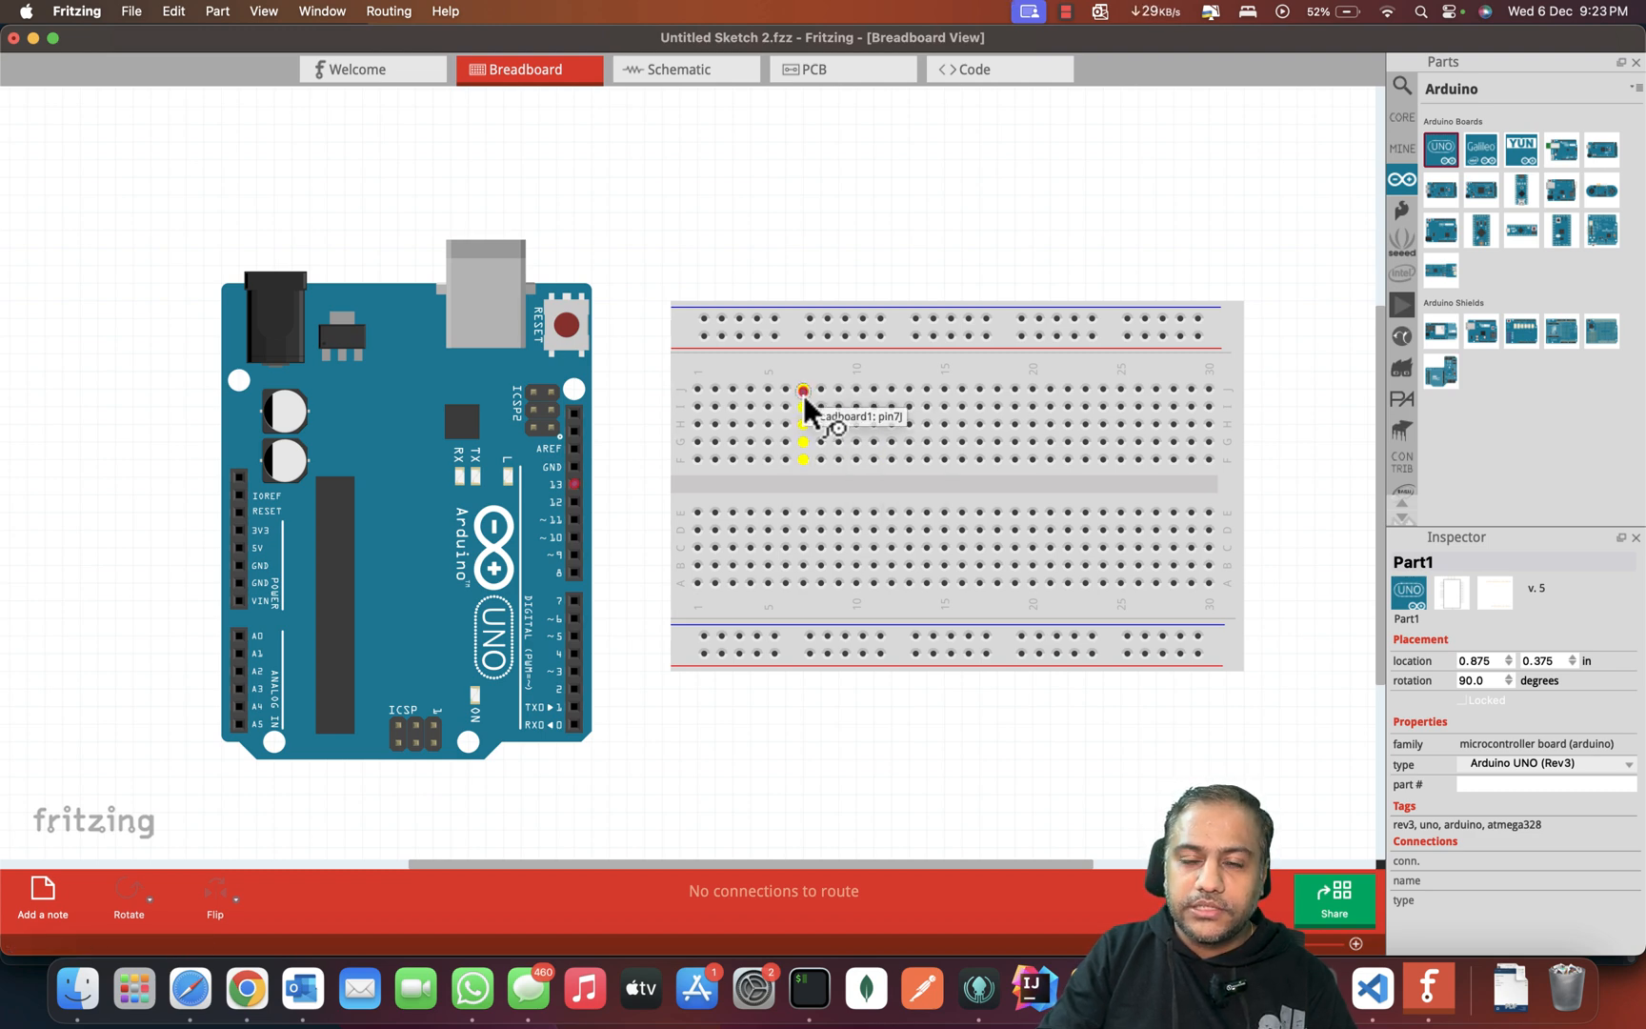
click(806, 514)
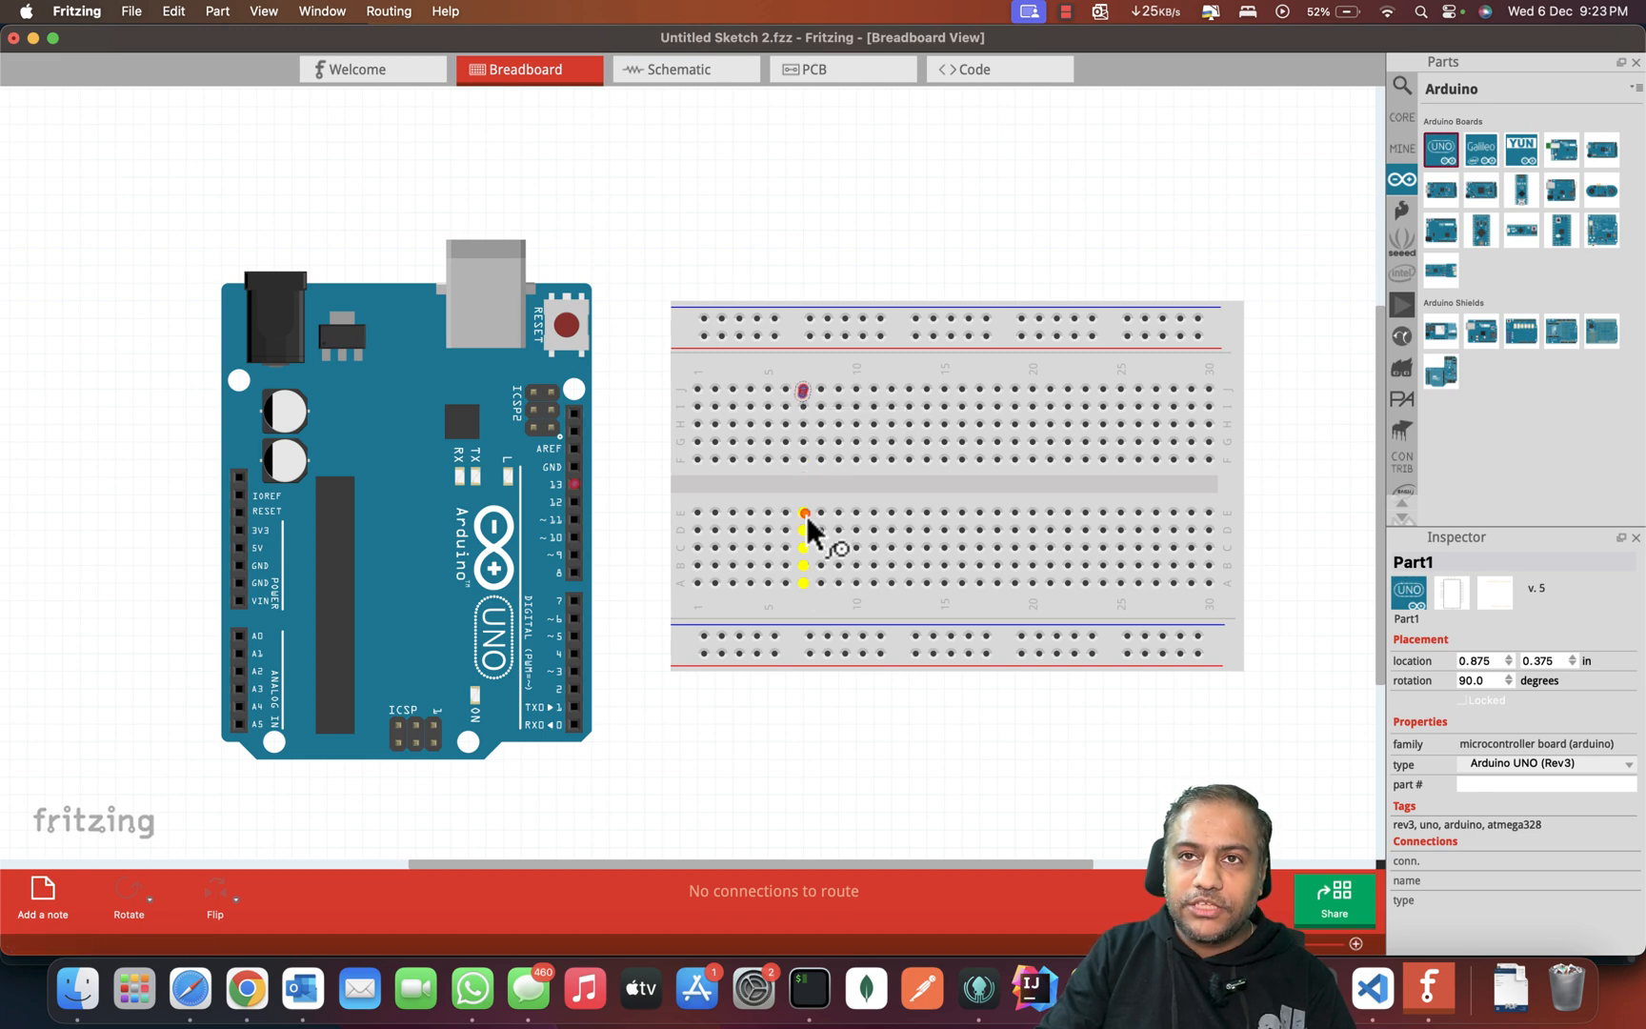
click(802, 393)
key(Delete)
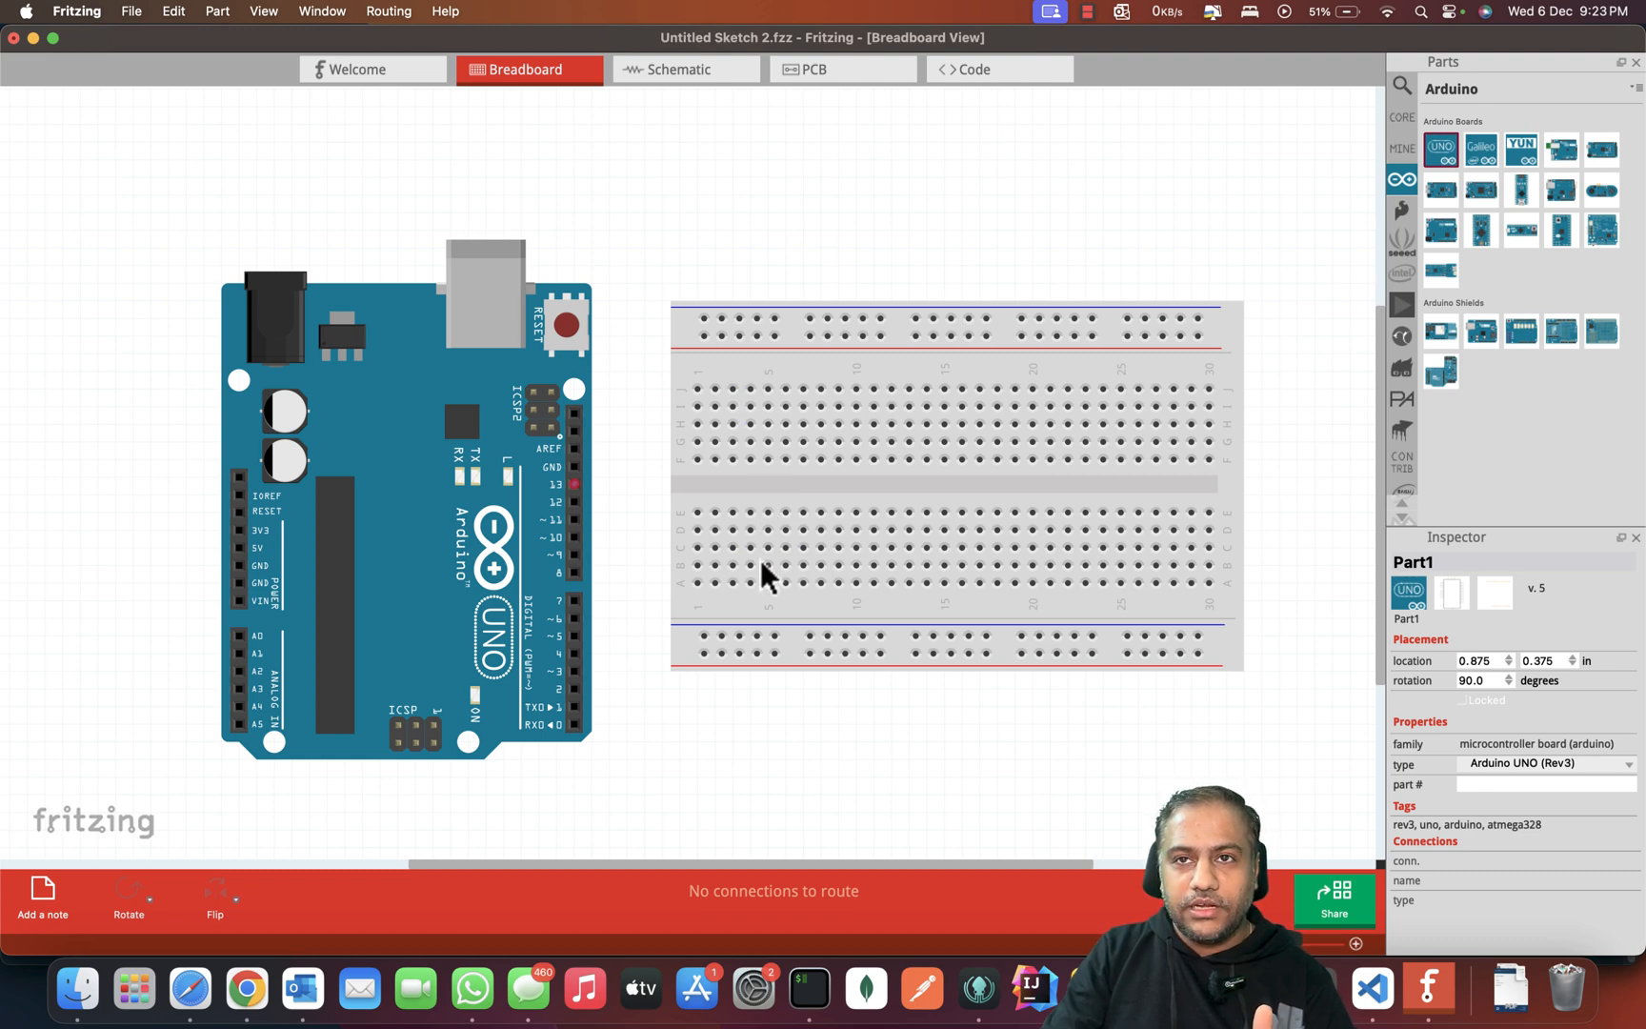
Step: Try a wire from Arduino pin 13 towards the breadboard, and undo all the trial wire edits
drag(575, 487, 650, 441)
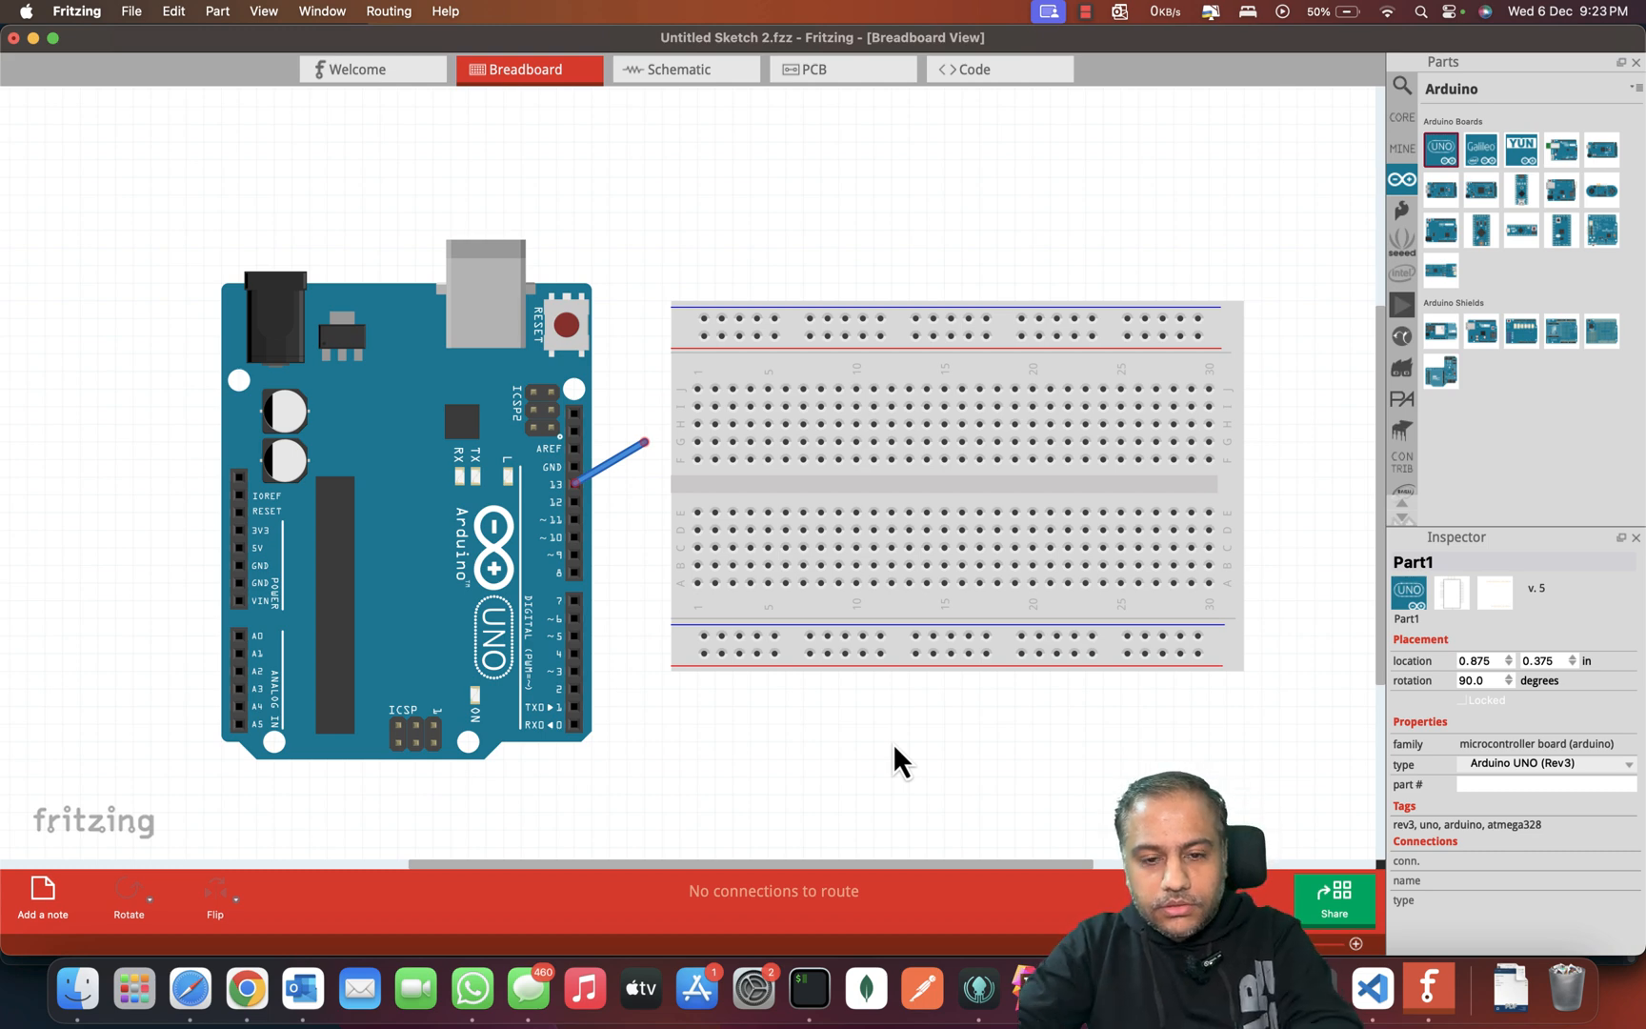
key(super+z)
key(super+z)
key(super+z)
key(super+z)
key(super+z)
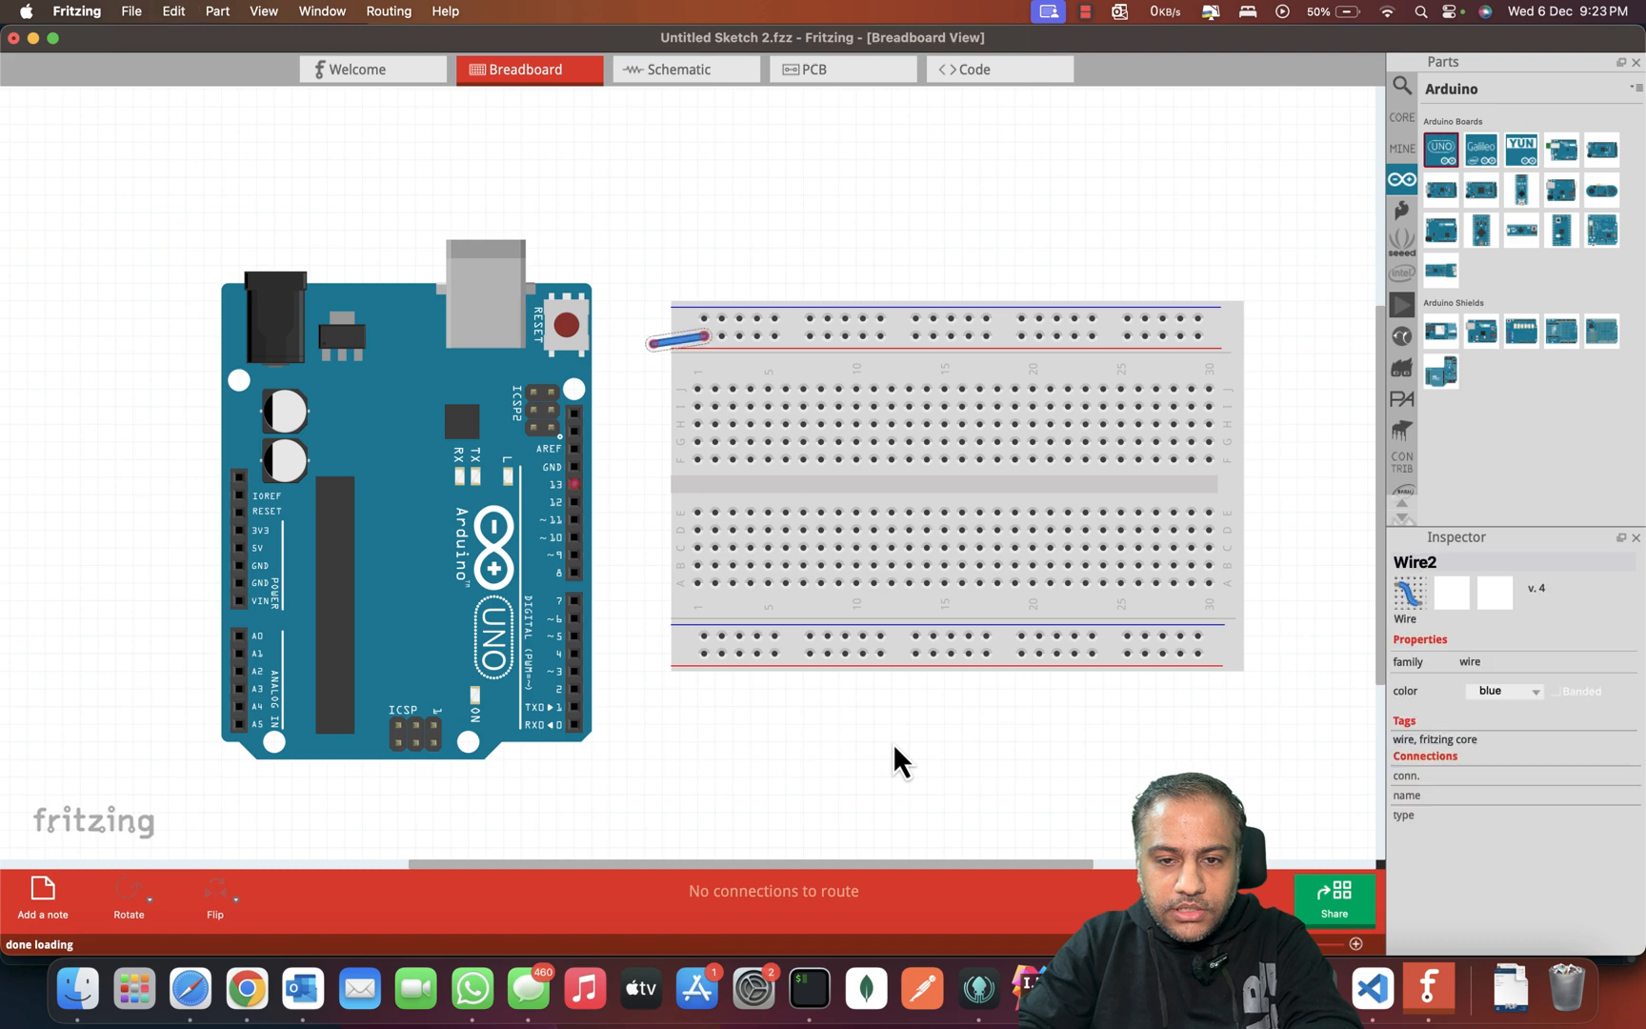
key(super+z)
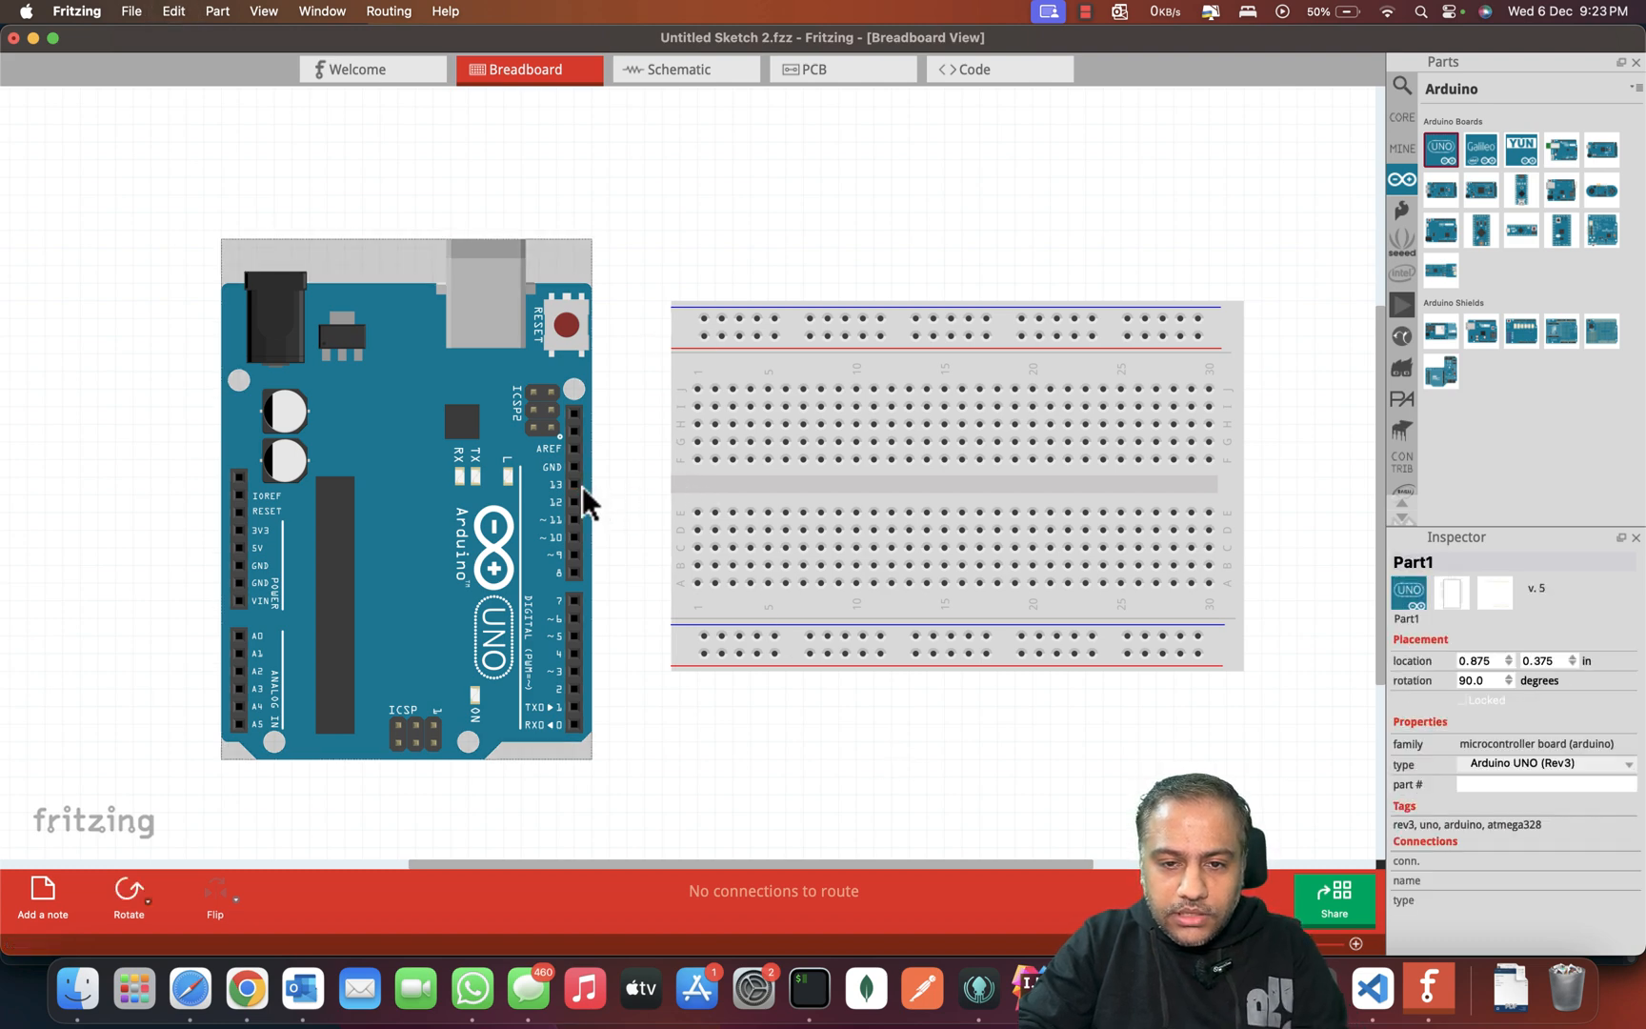
Step: Connect Arduino pin 13 to the first socket of the breadboard's upper red rail and color the wire red
drag(621, 454, 703, 339)
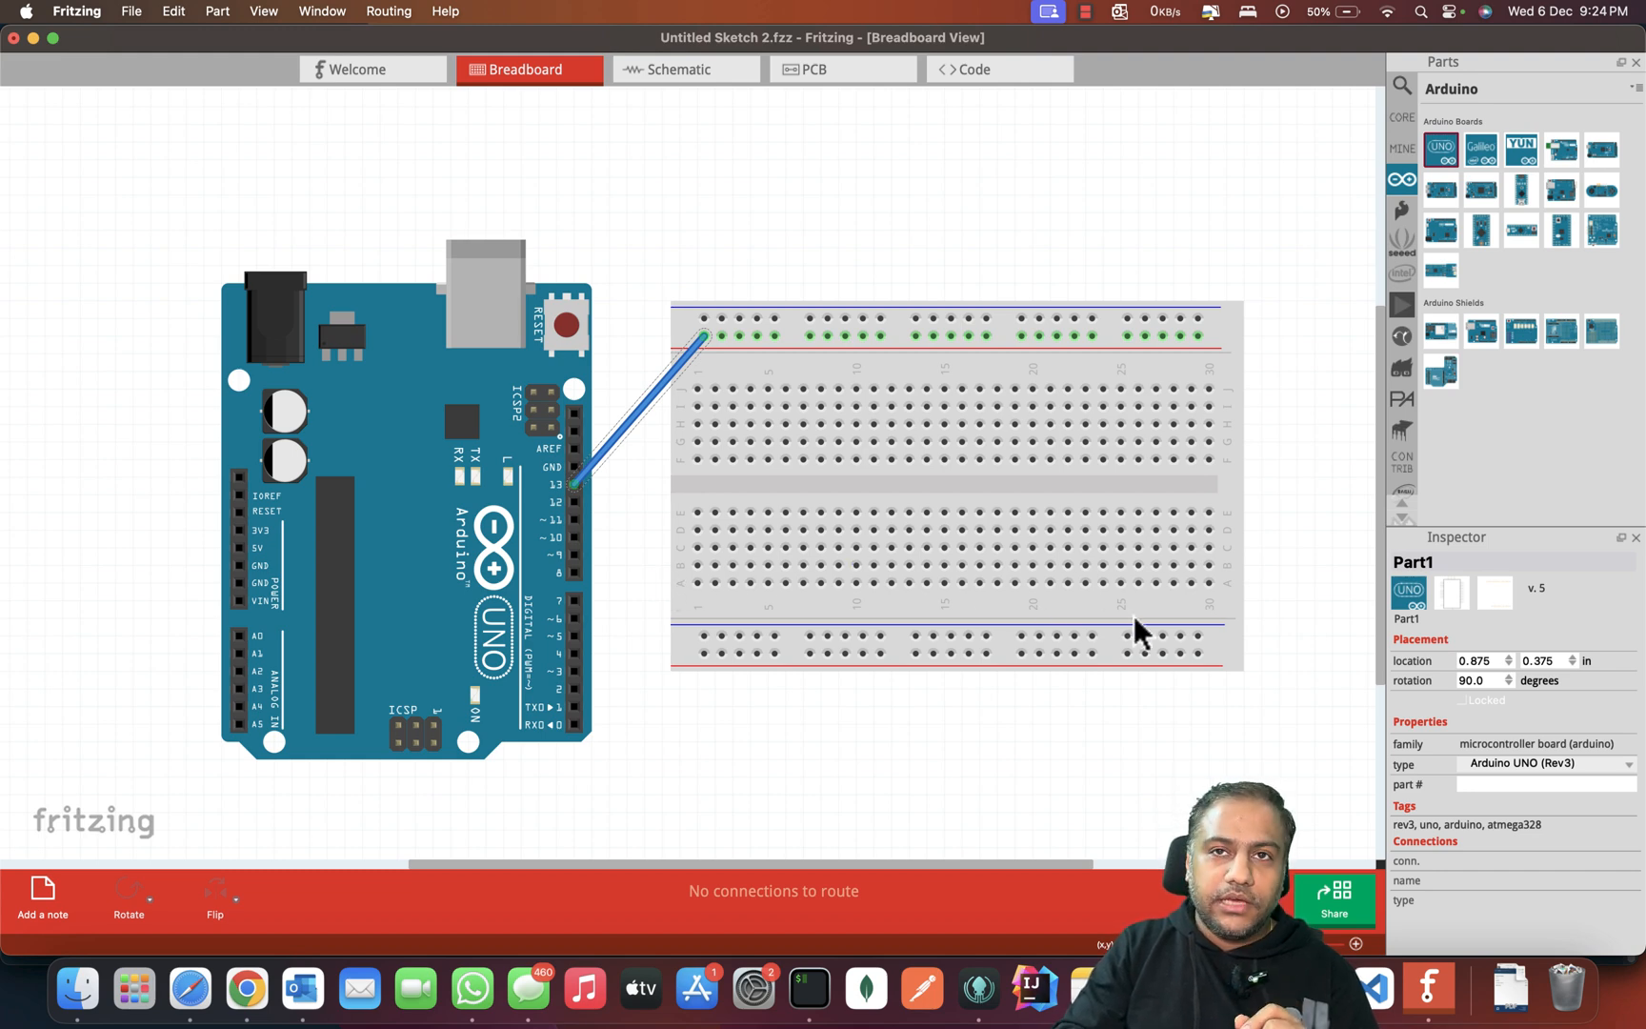
click(647, 421)
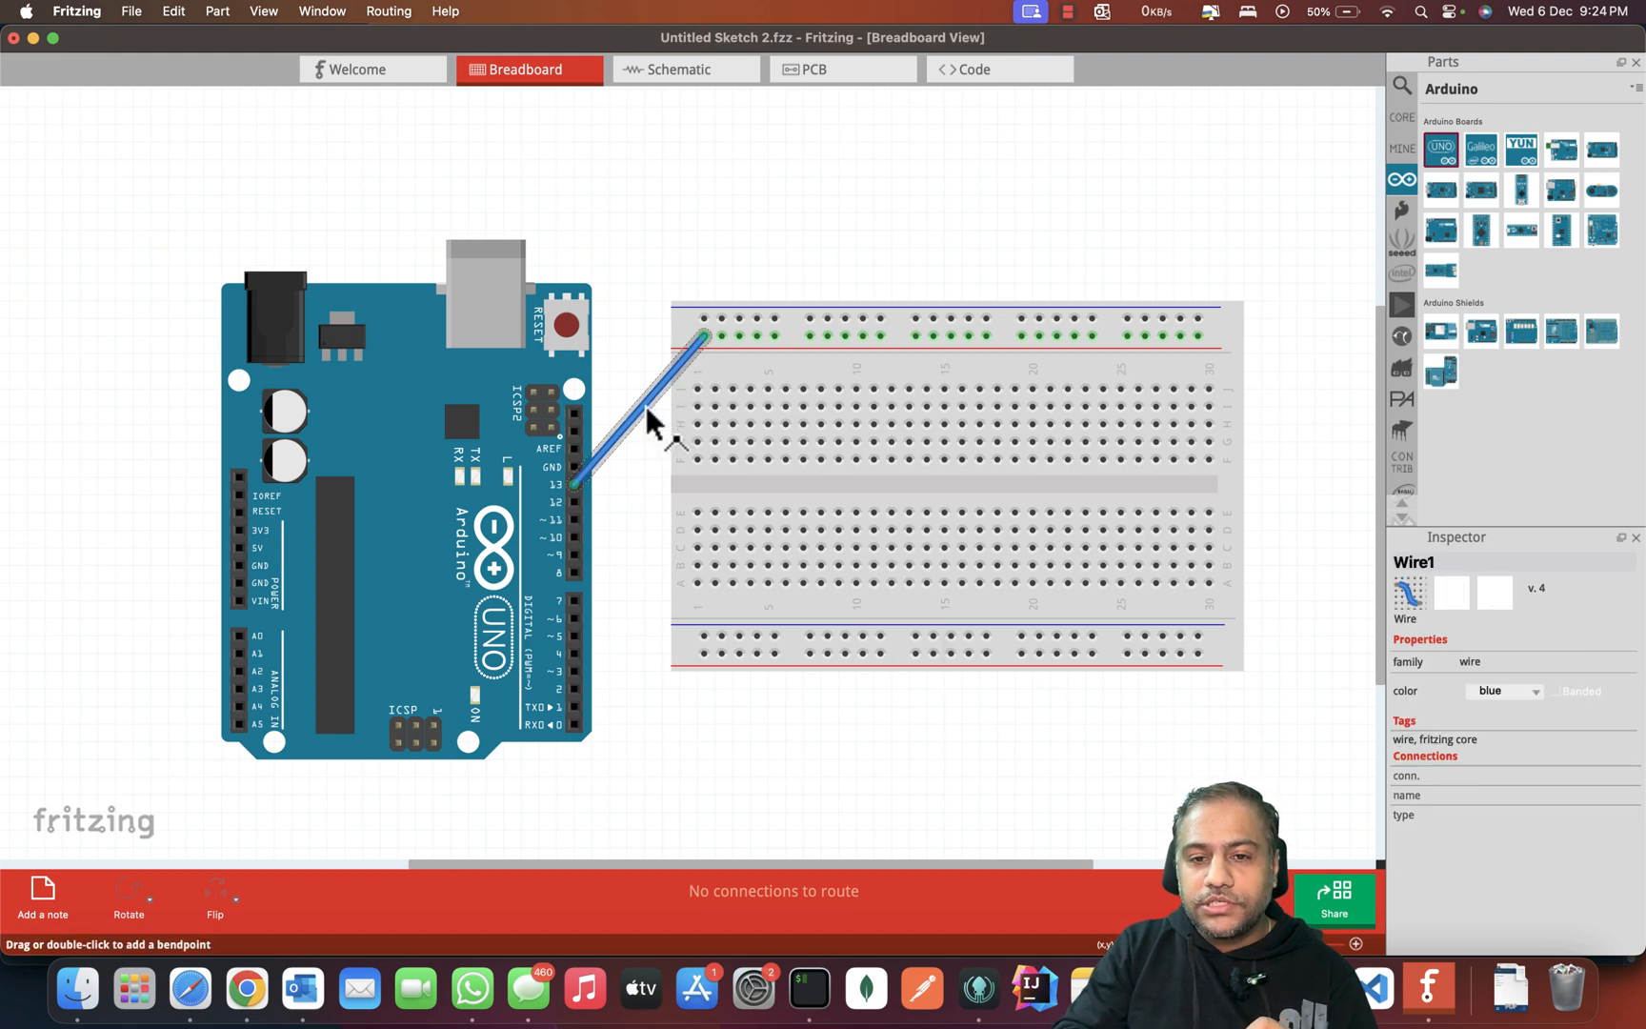
click(1516, 691)
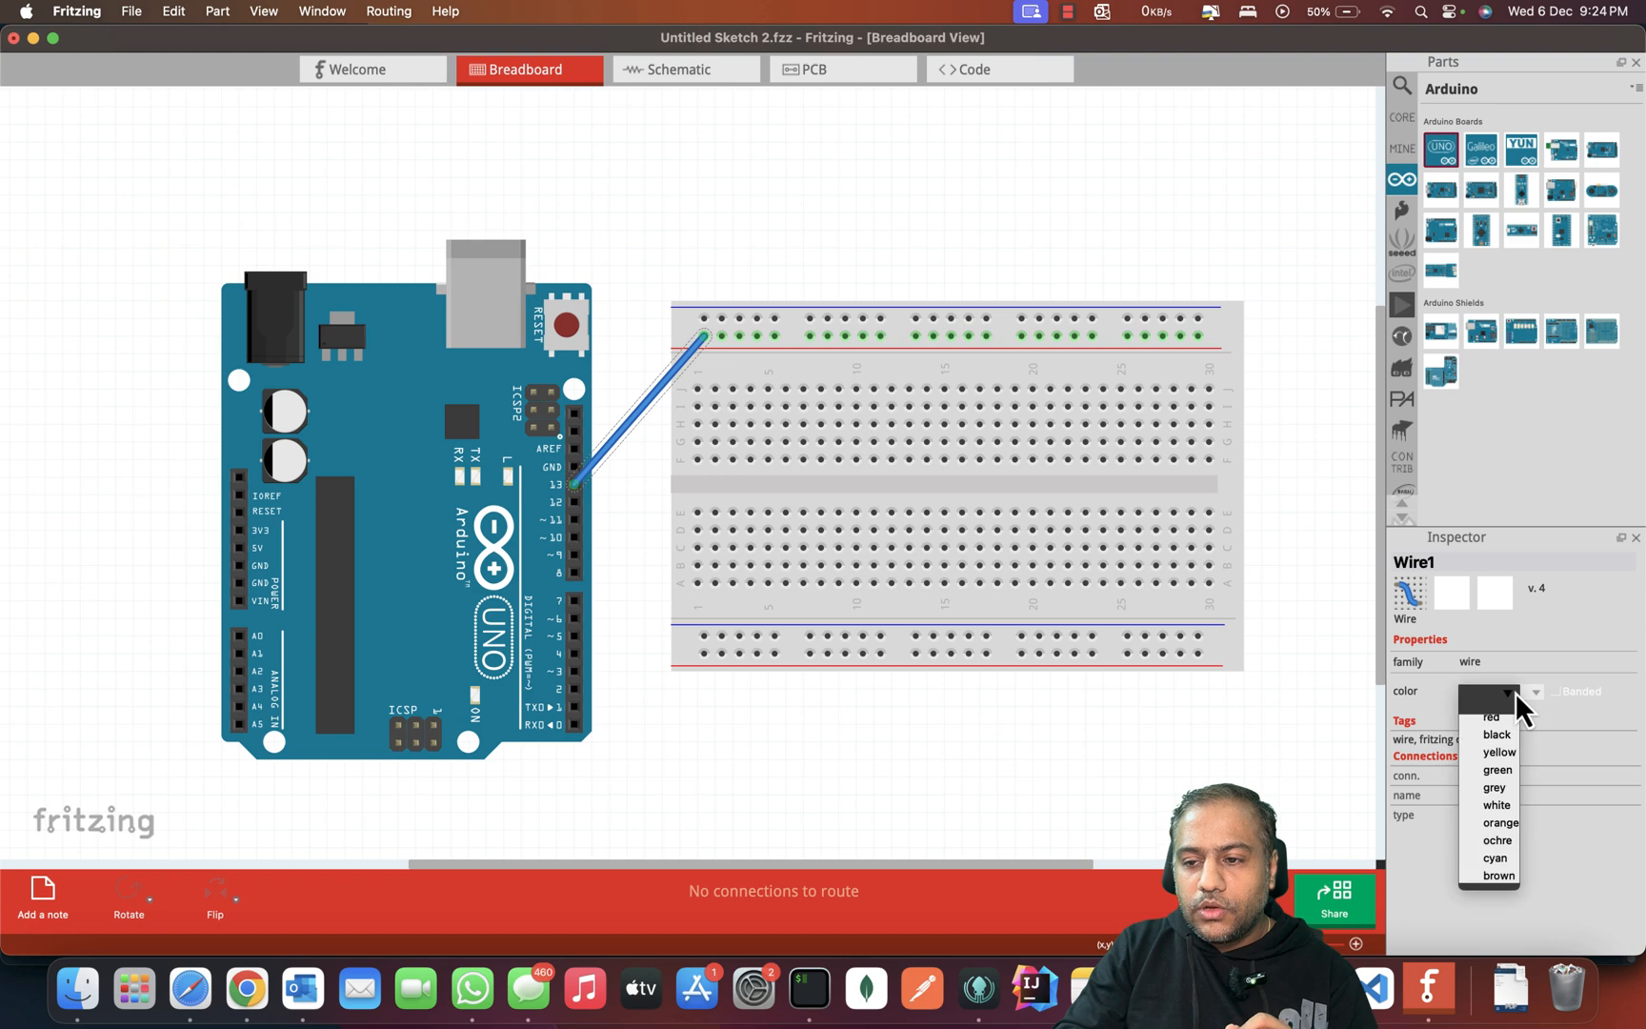
click(1499, 720)
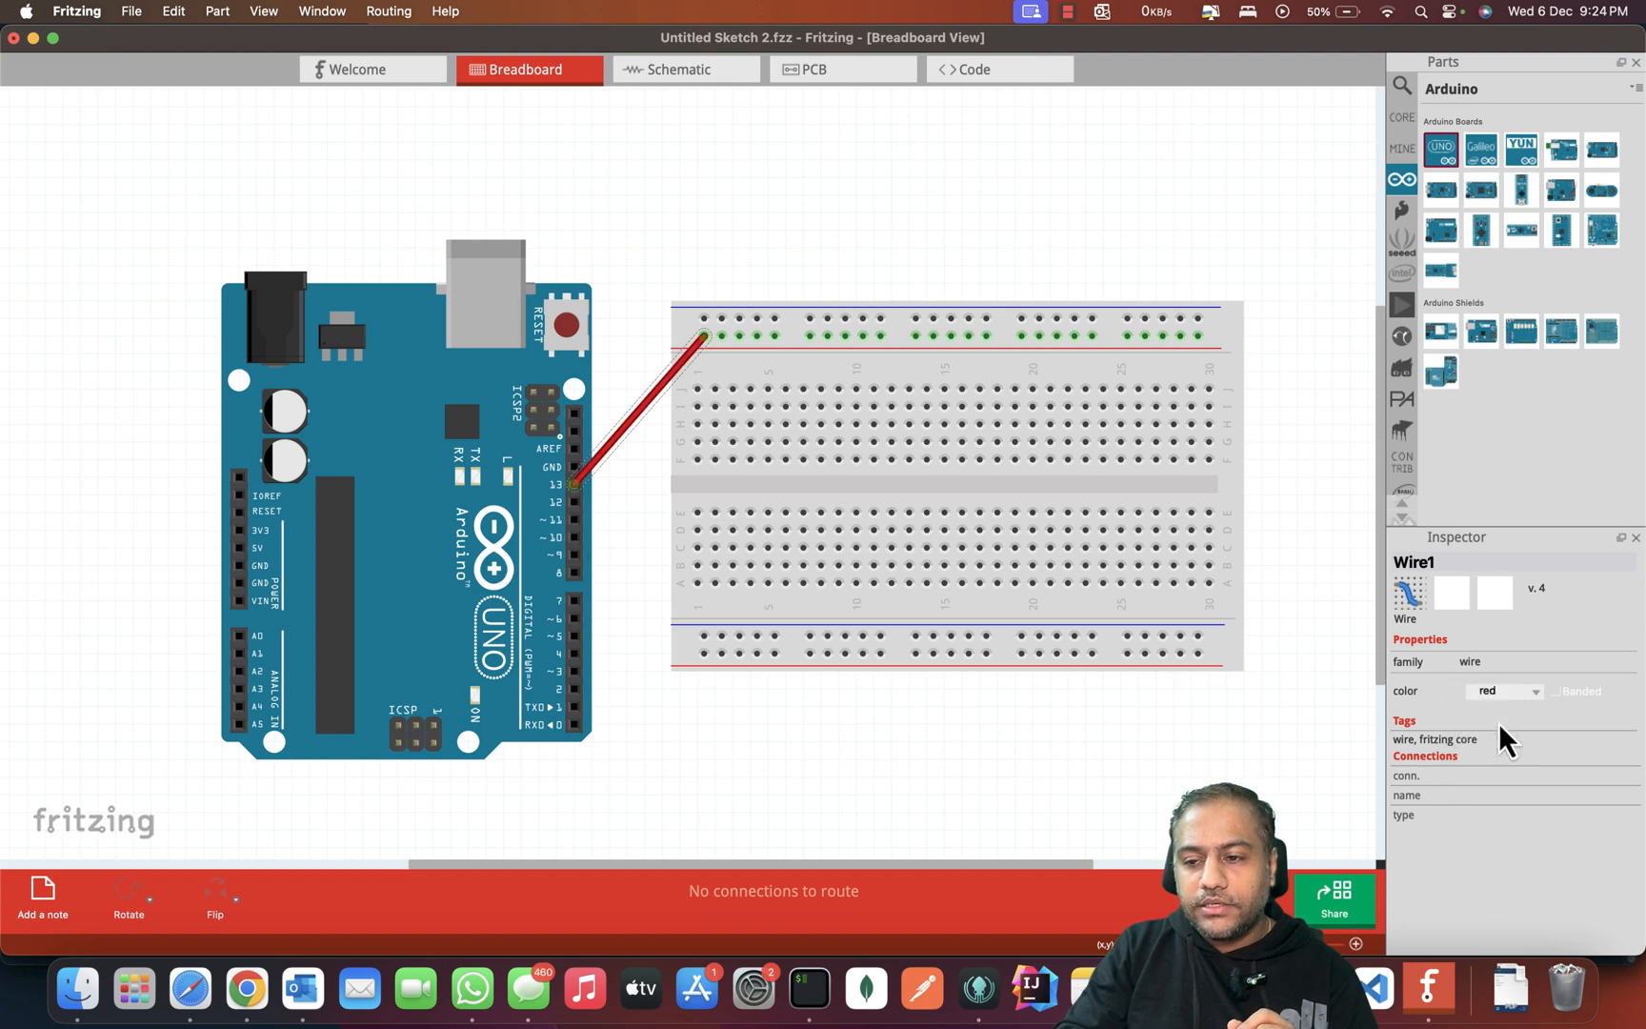
Step: Move the Arduino Uno to 0.575, 0.475 in and bend the red wire into a nearly right-angled route
click(411, 381)
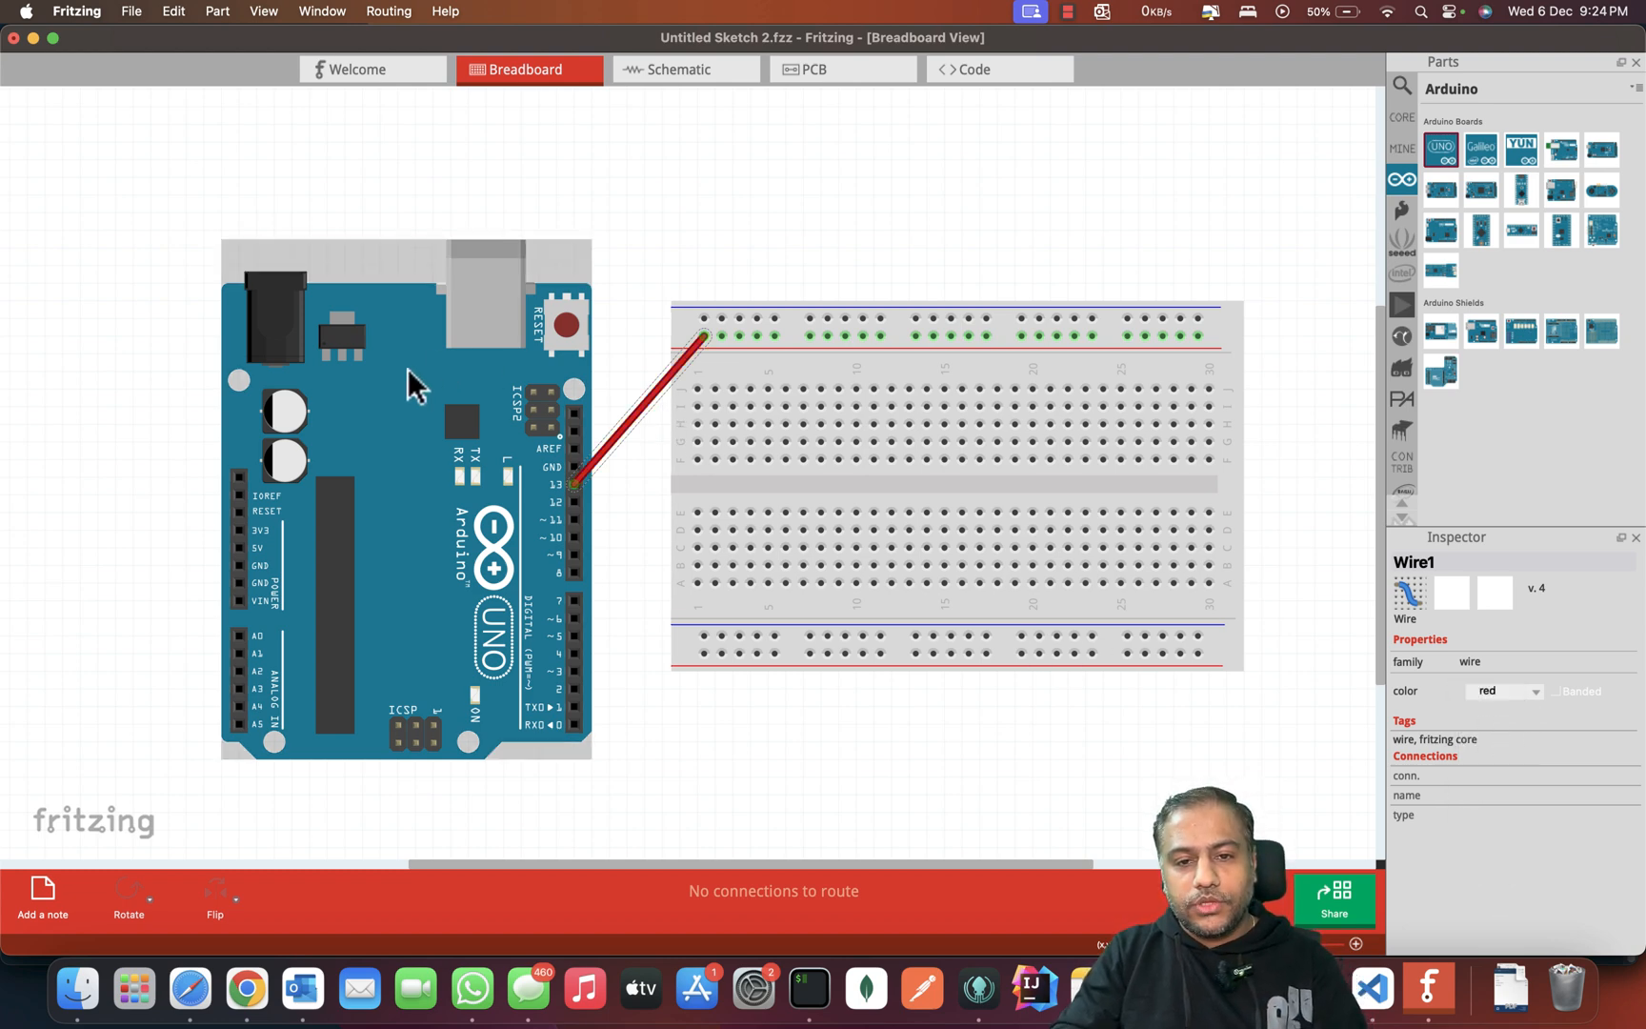
drag(401, 374, 348, 386)
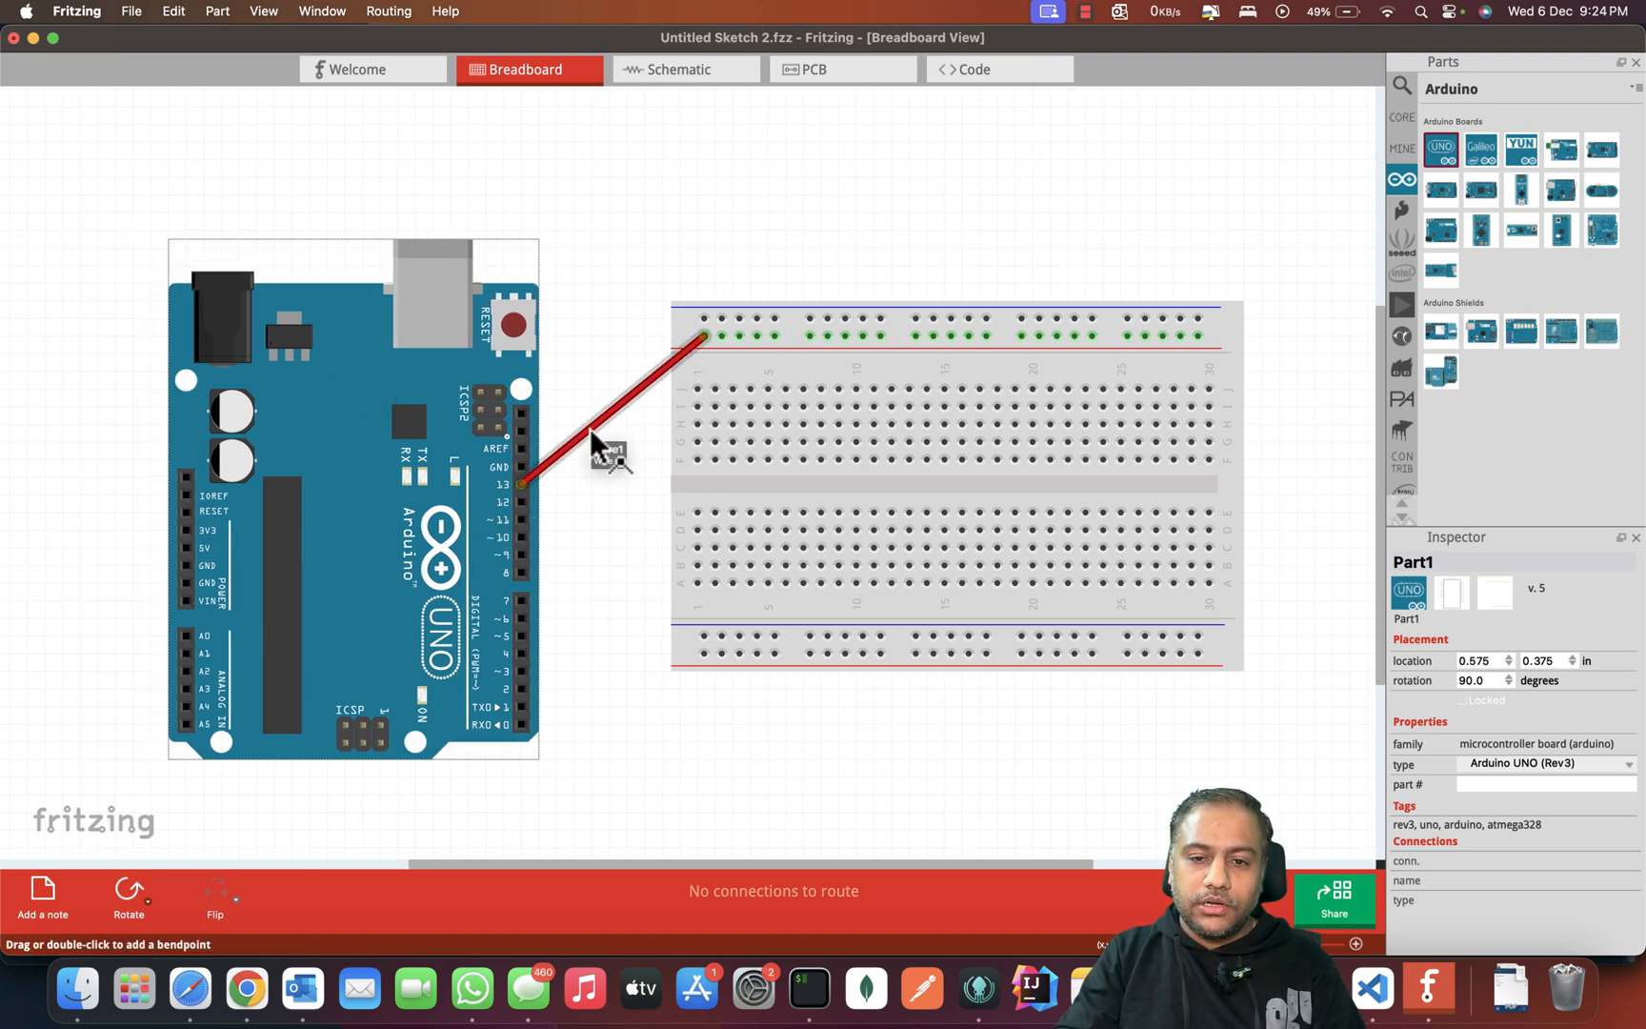
drag(592, 434, 574, 492)
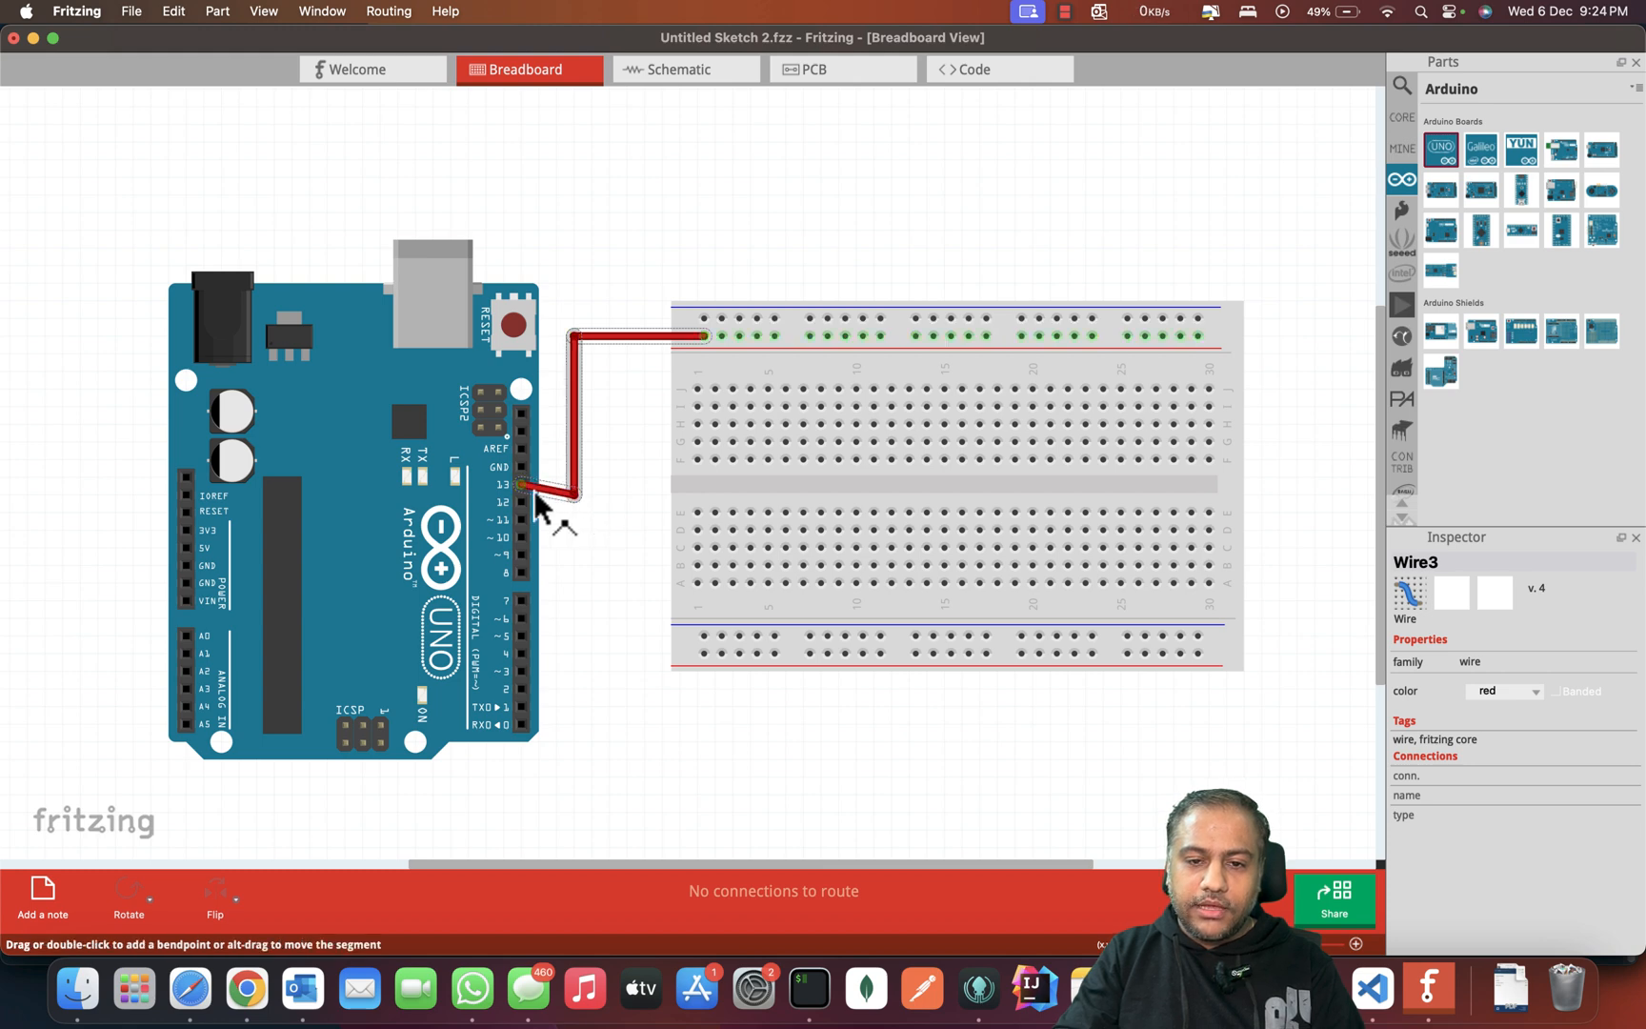
click(338, 498)
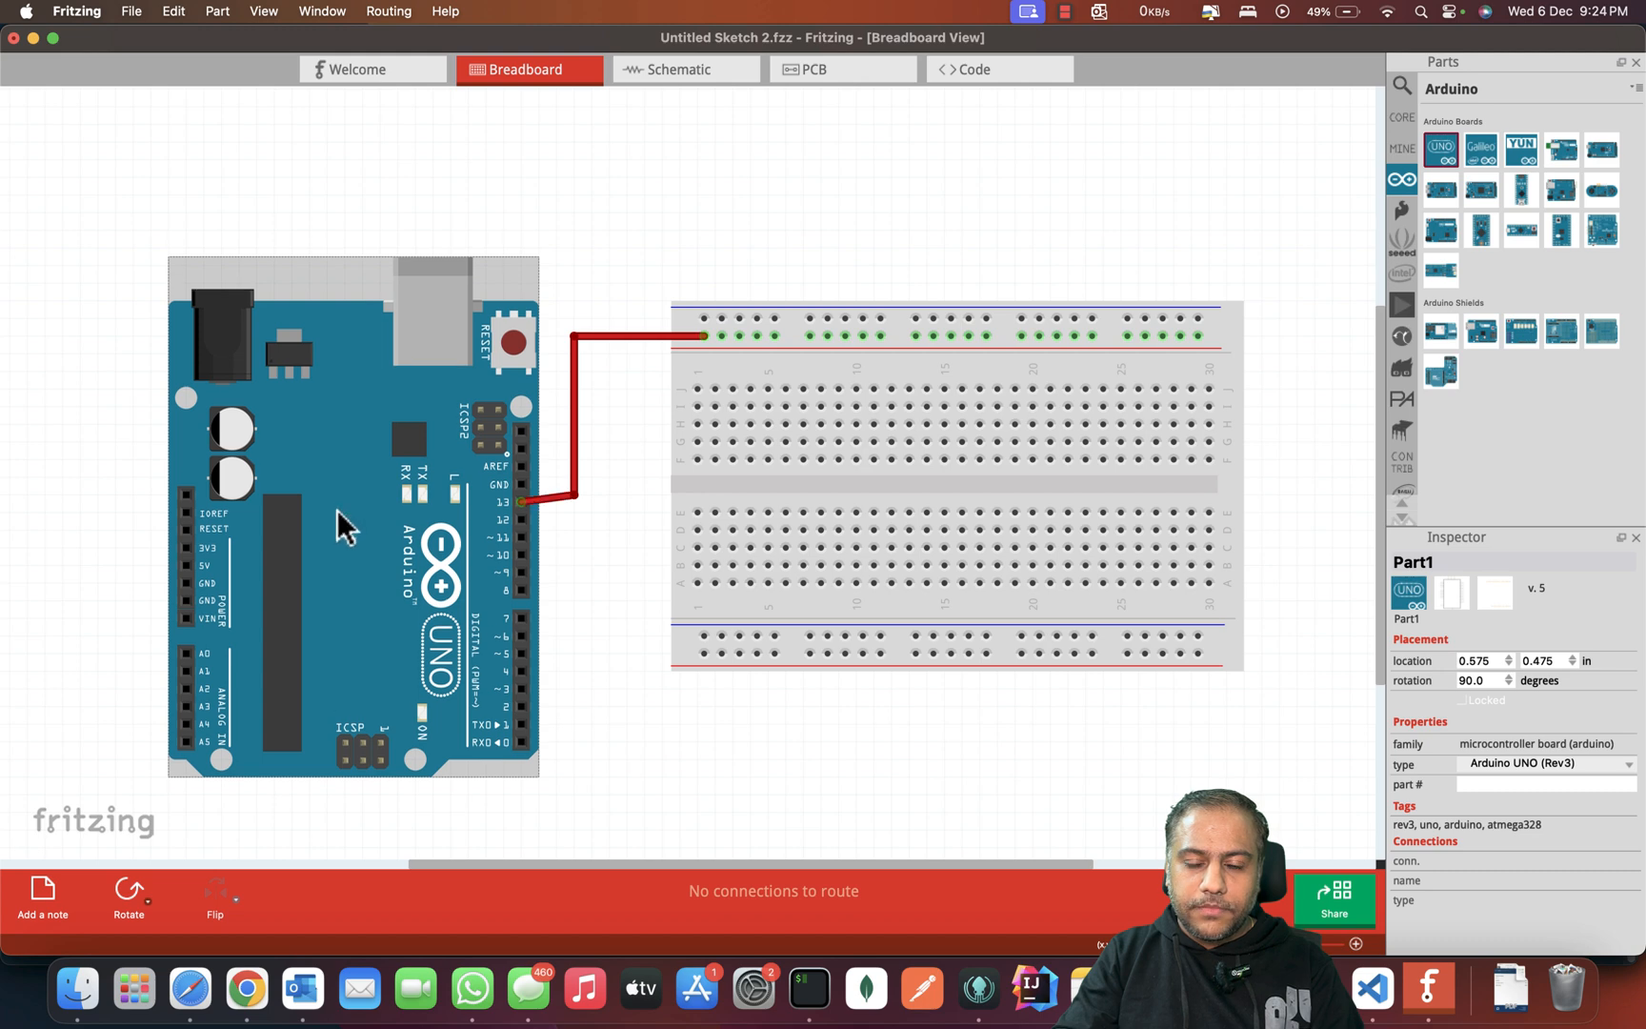
key(Down)
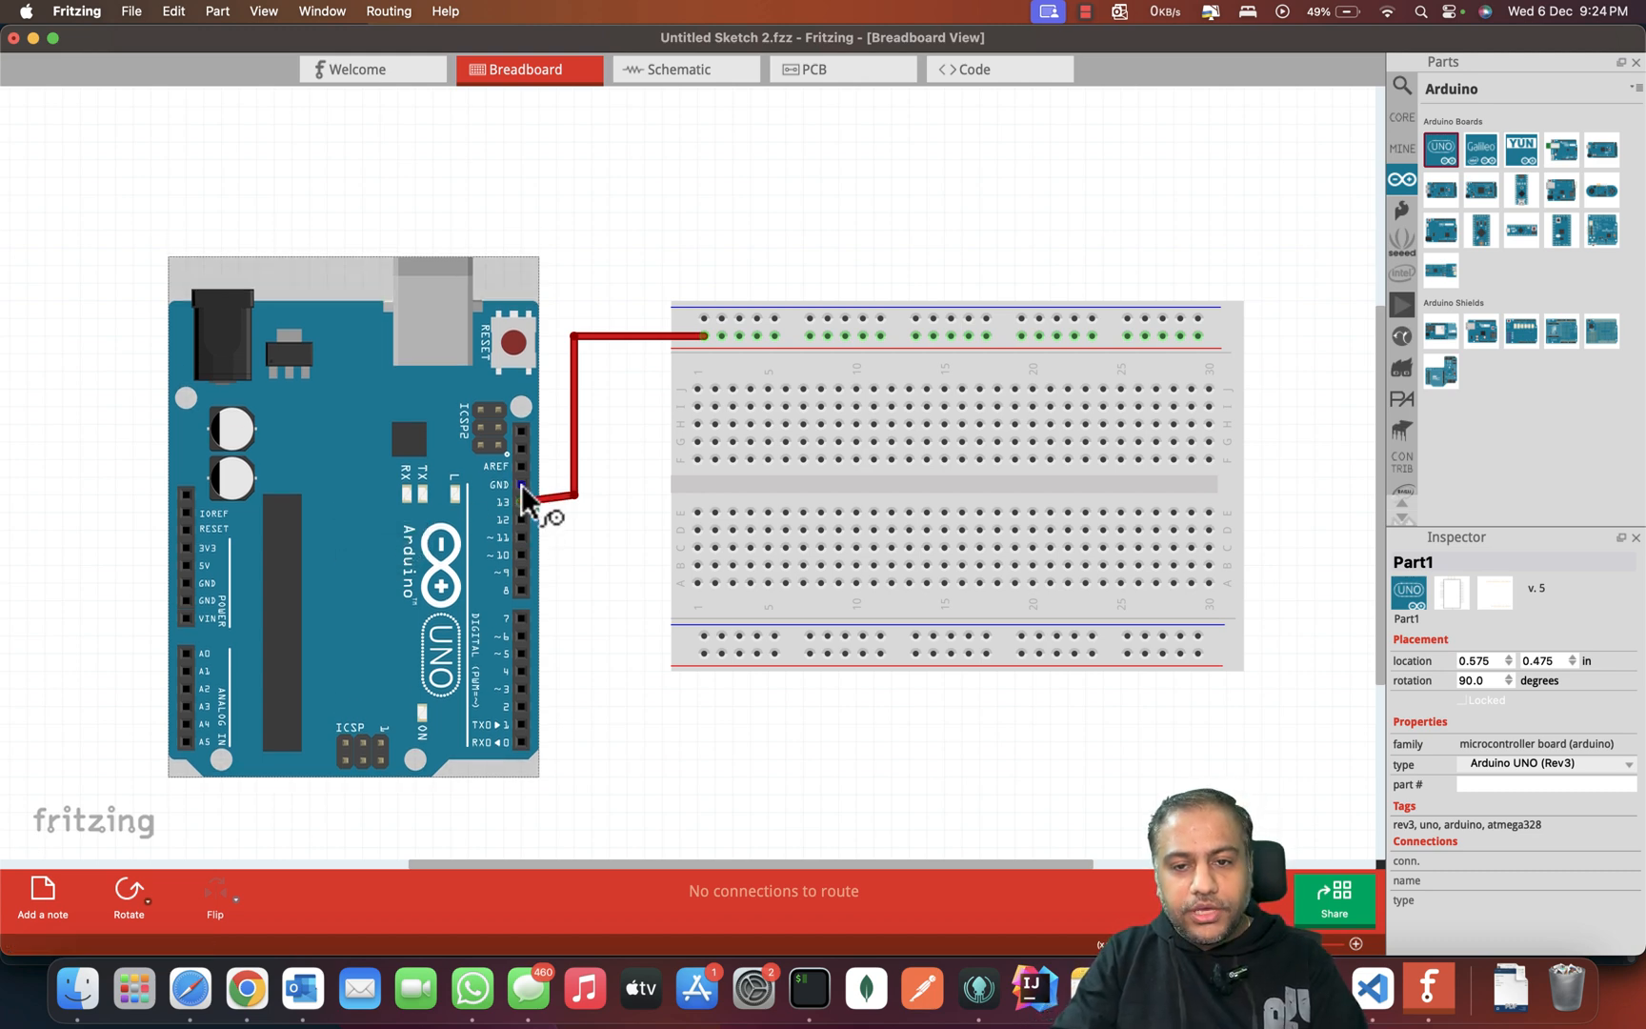
Step: Connect the Arduino GND pin beside pin 13 to the first socket of the upper blue rail and color the wire black
drag(521, 486, 521, 502)
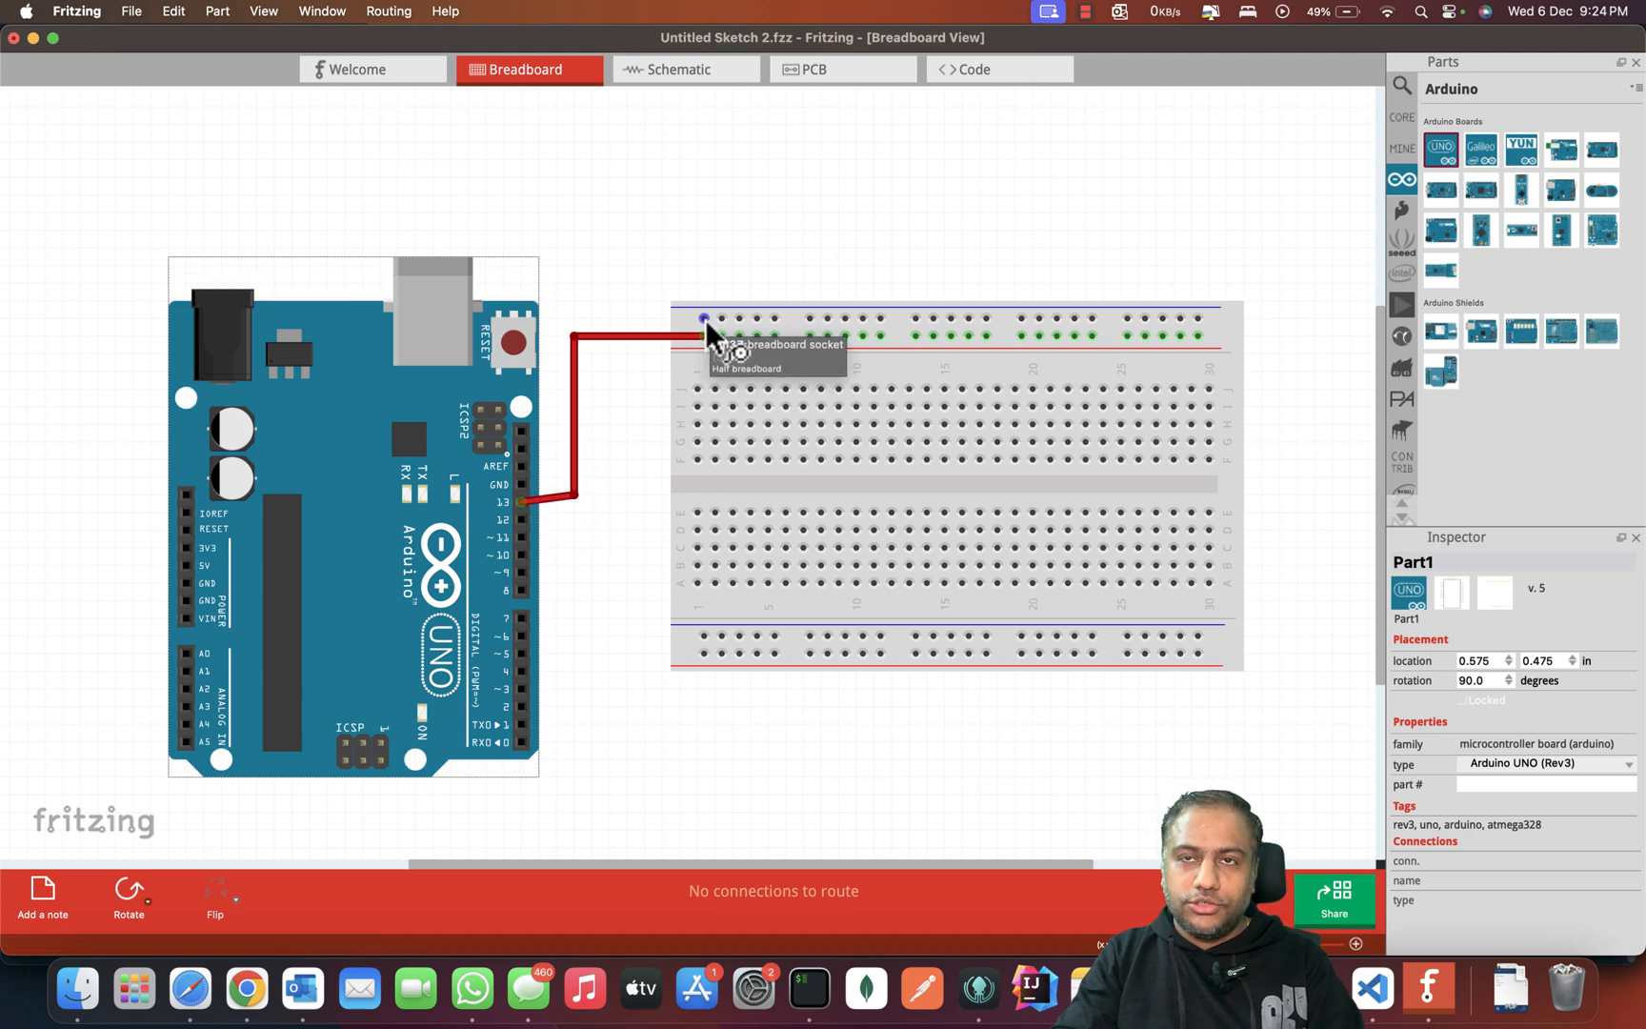
drag(522, 486, 704, 324)
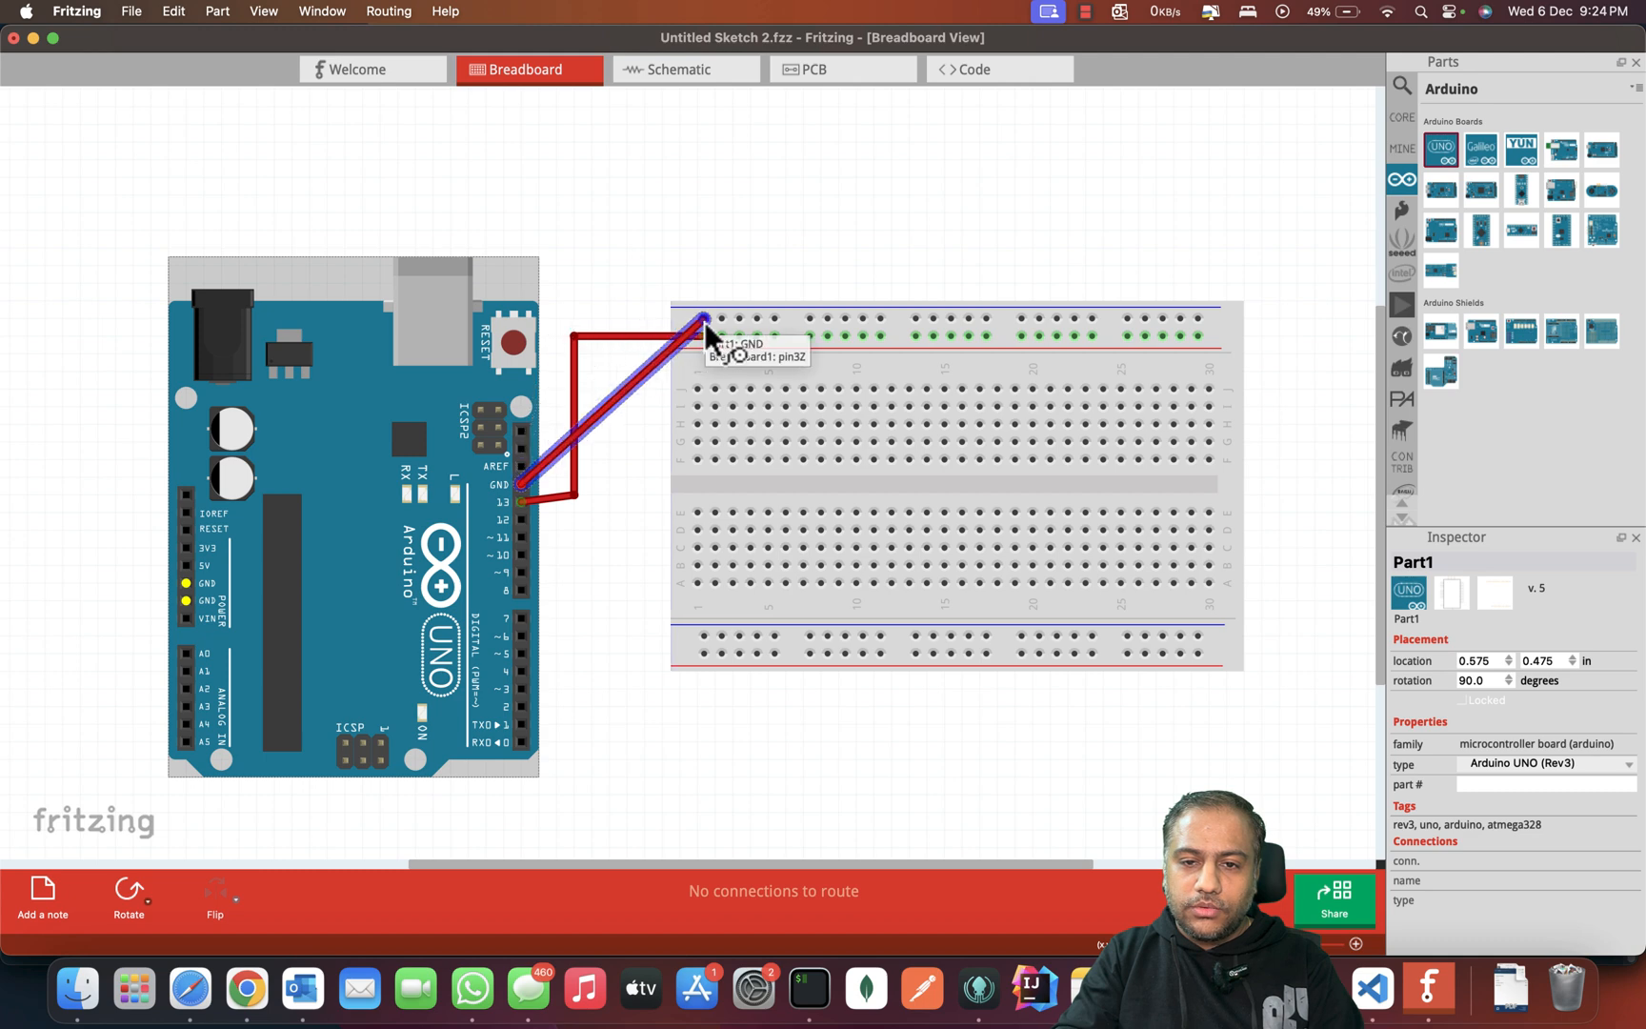
drag(703, 329, 706, 333)
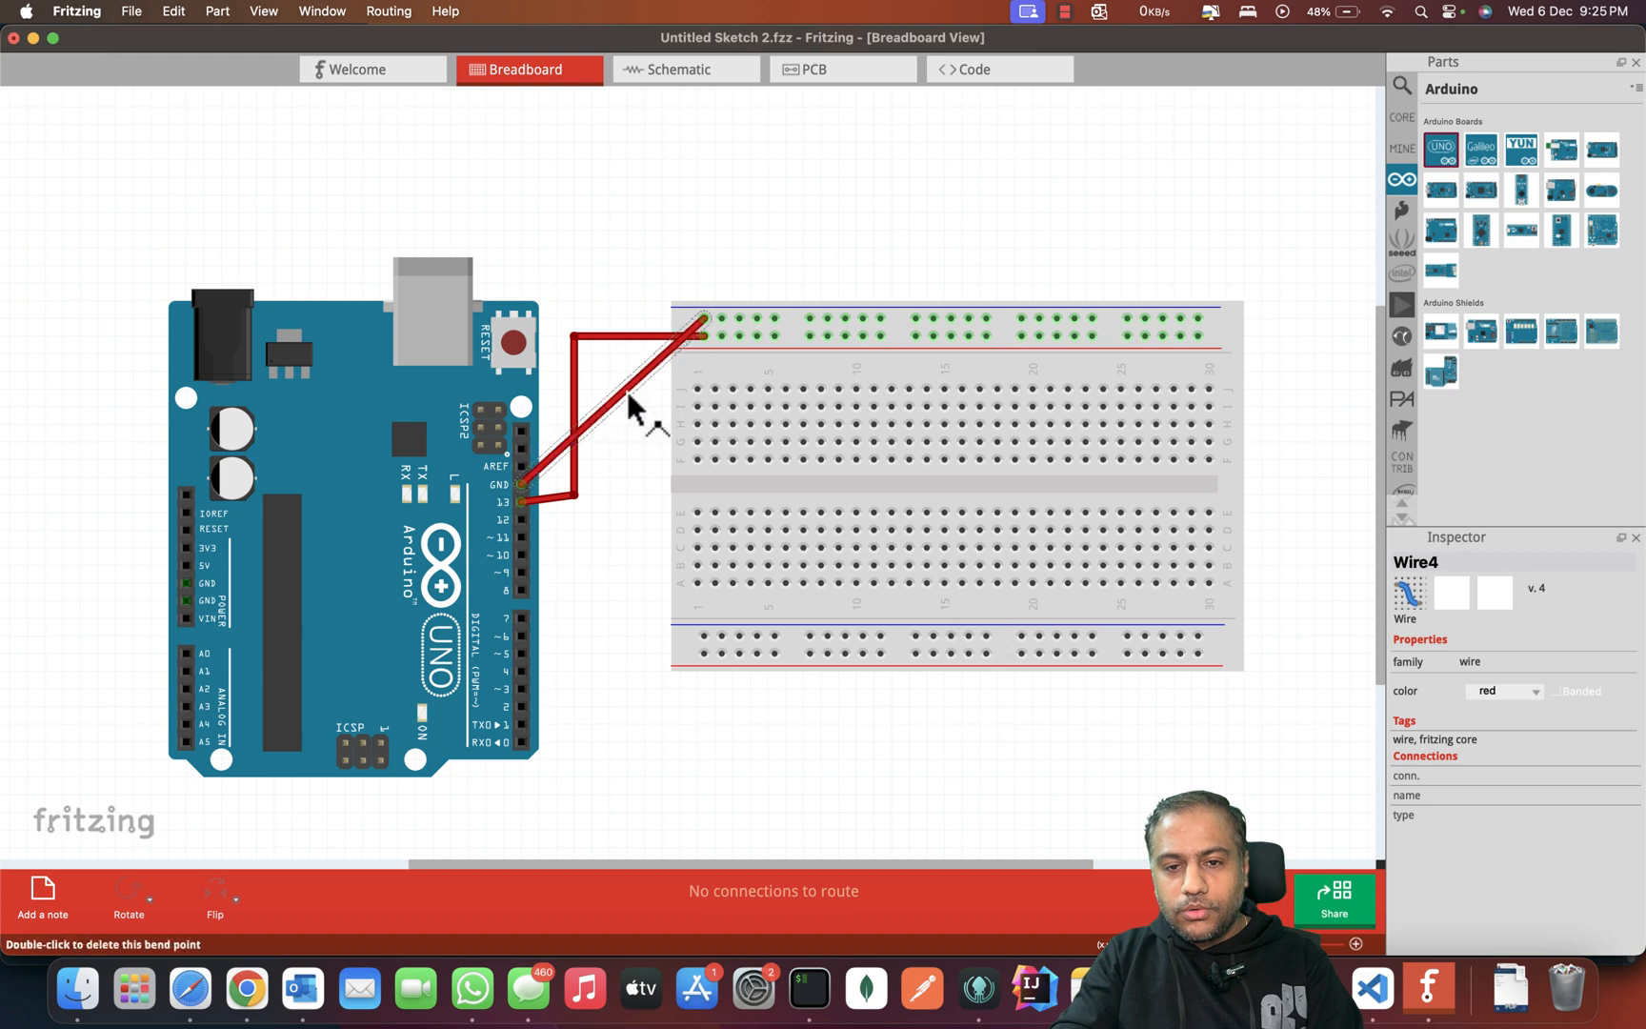
click(1508, 692)
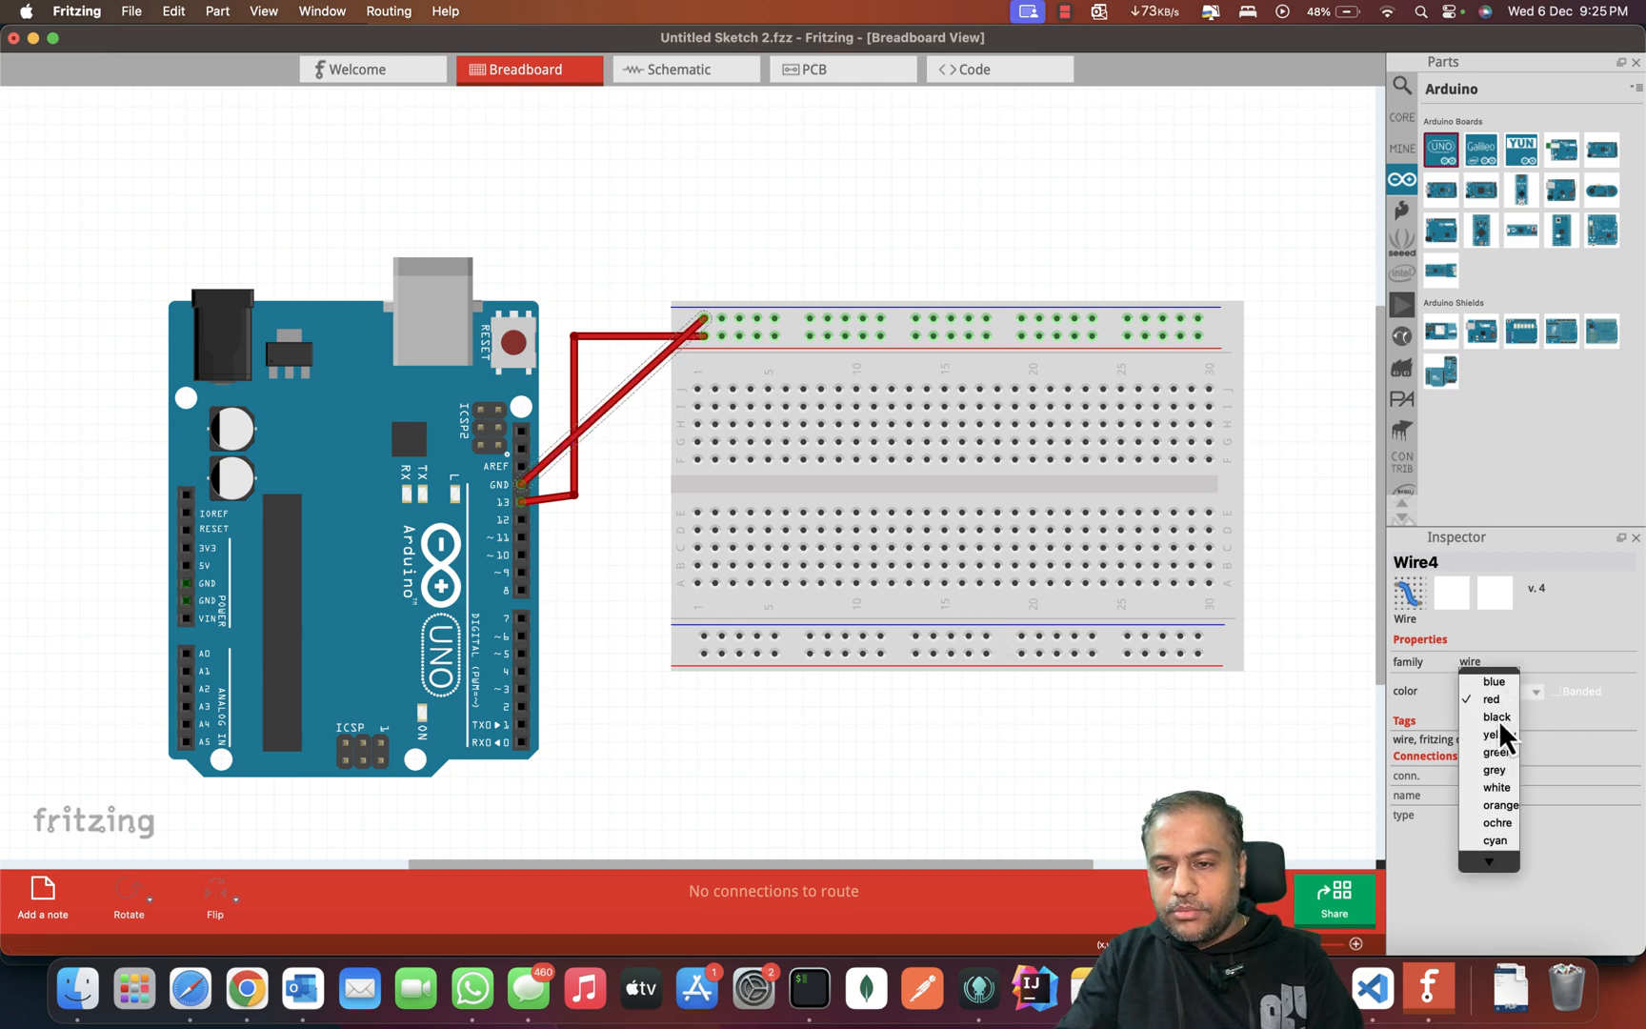
click(1496, 716)
Step: Bend the black ground wire into a right-angled route running parallel to the red wire
drag(601, 419, 558, 323)
drag(534, 432, 556, 479)
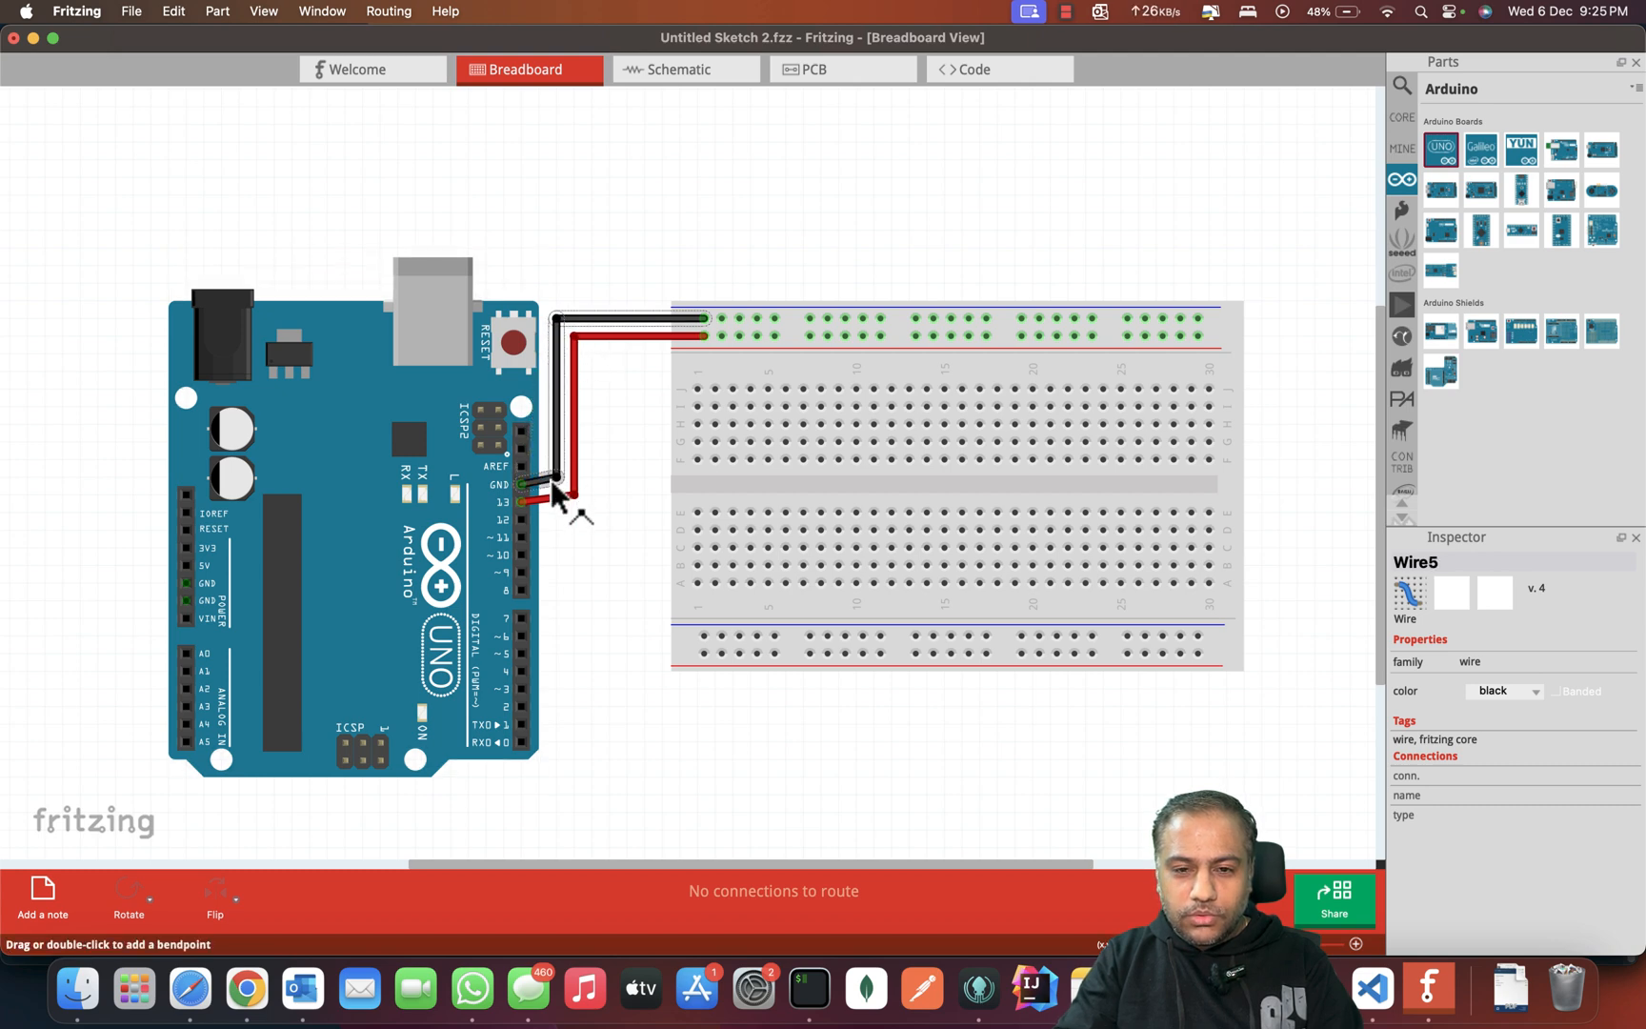
click(587, 523)
click(353, 478)
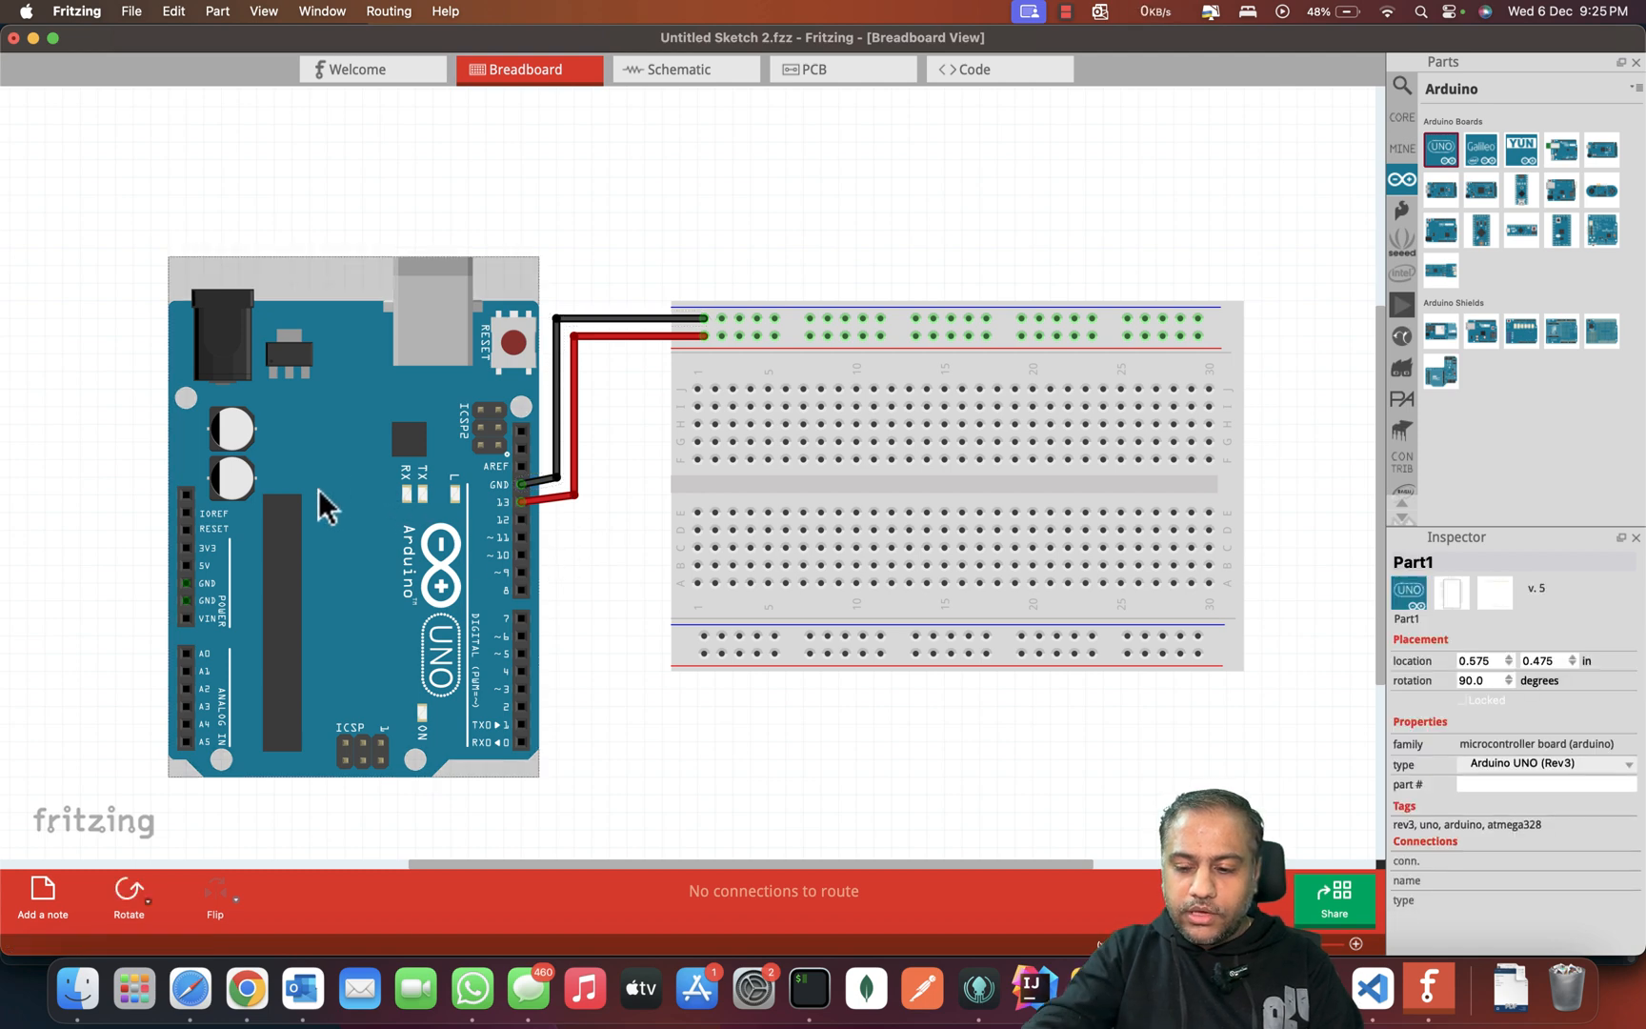
key(shift+Up)
key(shift+Down)
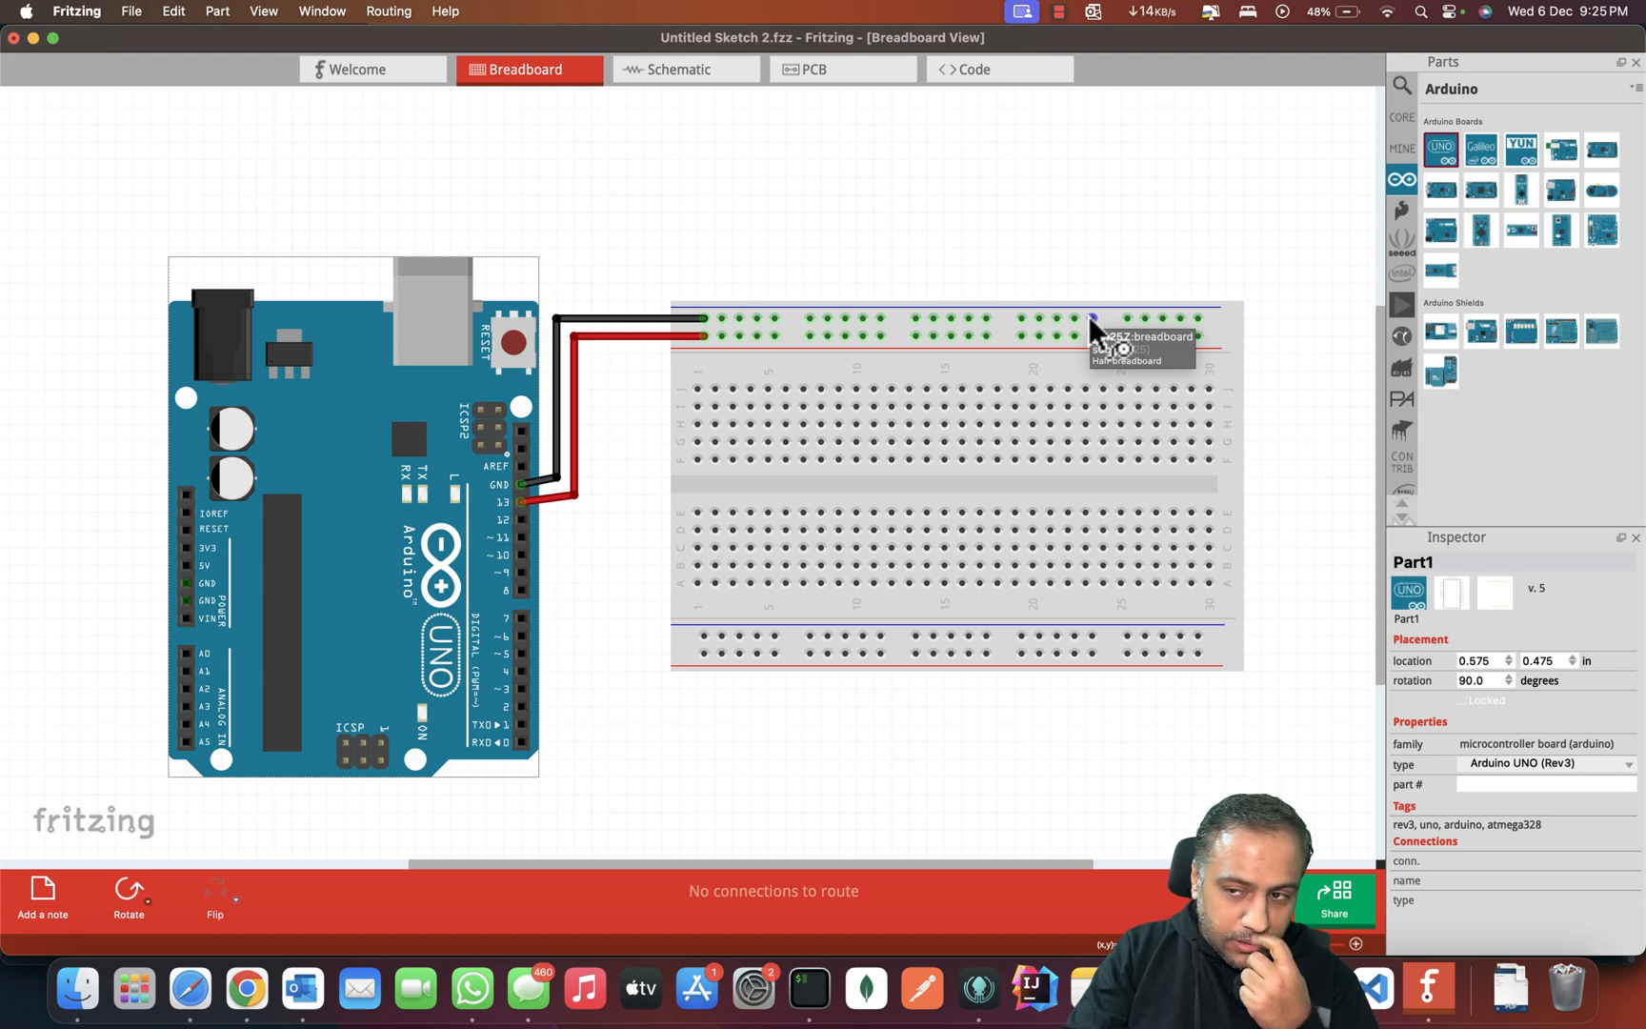
Step: Add a red 5 mm LED from the core parts and plug its legs into breadboard row F, columns 8 and 9
click(1399, 118)
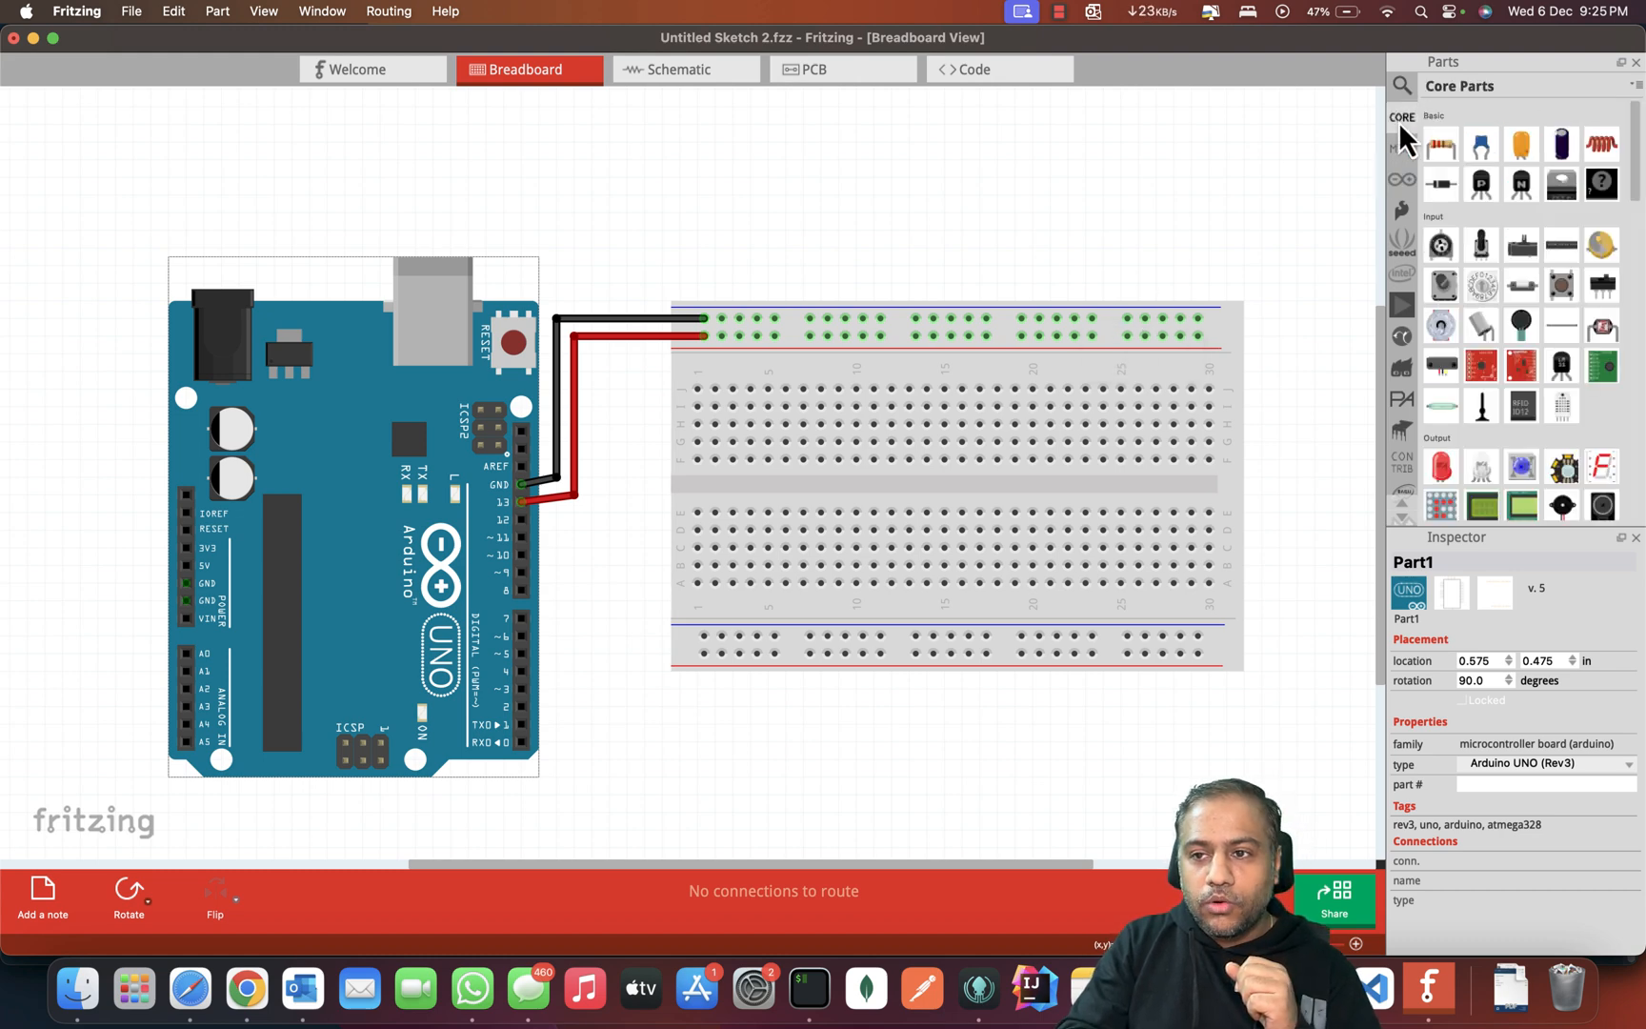
mouse_move(1440, 458)
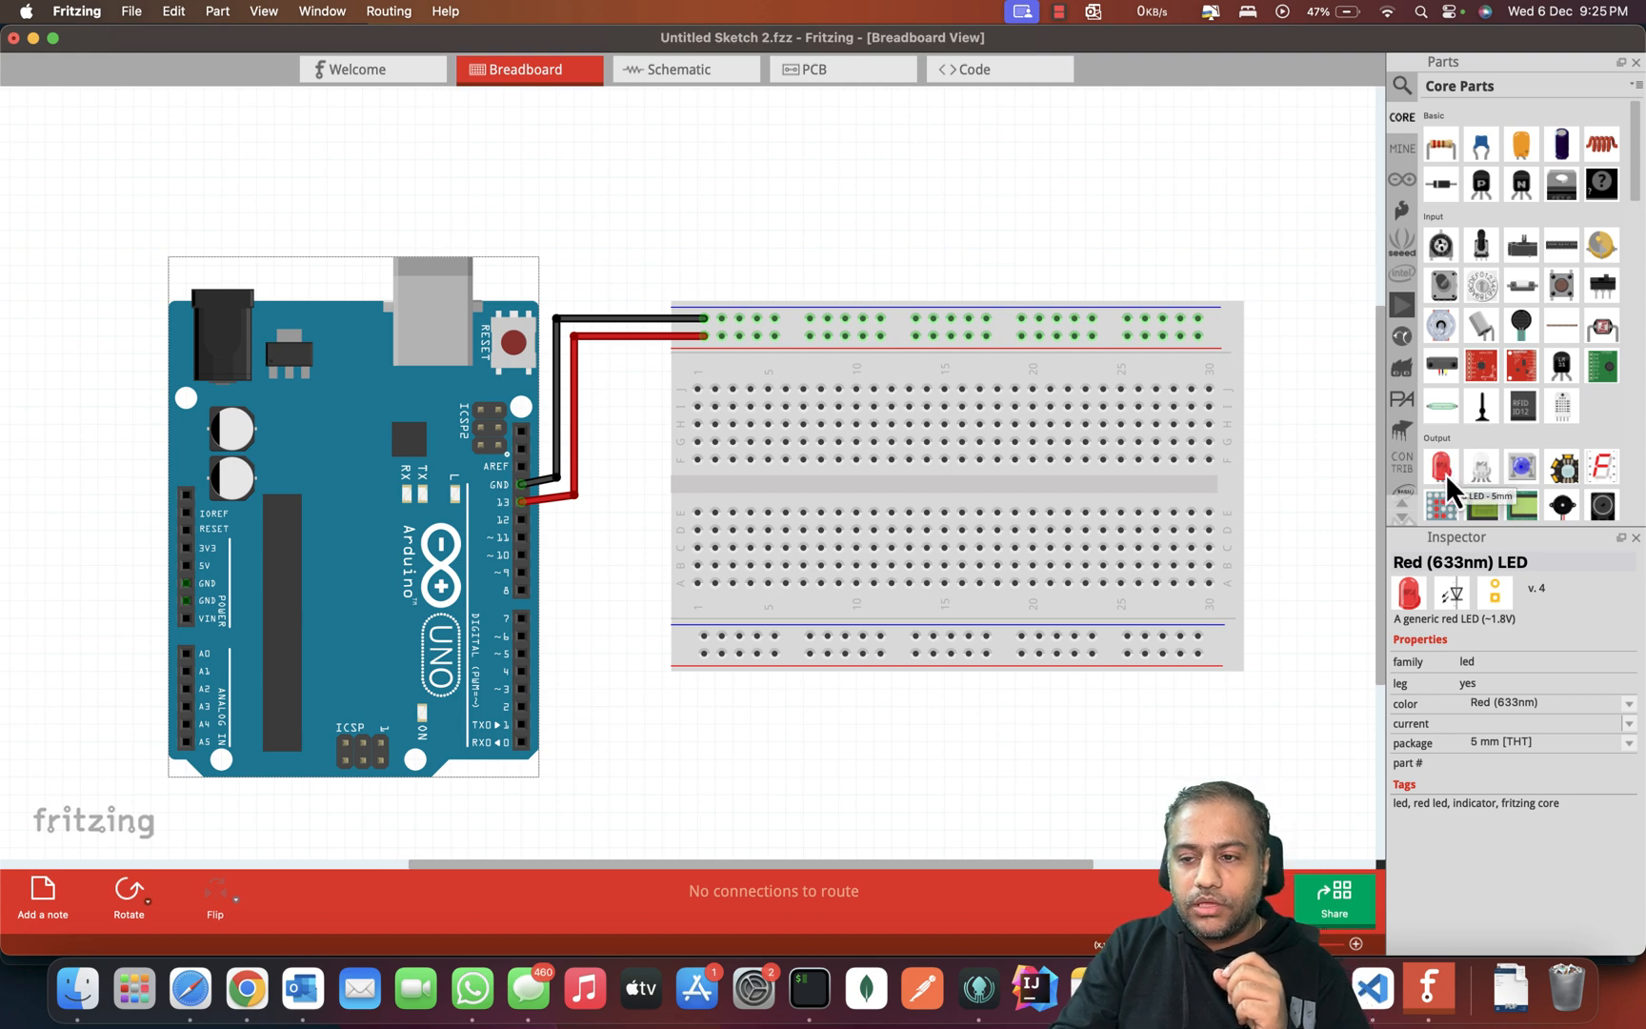
drag(1445, 474, 879, 205)
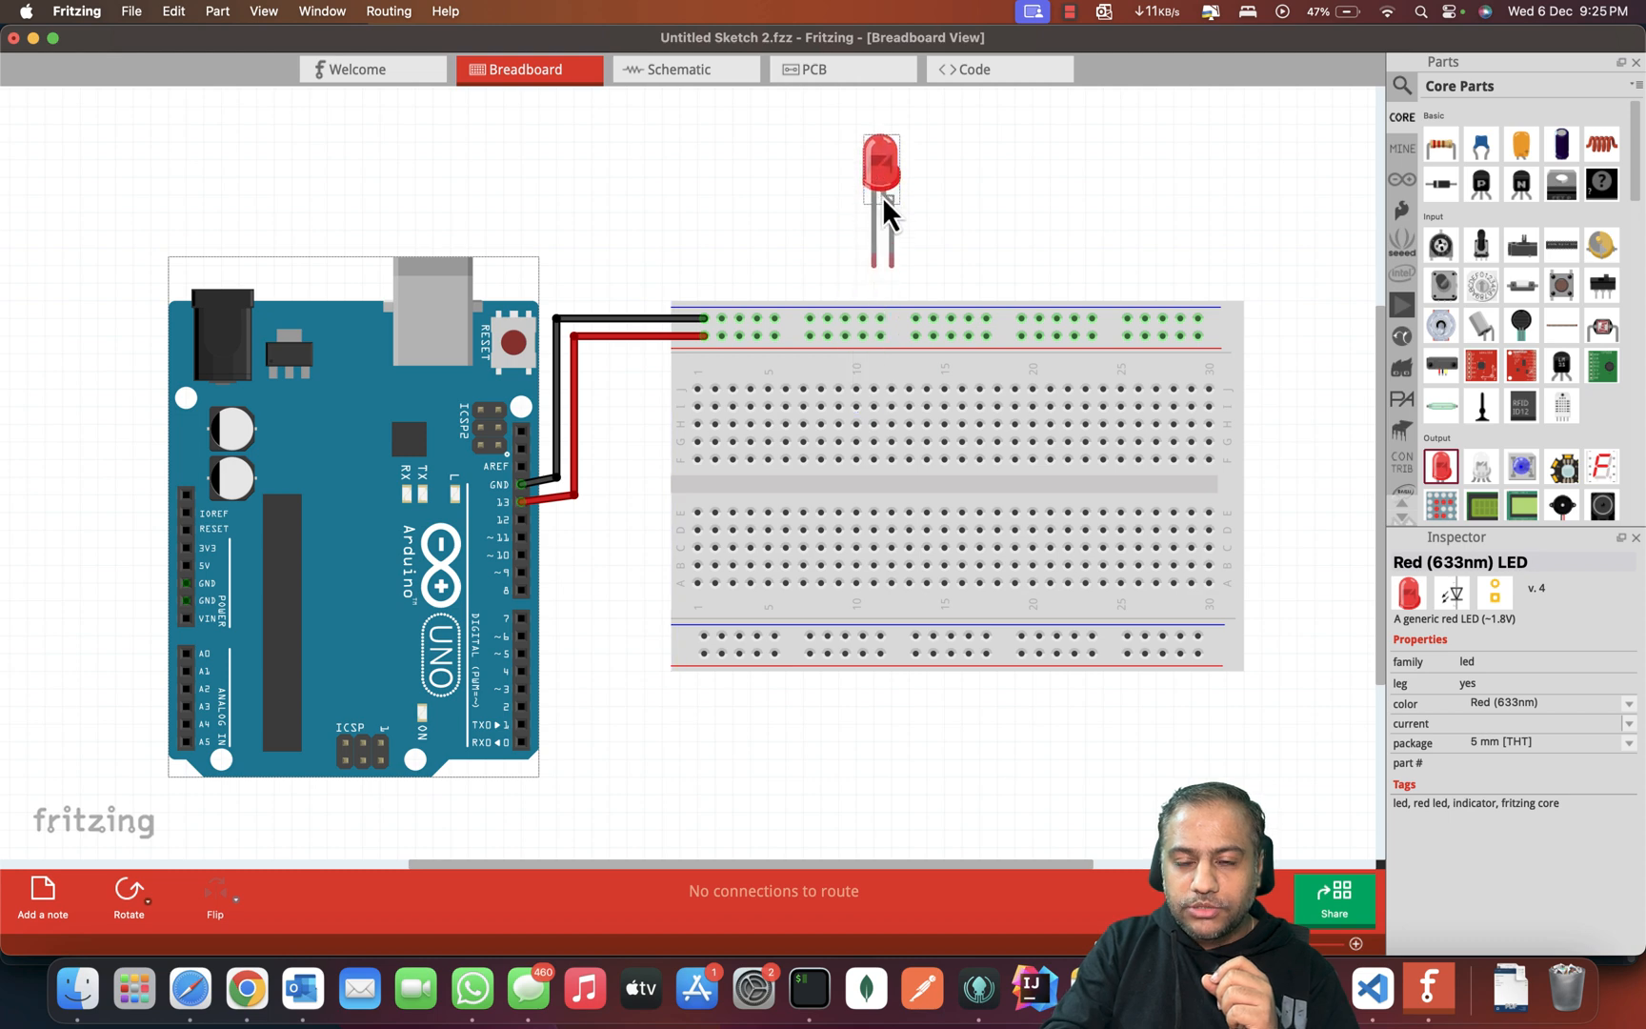
click(988, 223)
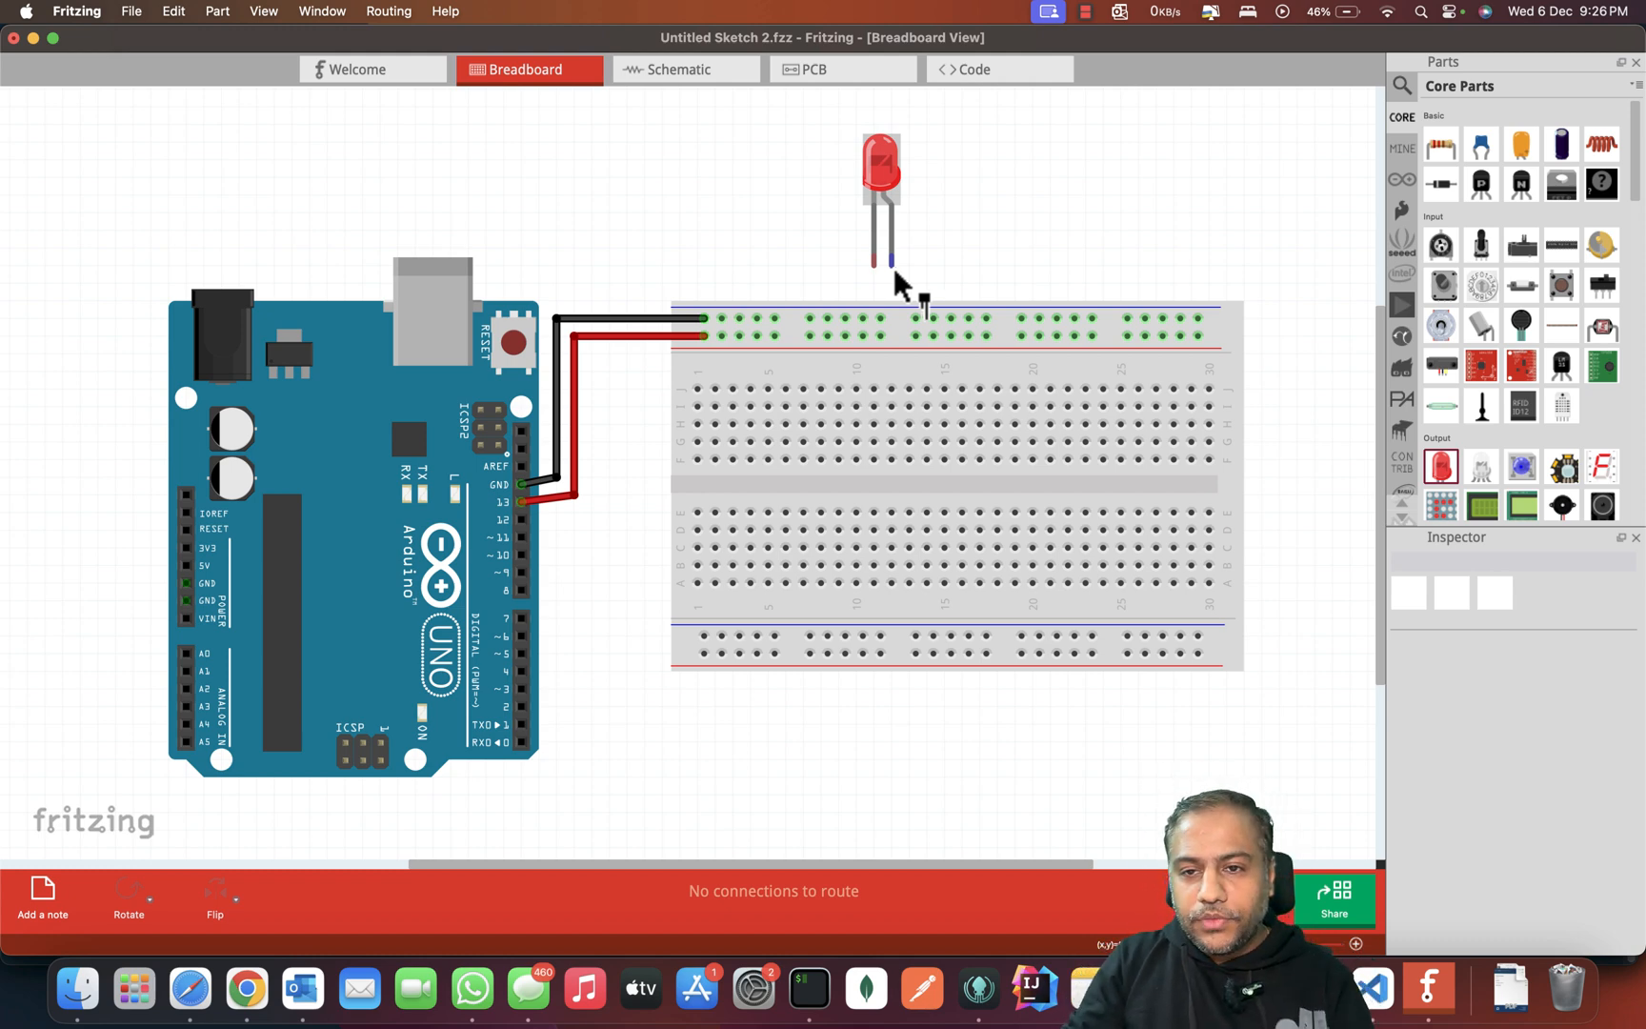
drag(876, 172, 834, 350)
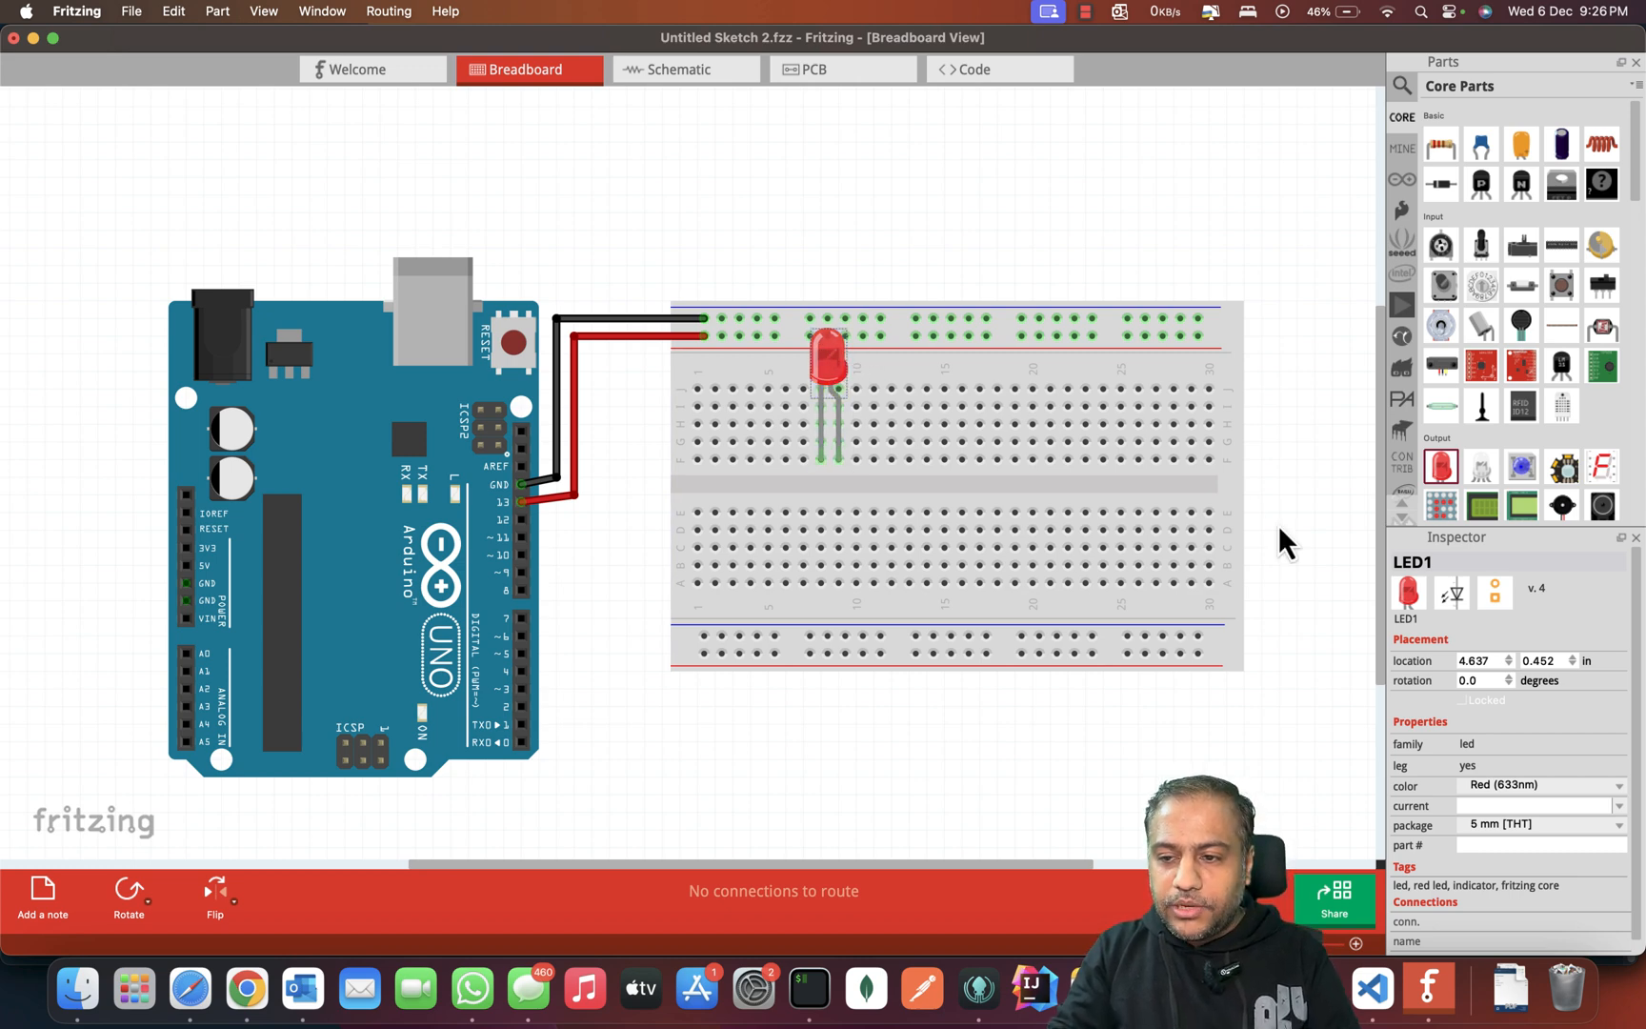
Step: Rotate the LED to 51 degrees, move it to 5.544, 0.589 in and plug its legs into breadboard columns 13 and 14
click(1508, 676)
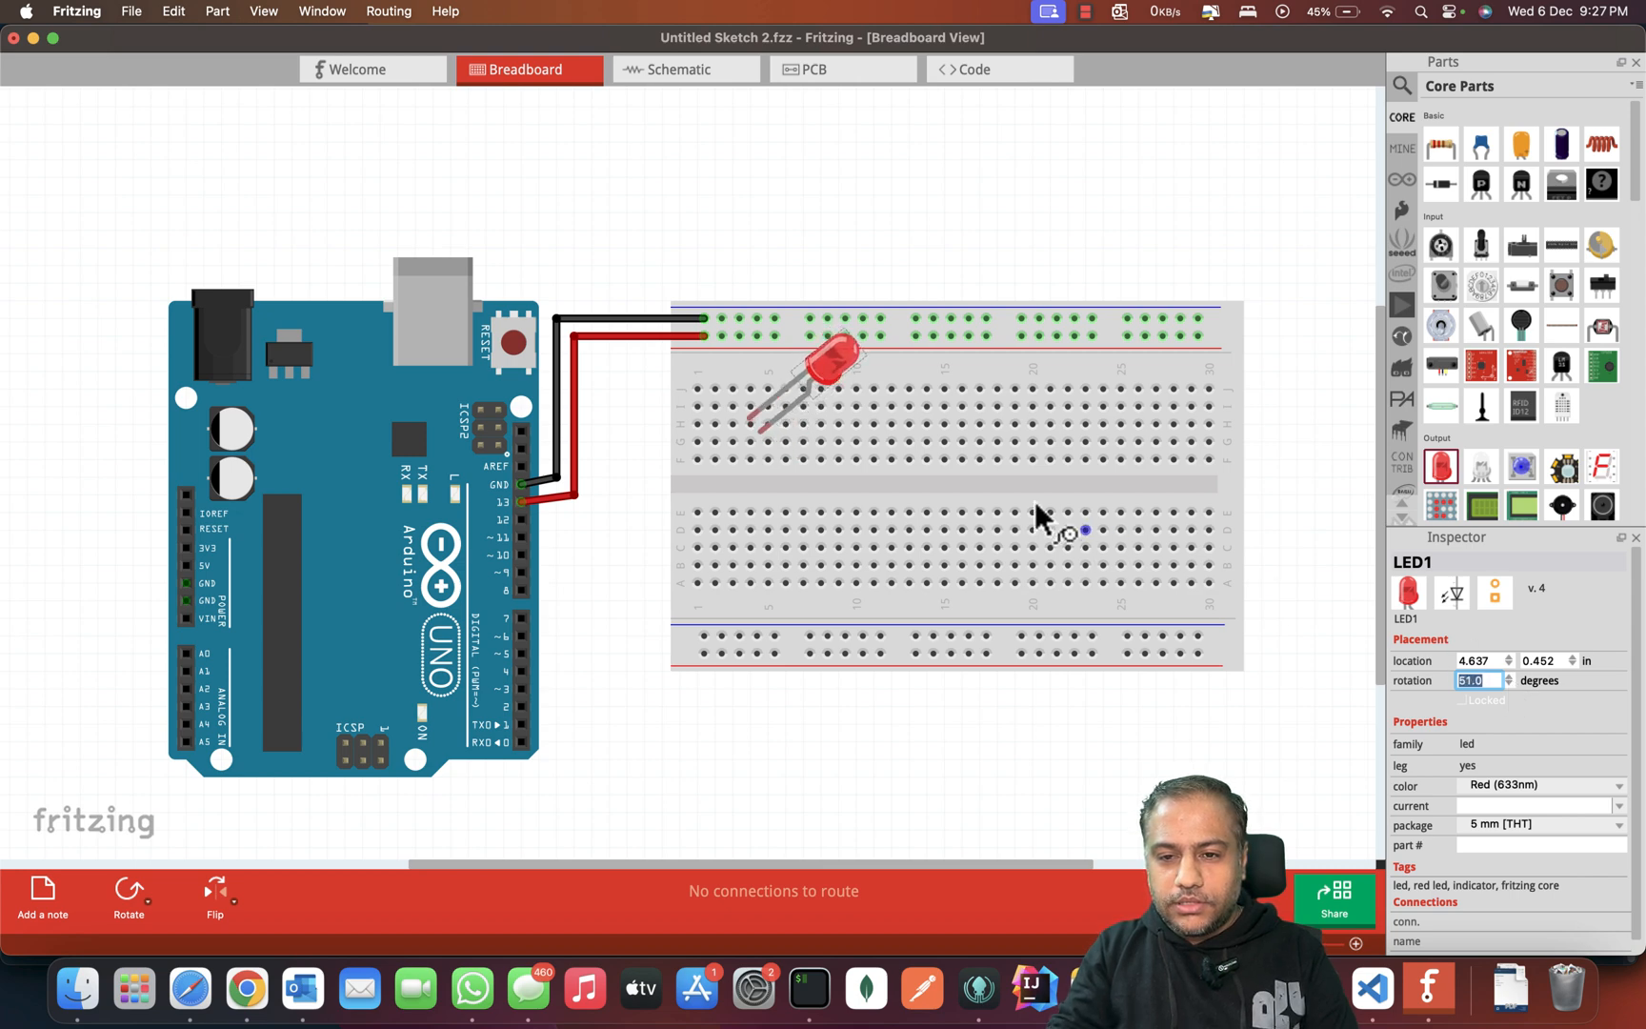
drag(826, 357, 988, 389)
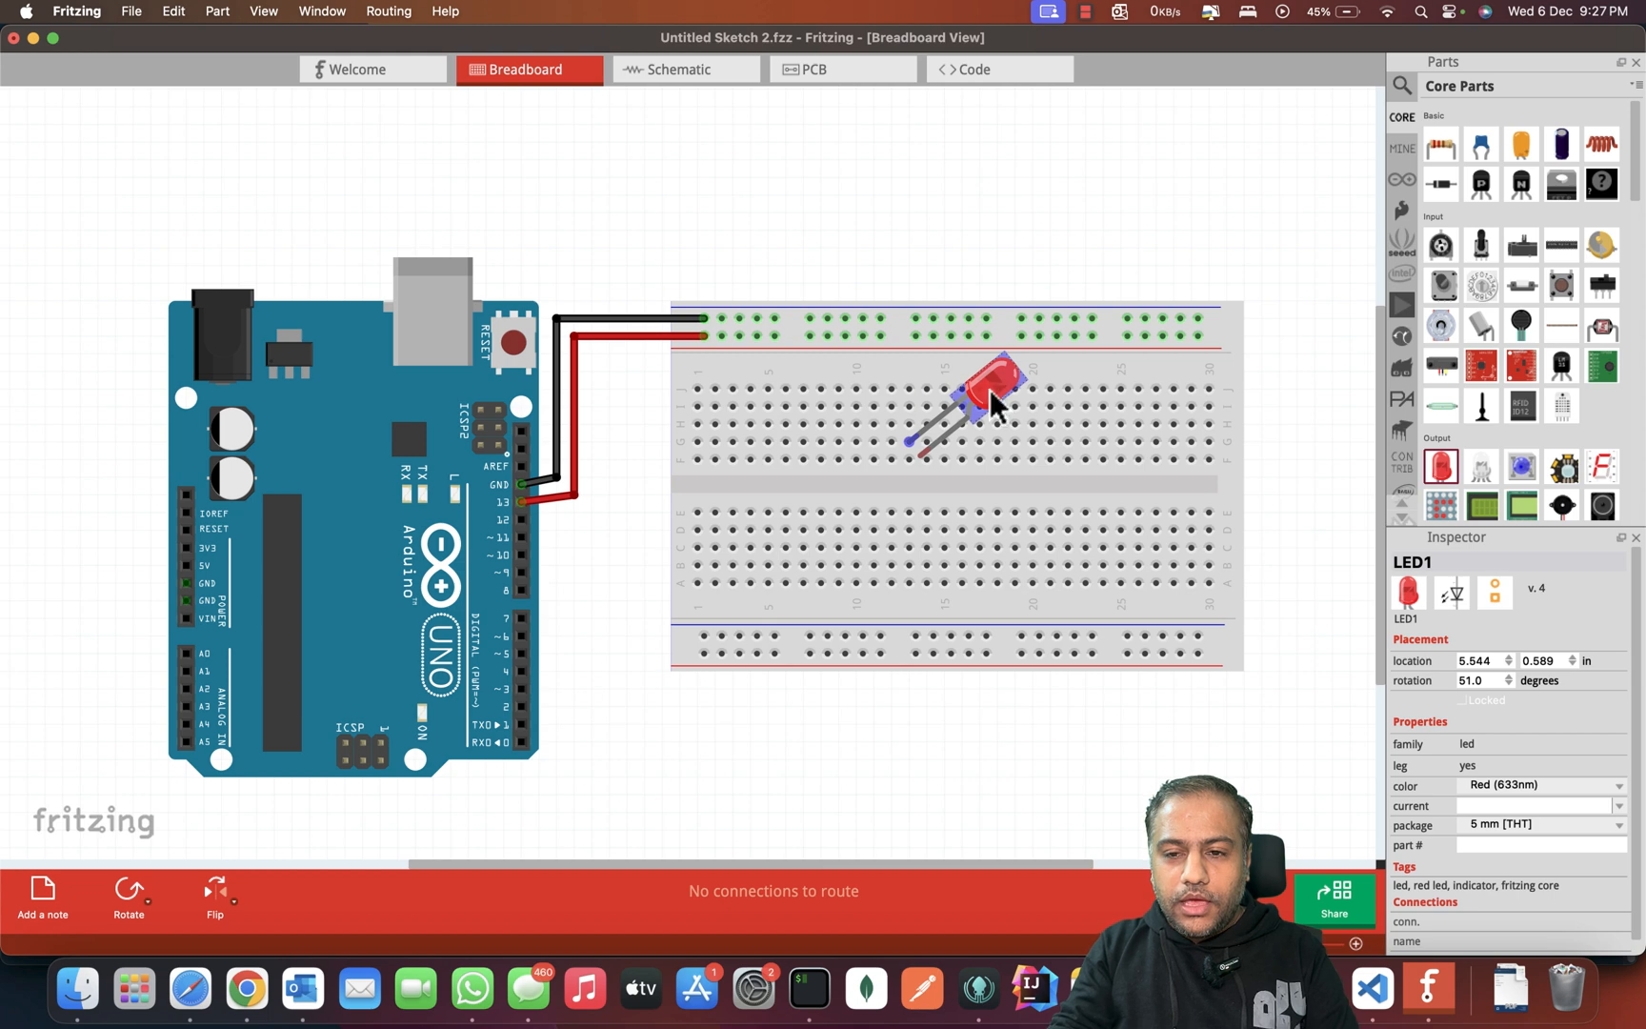
mouse_move(908, 442)
mouse_down()
mouse_move(928, 461)
mouse_move(877, 418)
mouse_move(951, 479)
mouse_move(925, 460)
mouse_up()
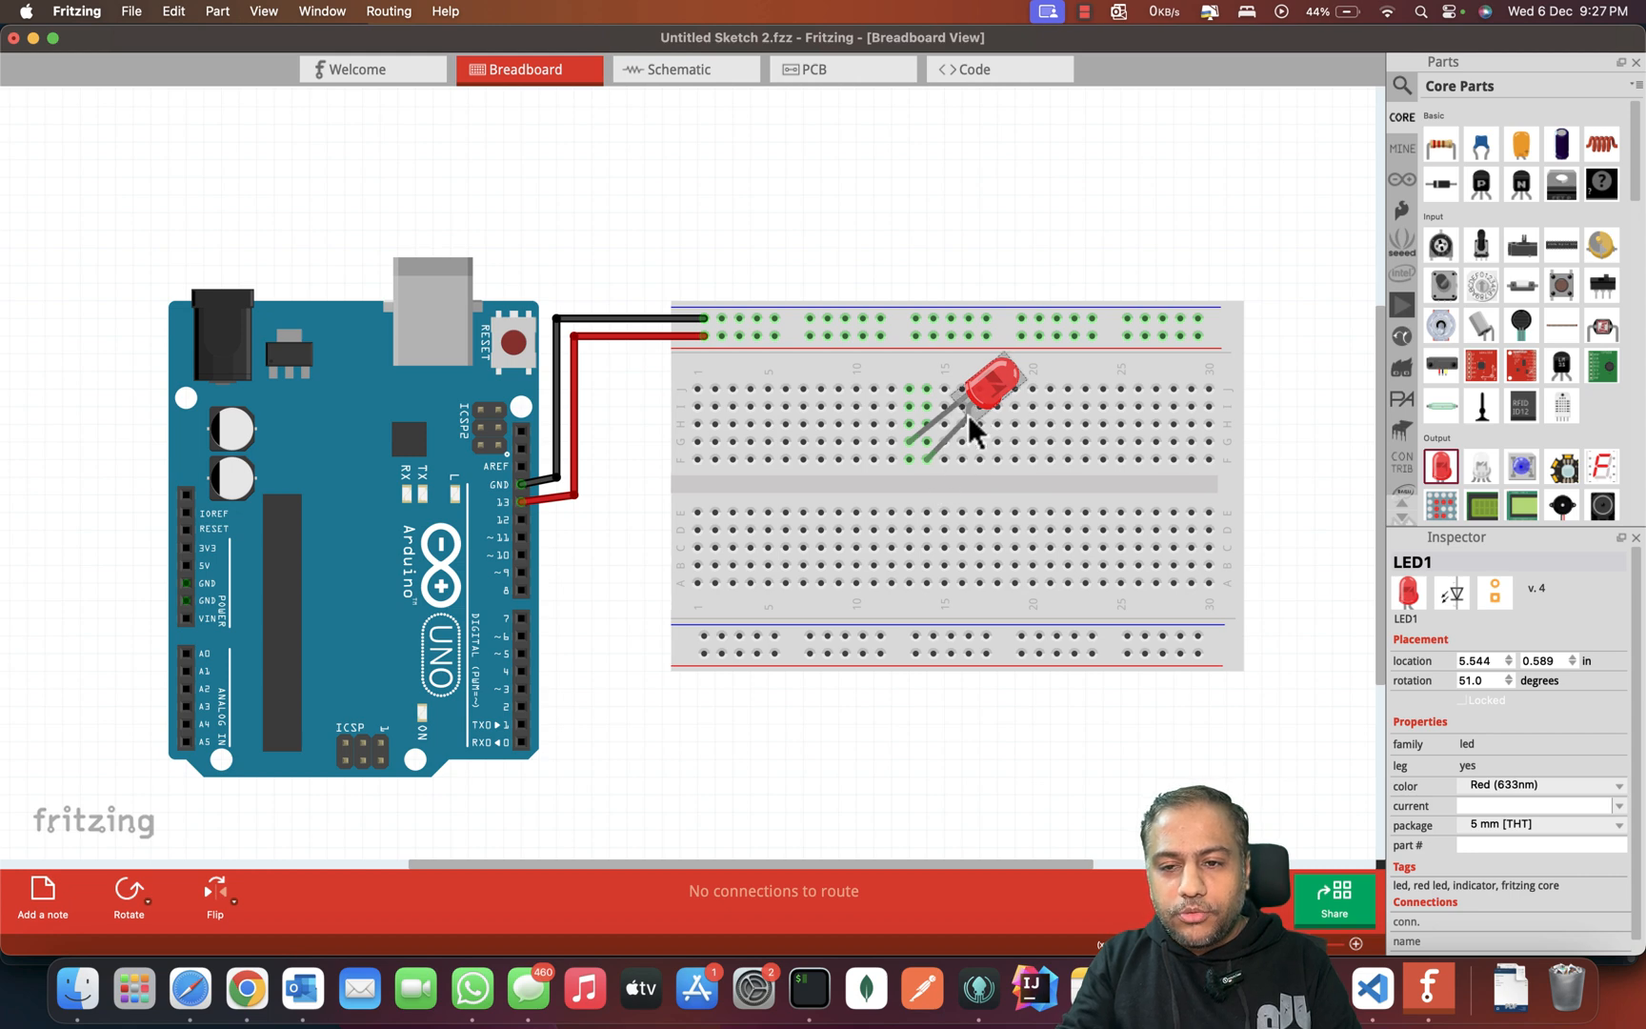
mouse_move(927, 458)
mouse_down()
mouse_move(911, 404)
mouse_move(927, 458)
mouse_up()
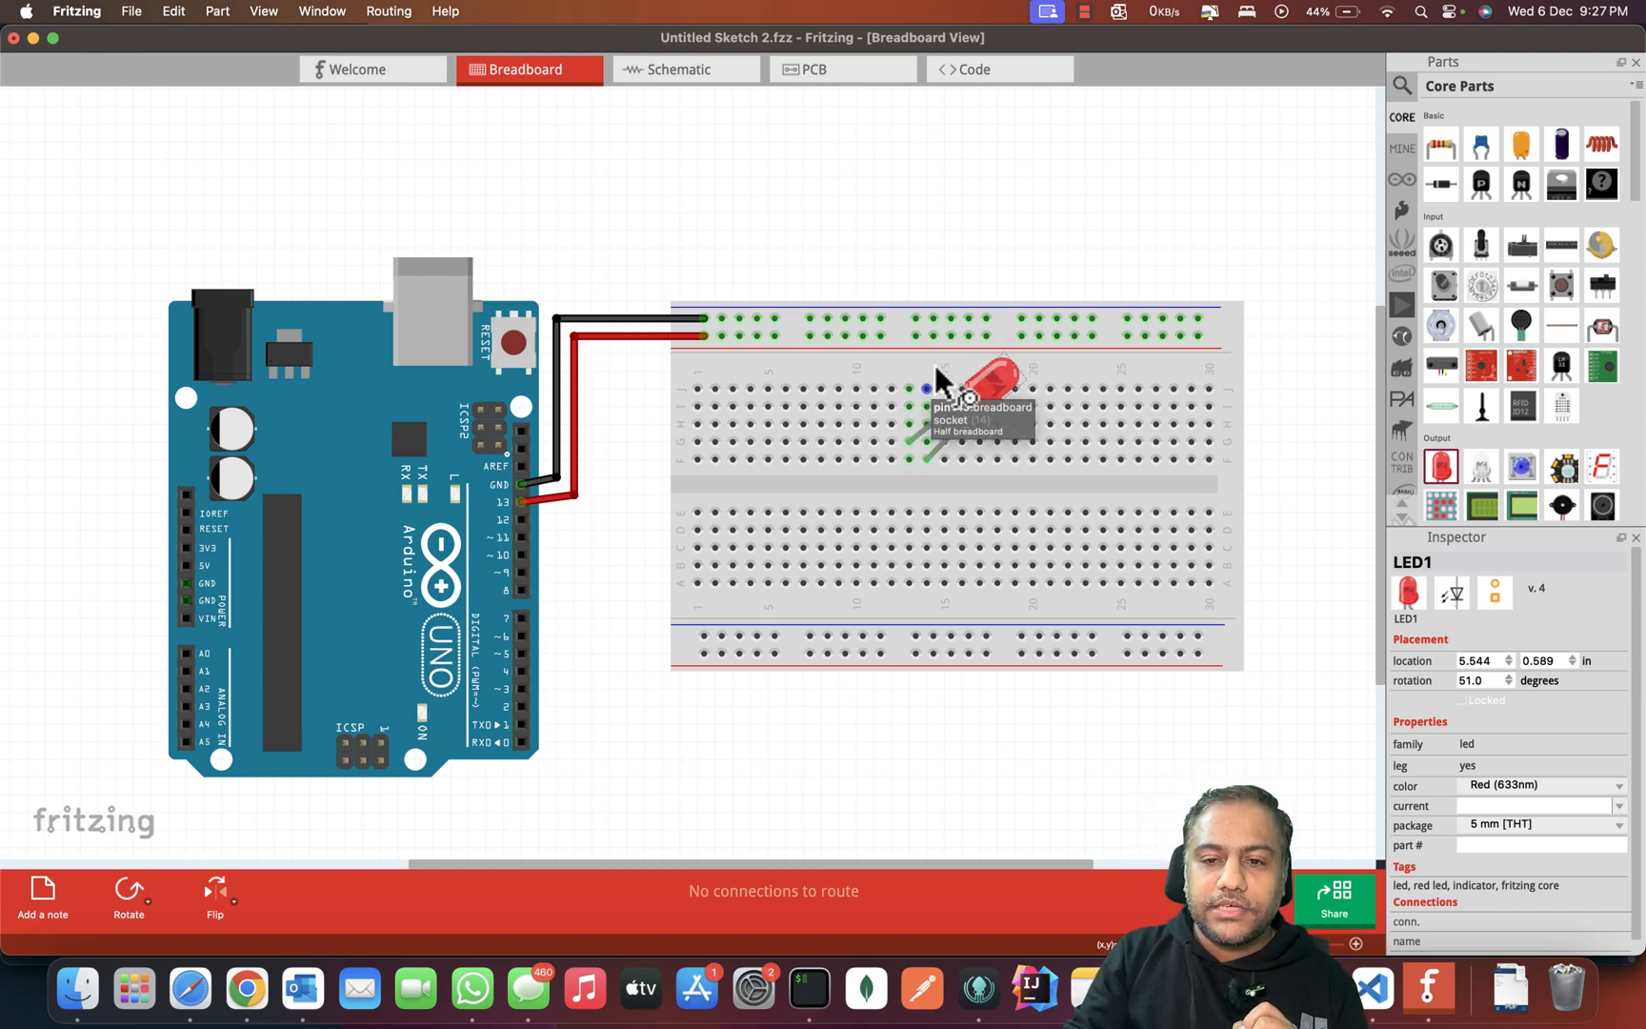
Step: Connect the upper blue rail to row J, column 13 with a short black jumper wire
drag(934, 335, 925, 391)
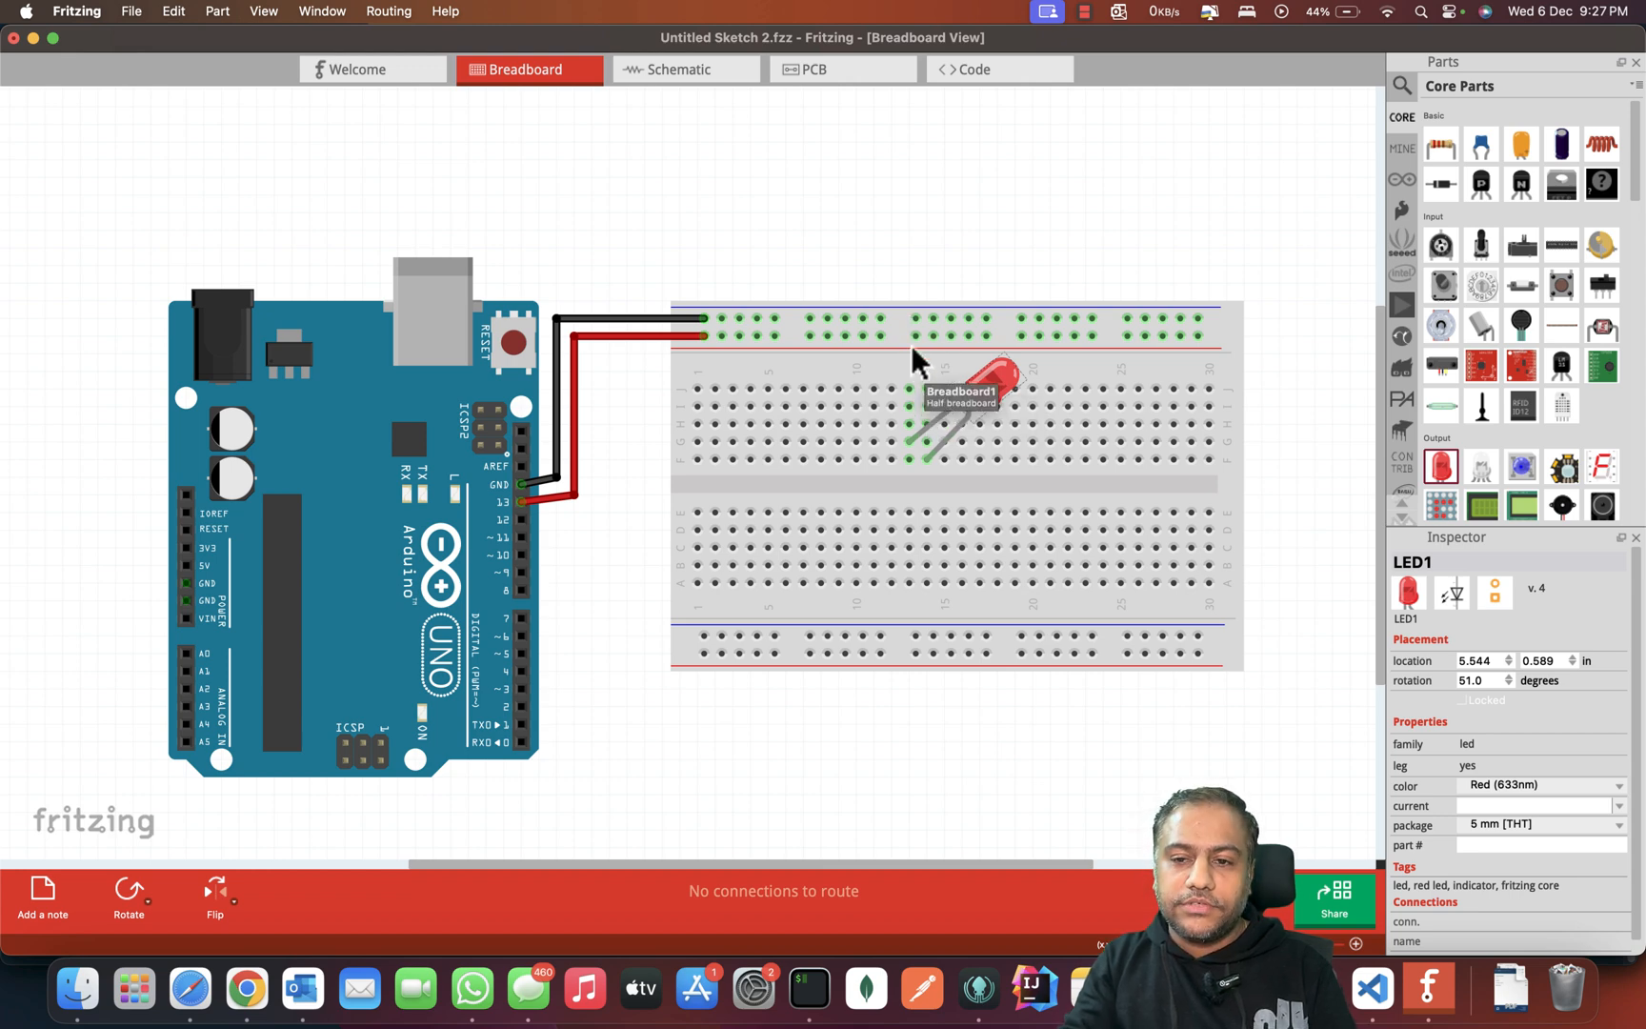
drag(912, 317, 908, 389)
click(834, 261)
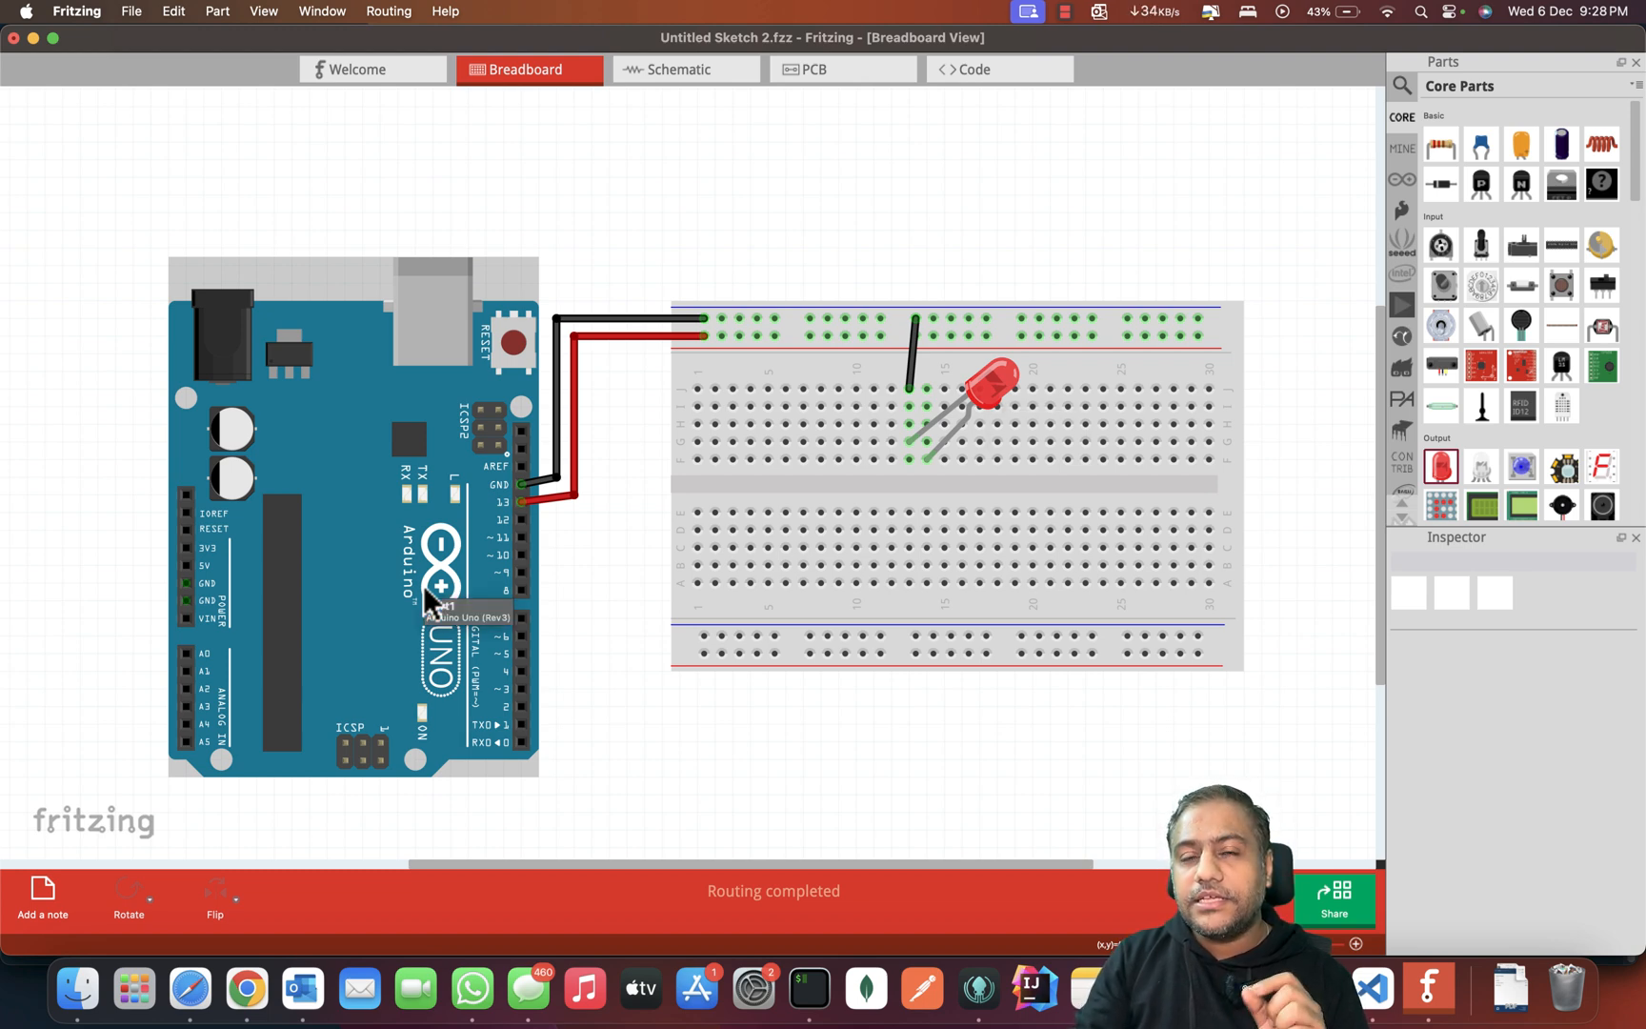
Step: Add a 220Ω resistor from the core parts and place it on the breadboard at 5.285, 0.750 in
click(1441, 147)
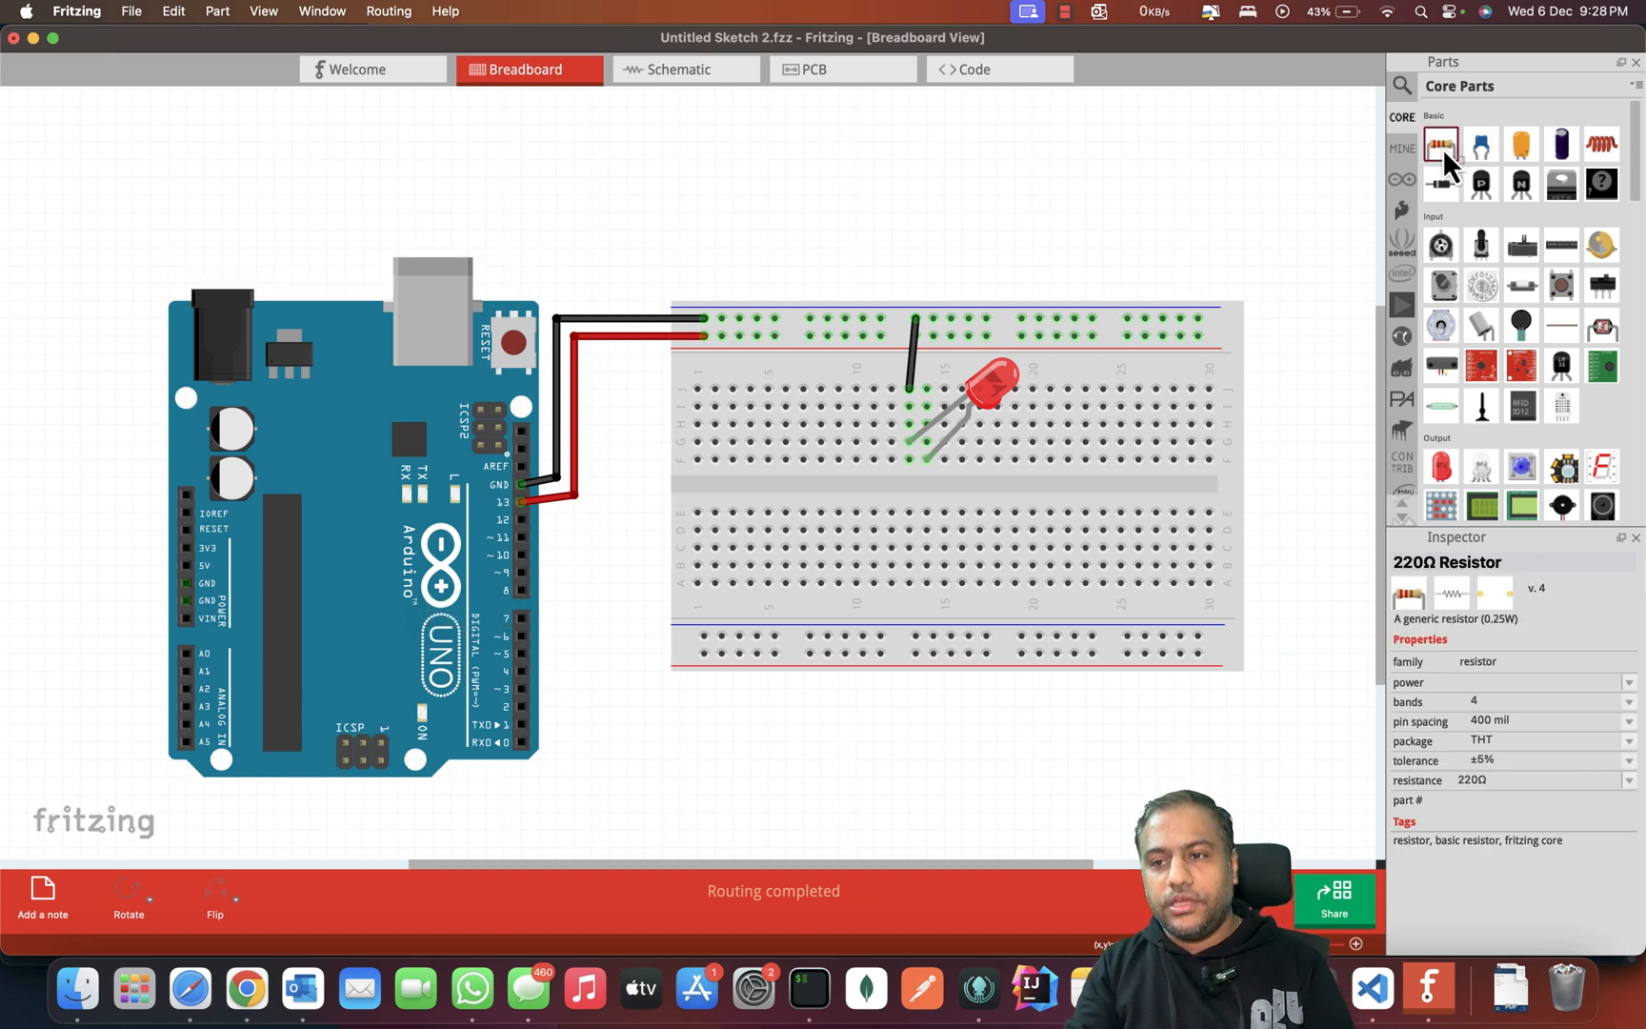
drag(1441, 148, 954, 279)
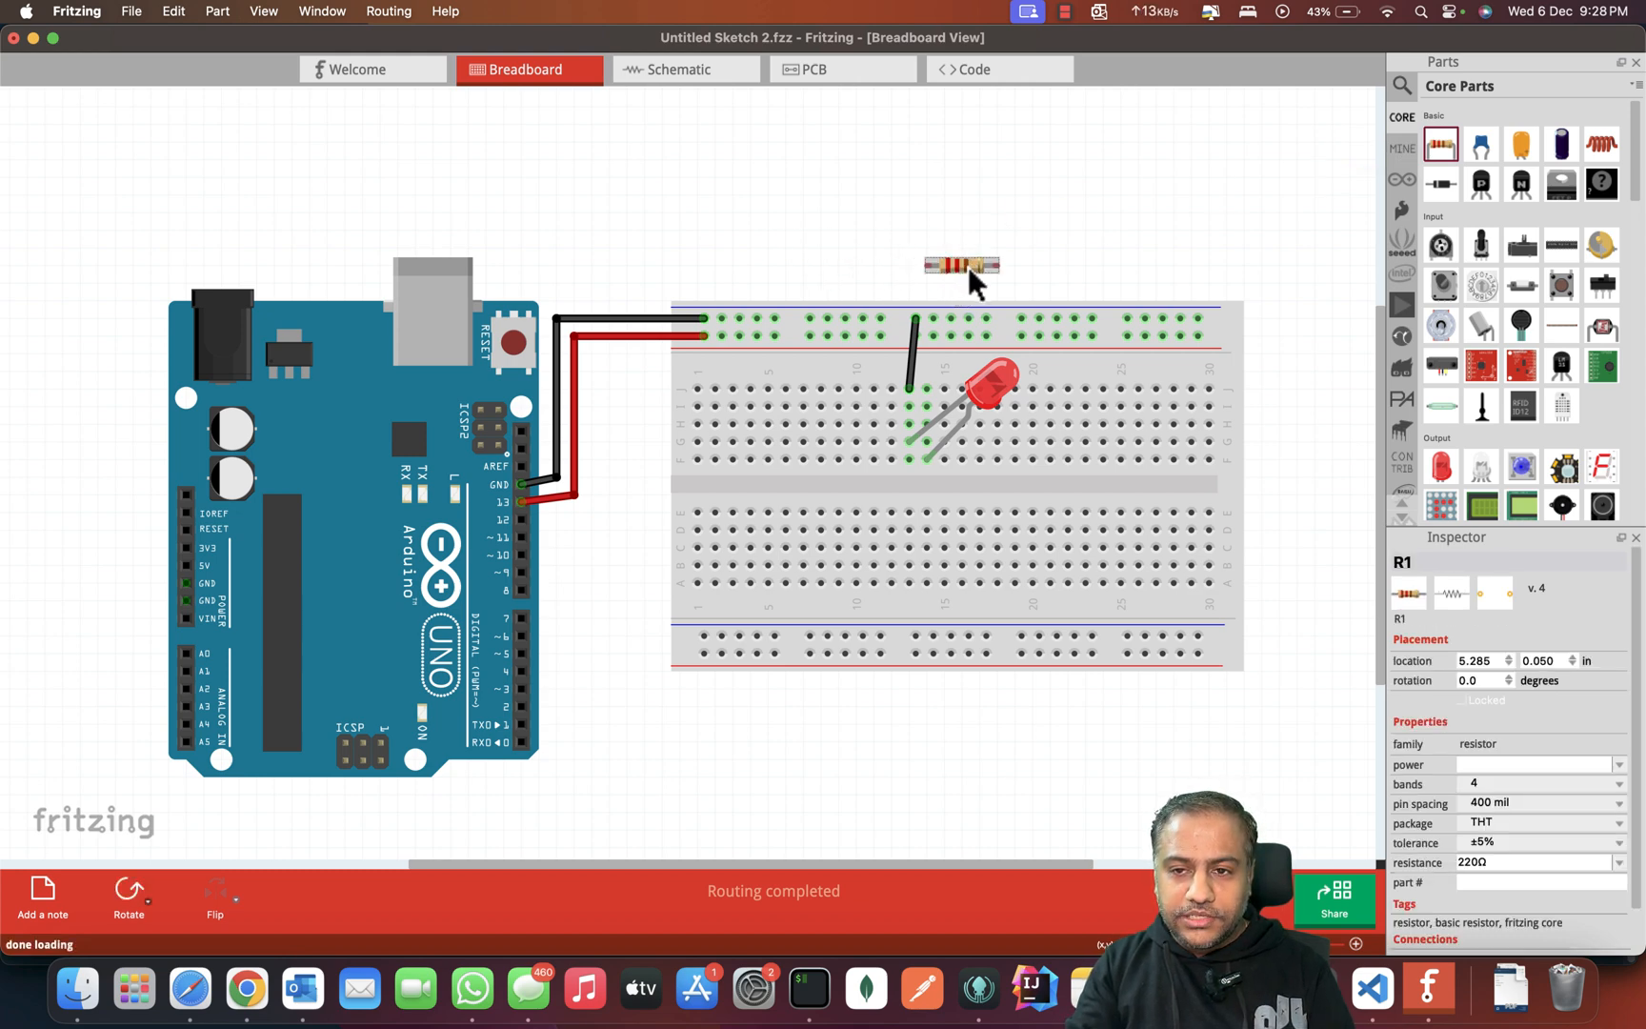
drag(960, 291, 982, 354)
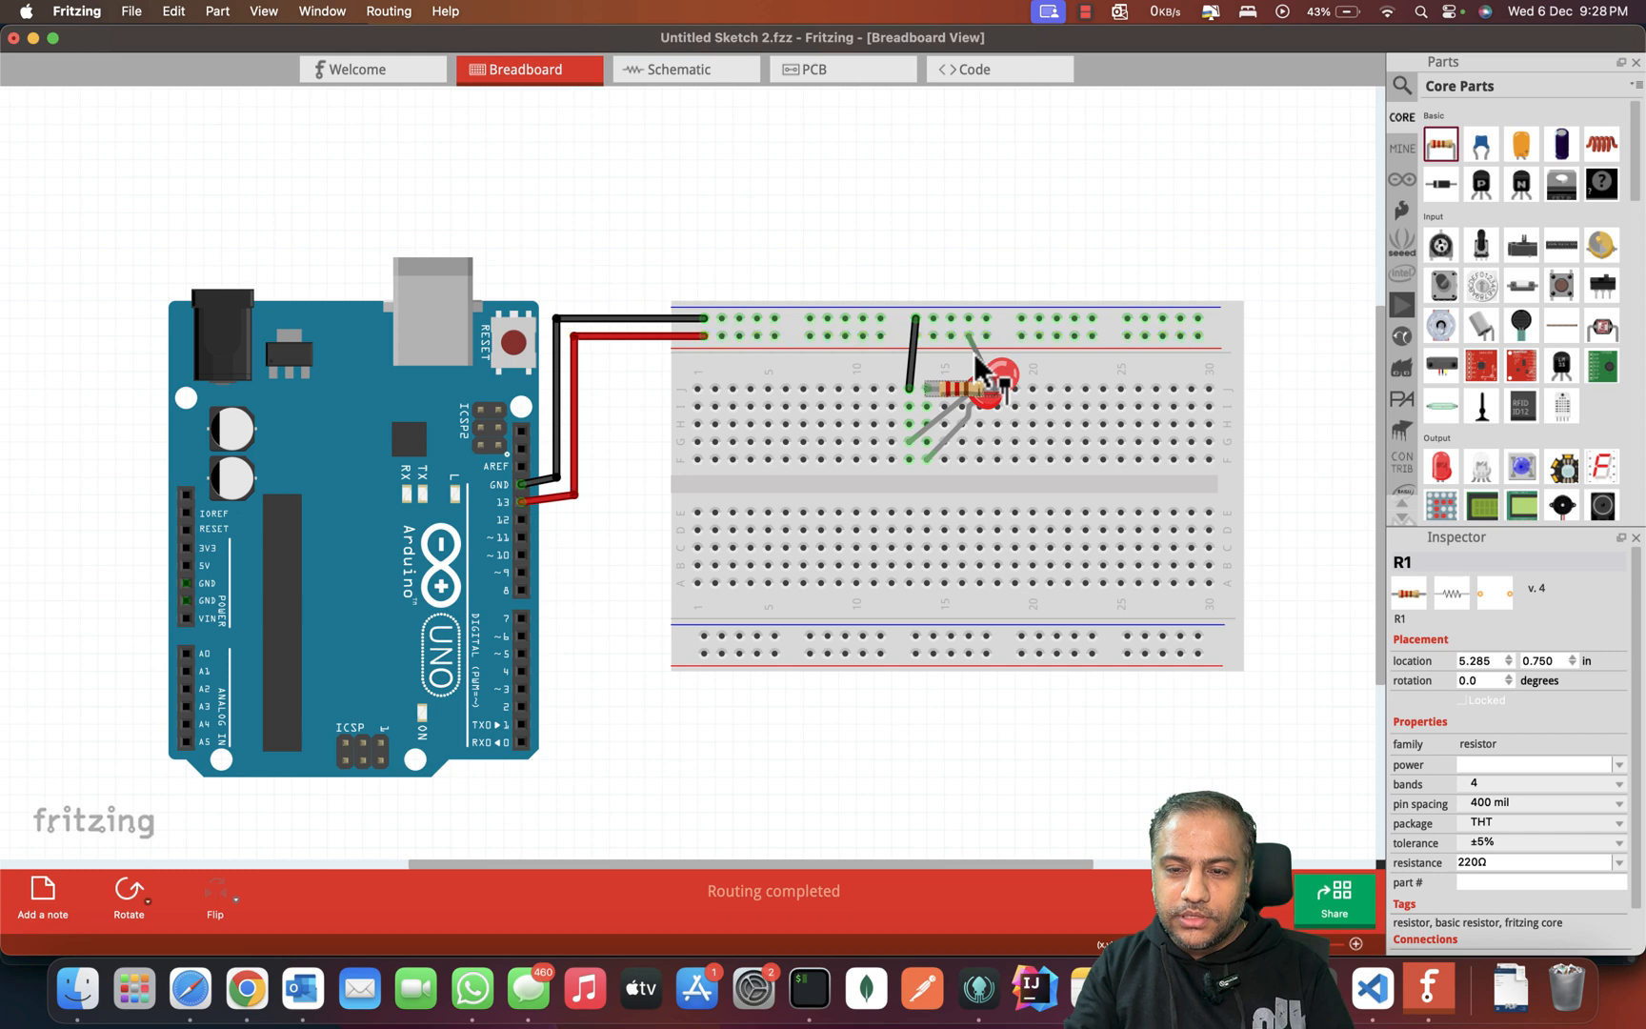
key(super+z)
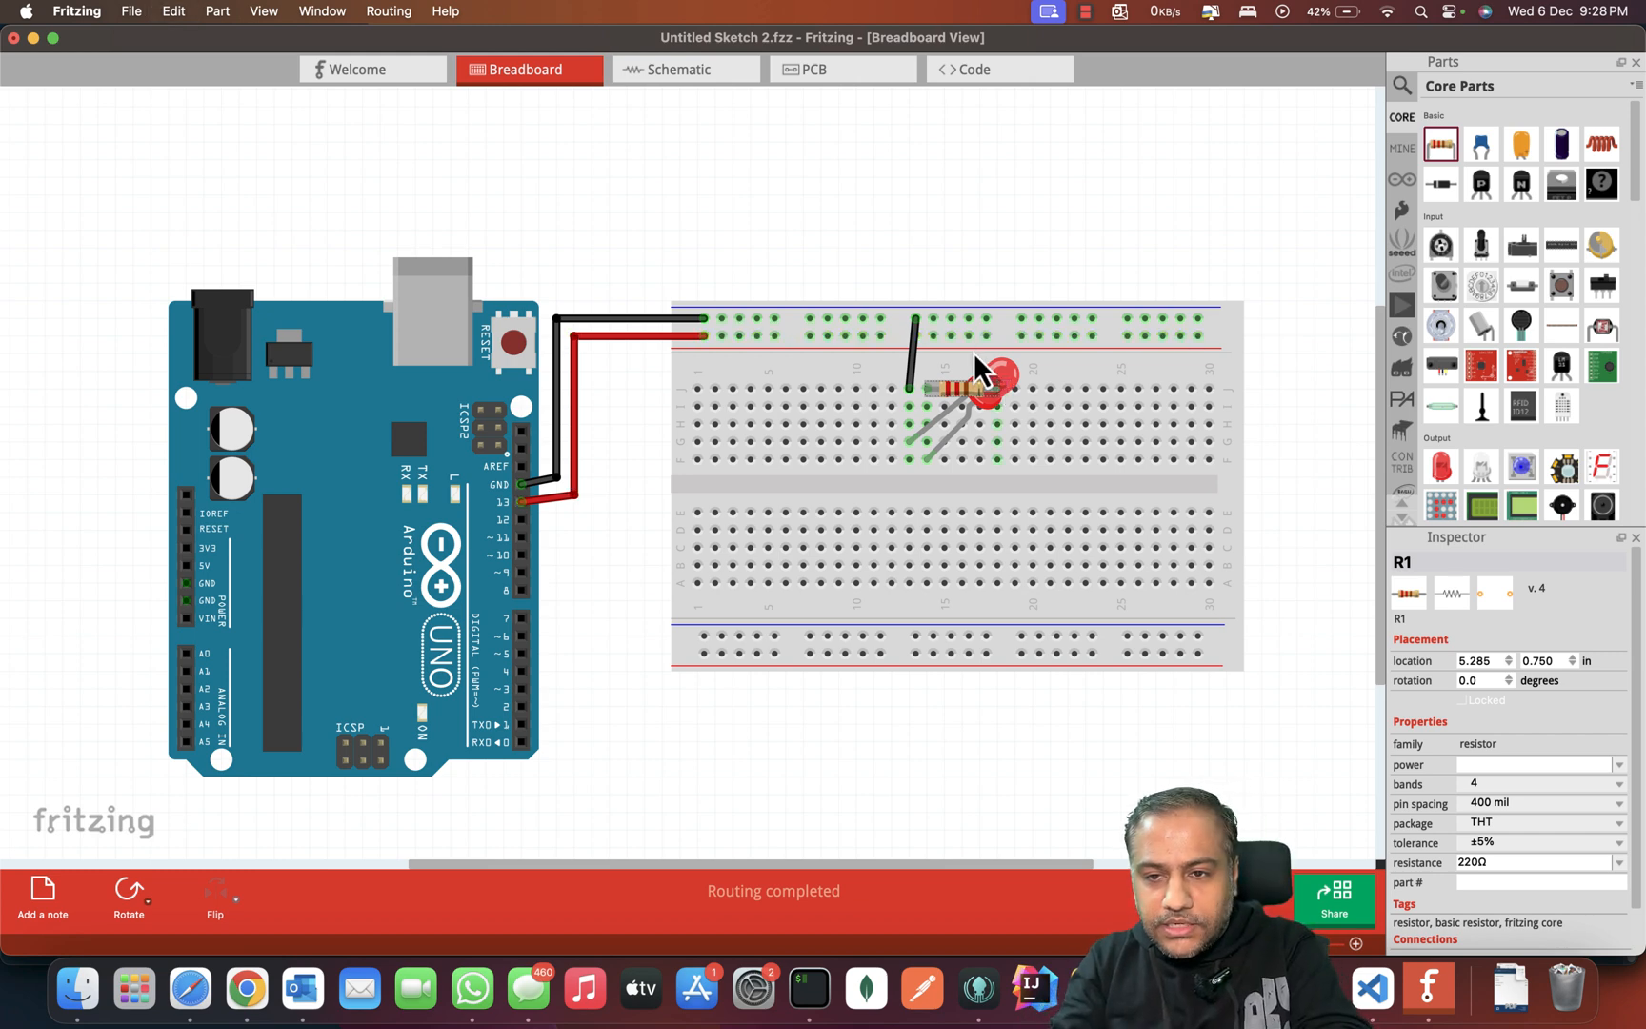
Step: Rotate the resistor to -86 degrees and move it to bridge the upper red rail and column 14
click(1509, 679)
double_click(1510, 678)
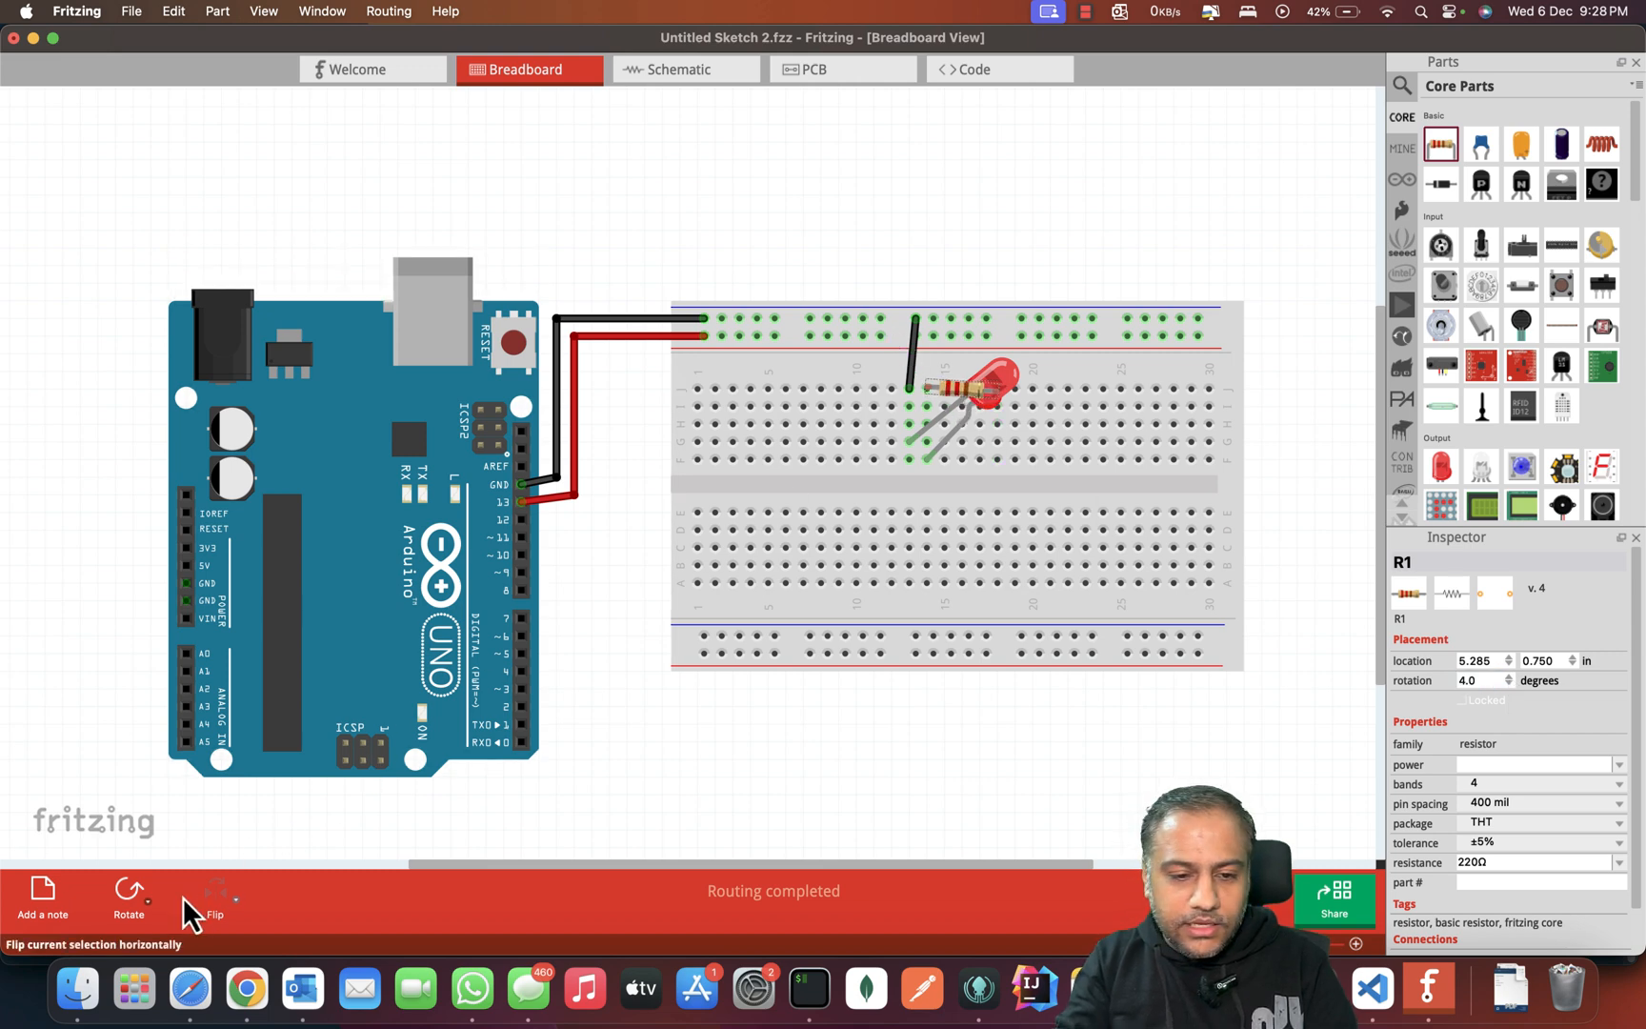
click(131, 894)
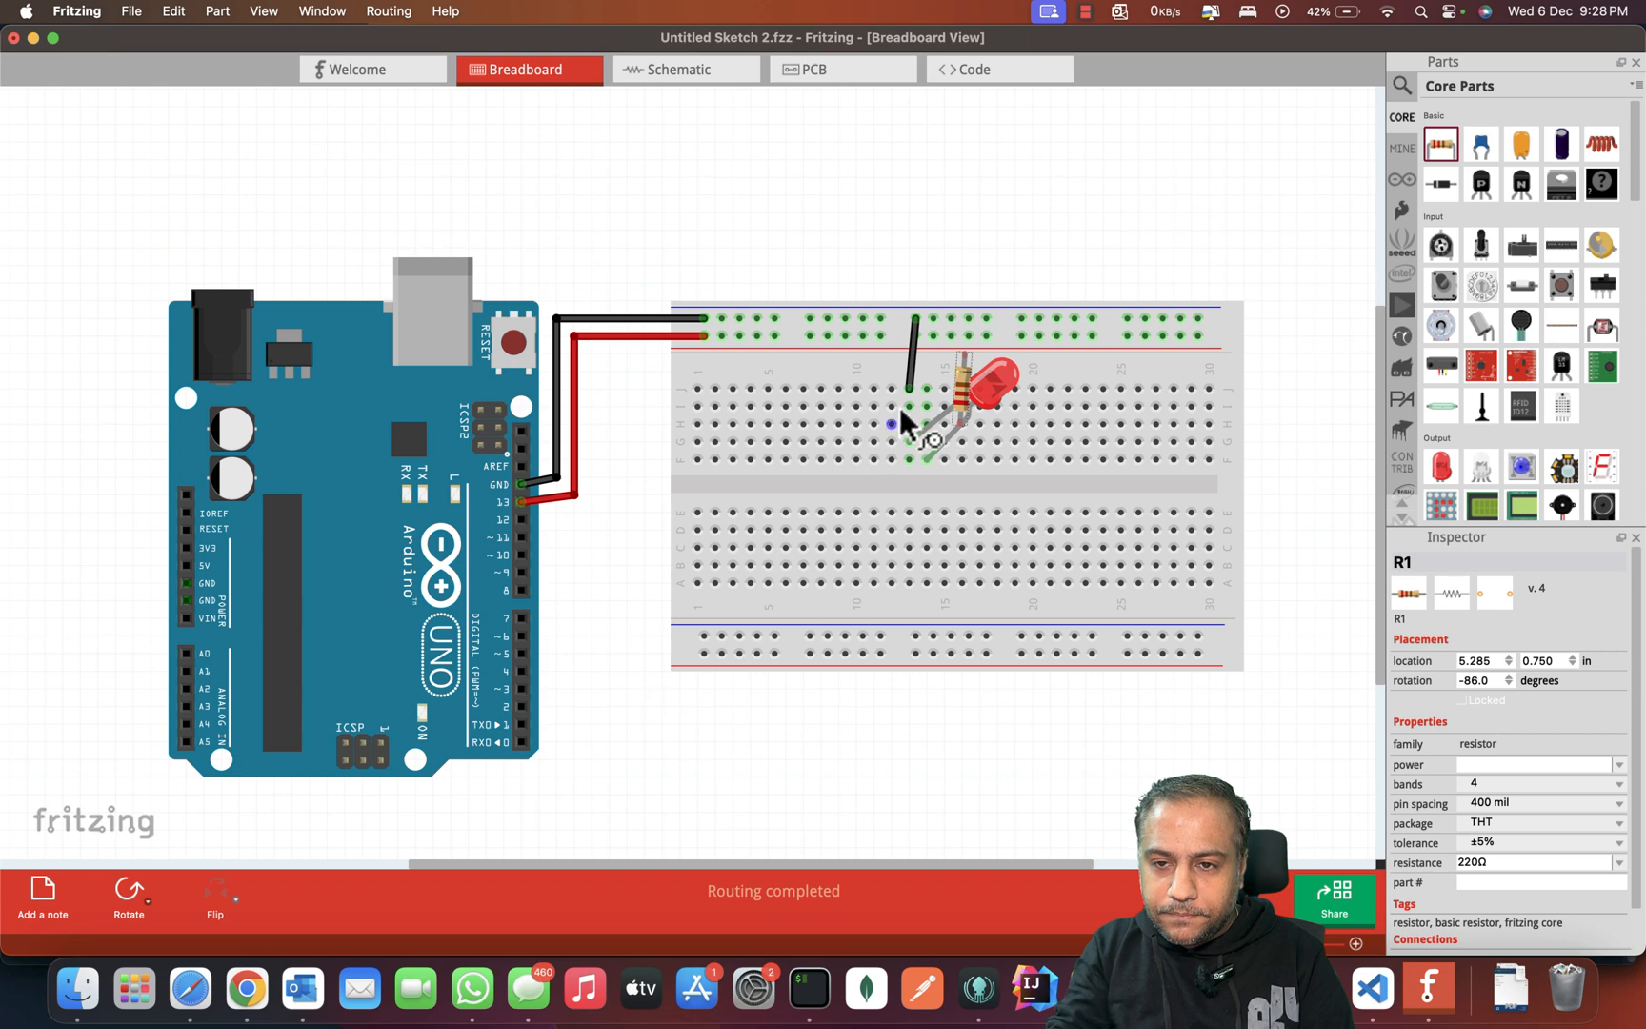
mouse_move(962, 383)
mouse_down()
mouse_move(931, 381)
mouse_move(933, 365)
mouse_up()
click(966, 381)
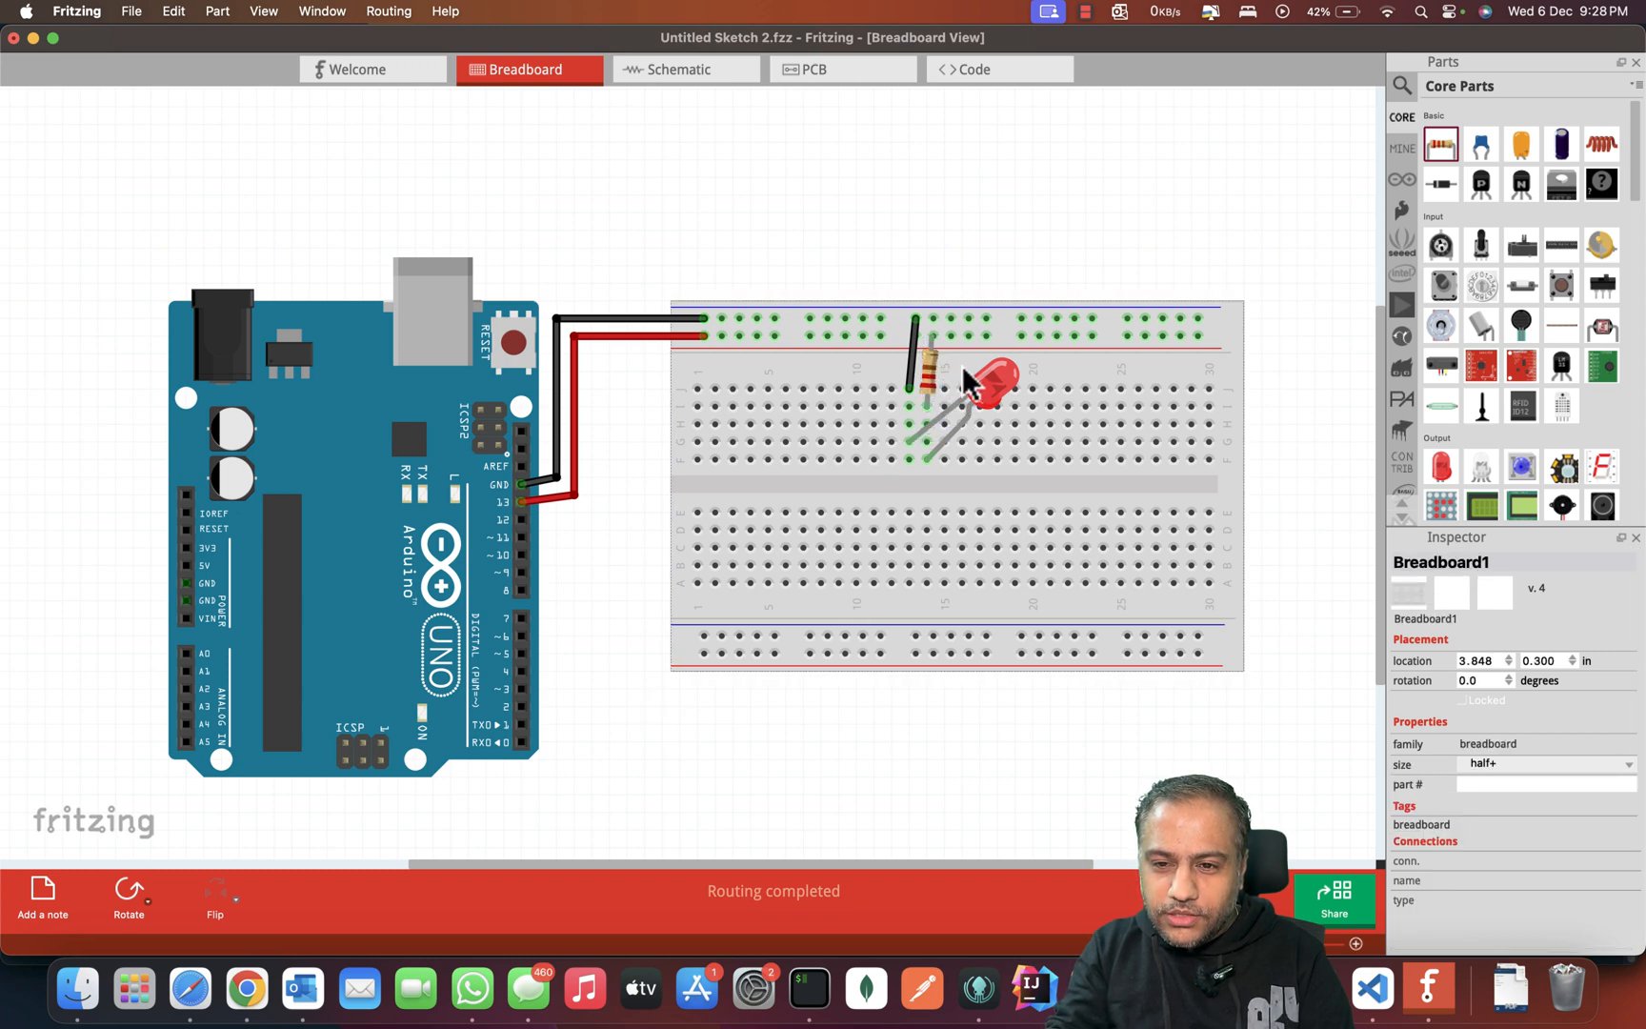
click(933, 339)
click(981, 341)
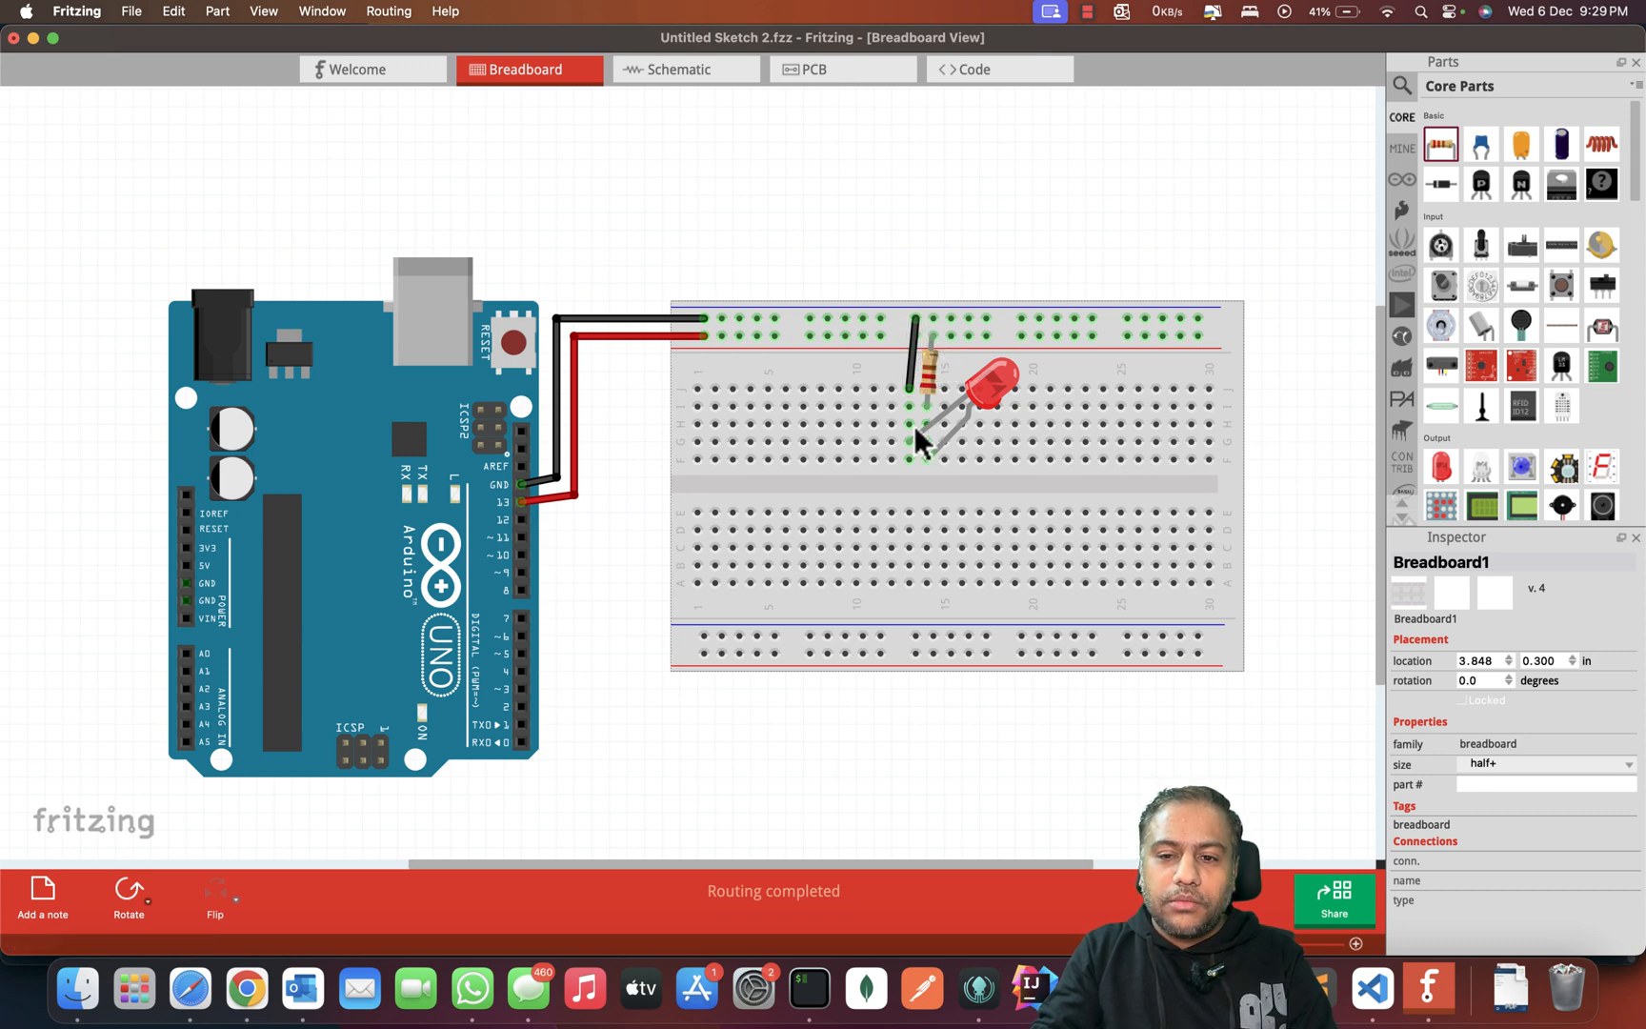
Step: Move the short black jumper and the LED's cathode leg to column 10, and the other LED leg and the resistor to column 22
drag(915, 317, 865, 317)
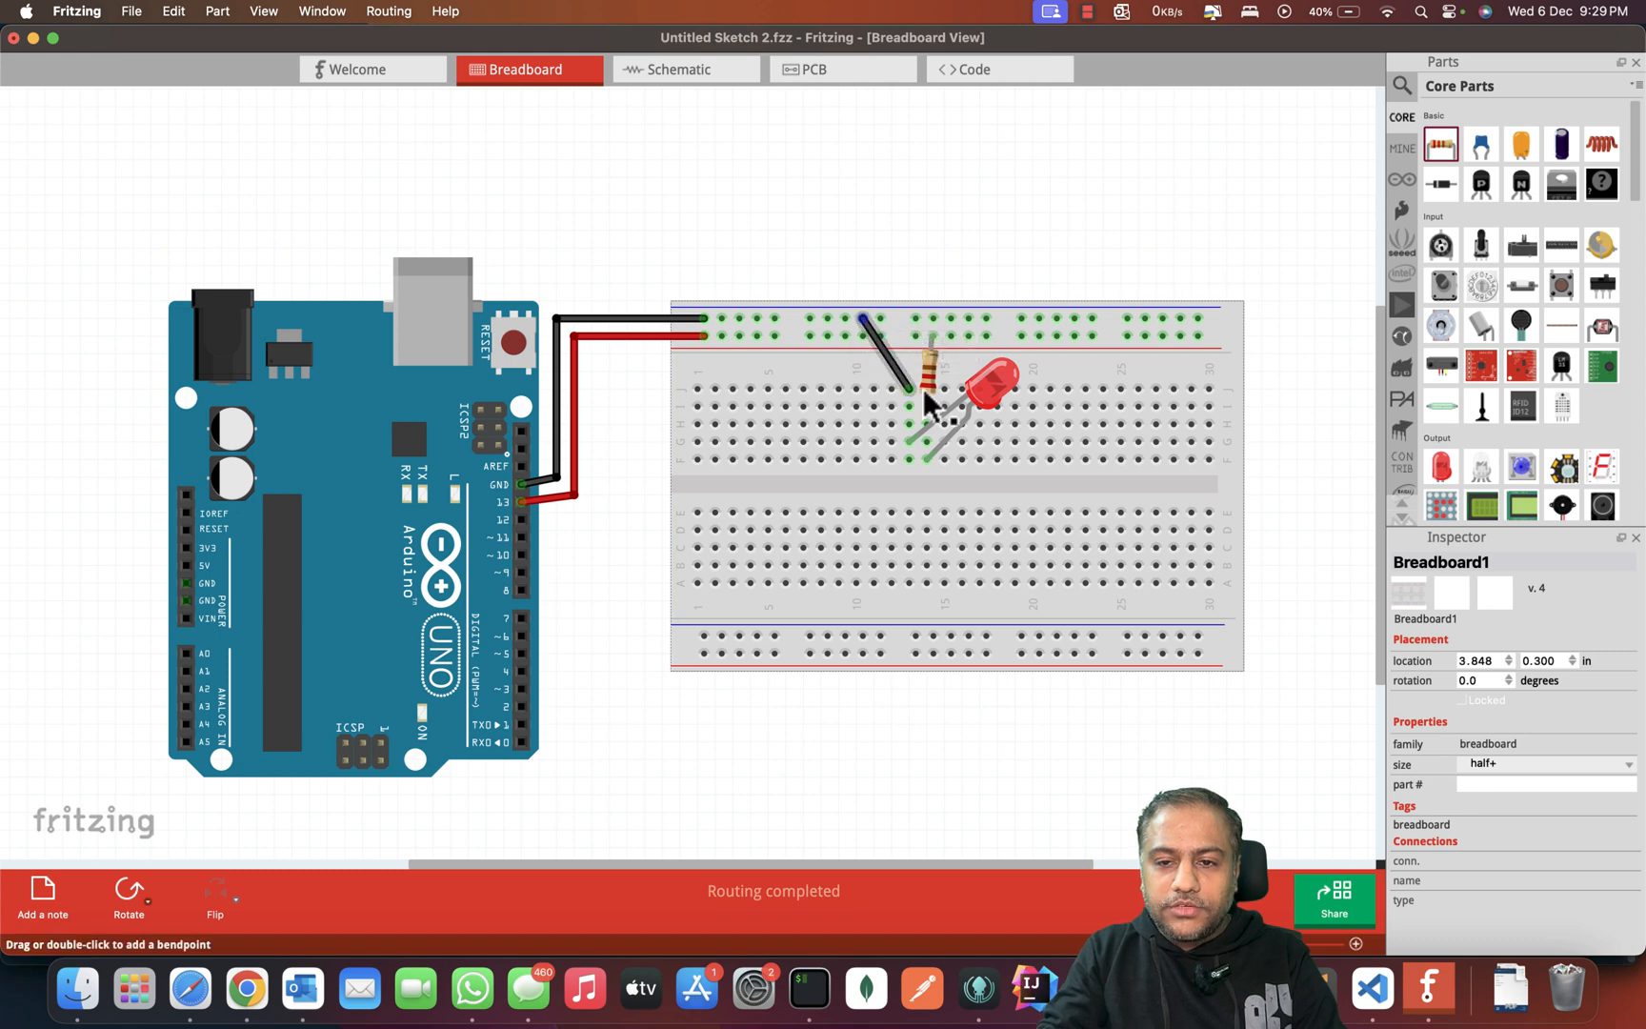
drag(911, 405, 858, 389)
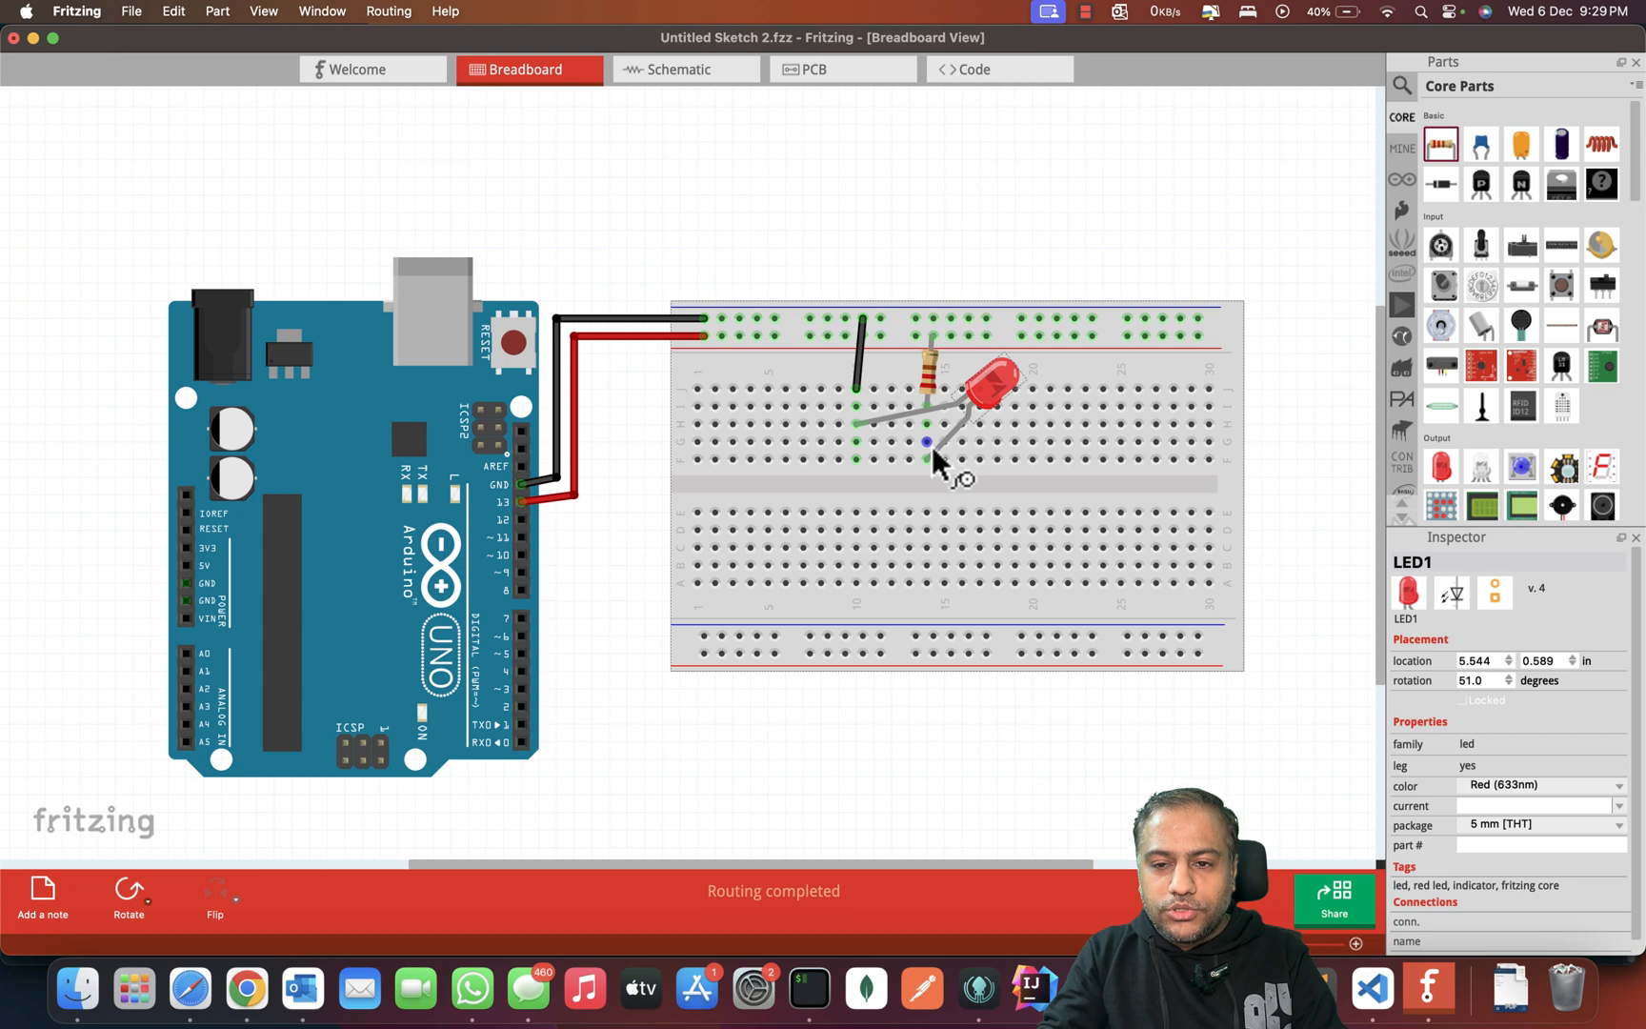
drag(934, 436, 930, 456)
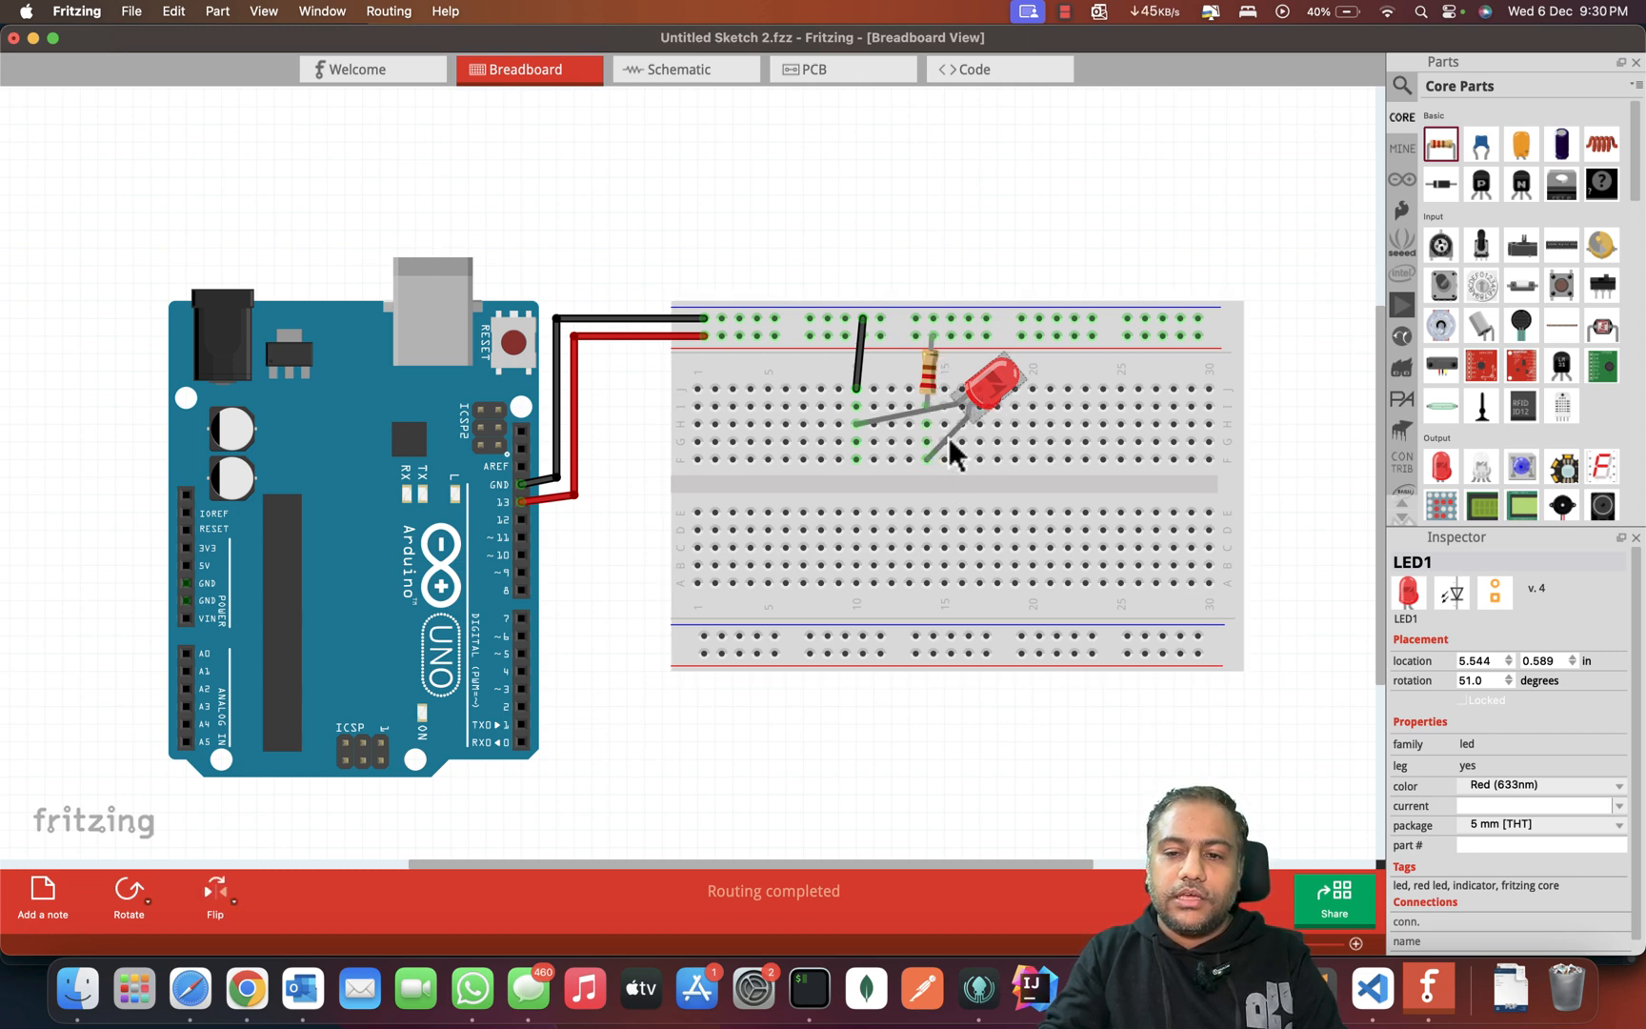
drag(928, 460, 1065, 459)
drag(930, 367, 1075, 360)
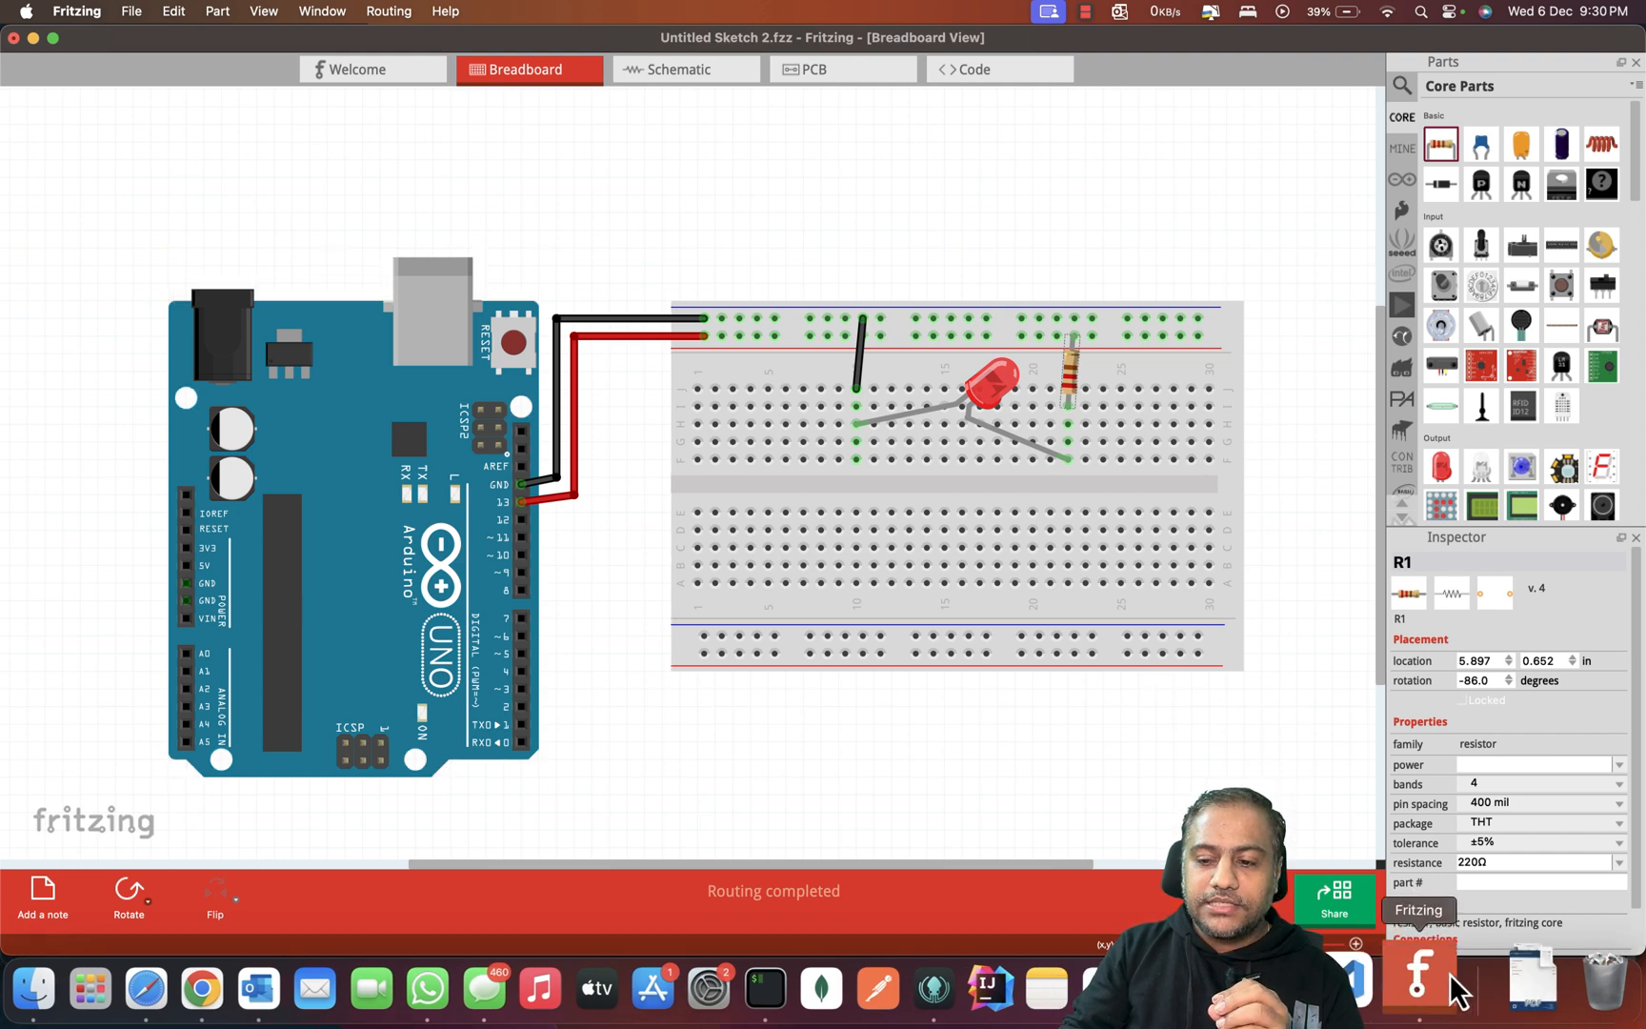
Step: Switch to VS Code and copy all the code in main.cpp
click(1379, 971)
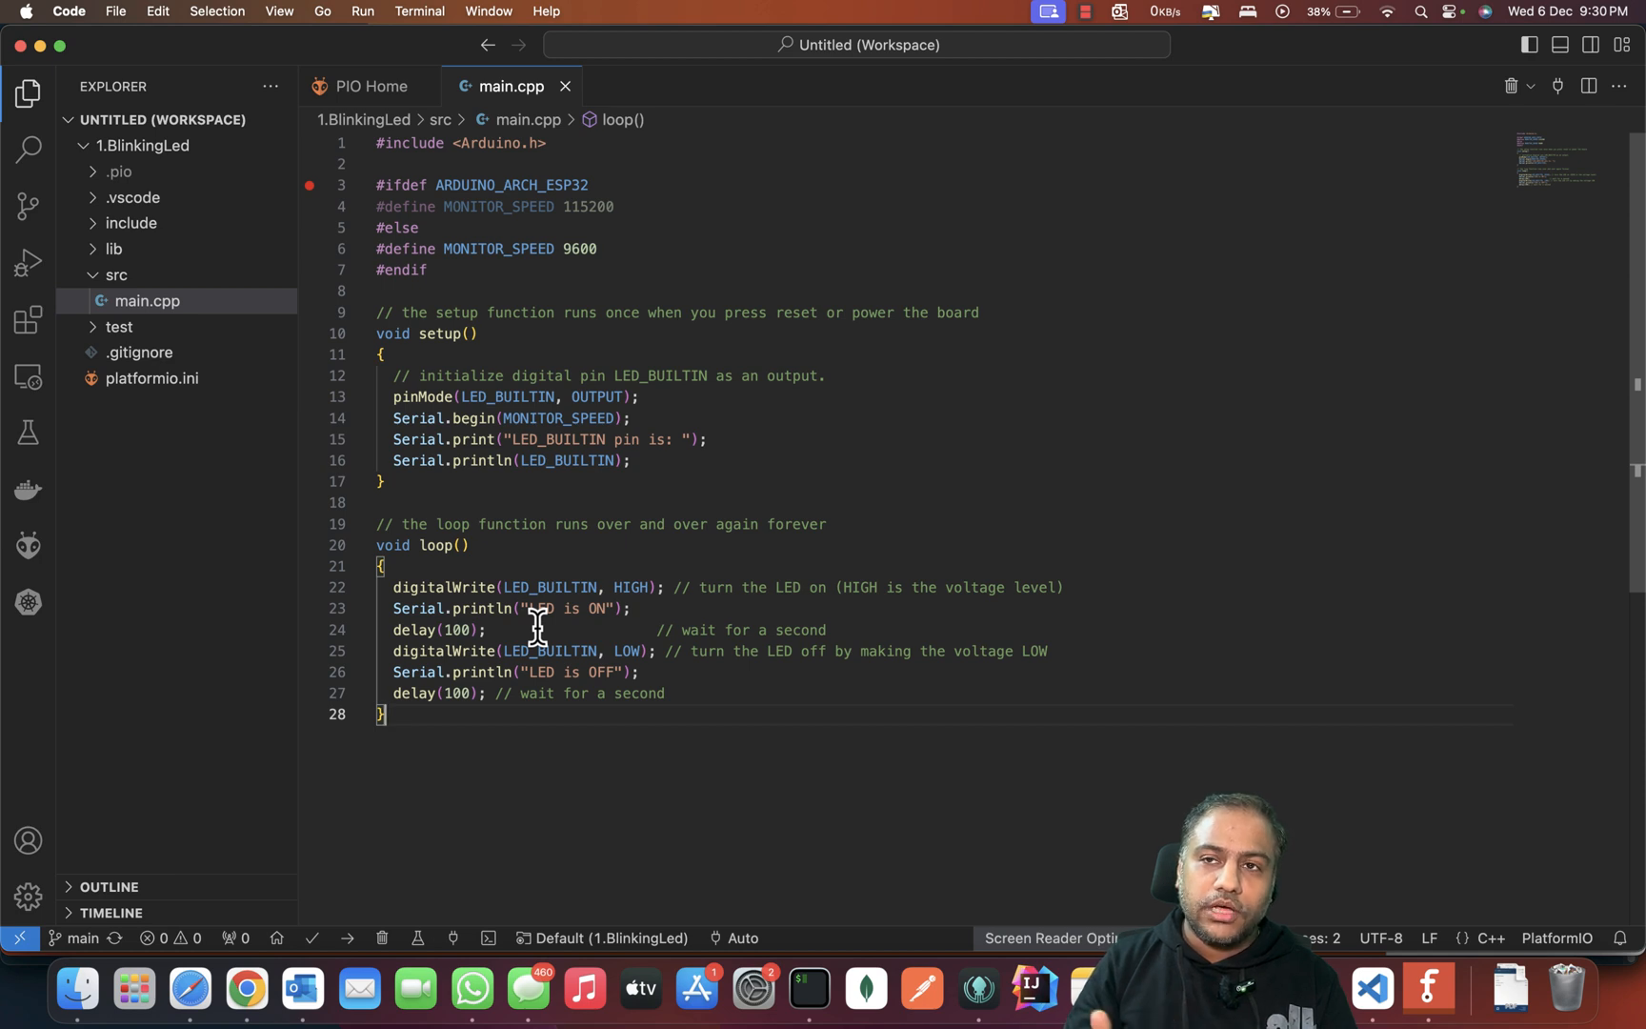
key(super+a)
key(super+c)
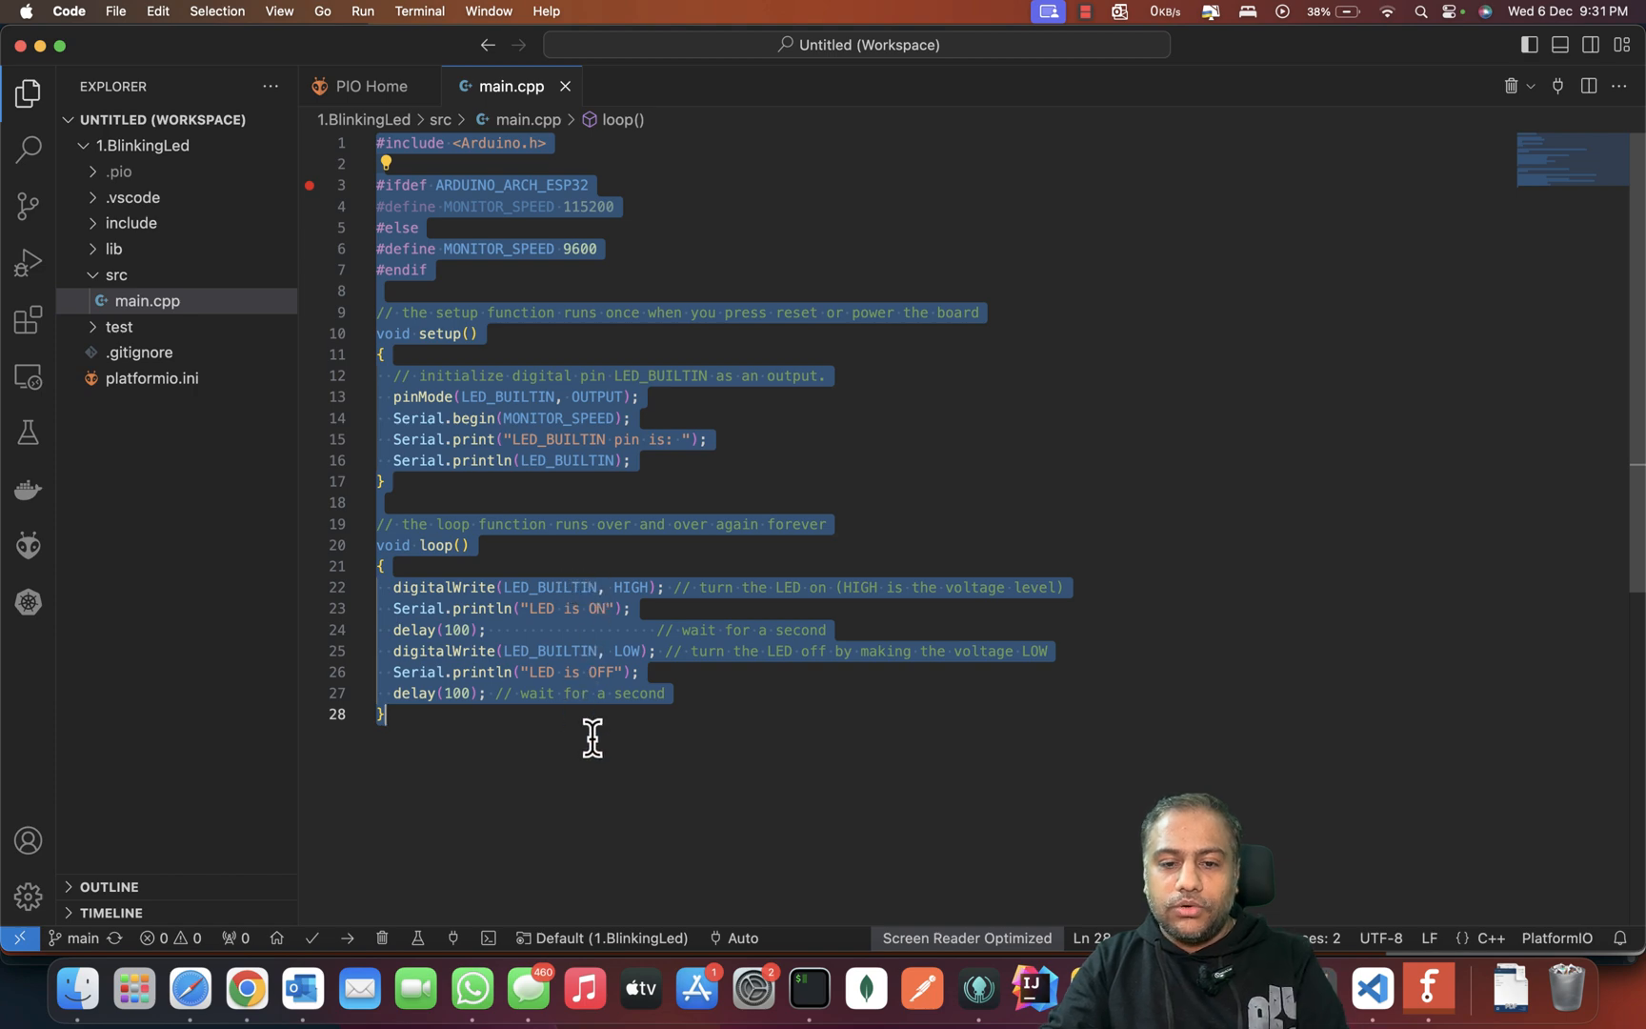
Step: Switch back to Fritzing and paste the copied blinking LED code into the sketch's empty code file
click(1414, 996)
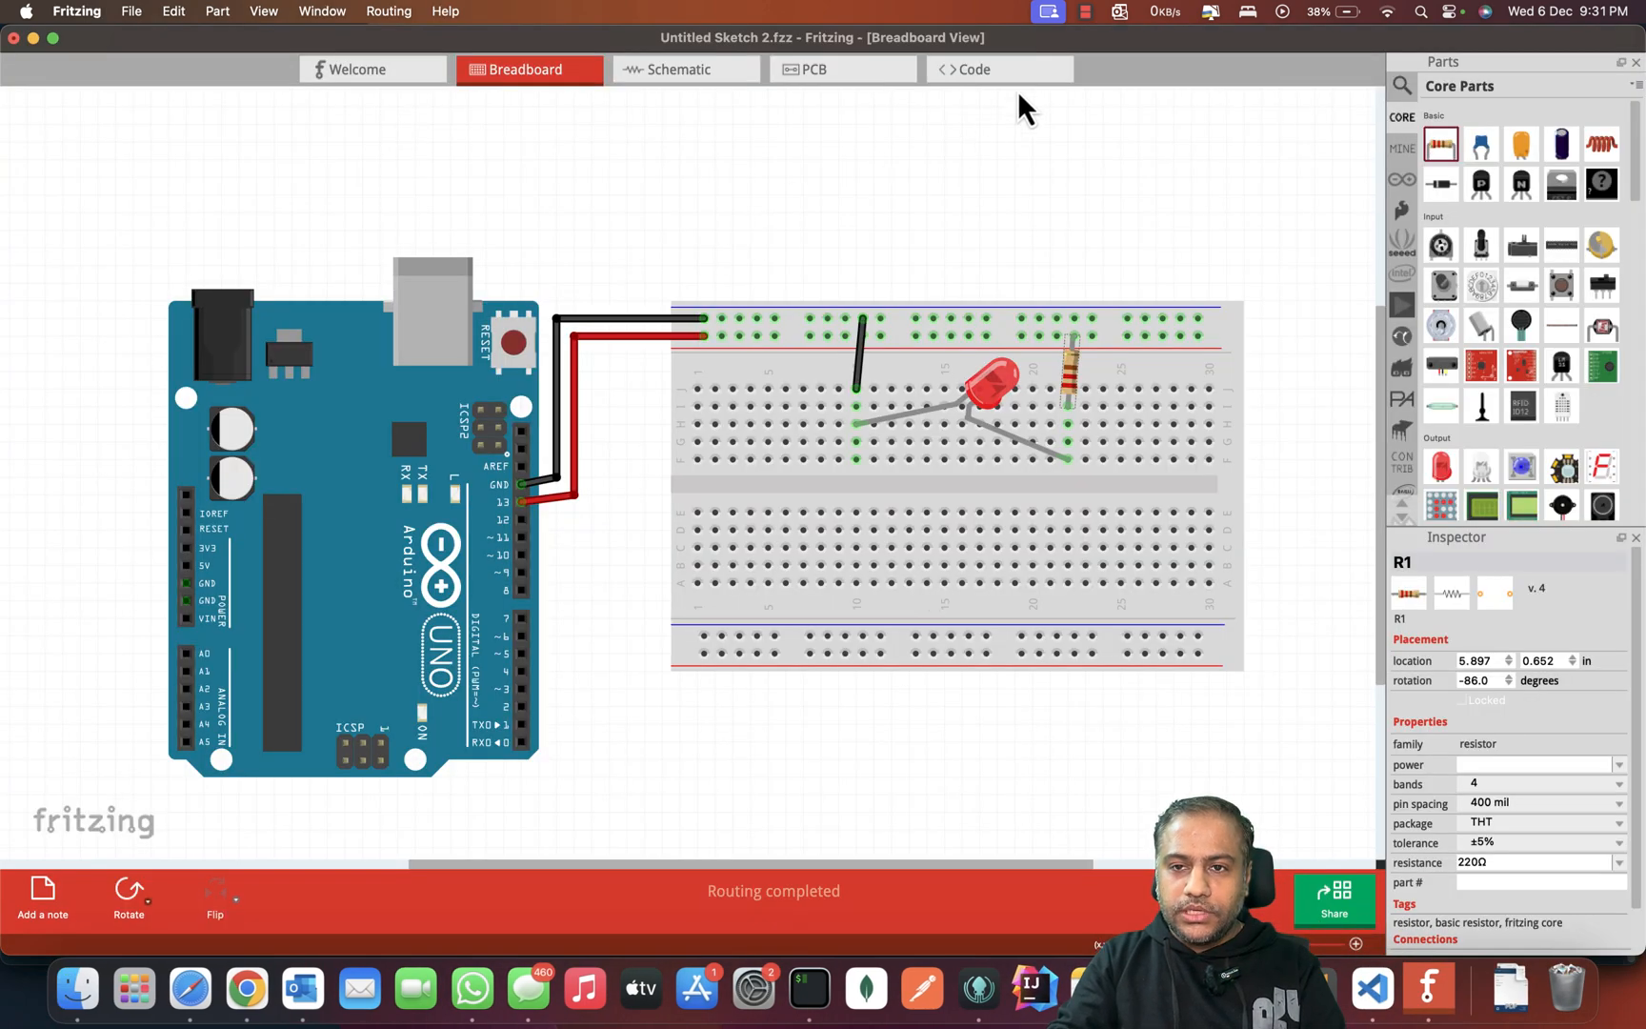
click(996, 72)
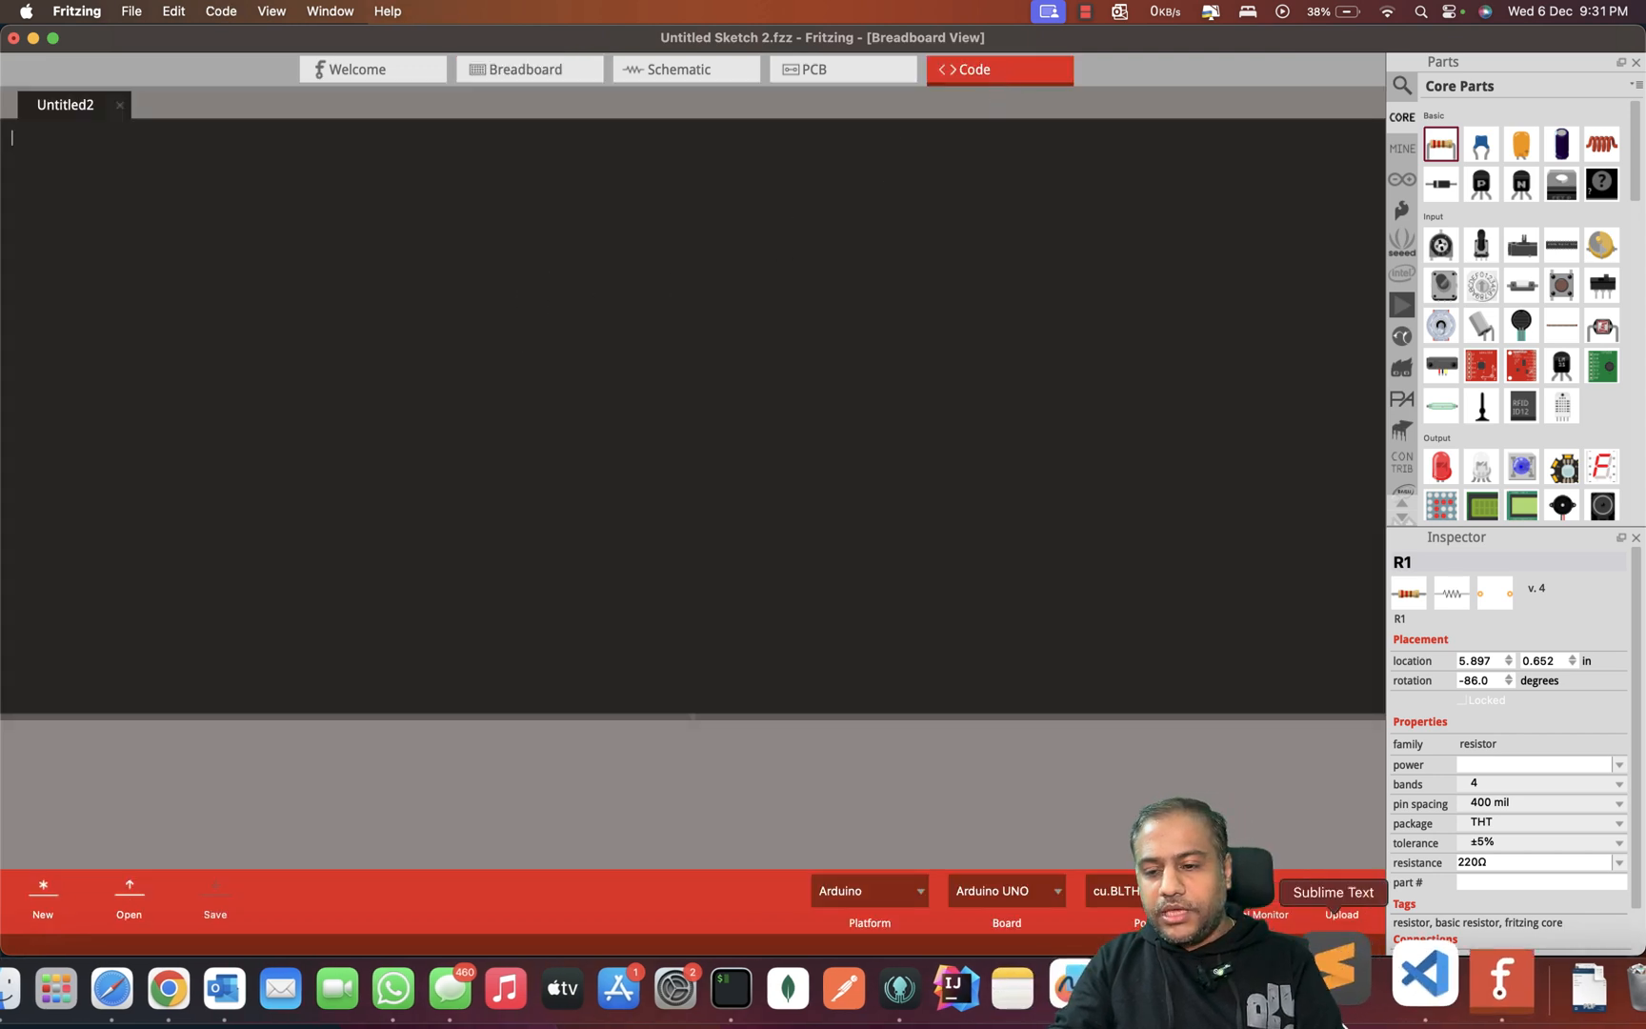
click(1372, 988)
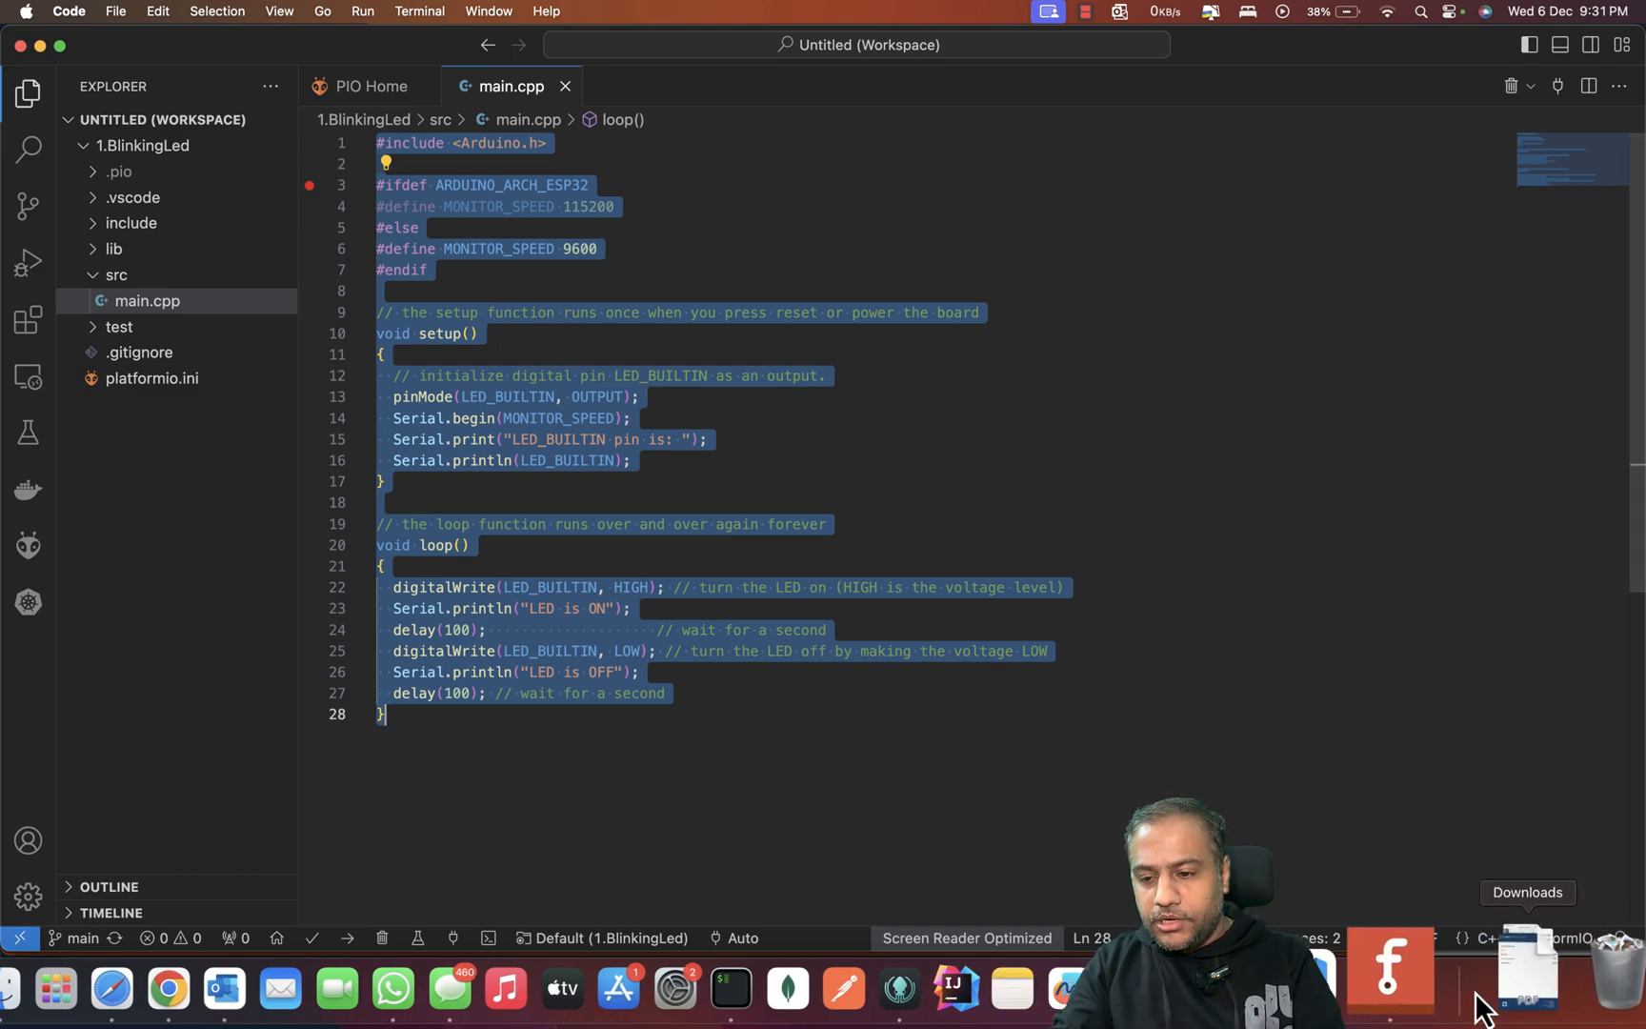
click(1429, 988)
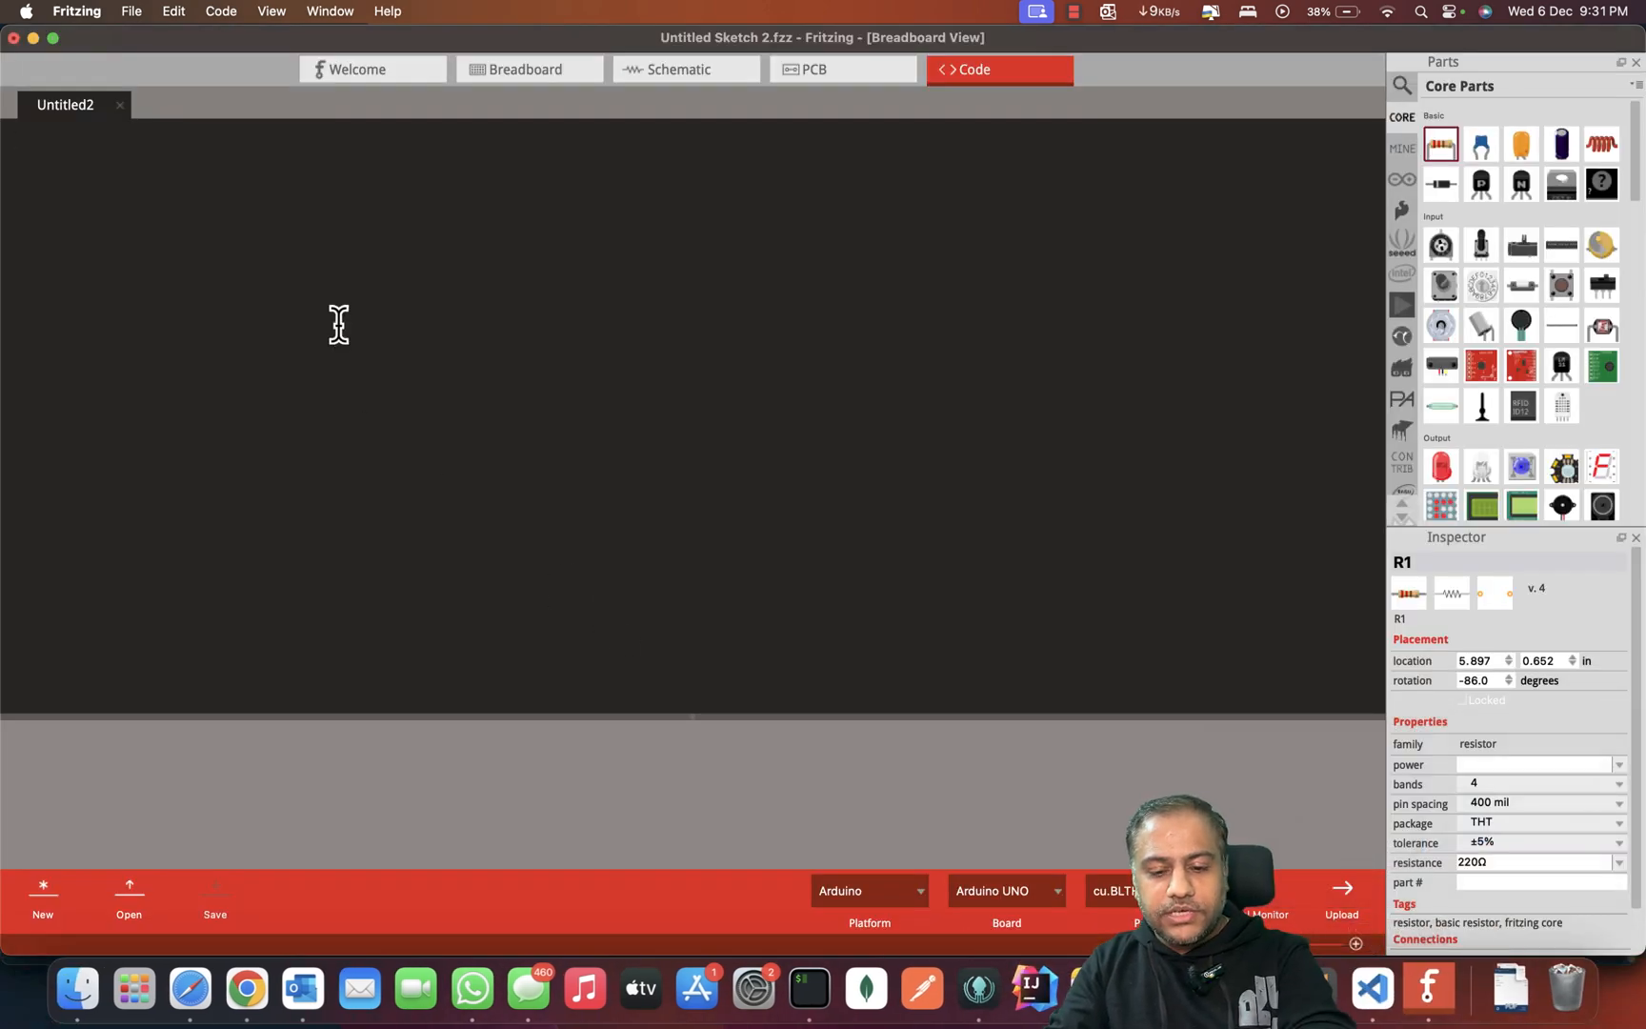
key(super+v)
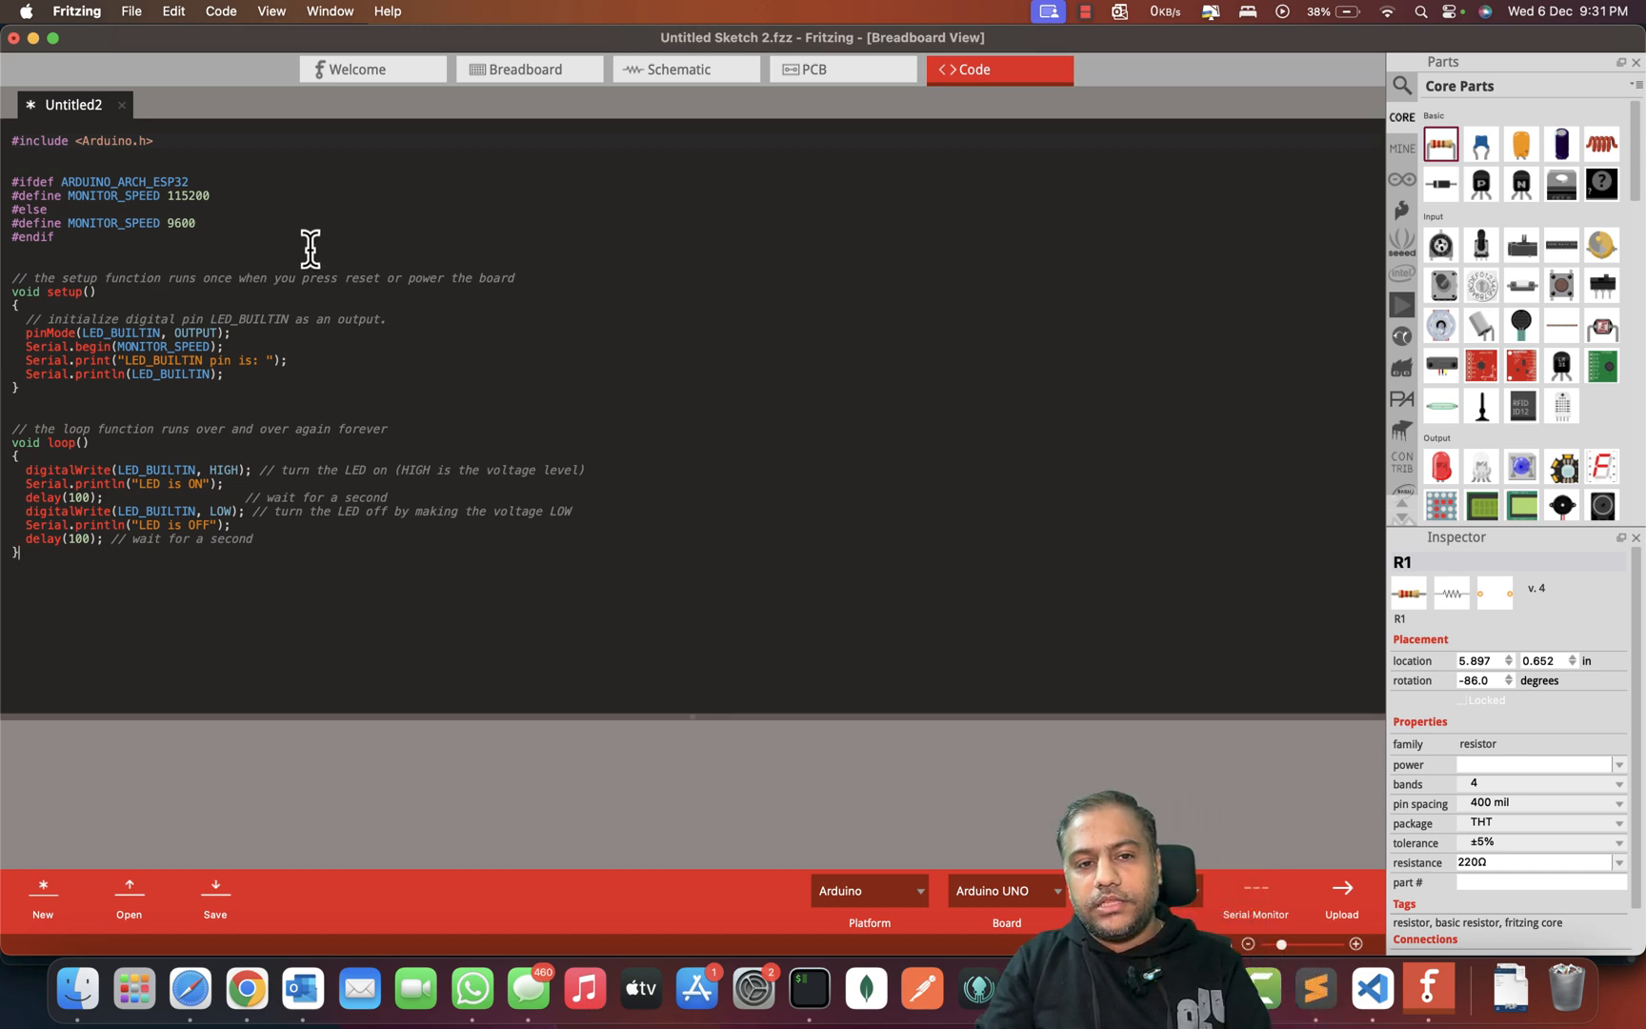
Step: In the schematic, move the LED symbol to 1.755, 2.105 in, level with the end of the Arduino's GND pin
click(548, 74)
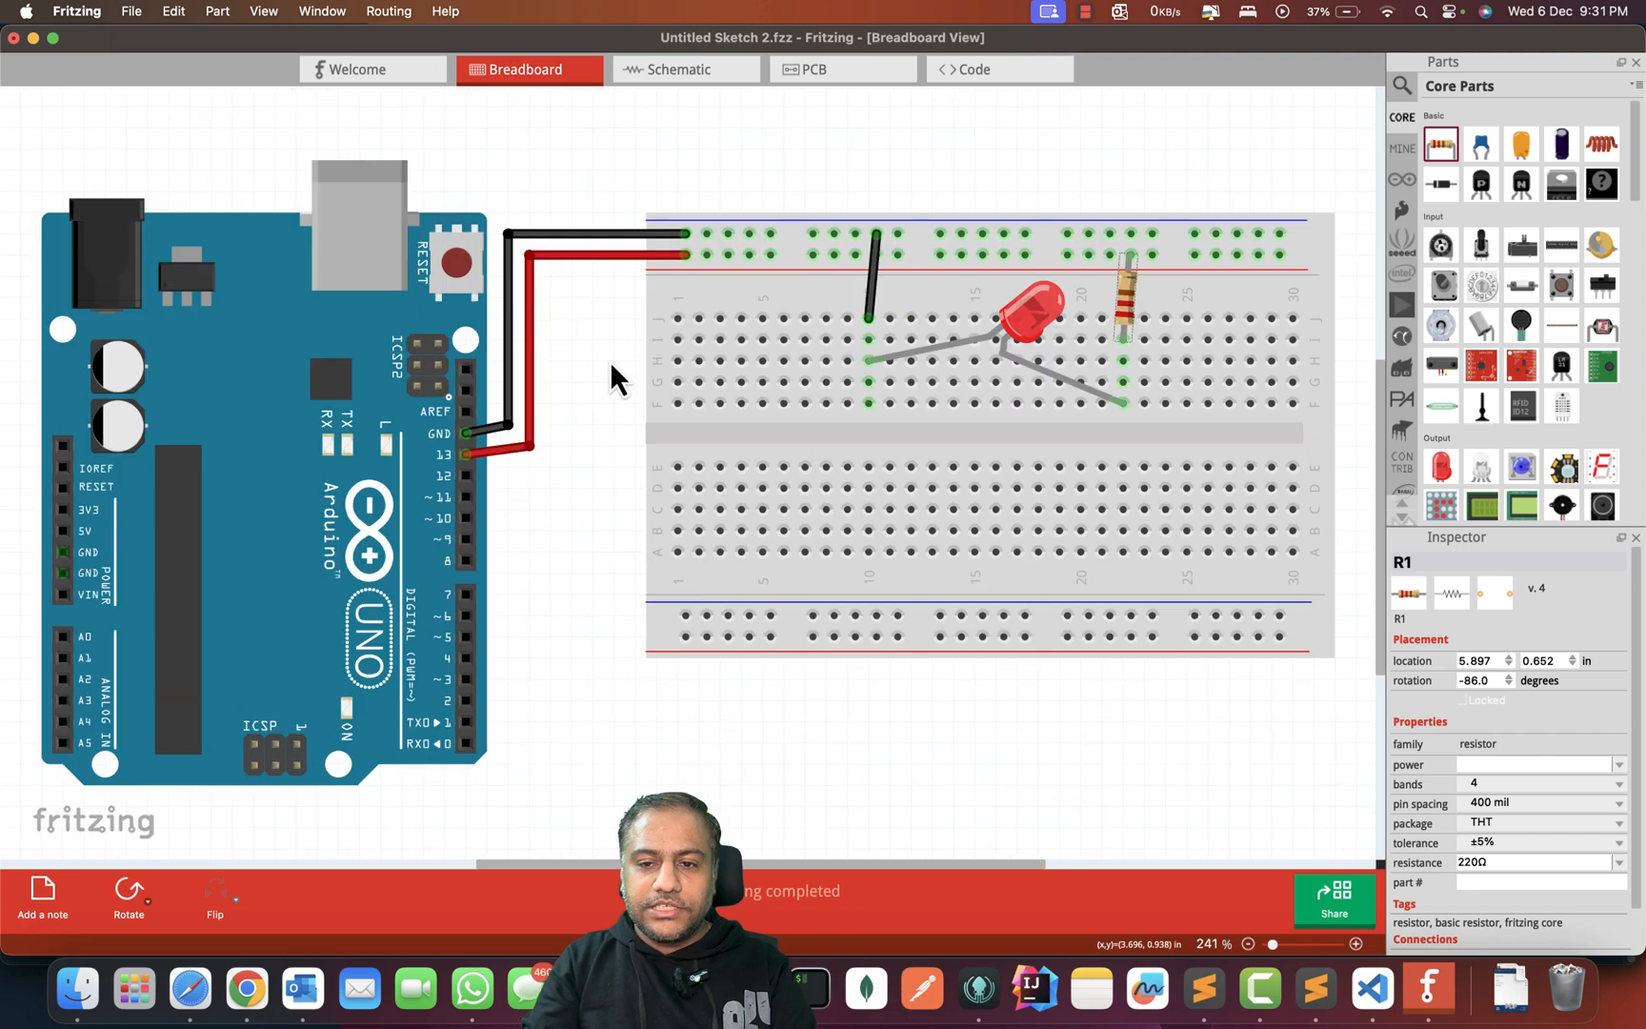
click(701, 74)
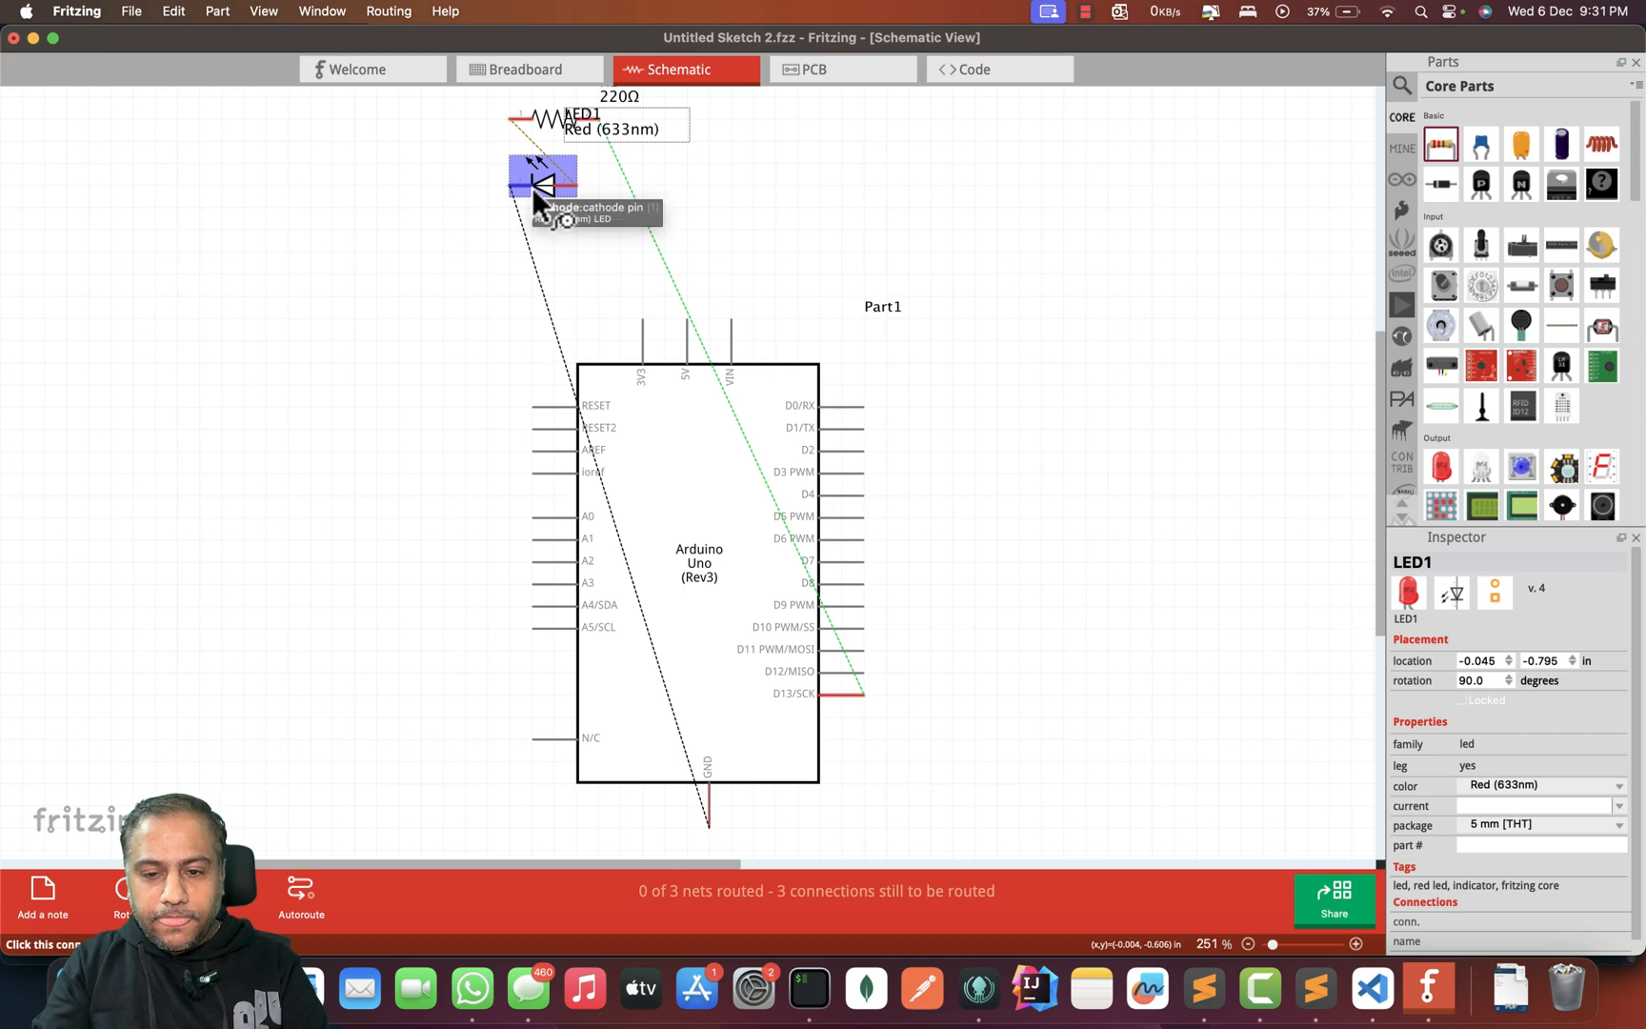
click(532, 187)
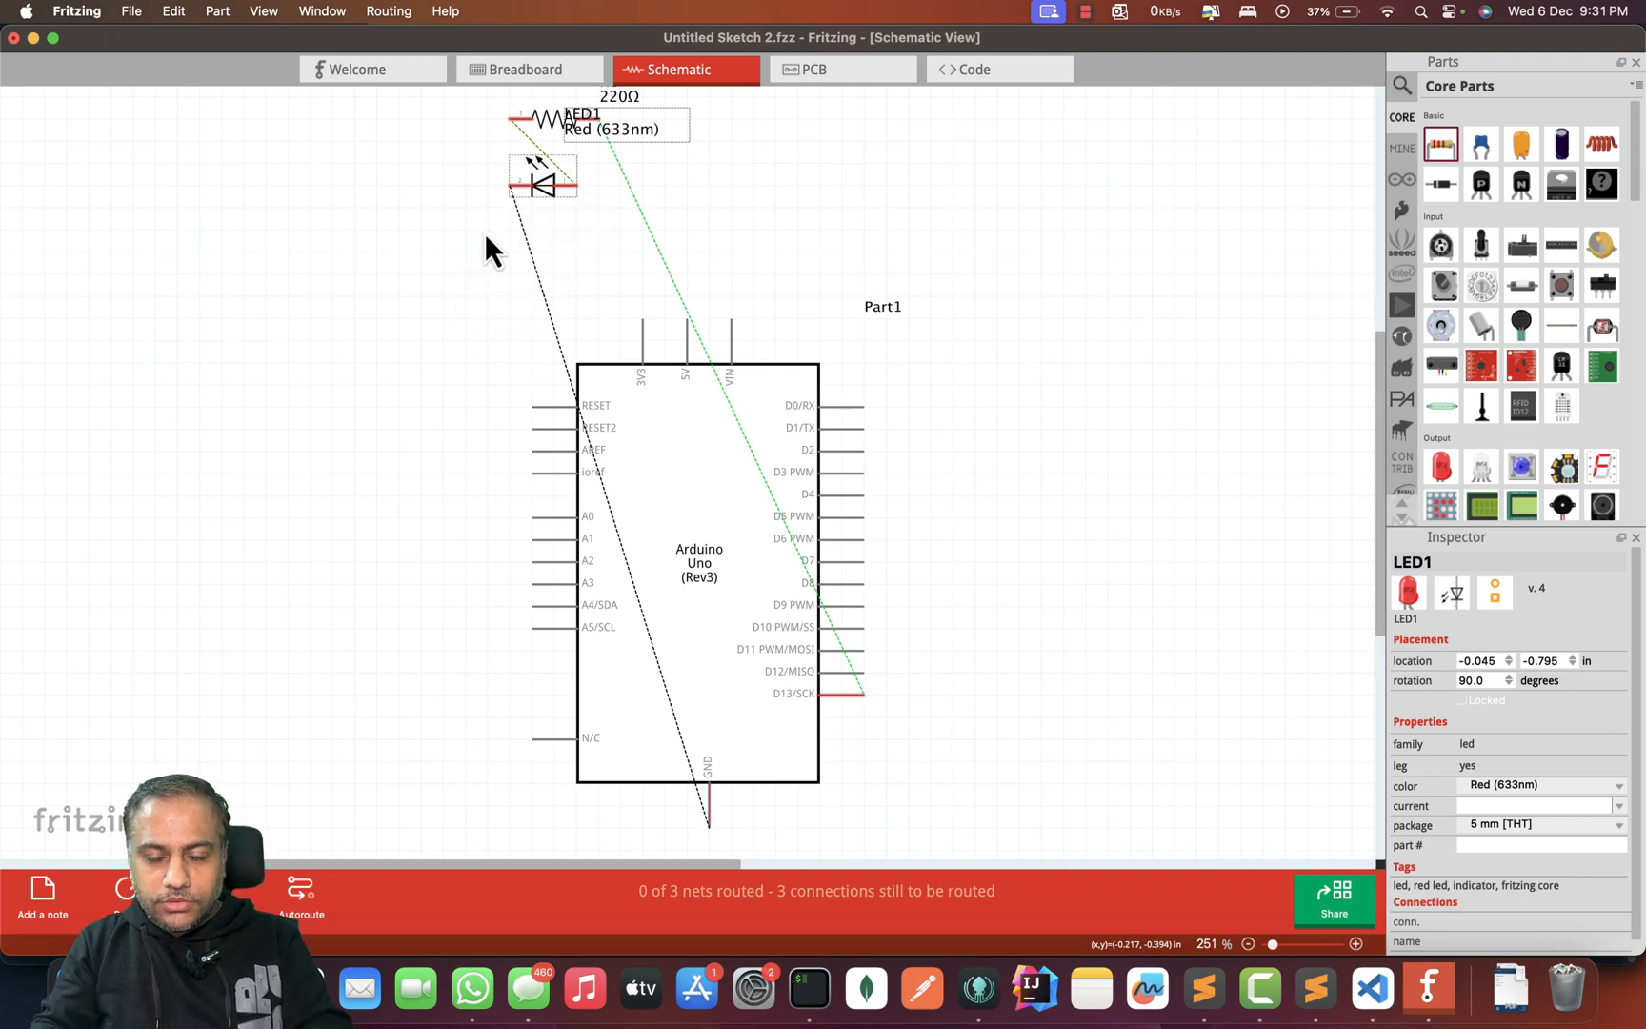
drag(551, 188, 947, 831)
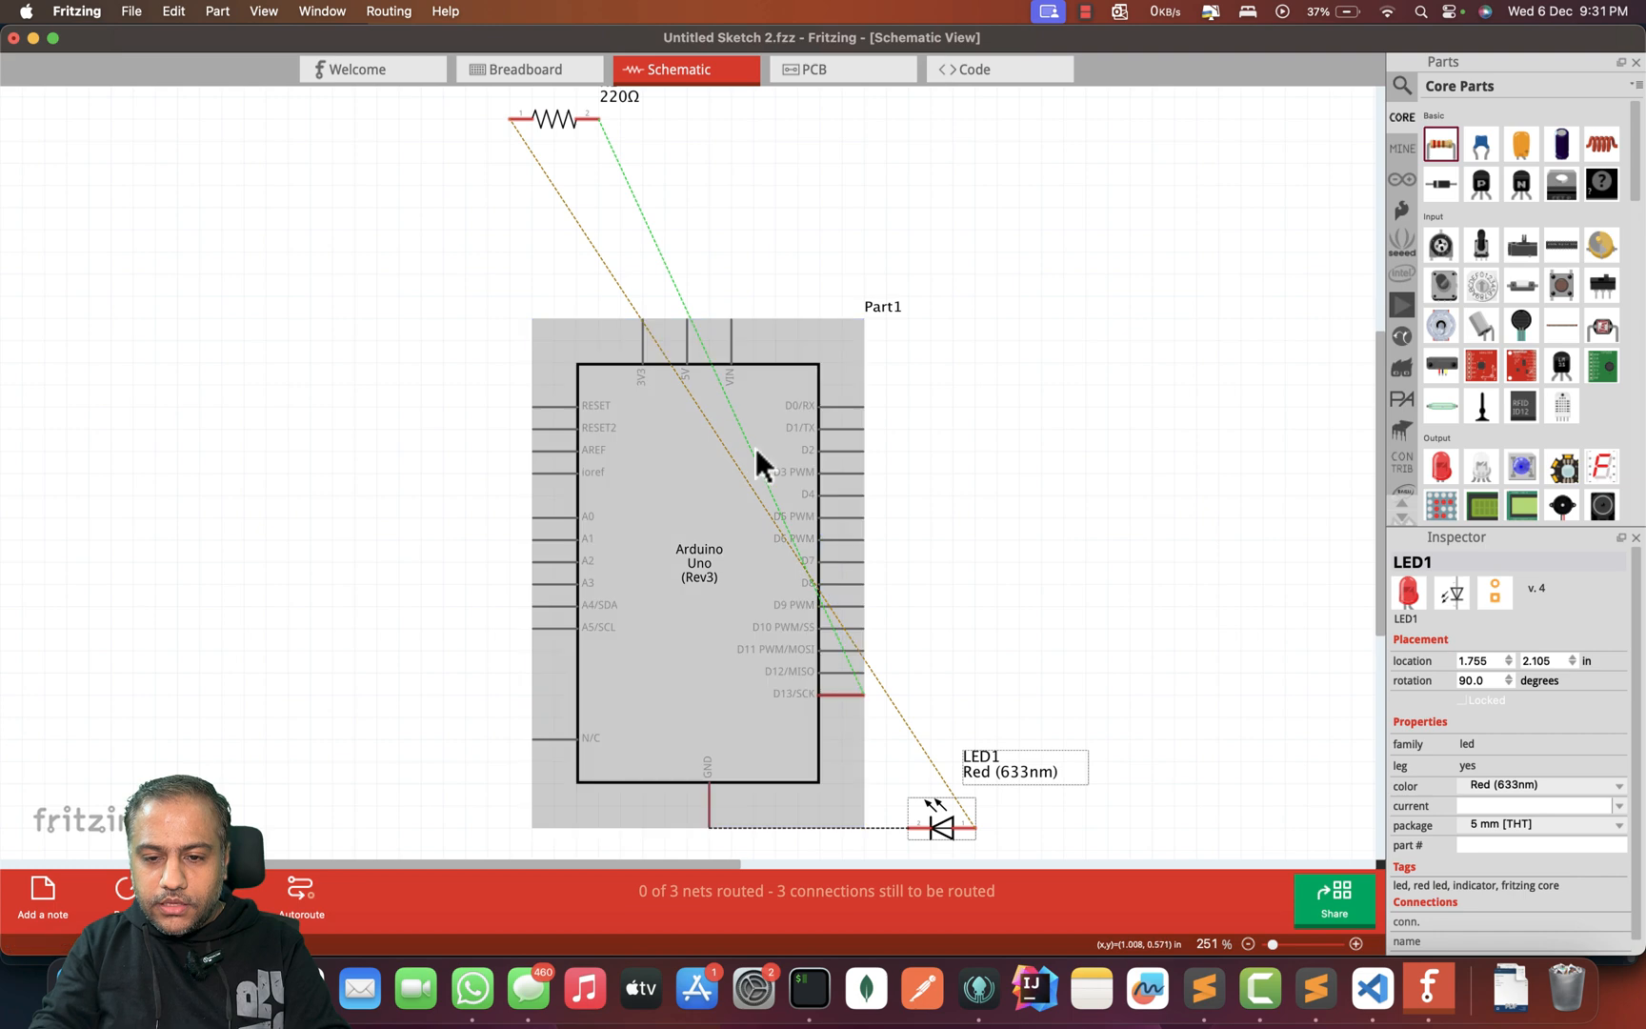
Step: Rotate the schematic resistor to -90 degrees and move it to 2.395, 1.857 in, with its upper end level with D13/SCK
click(557, 120)
drag(558, 120, 1000, 552)
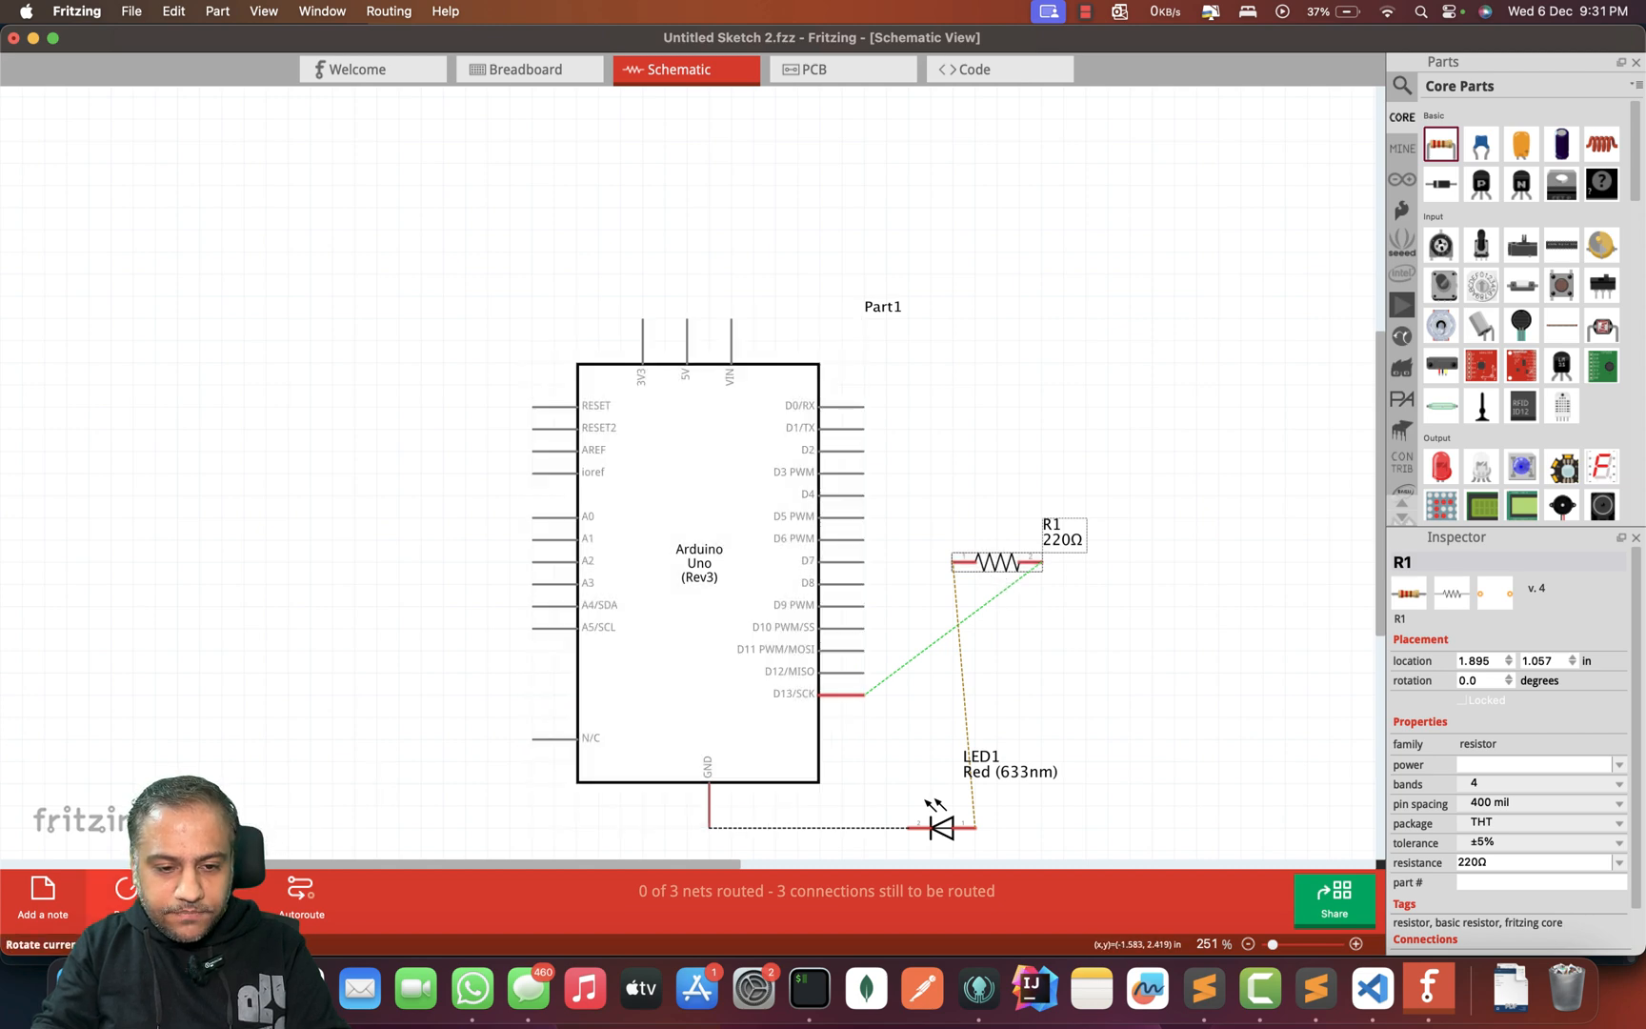
click(125, 890)
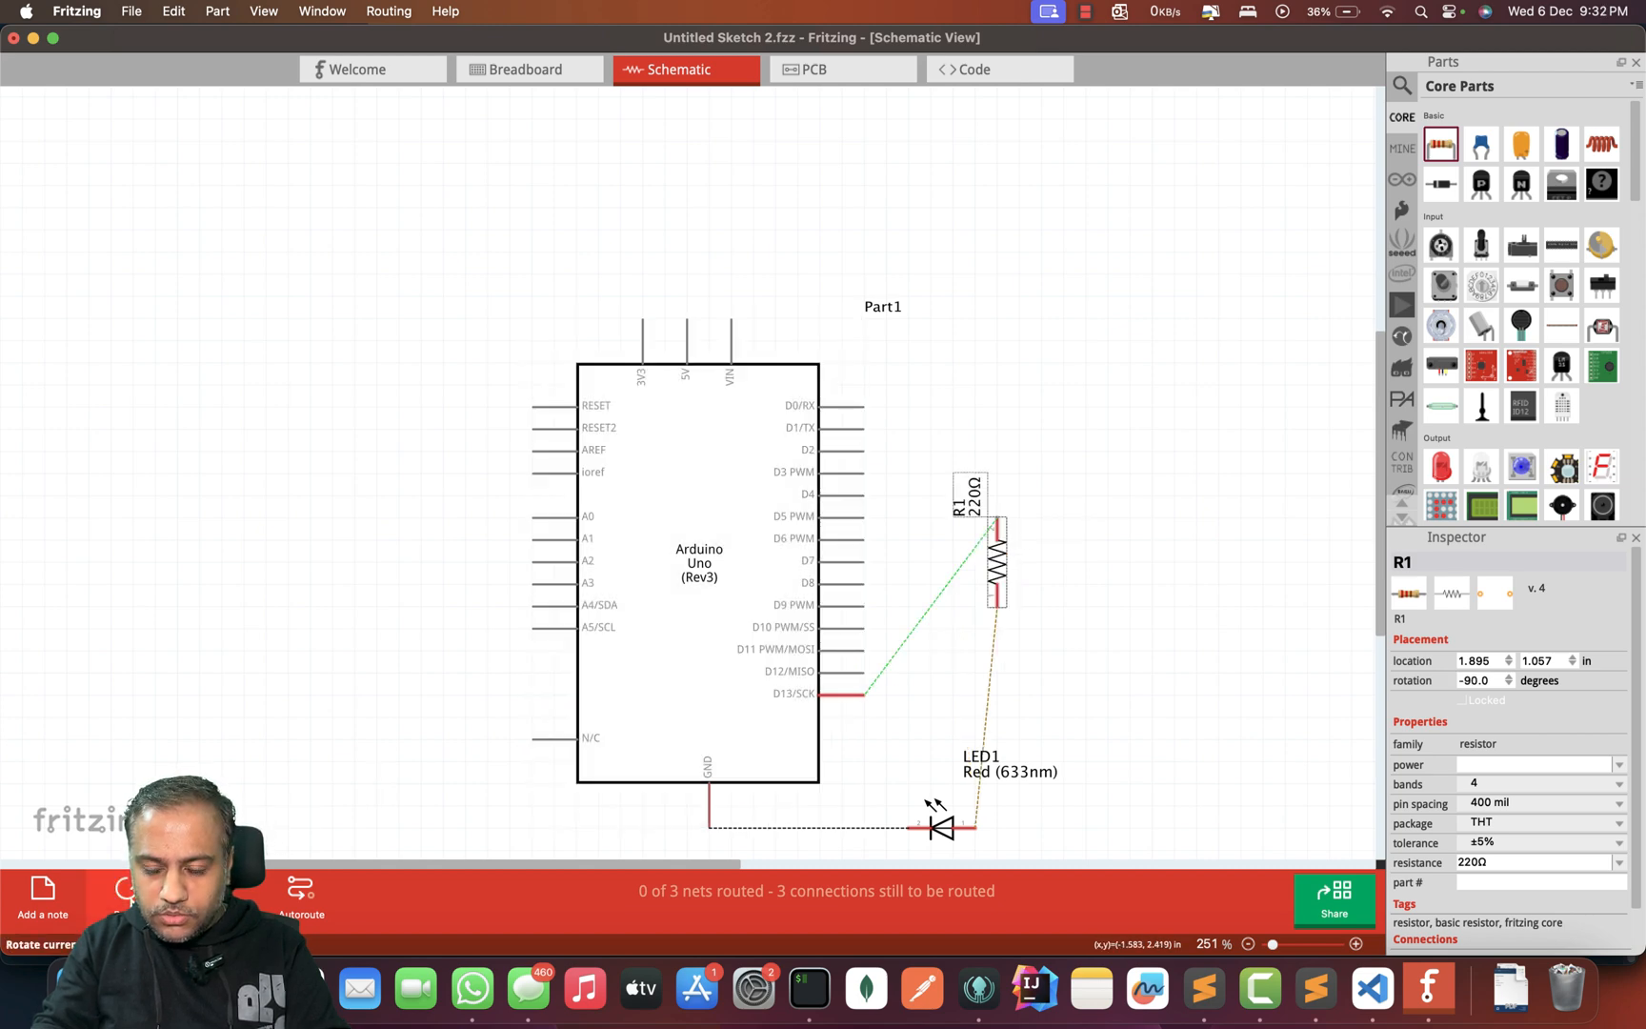
drag(999, 575, 1105, 763)
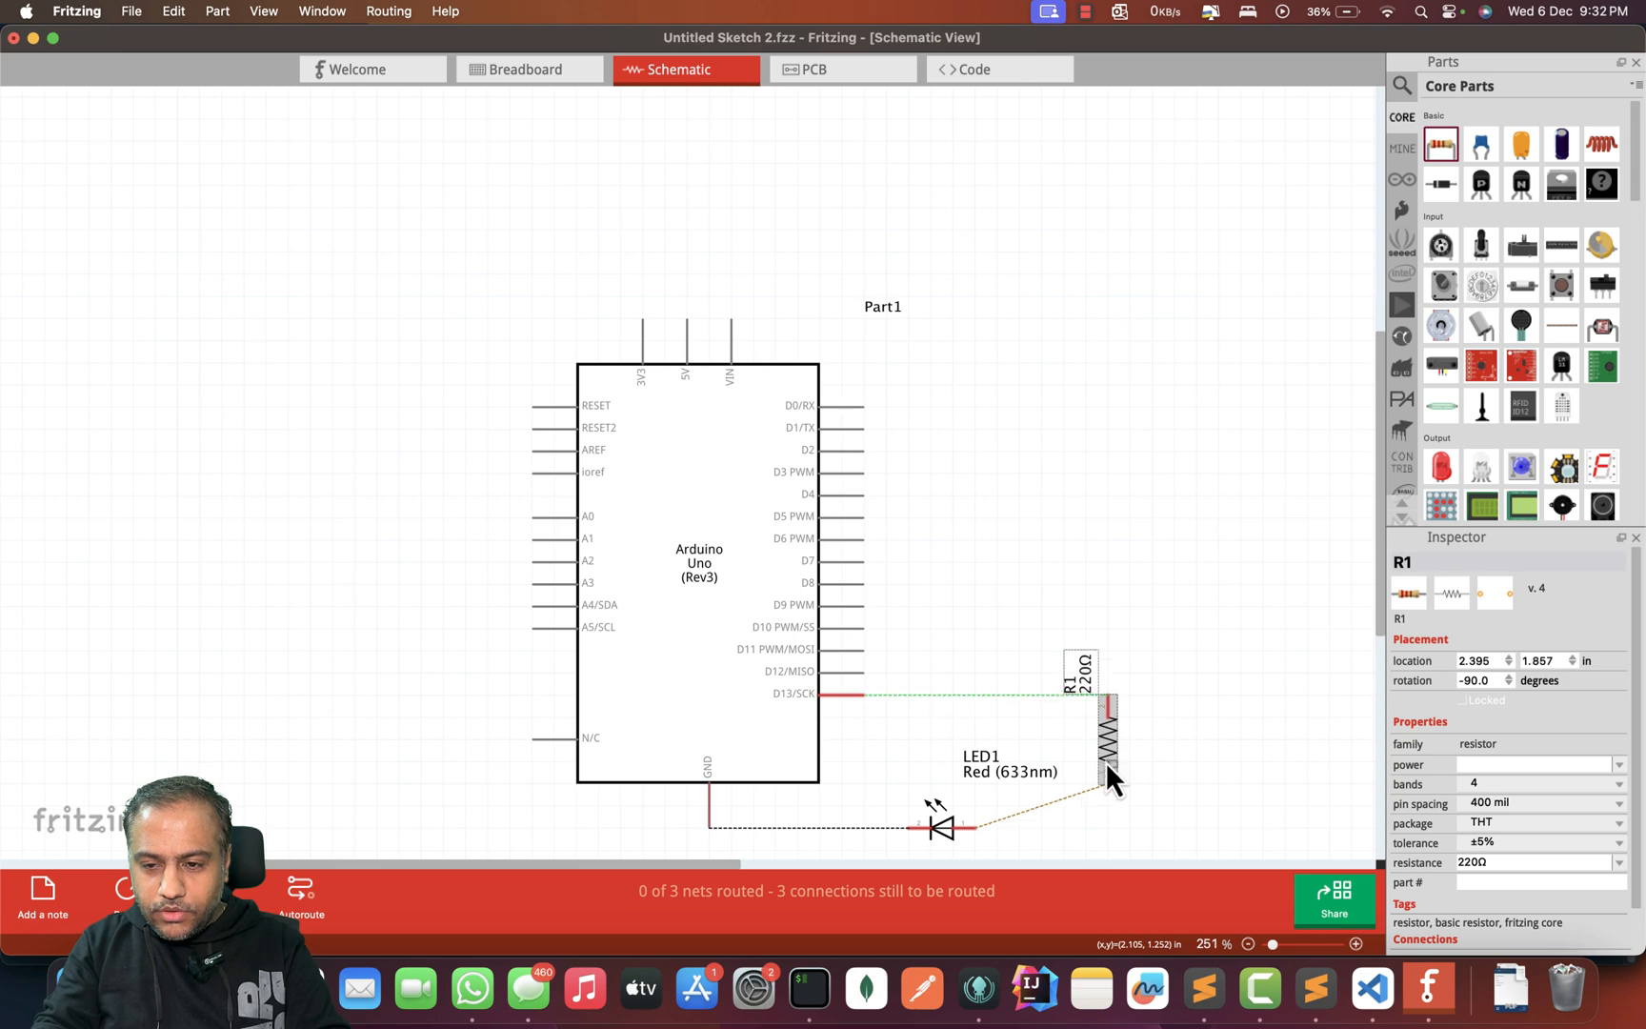
Step: Autoroute the schematic, straighten the kinked trace between D13/SCK and the resistor, and delete that trace
click(293, 892)
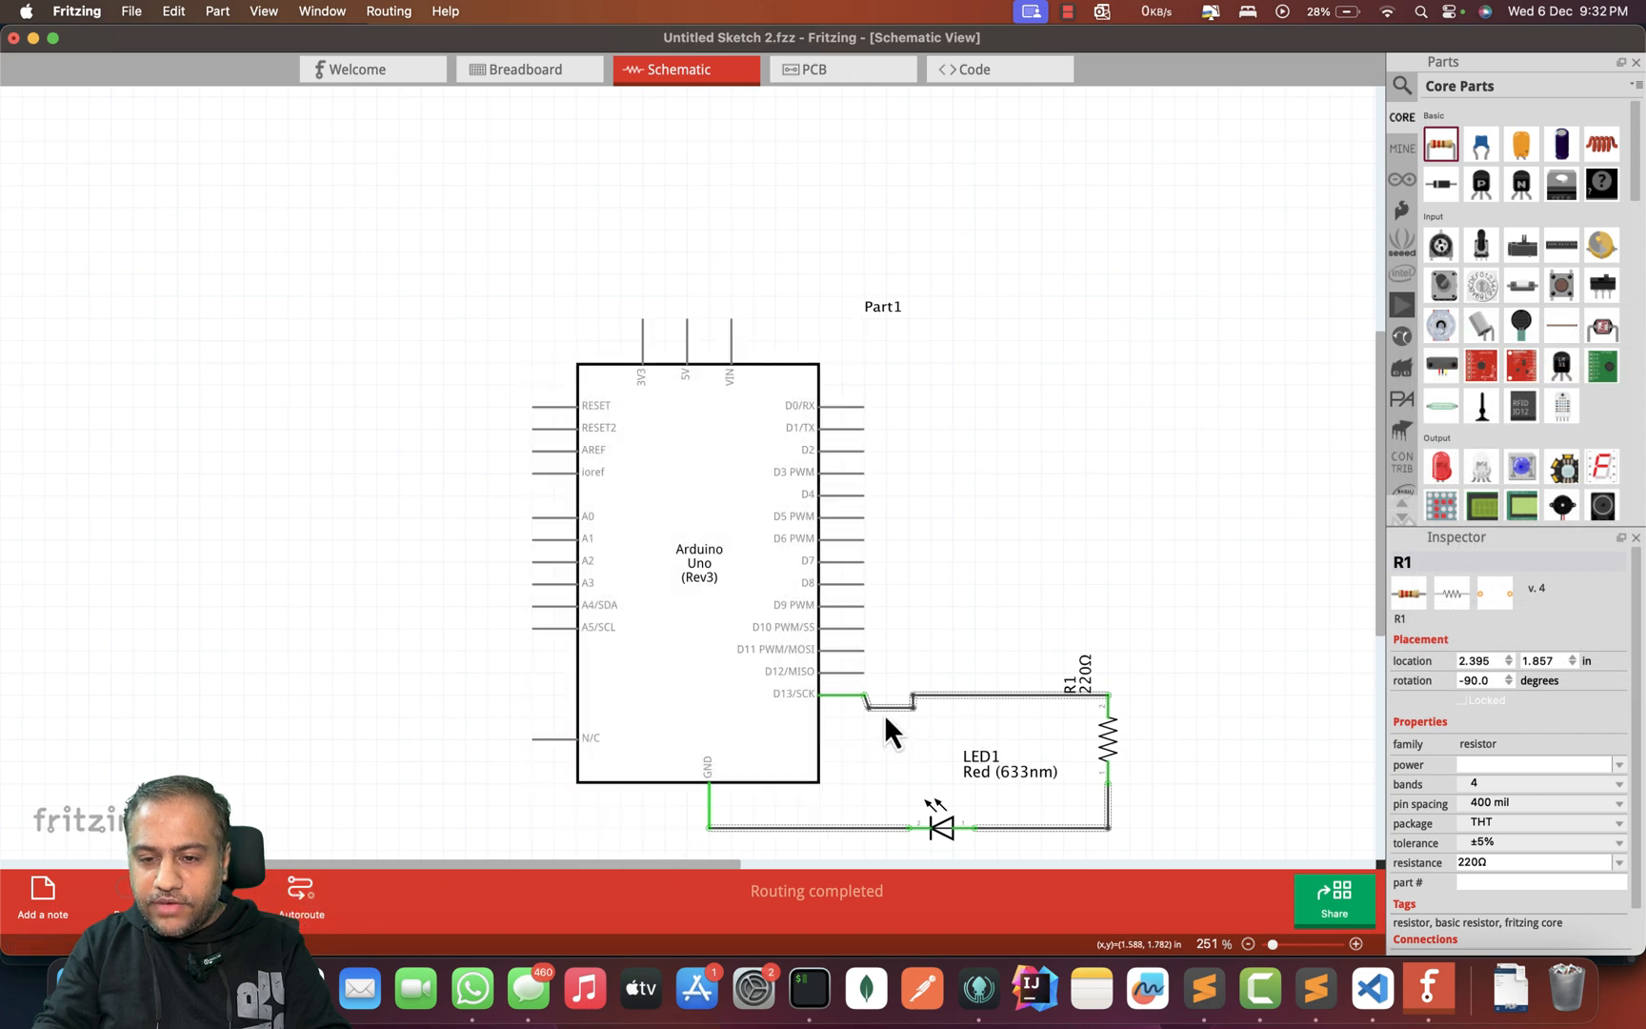
drag(872, 709, 911, 698)
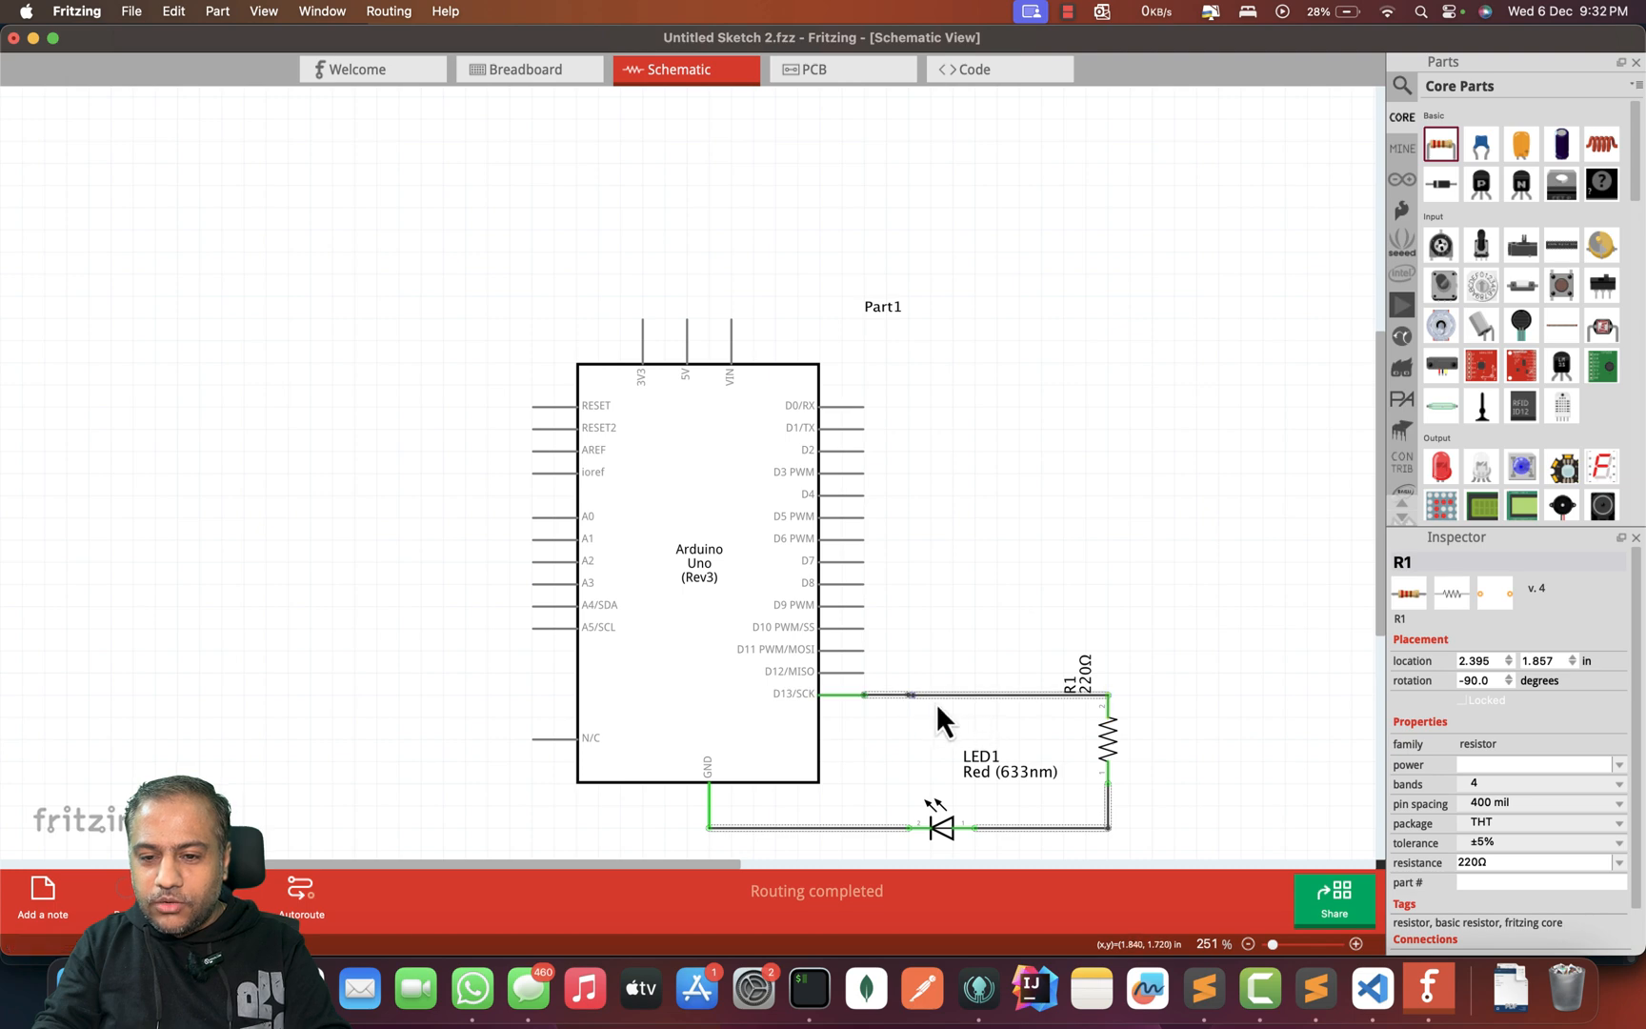
click(931, 697)
key(Delete)
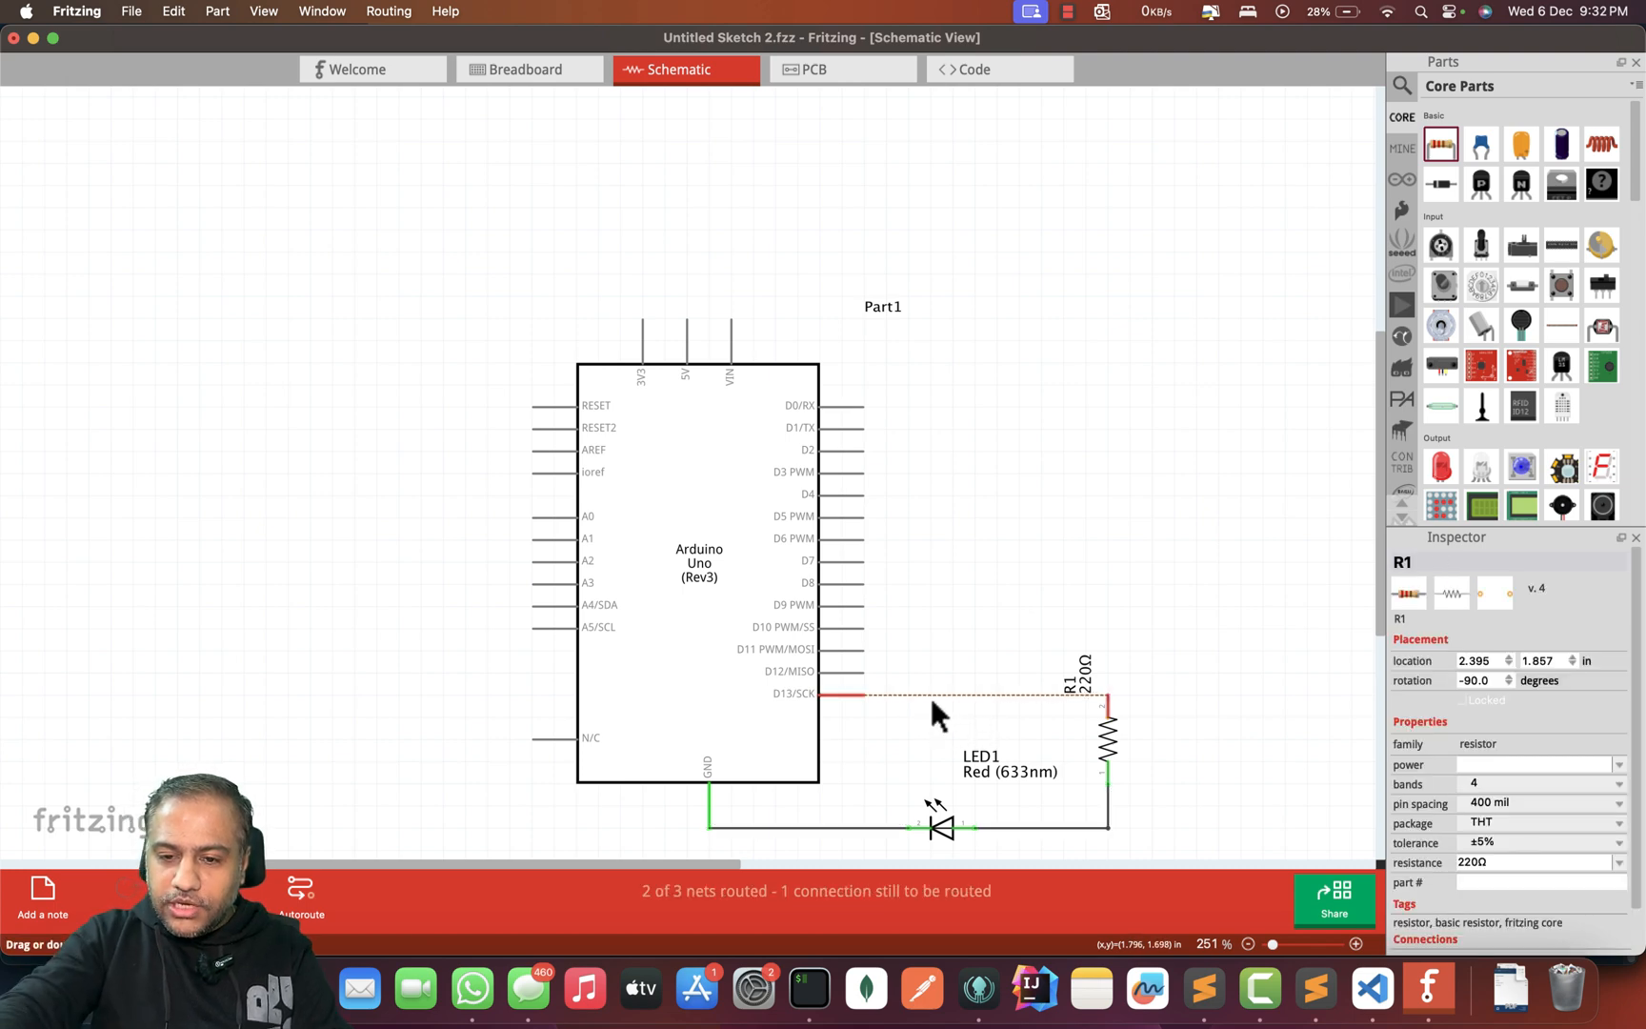
Step: Connect D13/SCK to the resistor's upper end with a straight trace and move the whole circuit so the Arduino sits at -0.300, -0.500 in
drag(864, 694, 1115, 705)
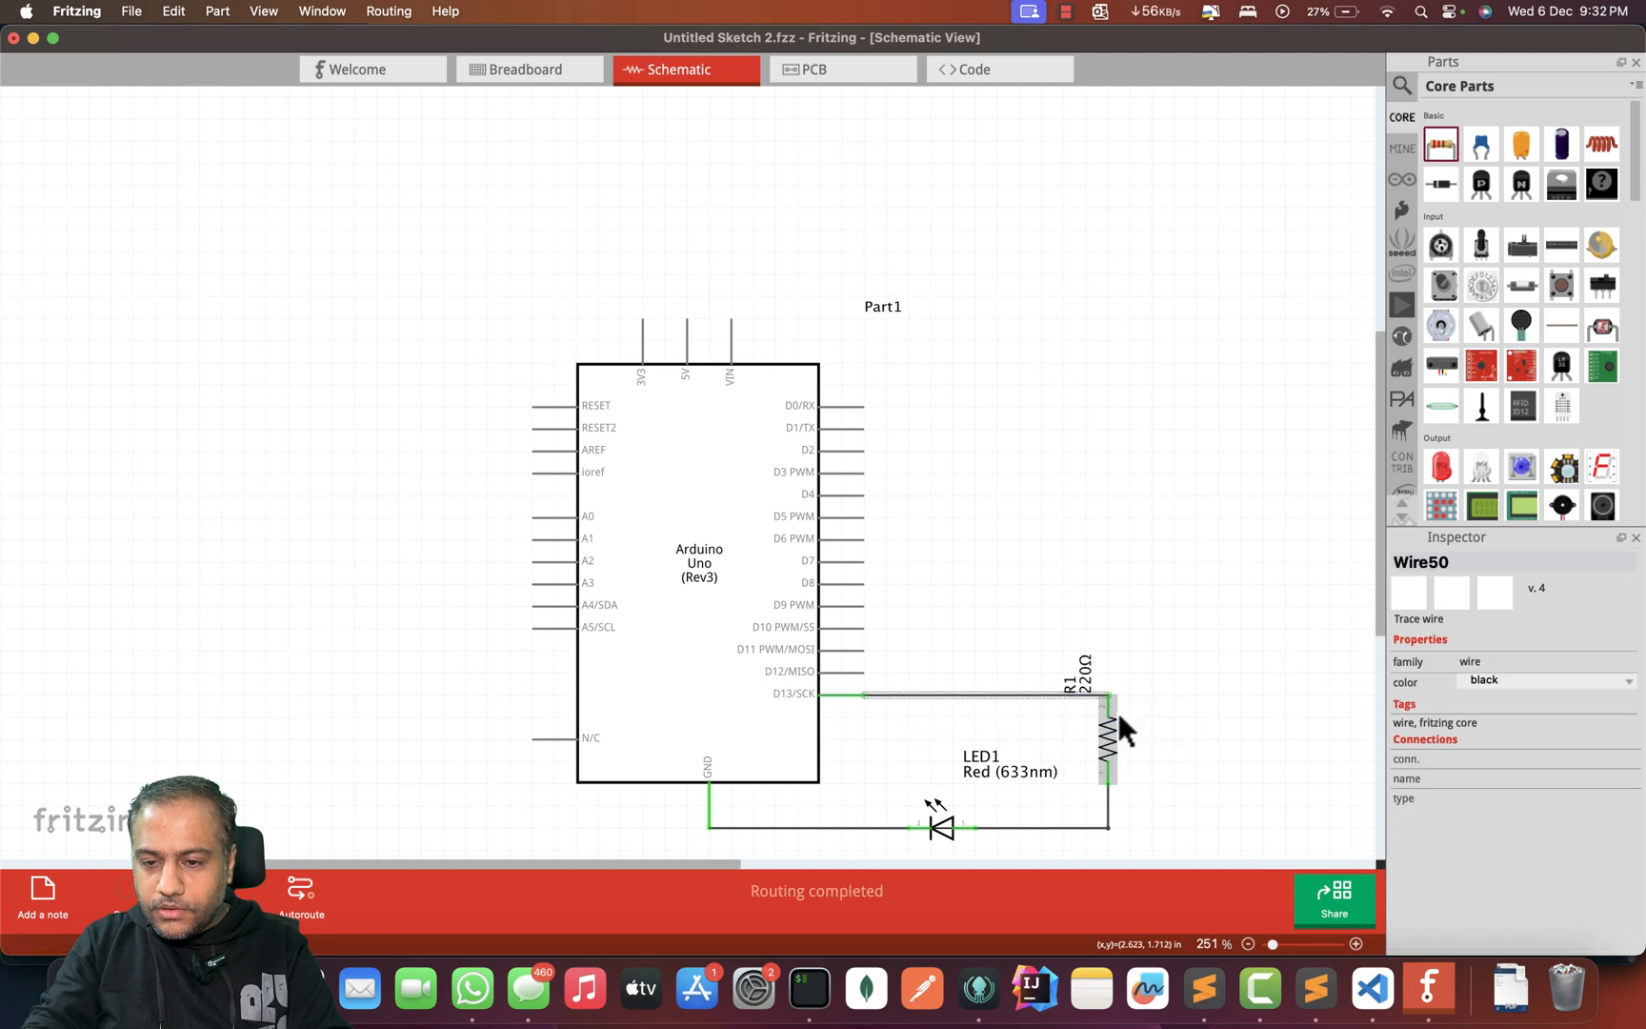
click(1145, 689)
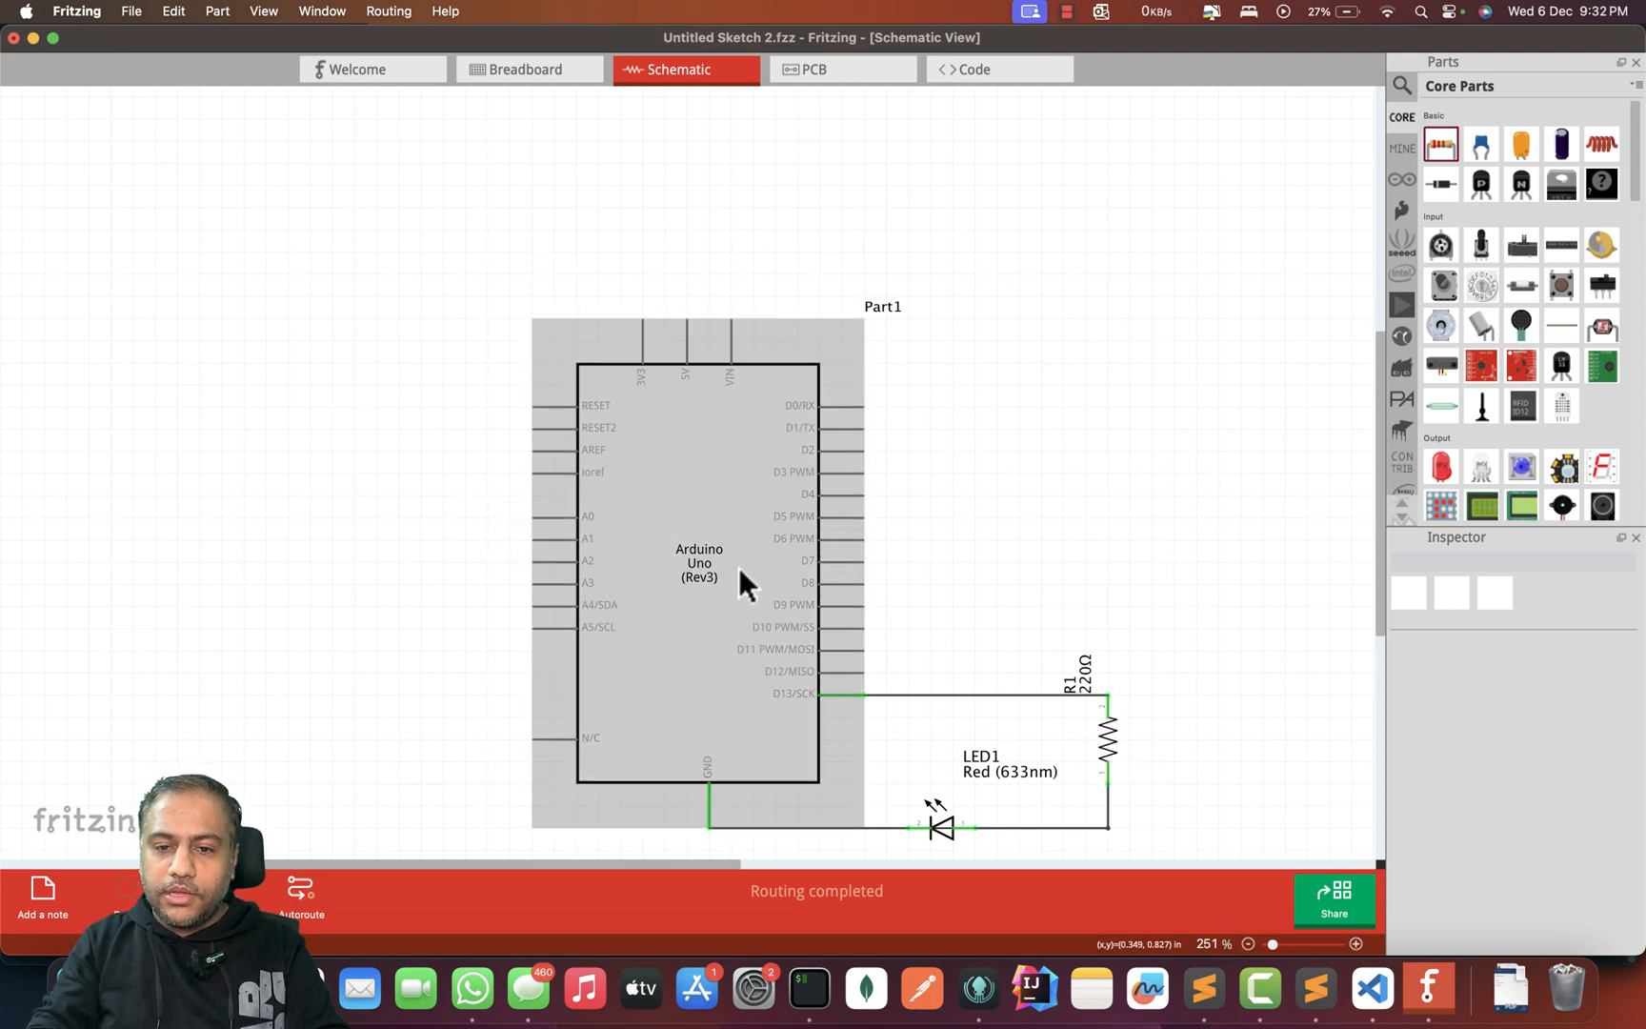
click(743, 592)
click(467, 419)
drag(461, 247, 1131, 844)
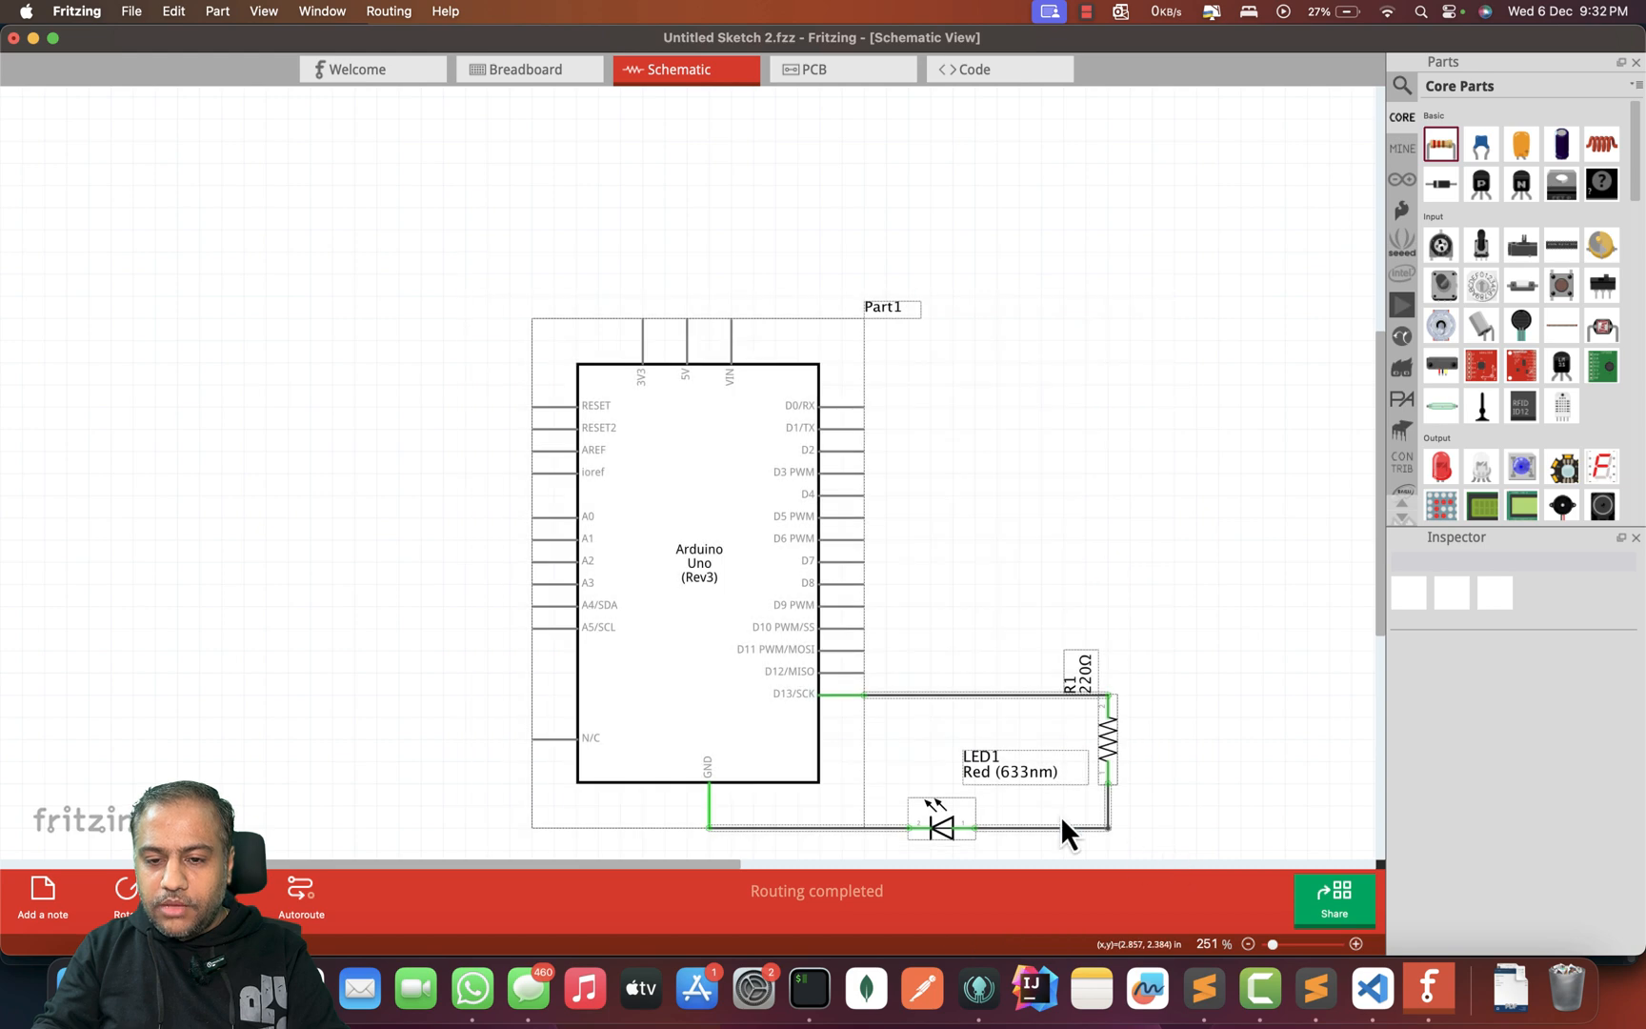
drag(787, 596, 721, 483)
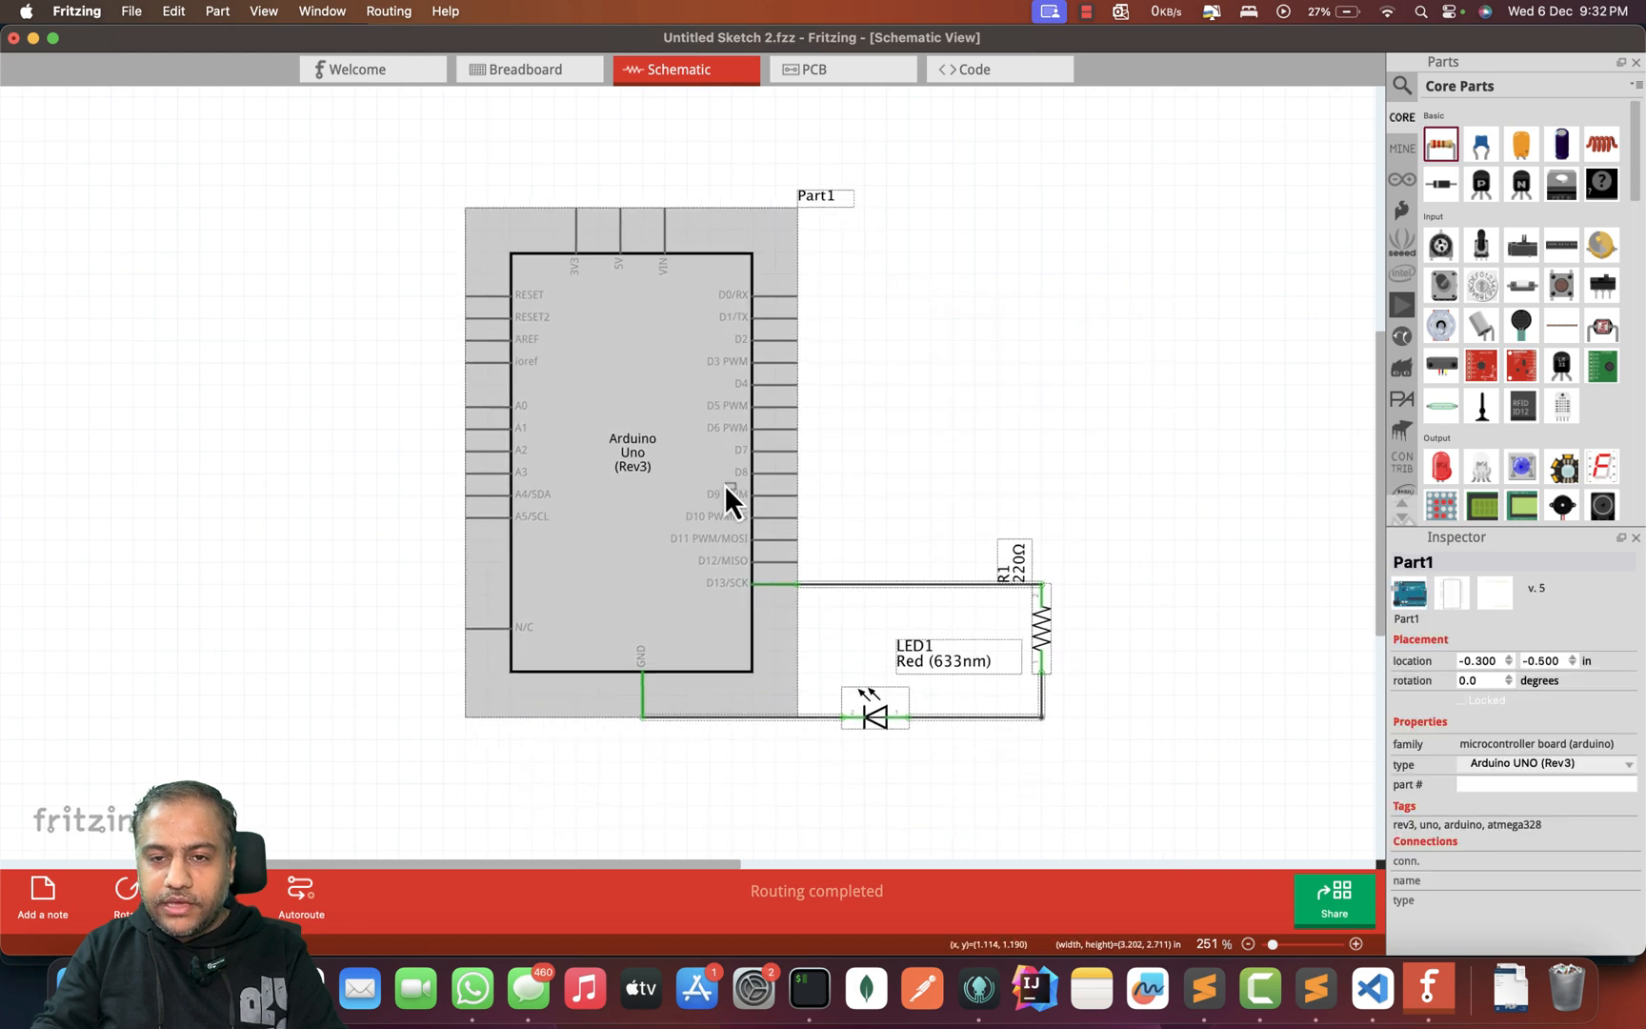
click(1355, 944)
click(1250, 945)
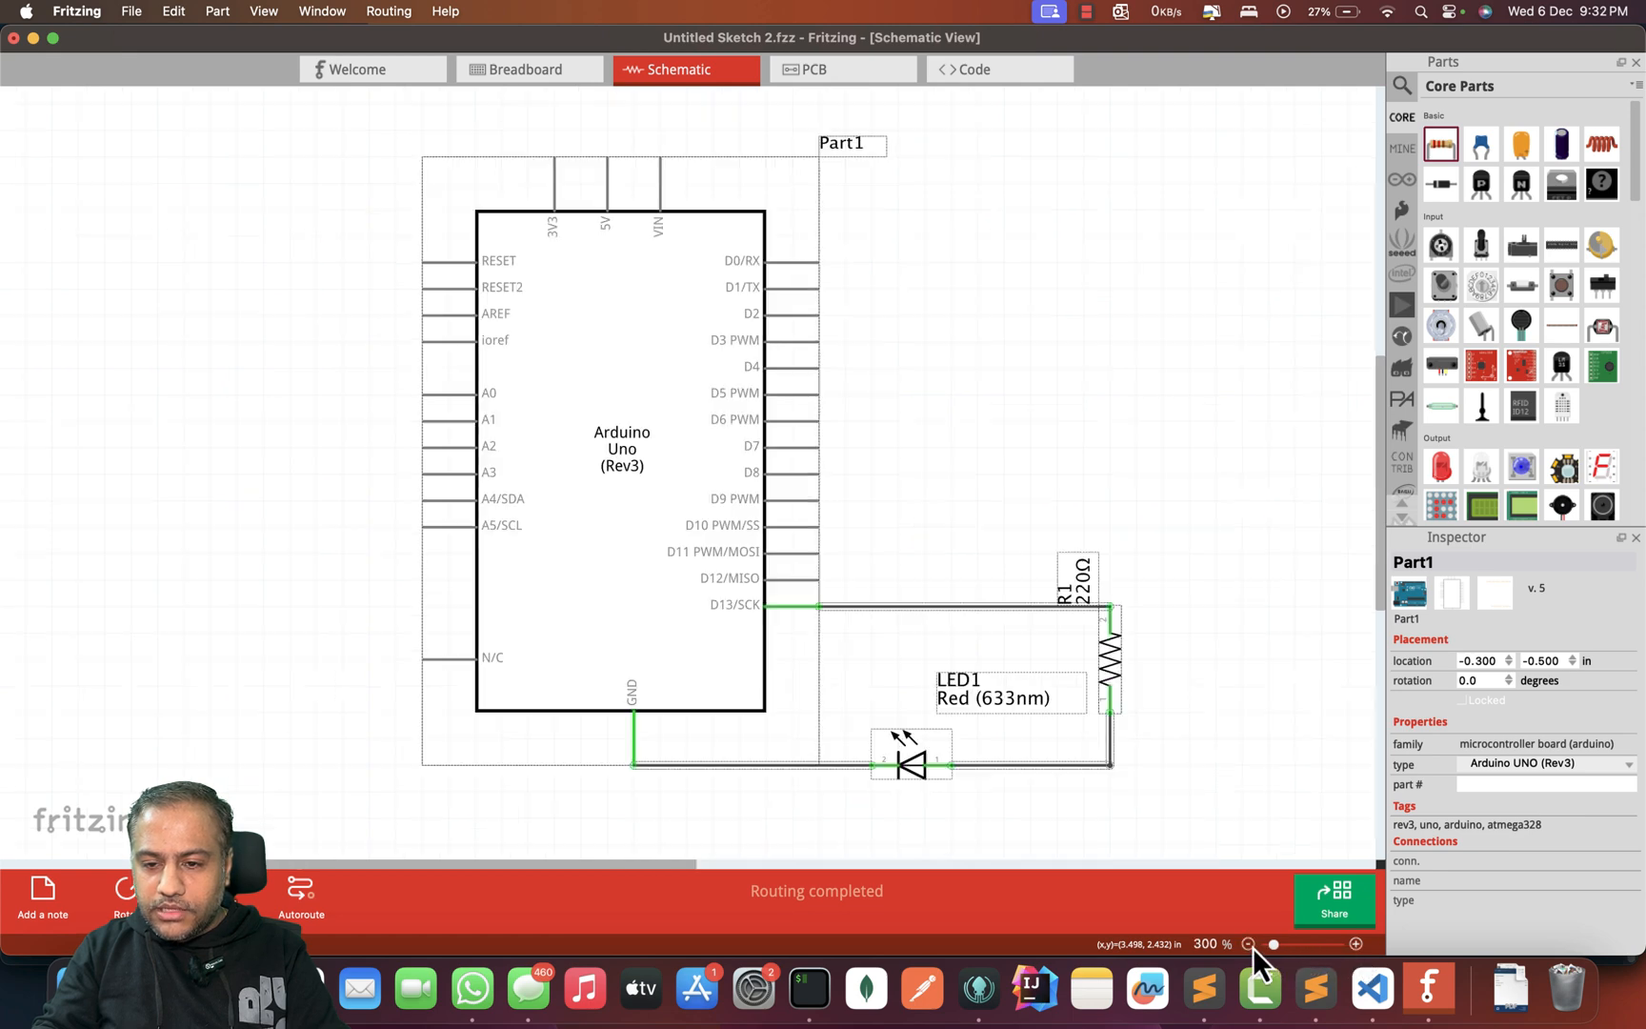
click(1191, 656)
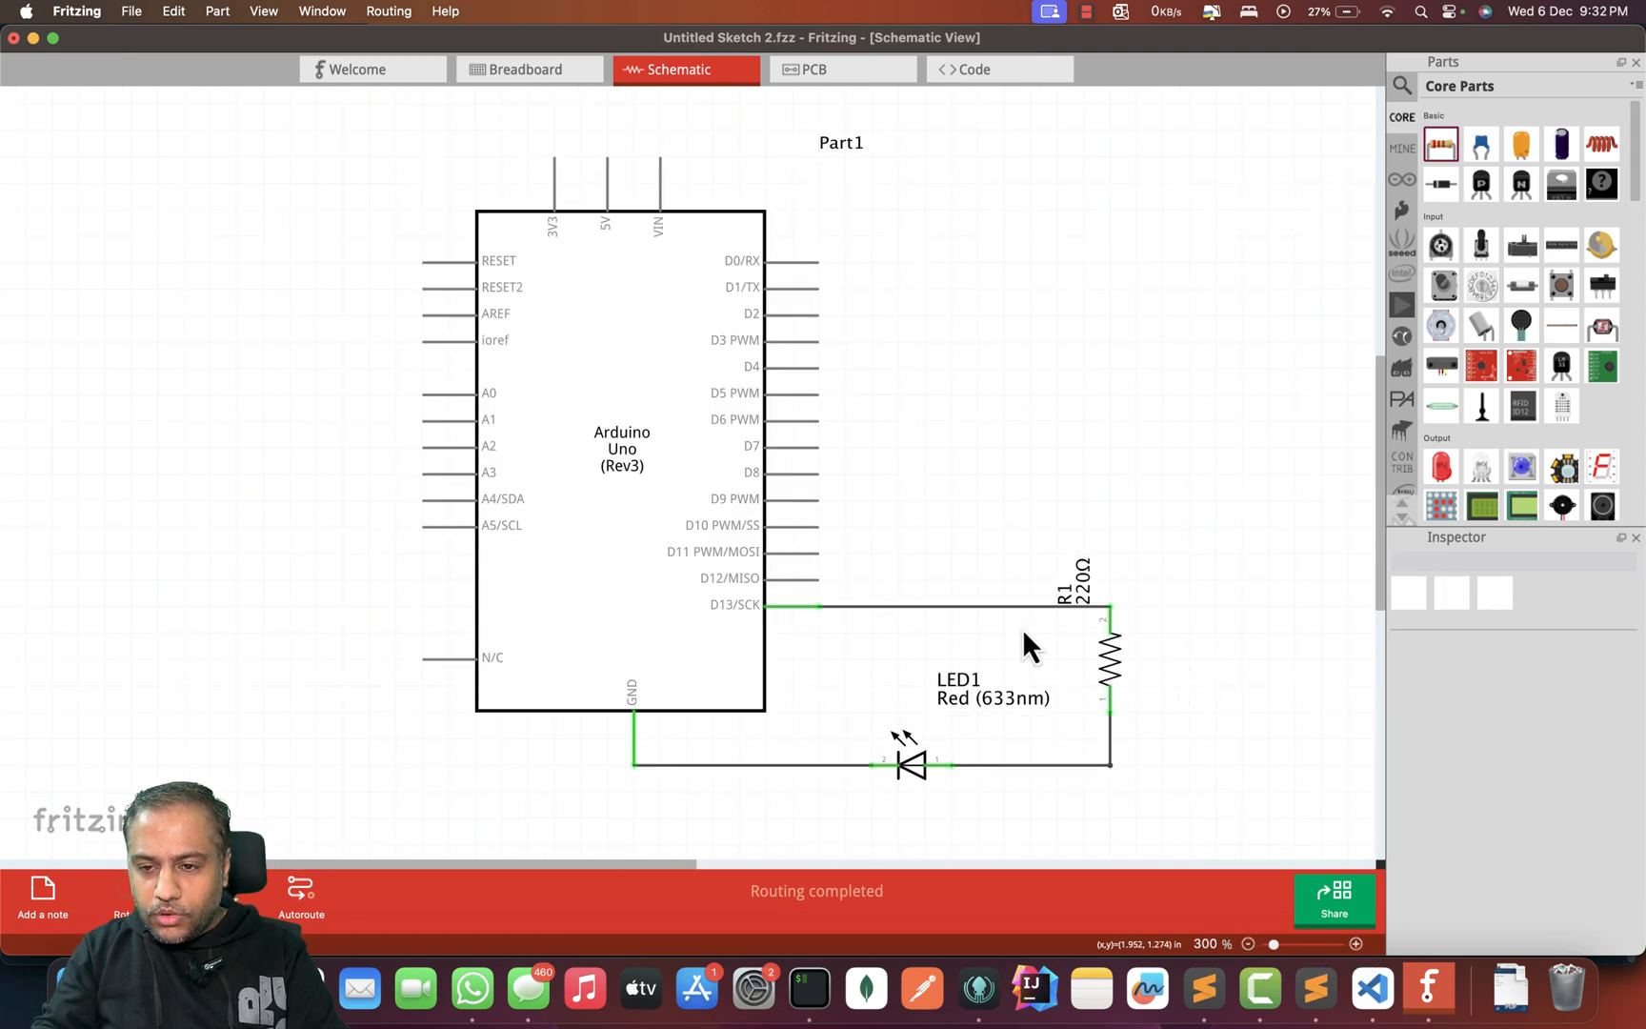
Step: Colour the LED-to-resistor trace and the D13/SCK-to-resistor trace red in the schematic
click(1079, 764)
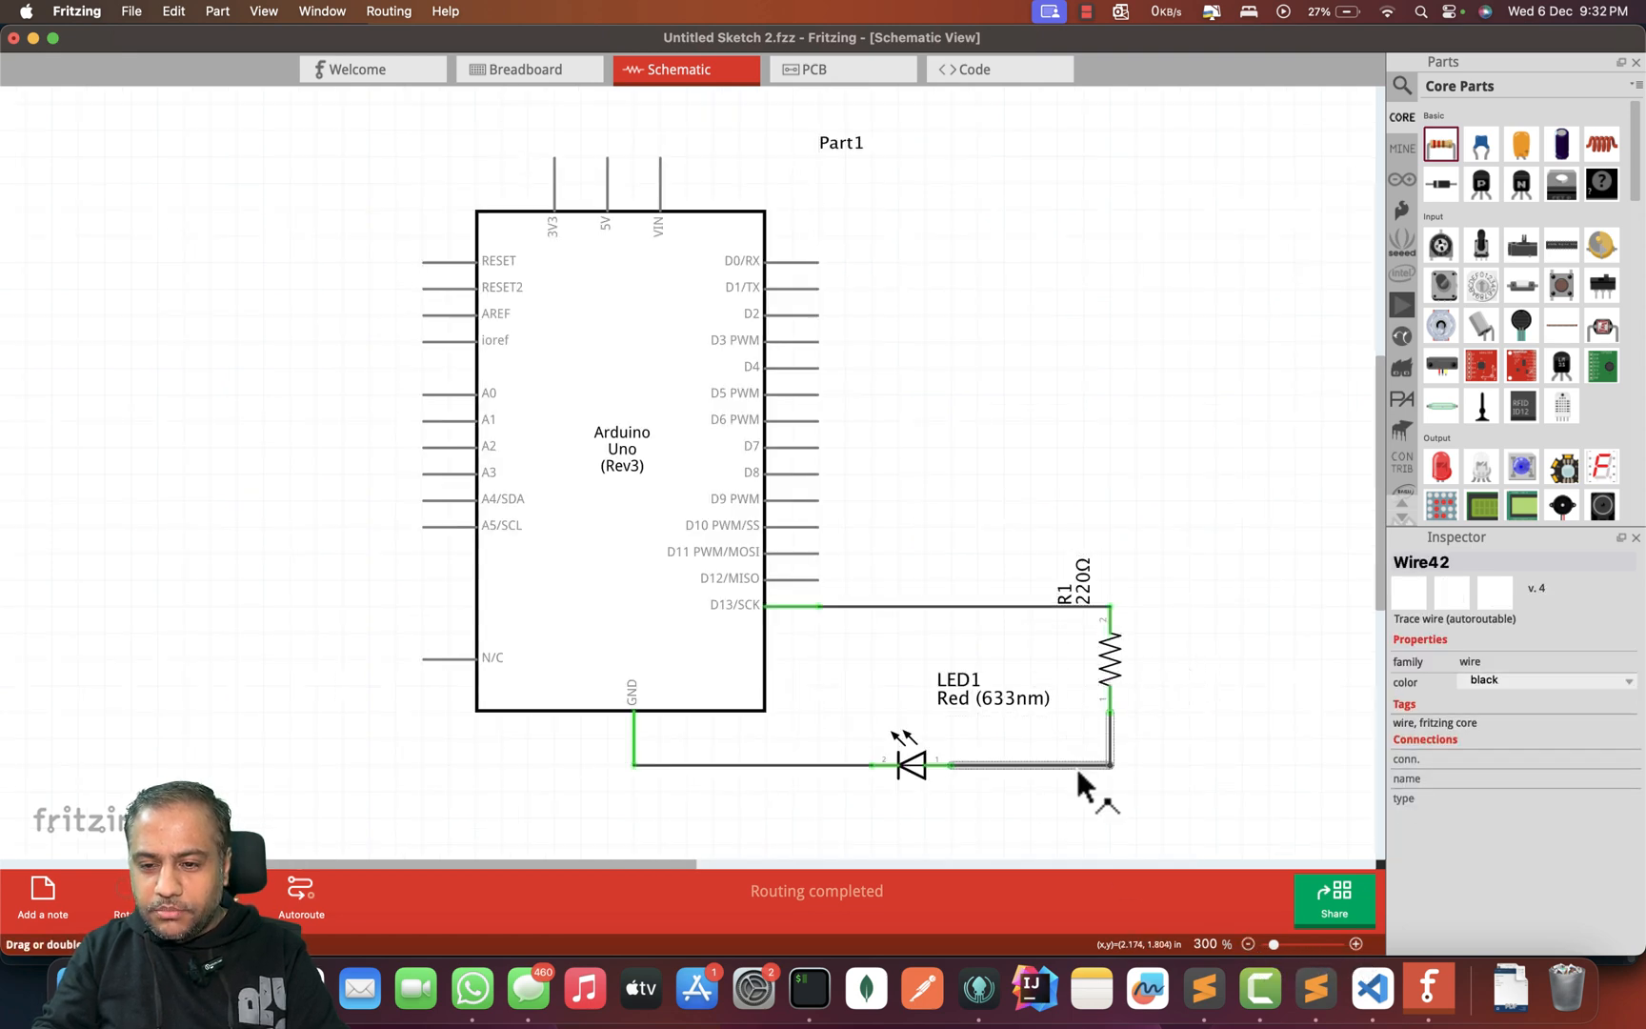
click(1564, 682)
click(1495, 674)
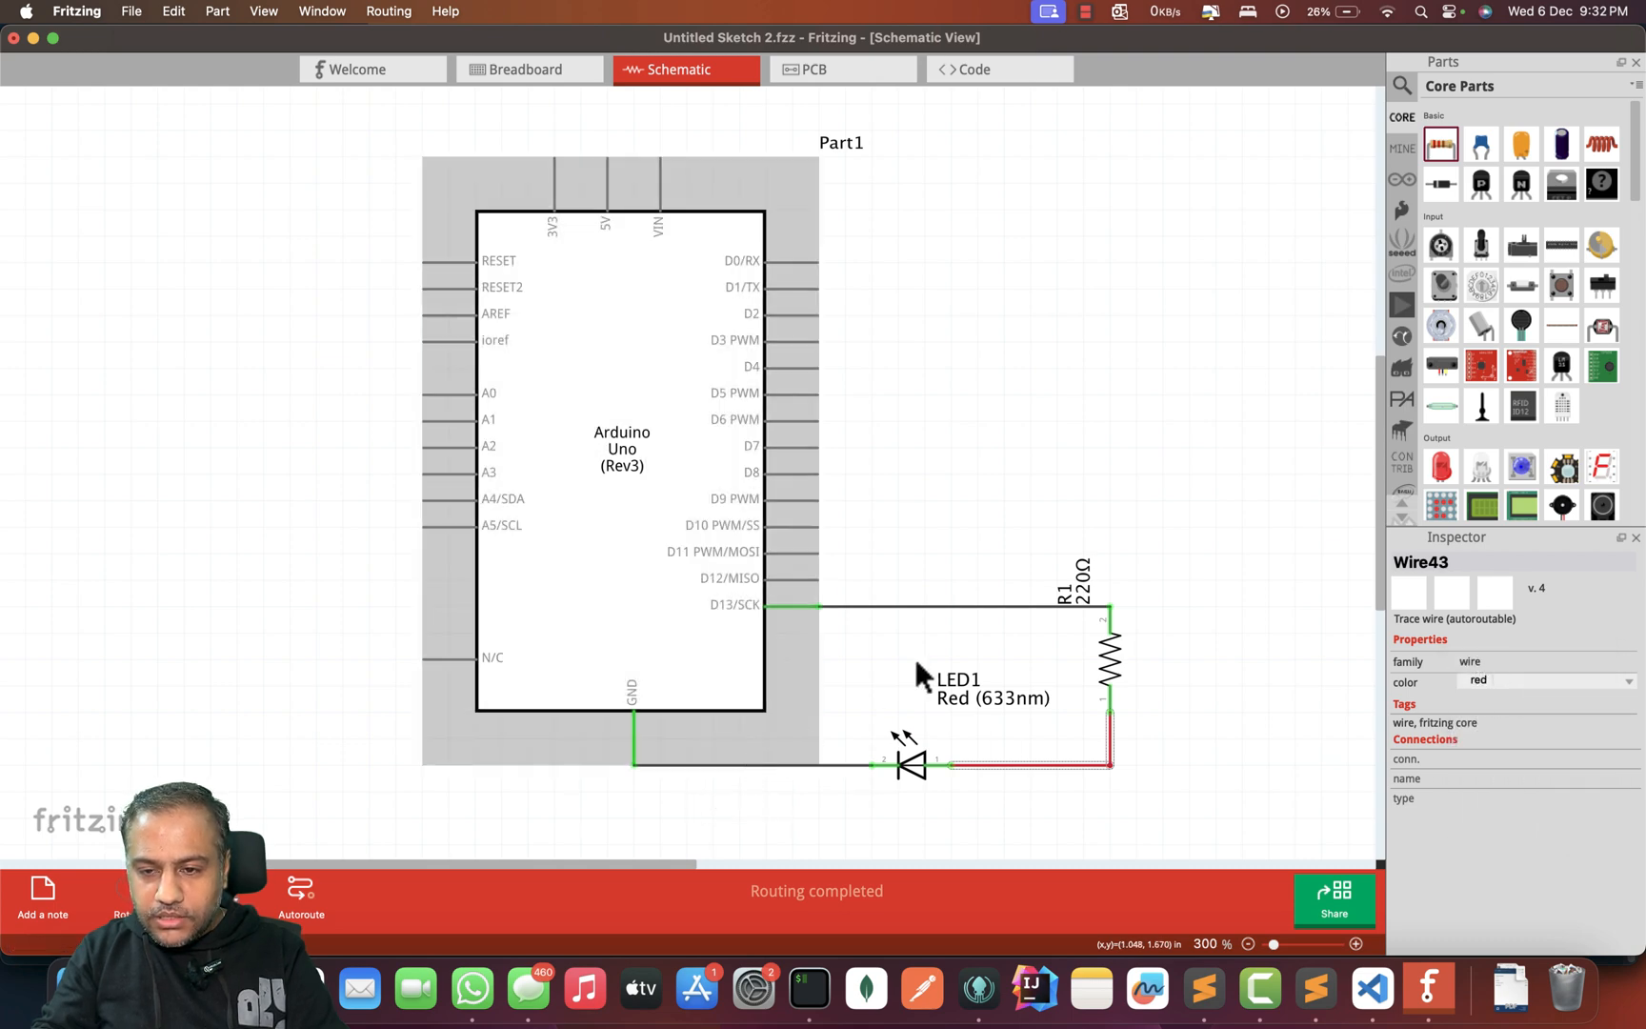
click(959, 606)
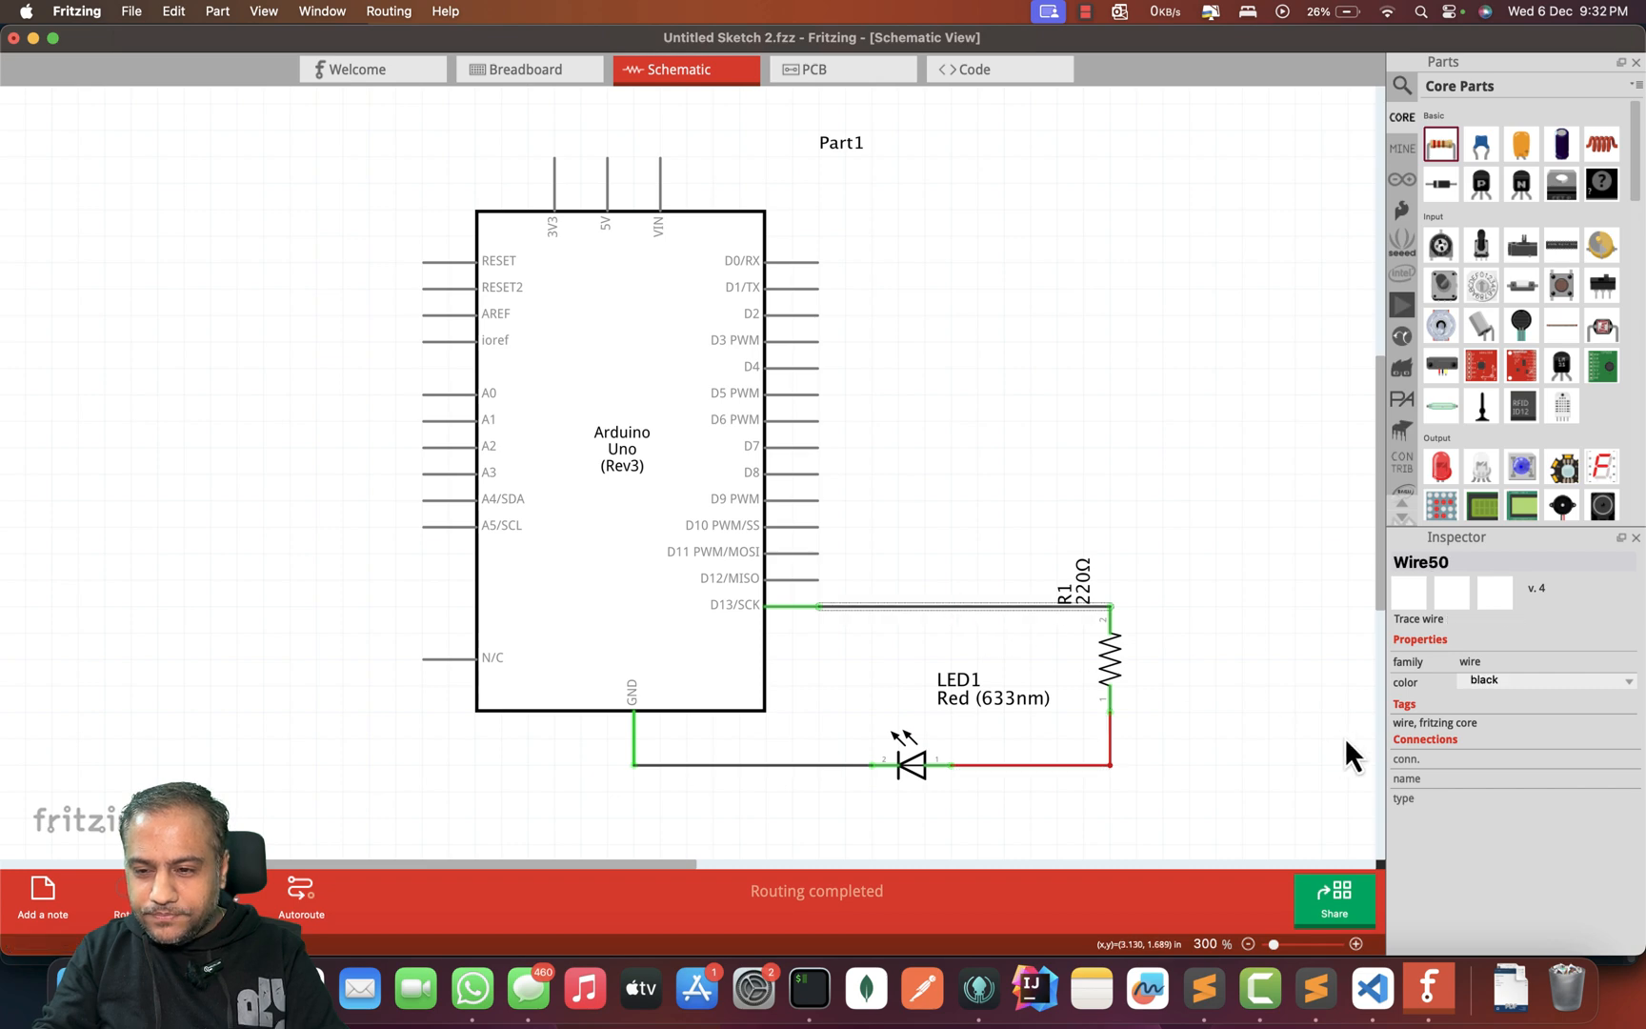
click(1547, 683)
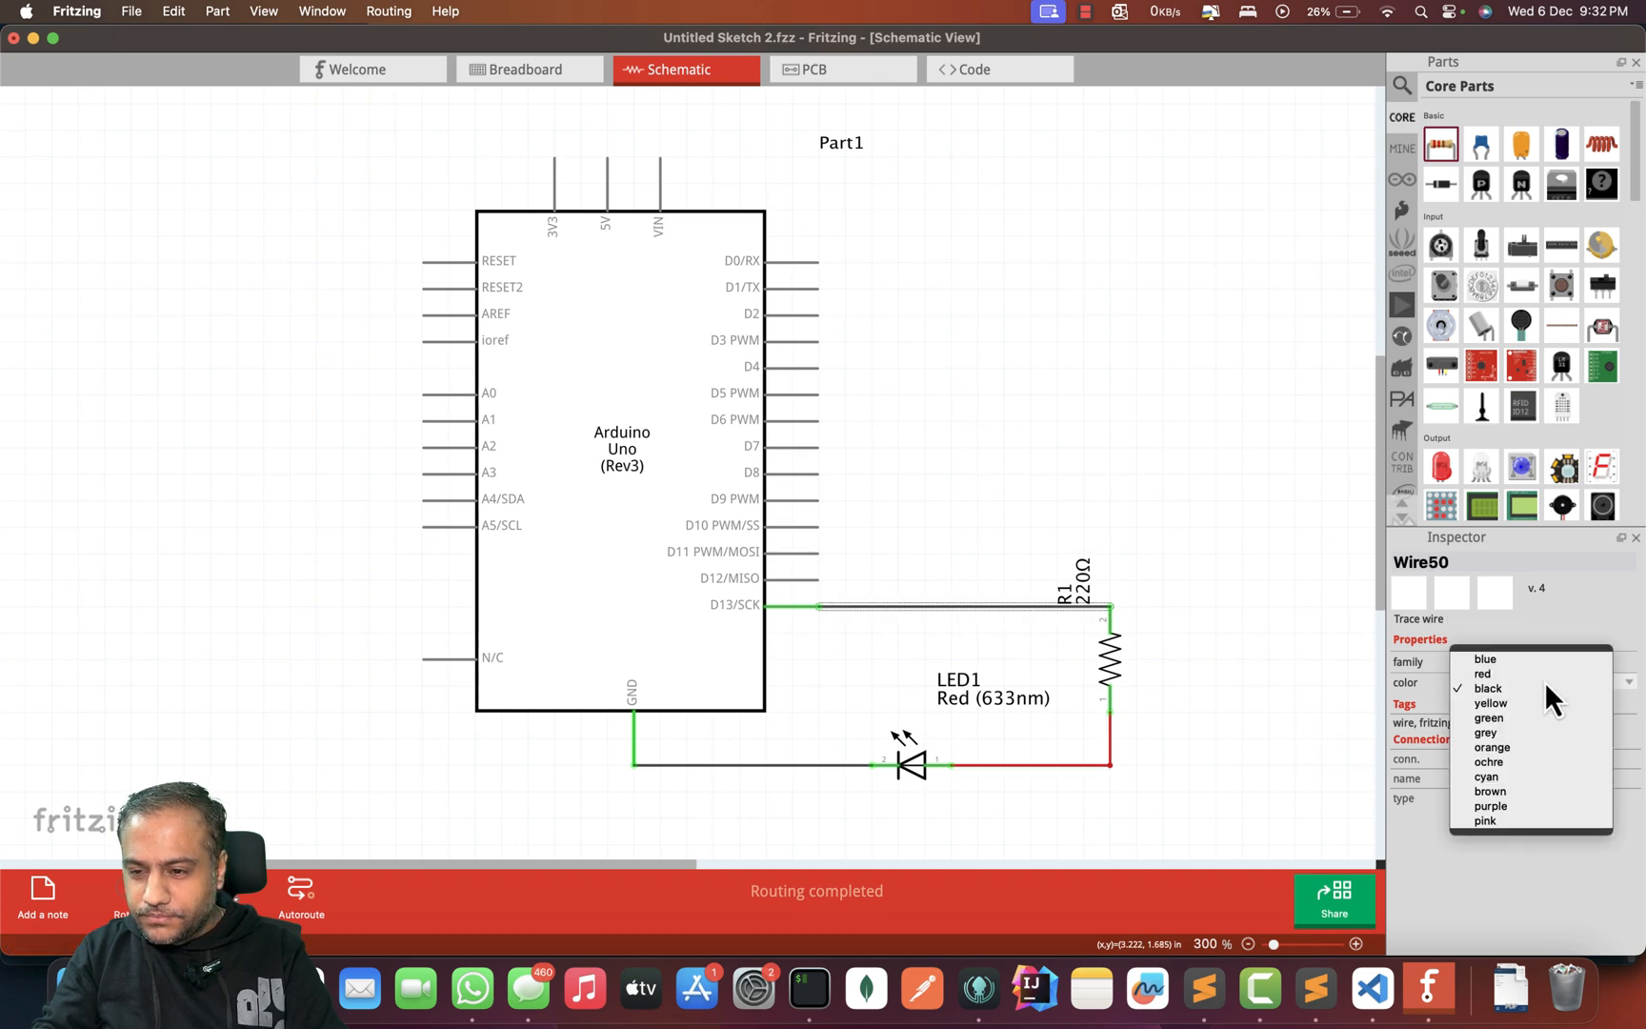
click(1495, 673)
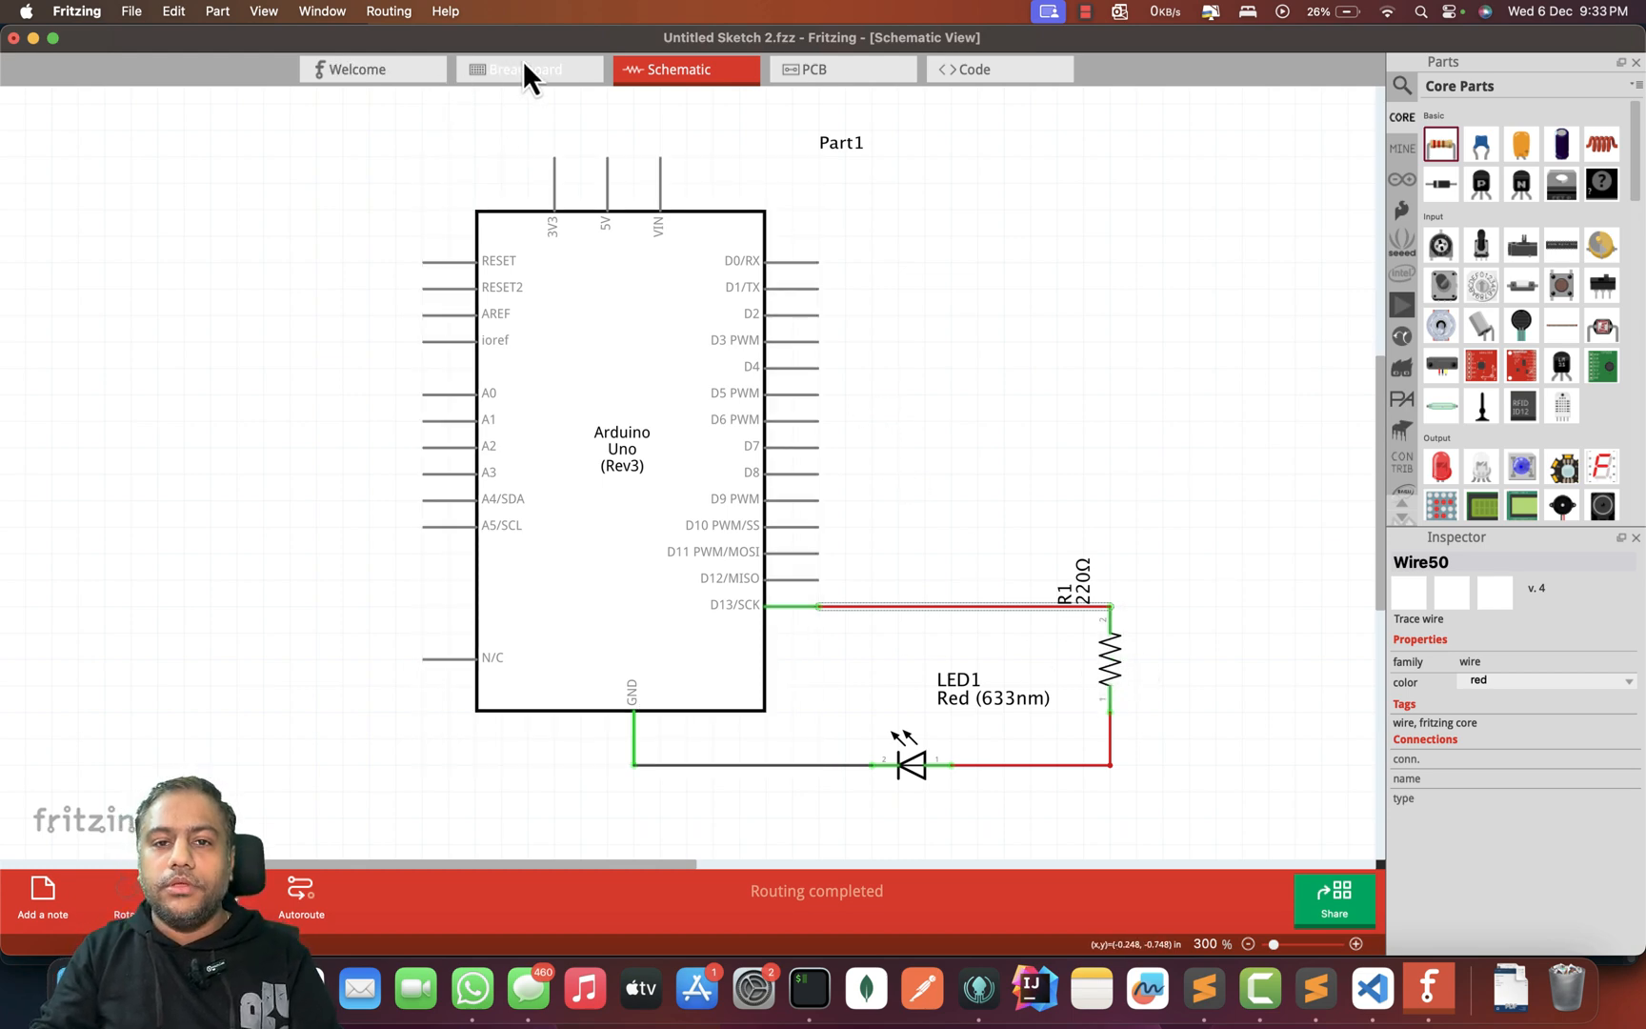
Step: Set the resistance of the resistor on the breadboard to 100Ω
click(549, 68)
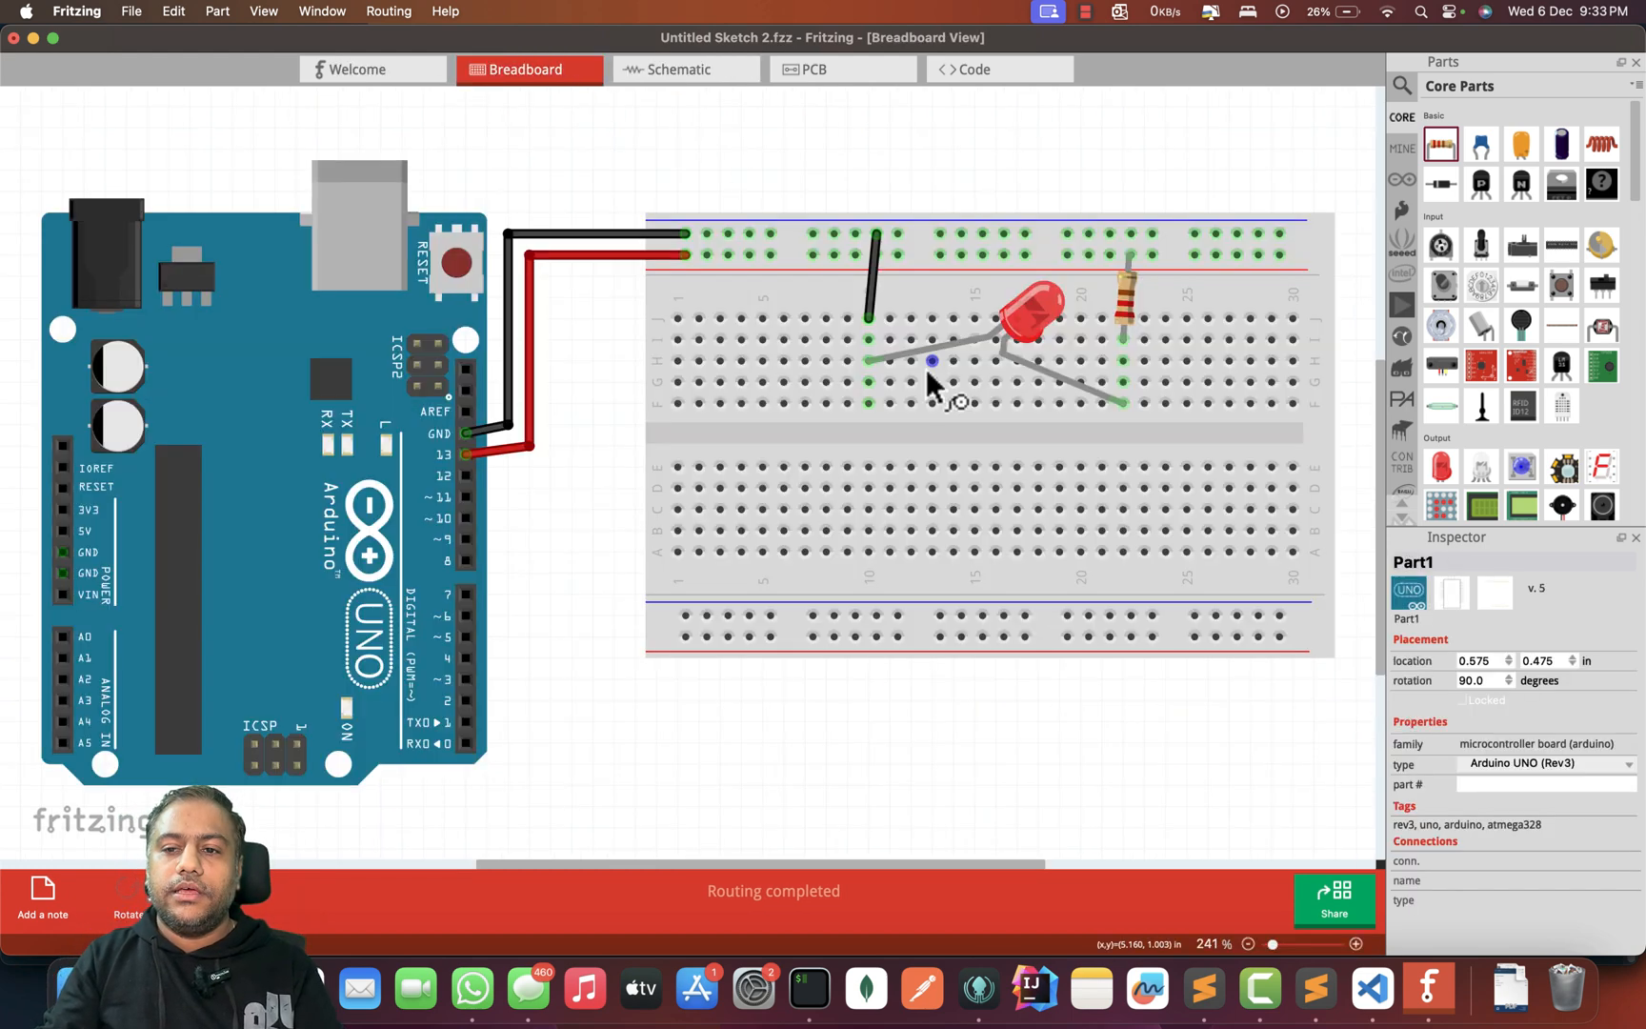
click(1132, 316)
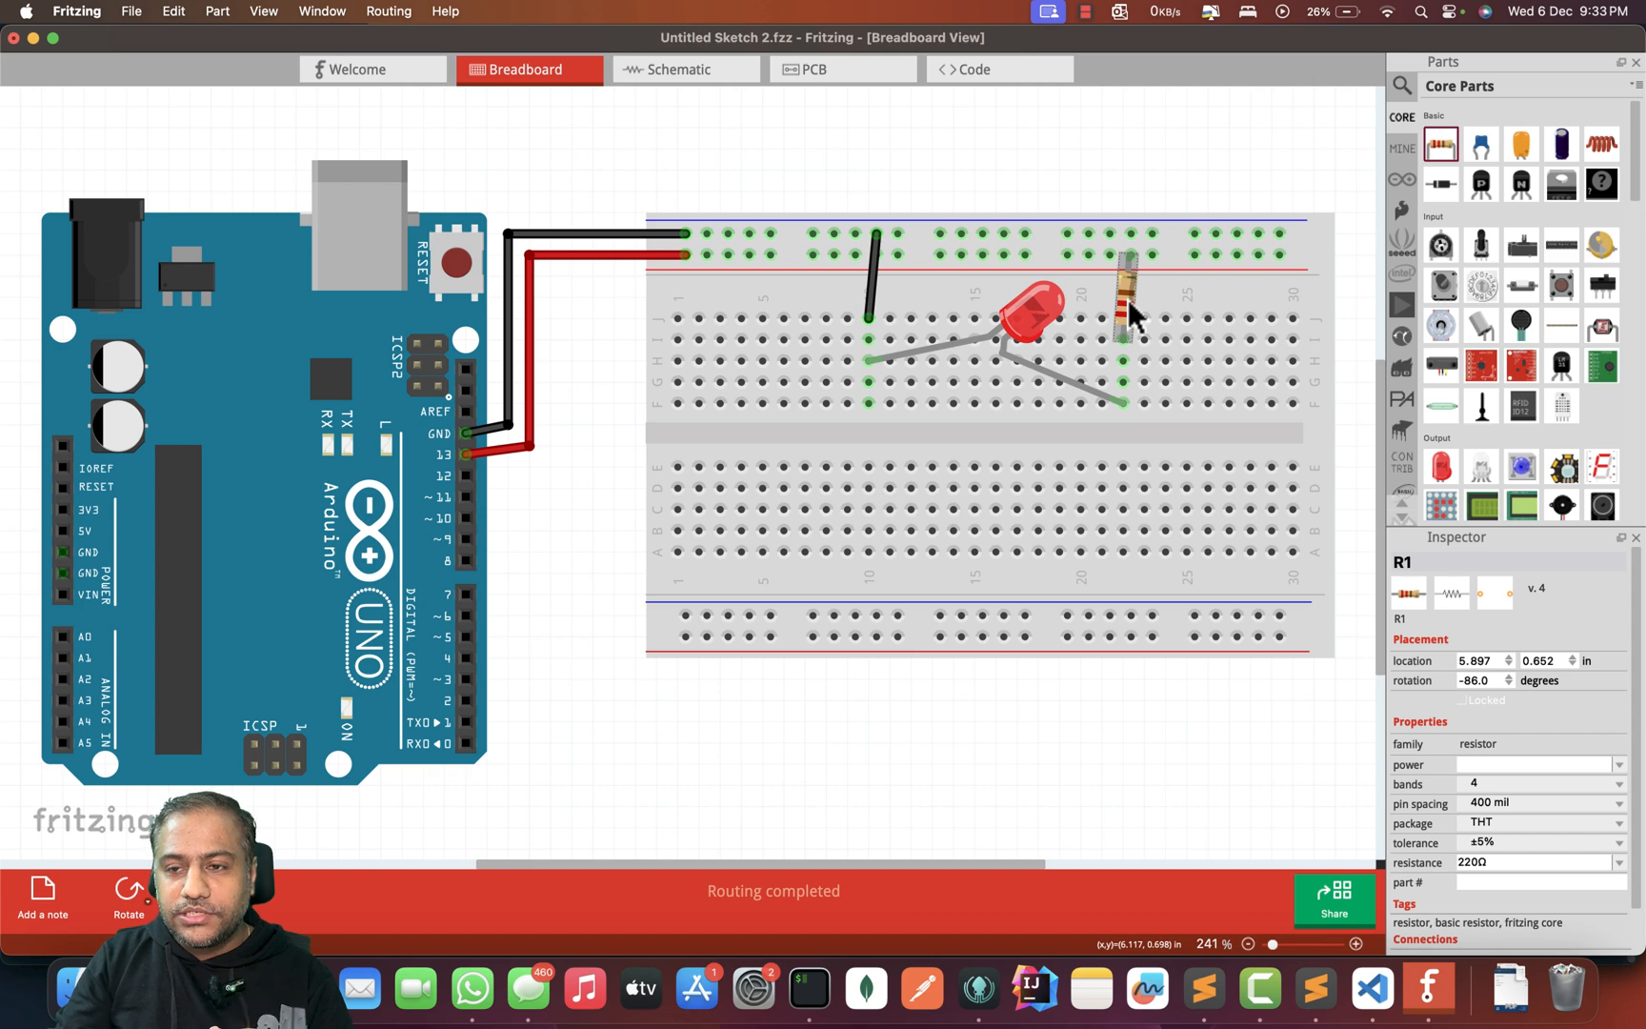
double_click(1491, 862)
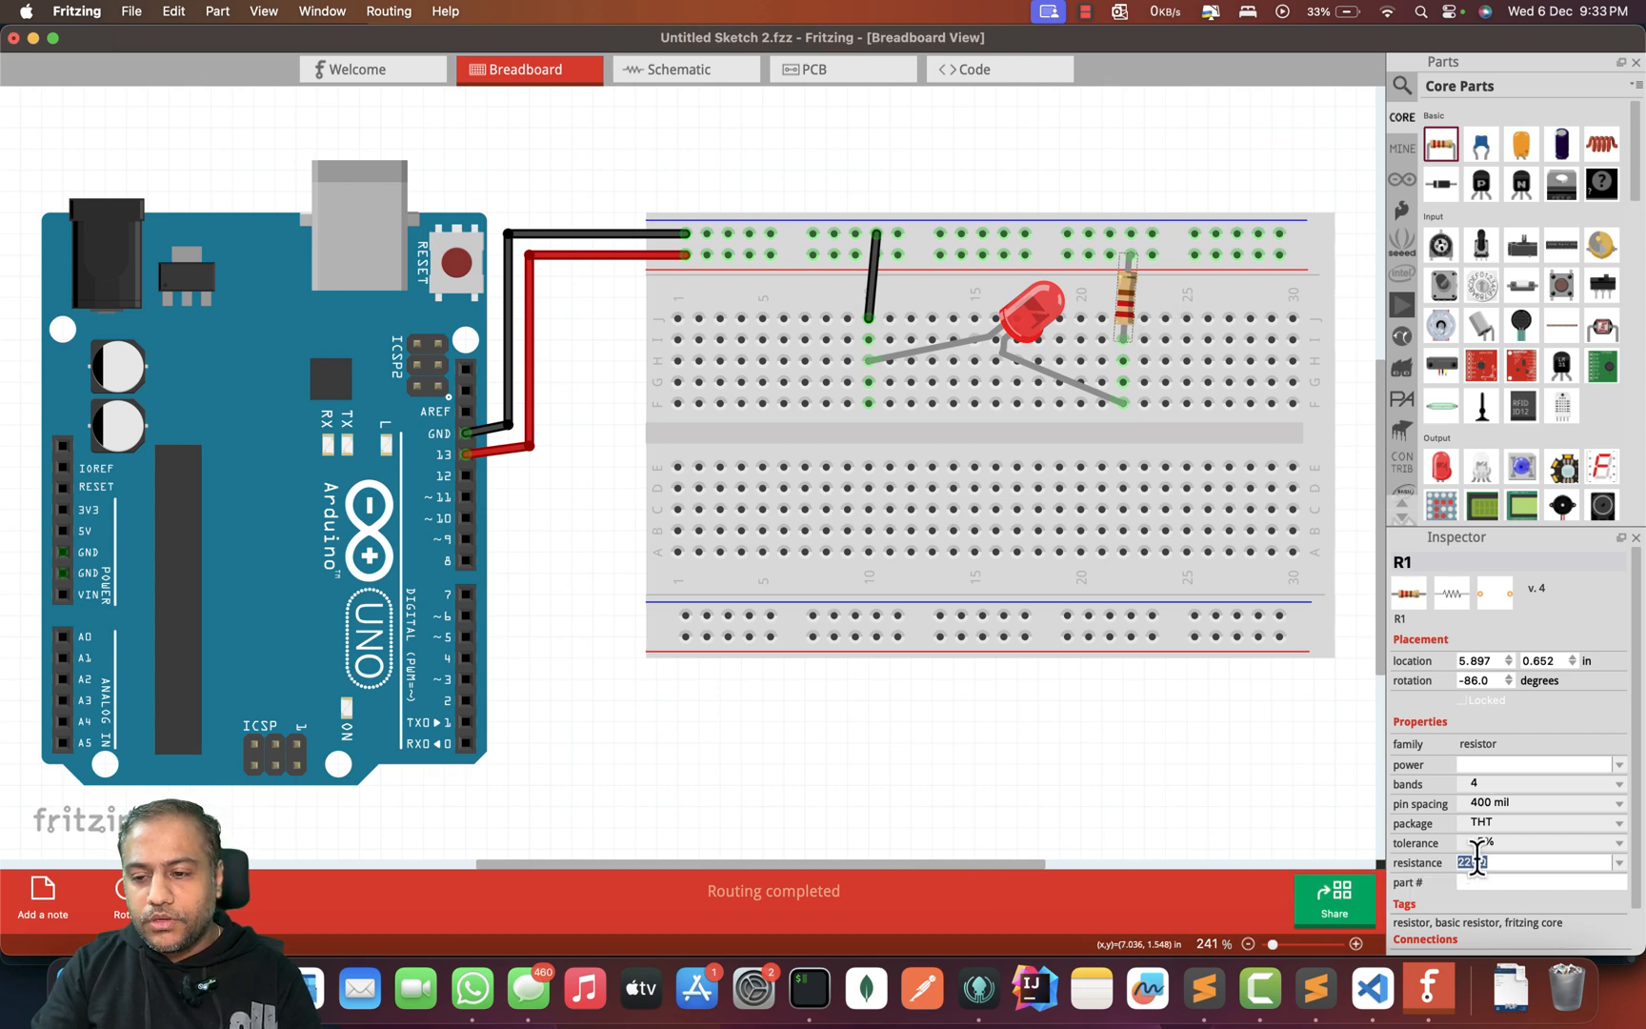
drag(1476, 862, 1428, 867)
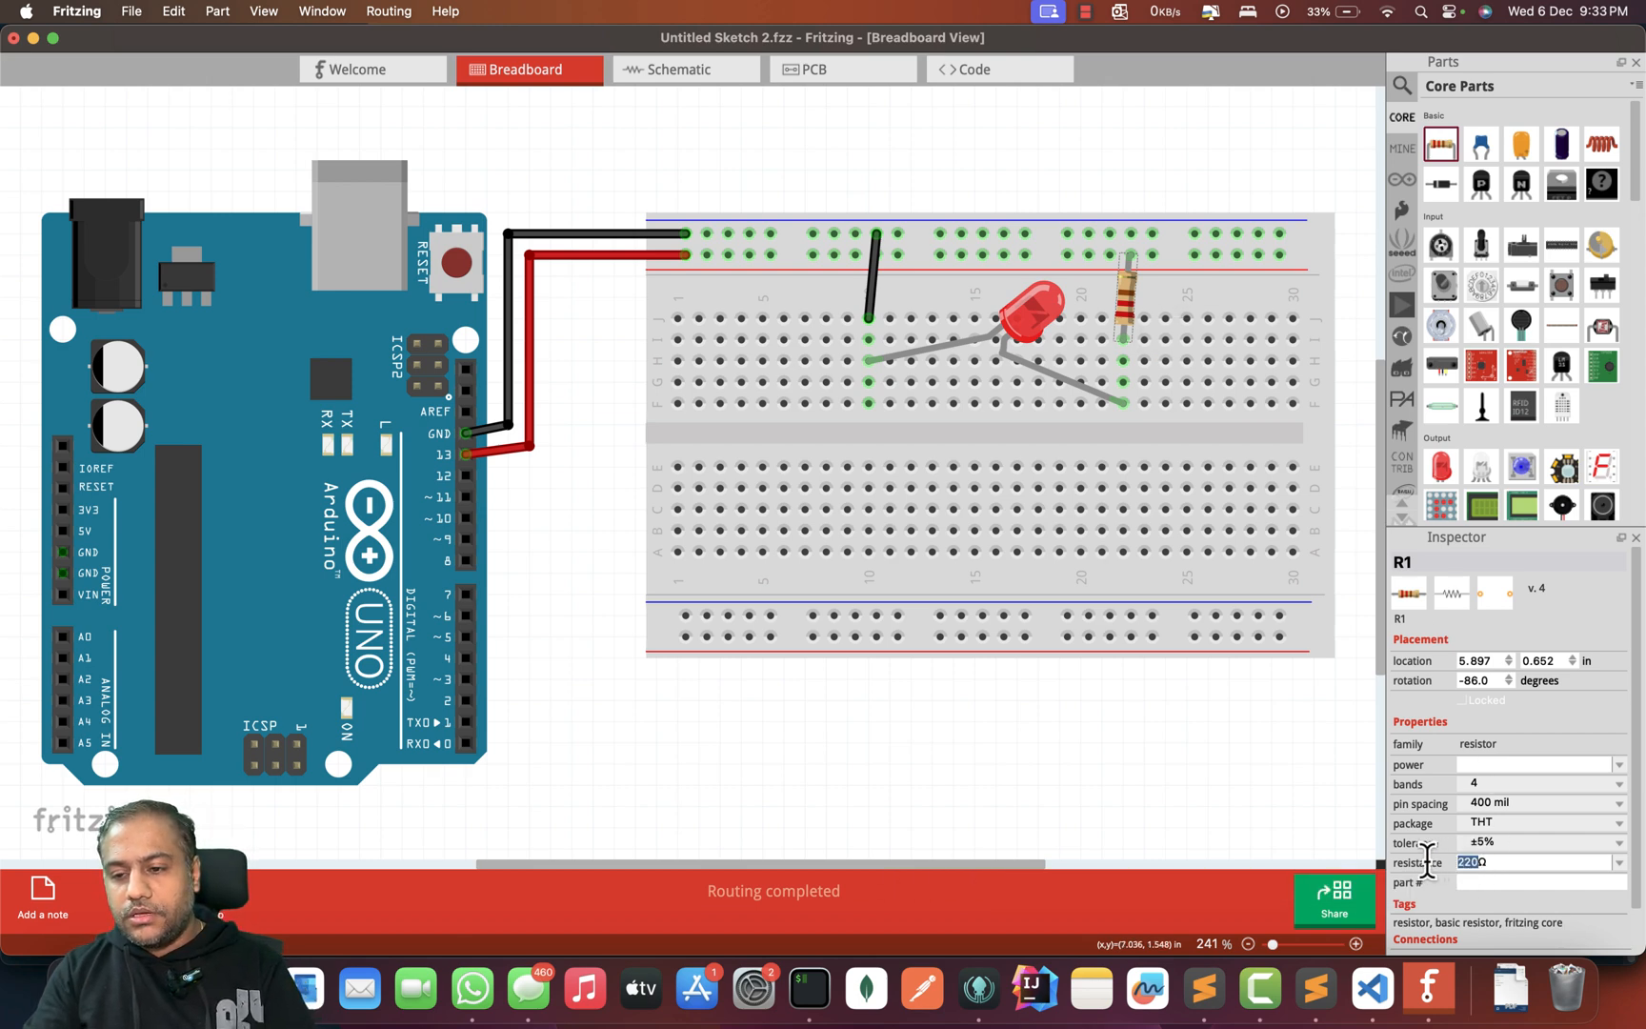
text(1)
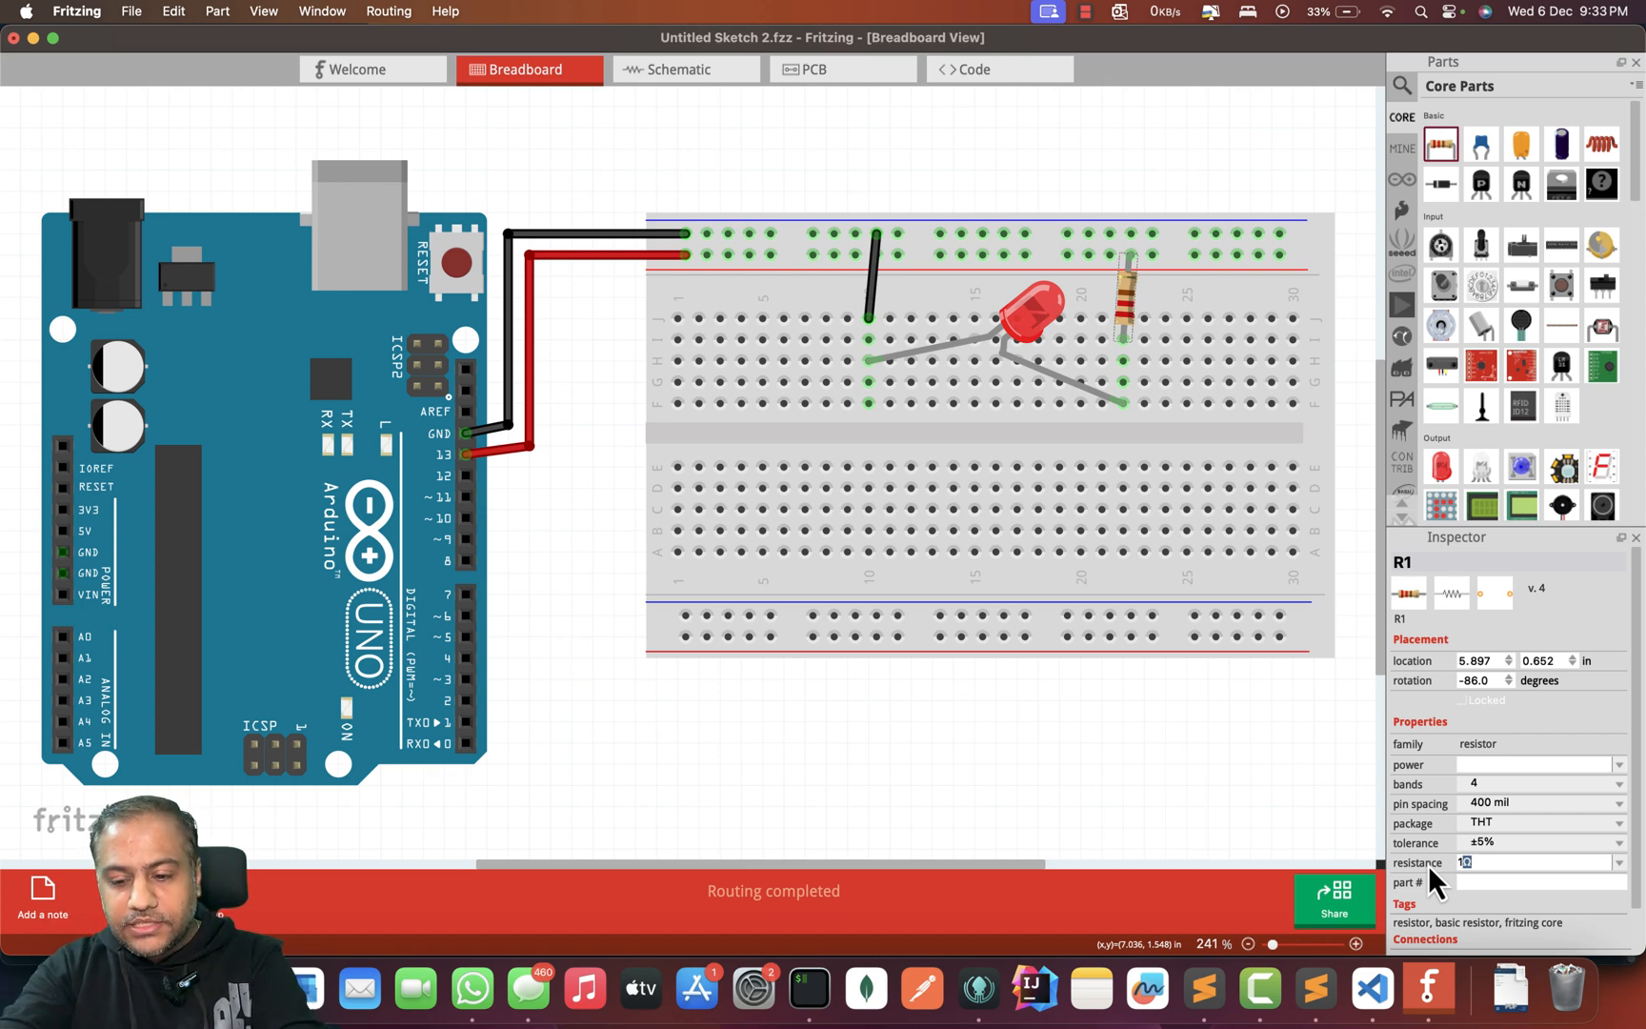
text(00)
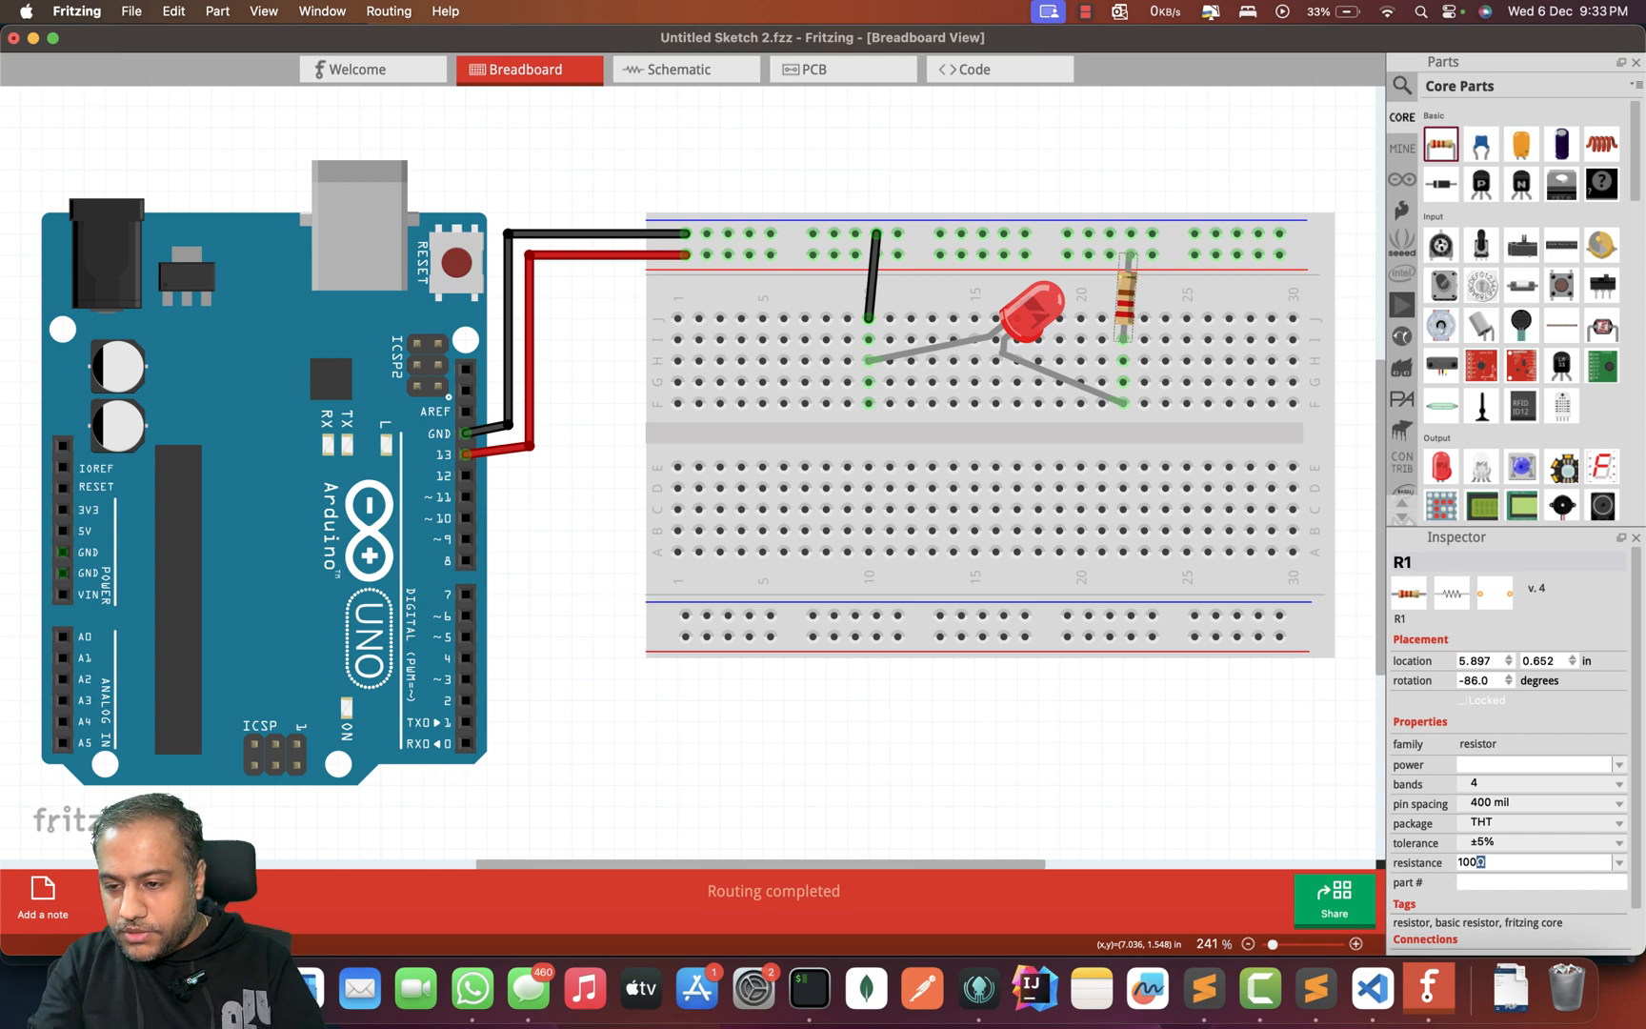
click(1620, 863)
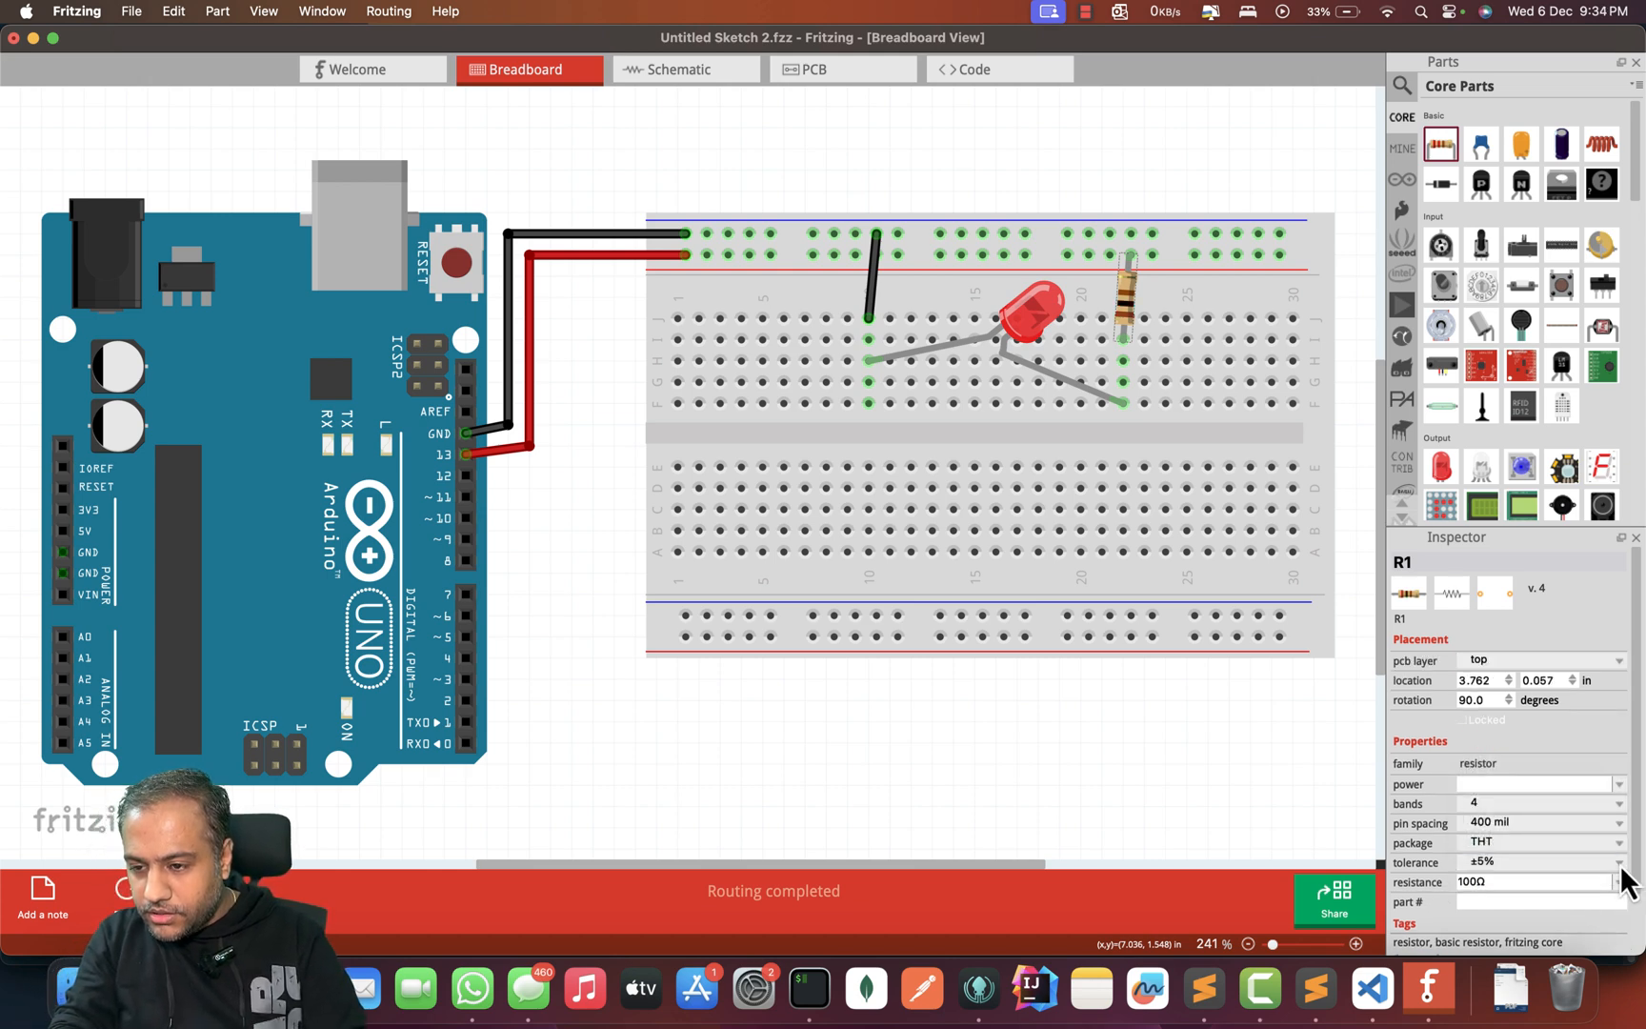
Step: Change the breadboard resistor to the preset resistance of 1kΩ
click(1619, 882)
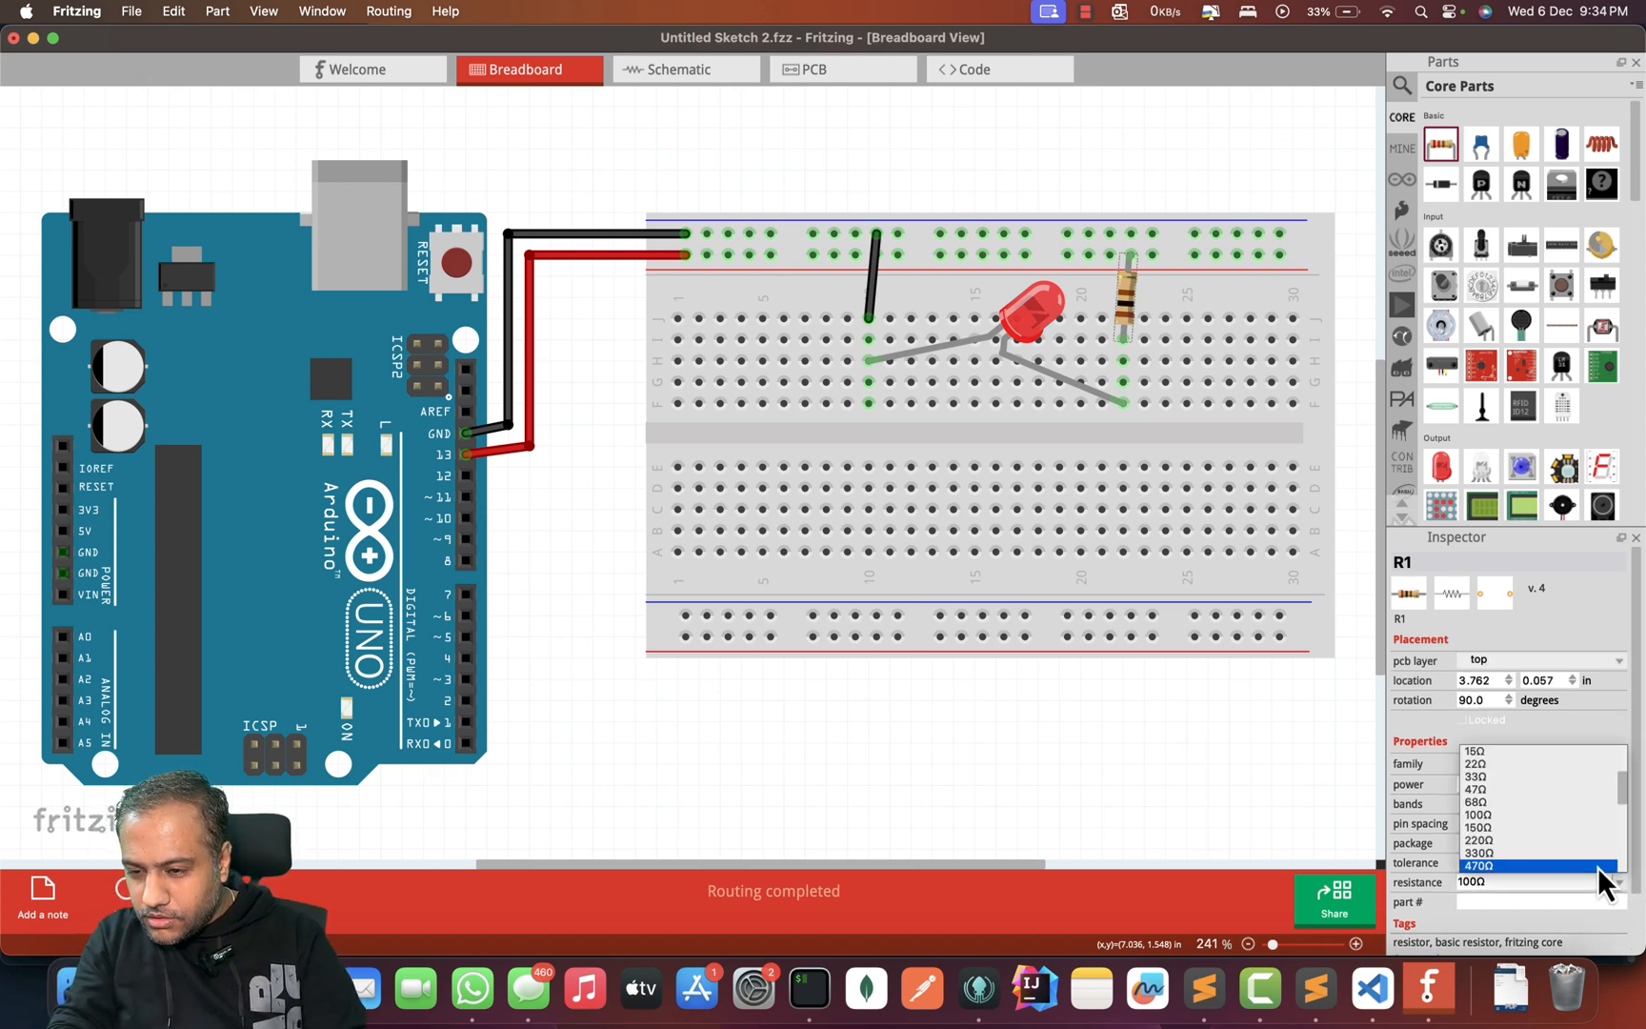
scroll(1596, 862, down, 1)
scroll(1596, 862, down, 1)
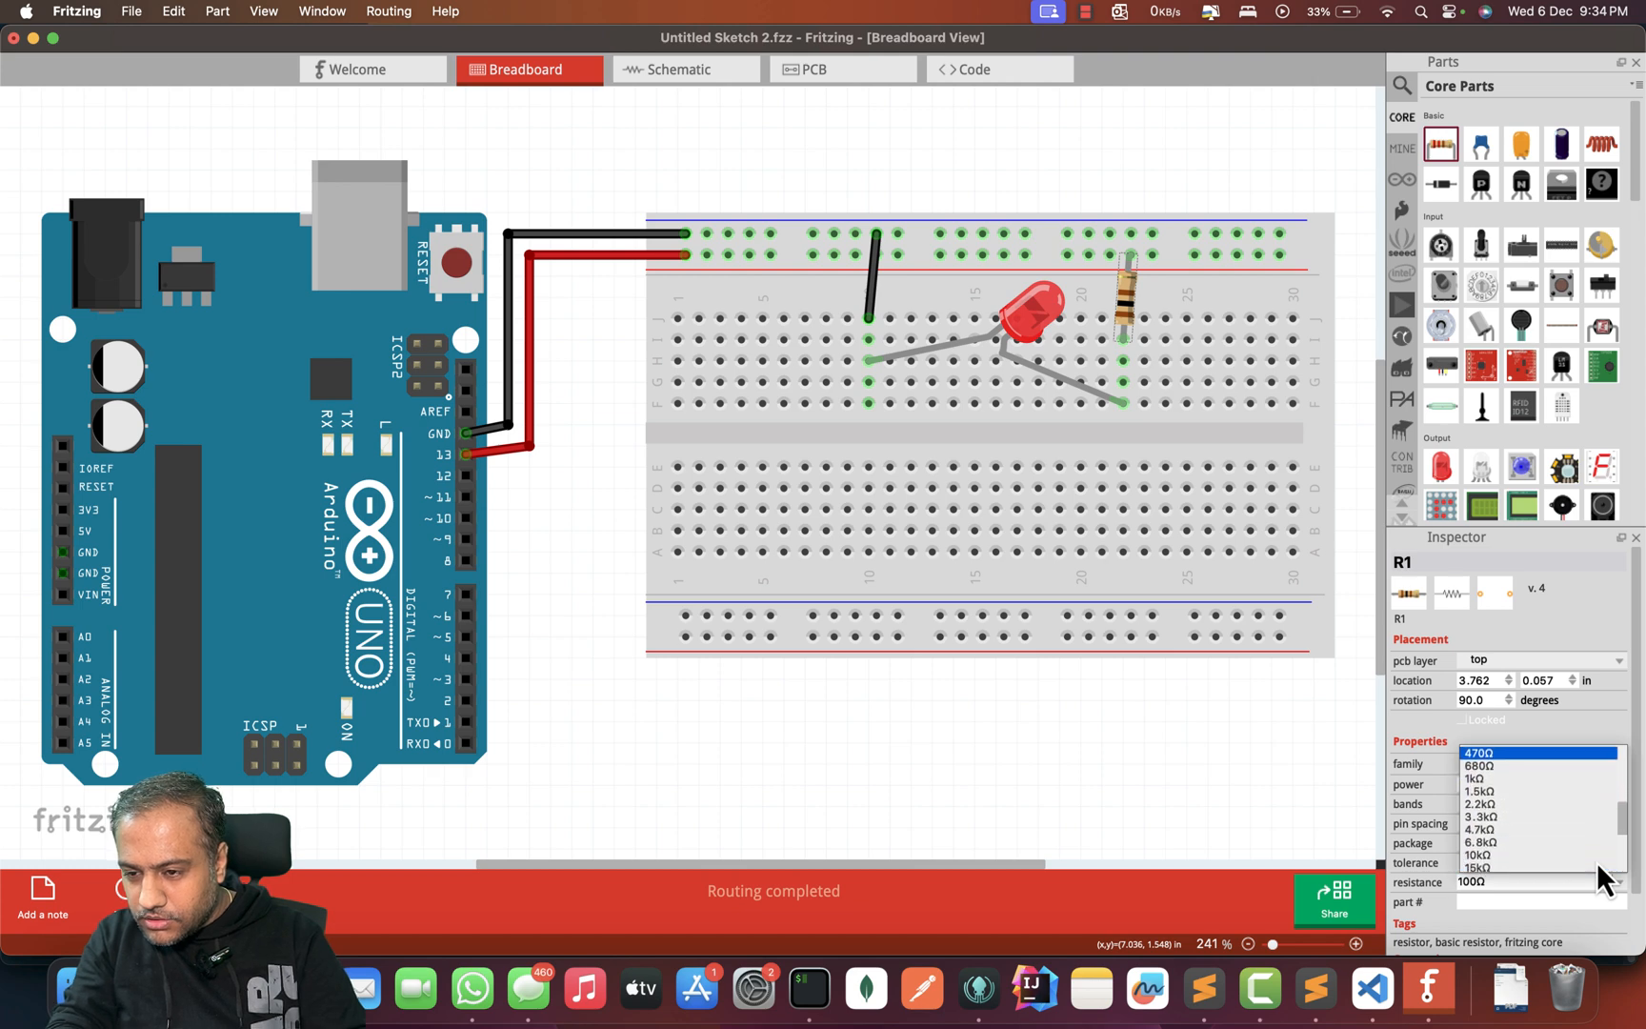
click(1468, 778)
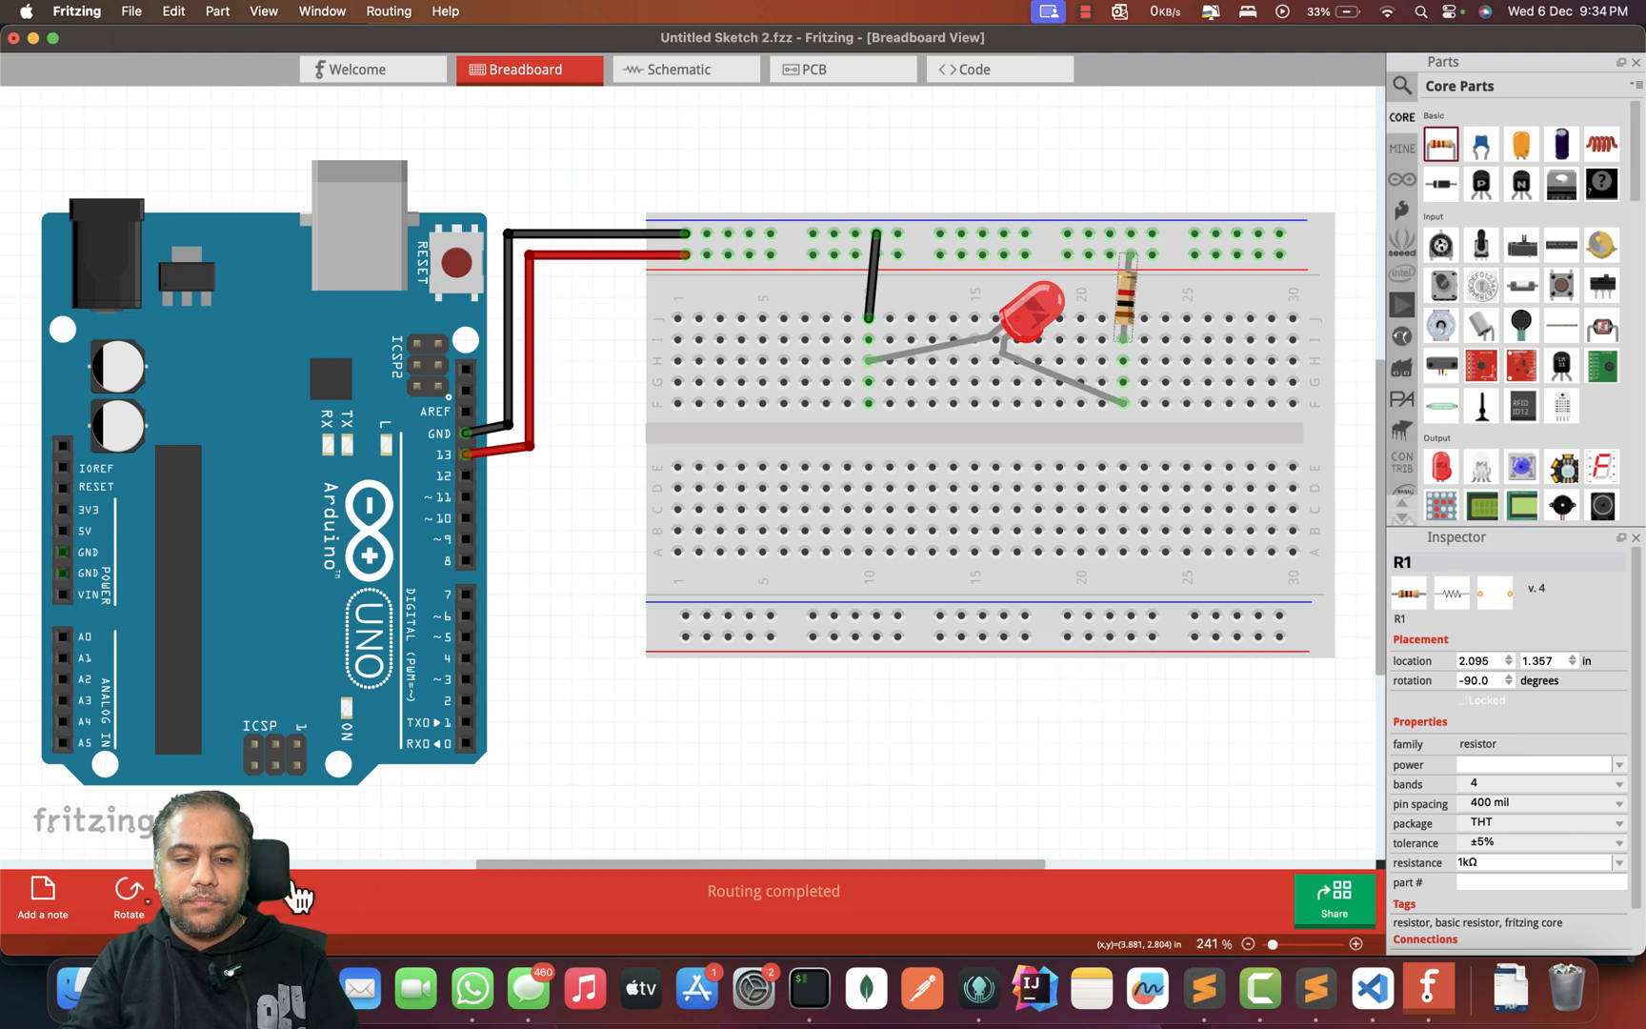
Step: Set the resistor's resistance back to 220Ω in the schematic and deselect it
click(688, 70)
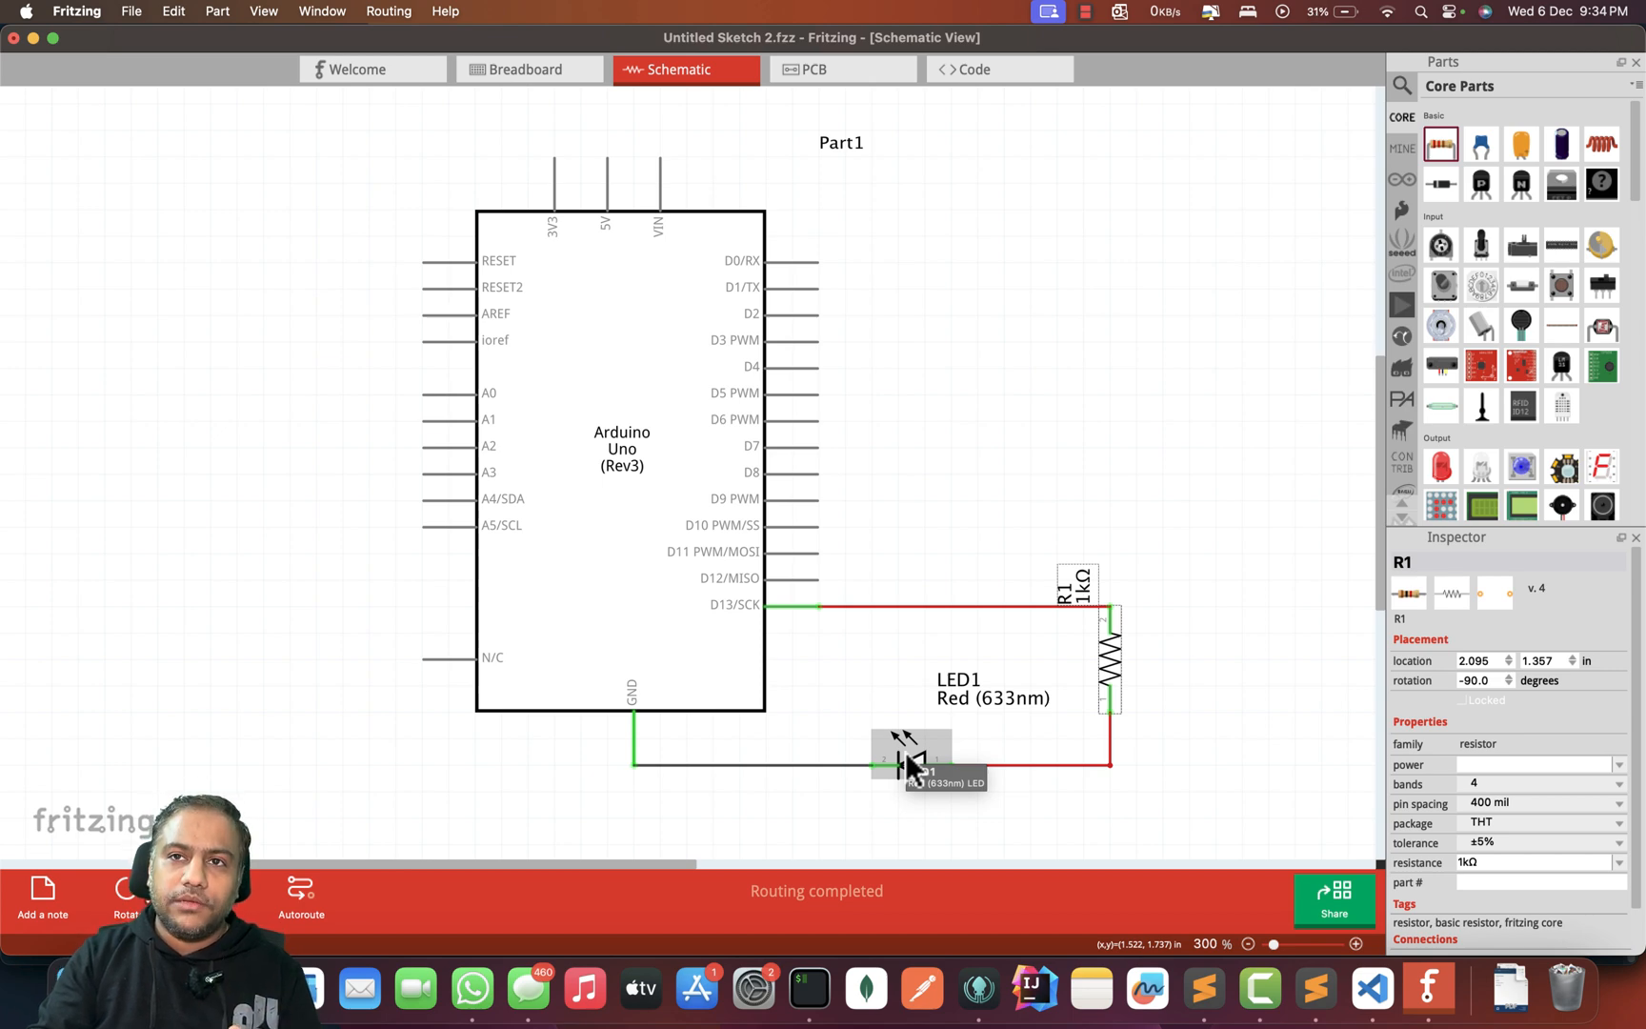
click(1619, 863)
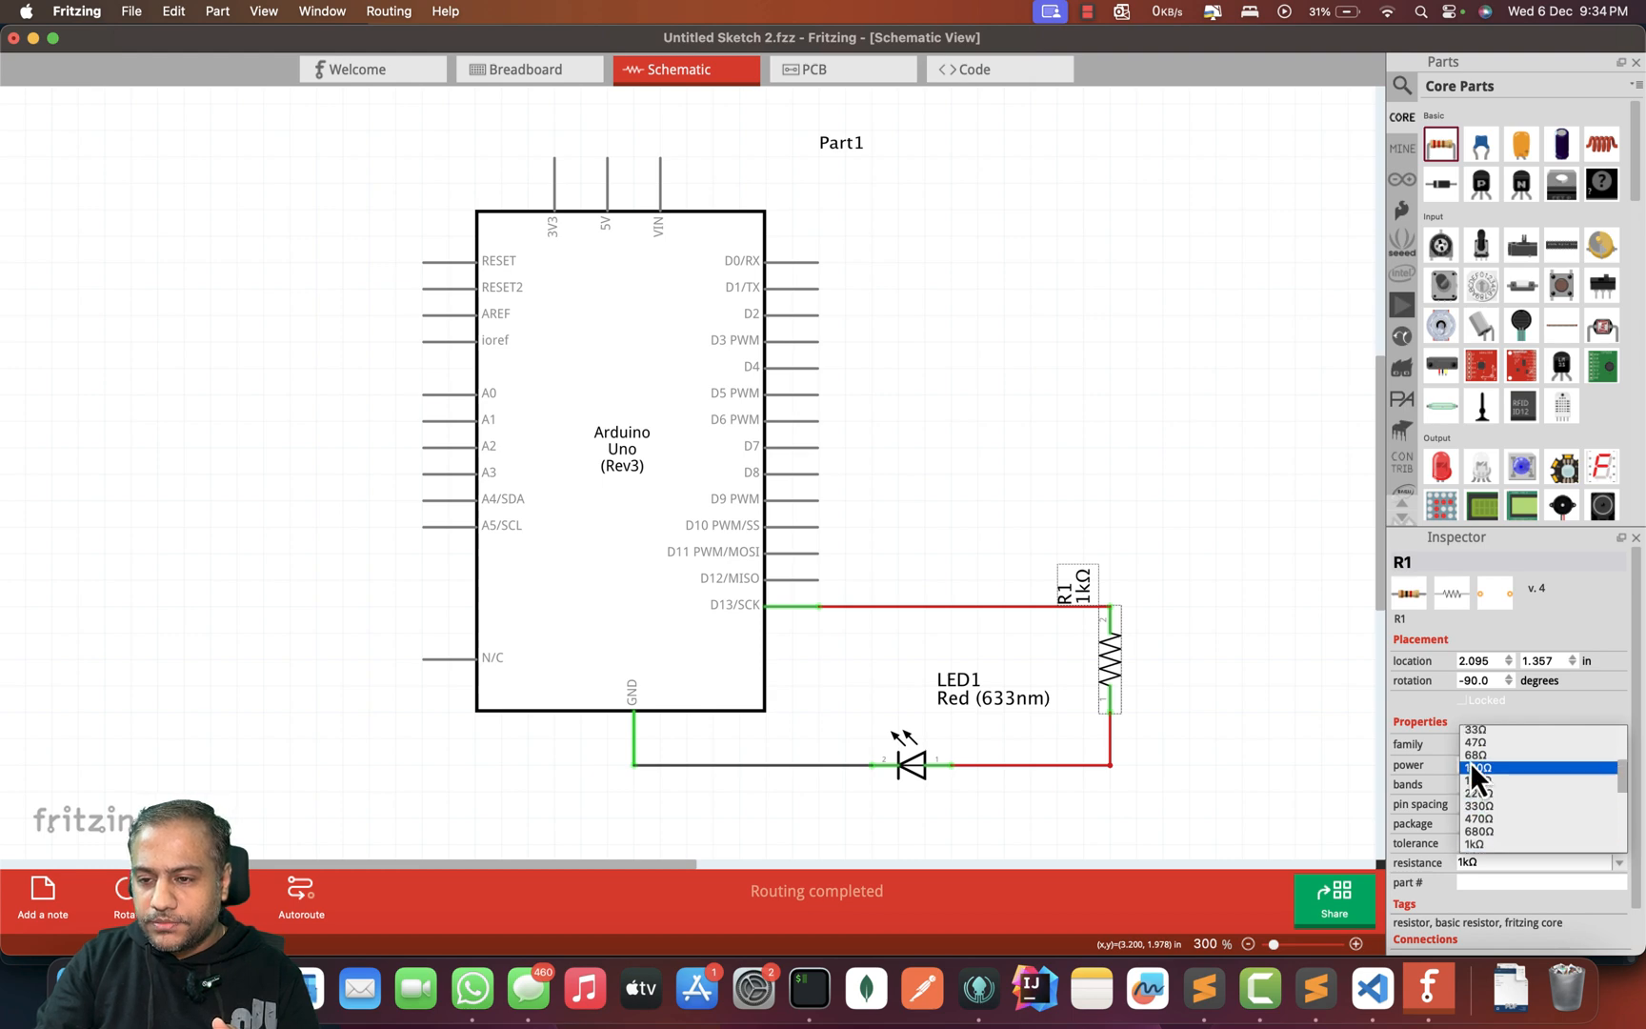
click(1495, 793)
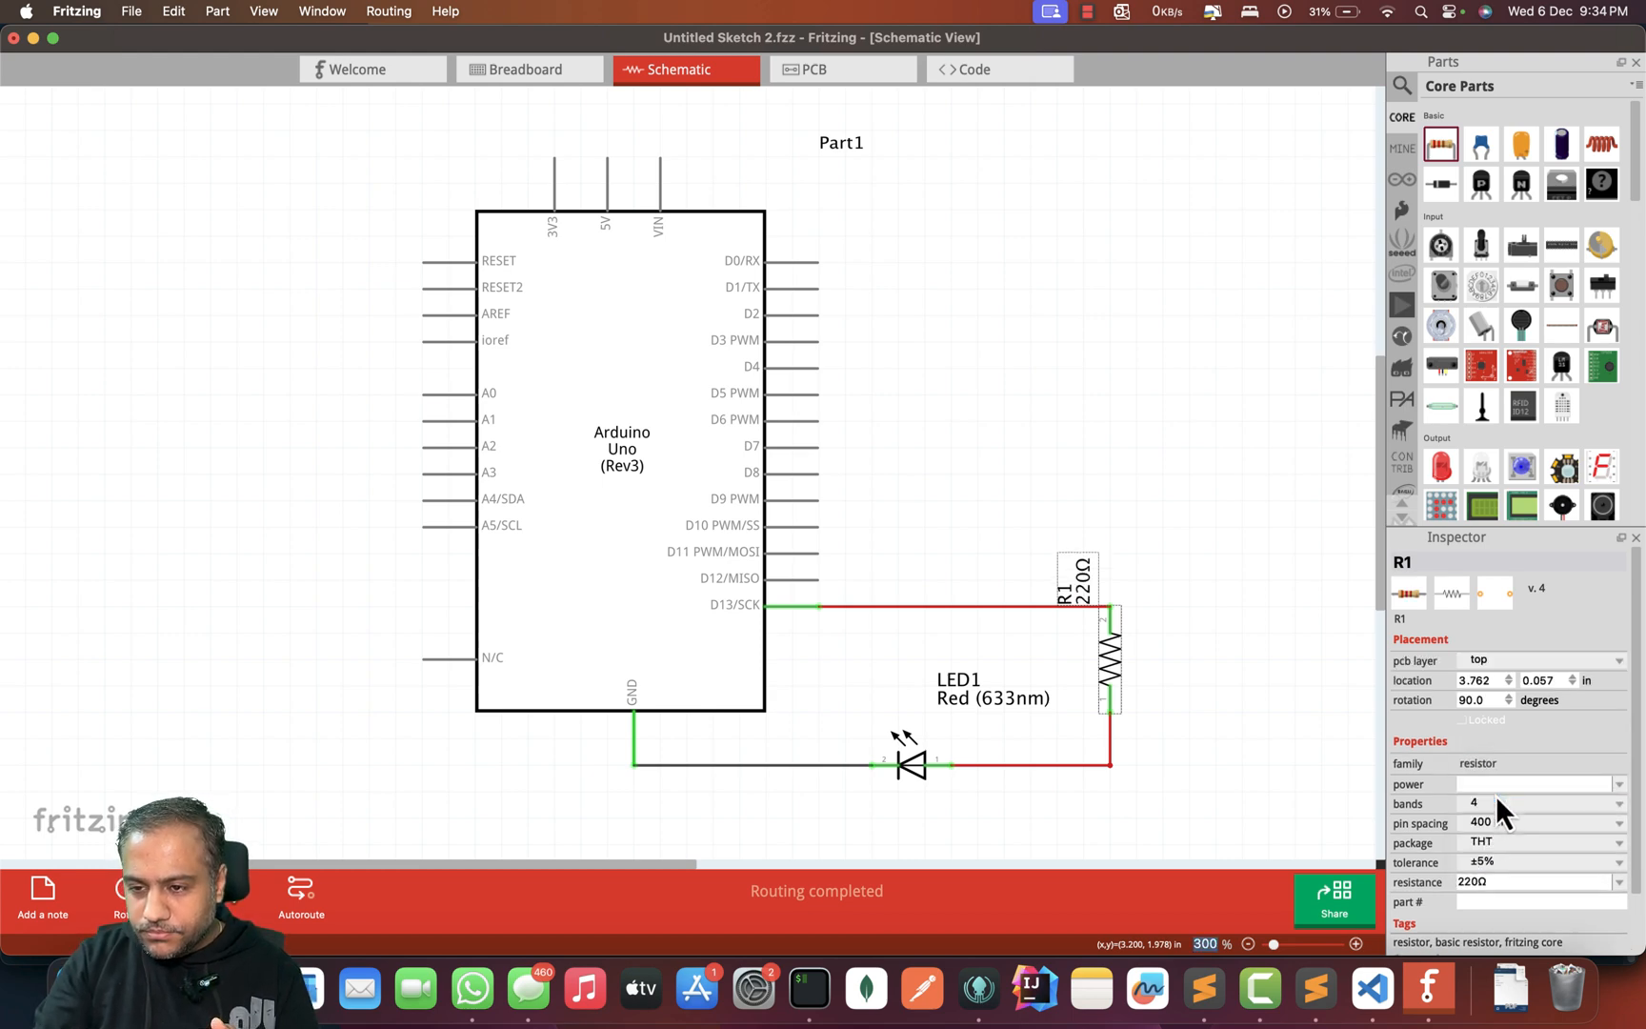
click(1059, 800)
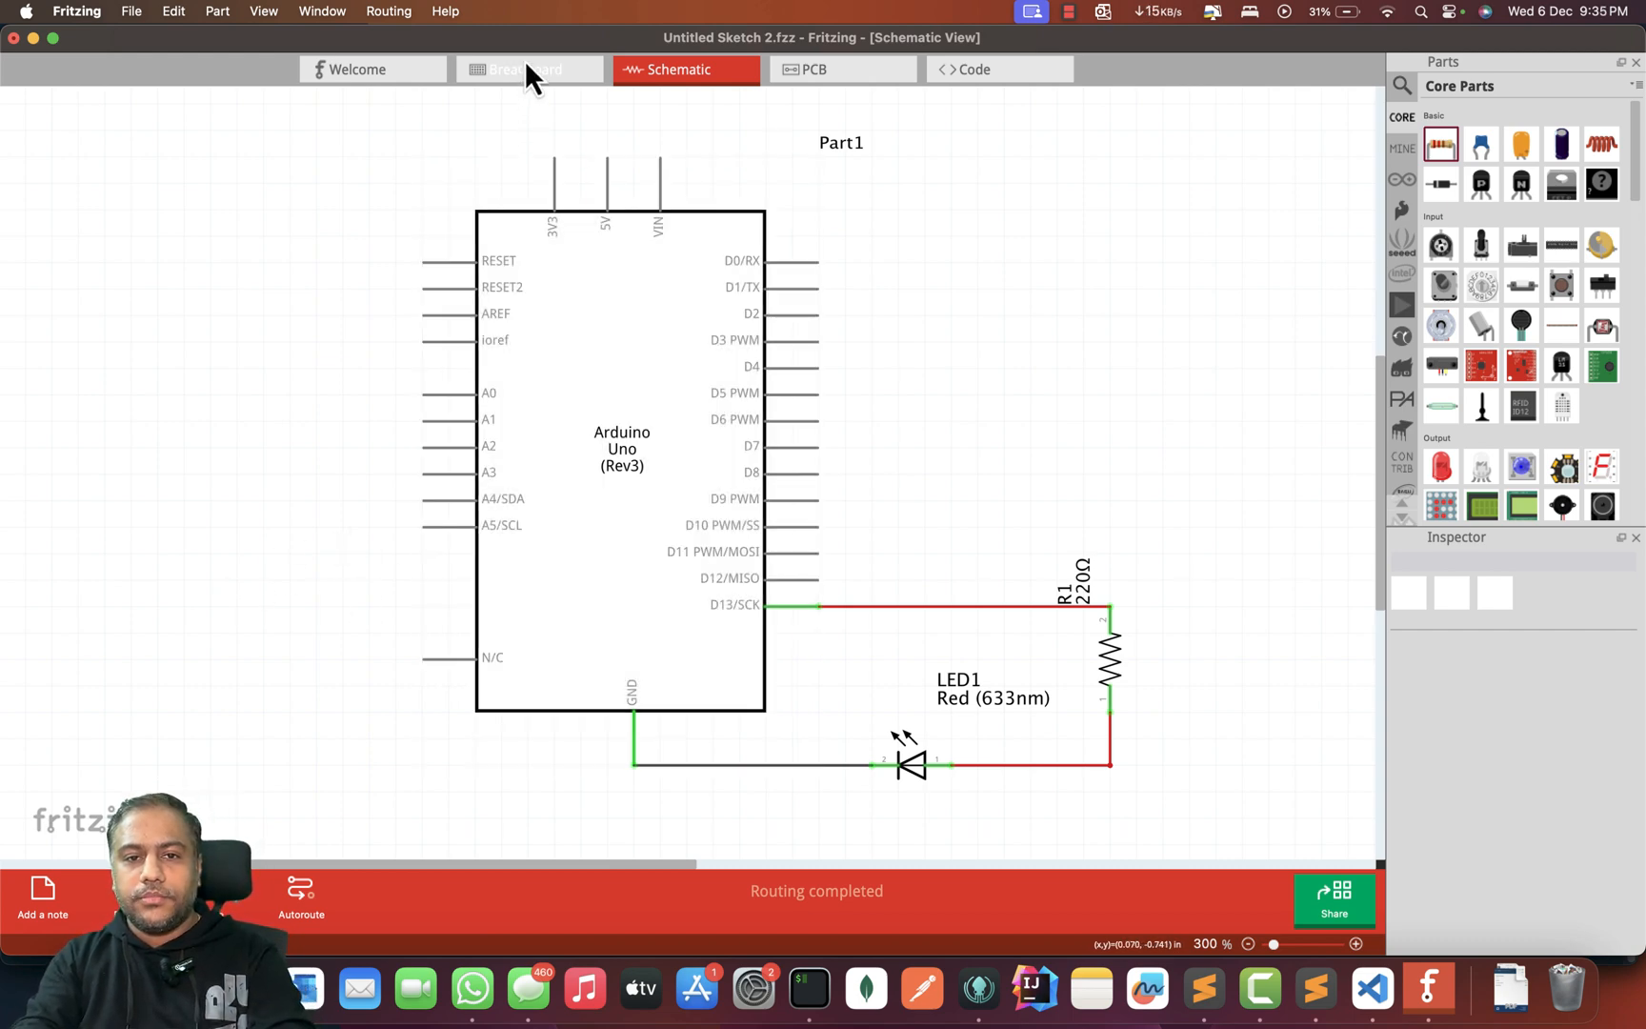
Step: In the PCB layout, move the resistor to 3.262, 1.057 in, vertically aligned with the LED's pads
click(526, 73)
click(831, 77)
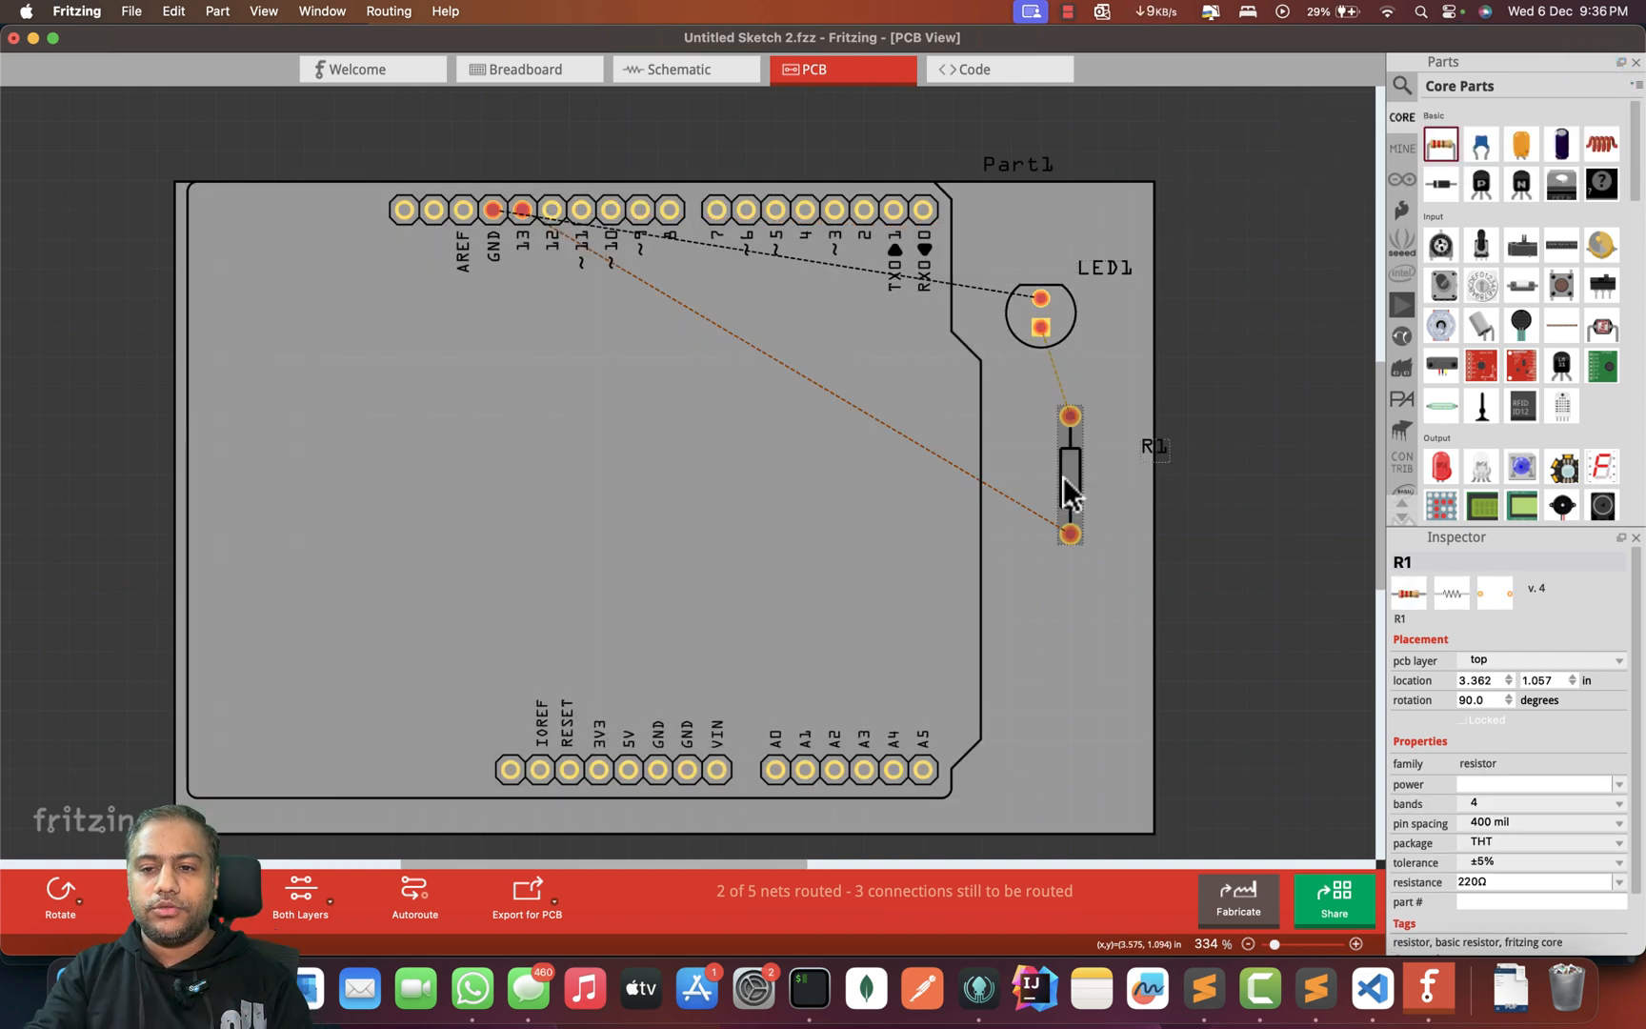
drag(1063, 477, 1034, 478)
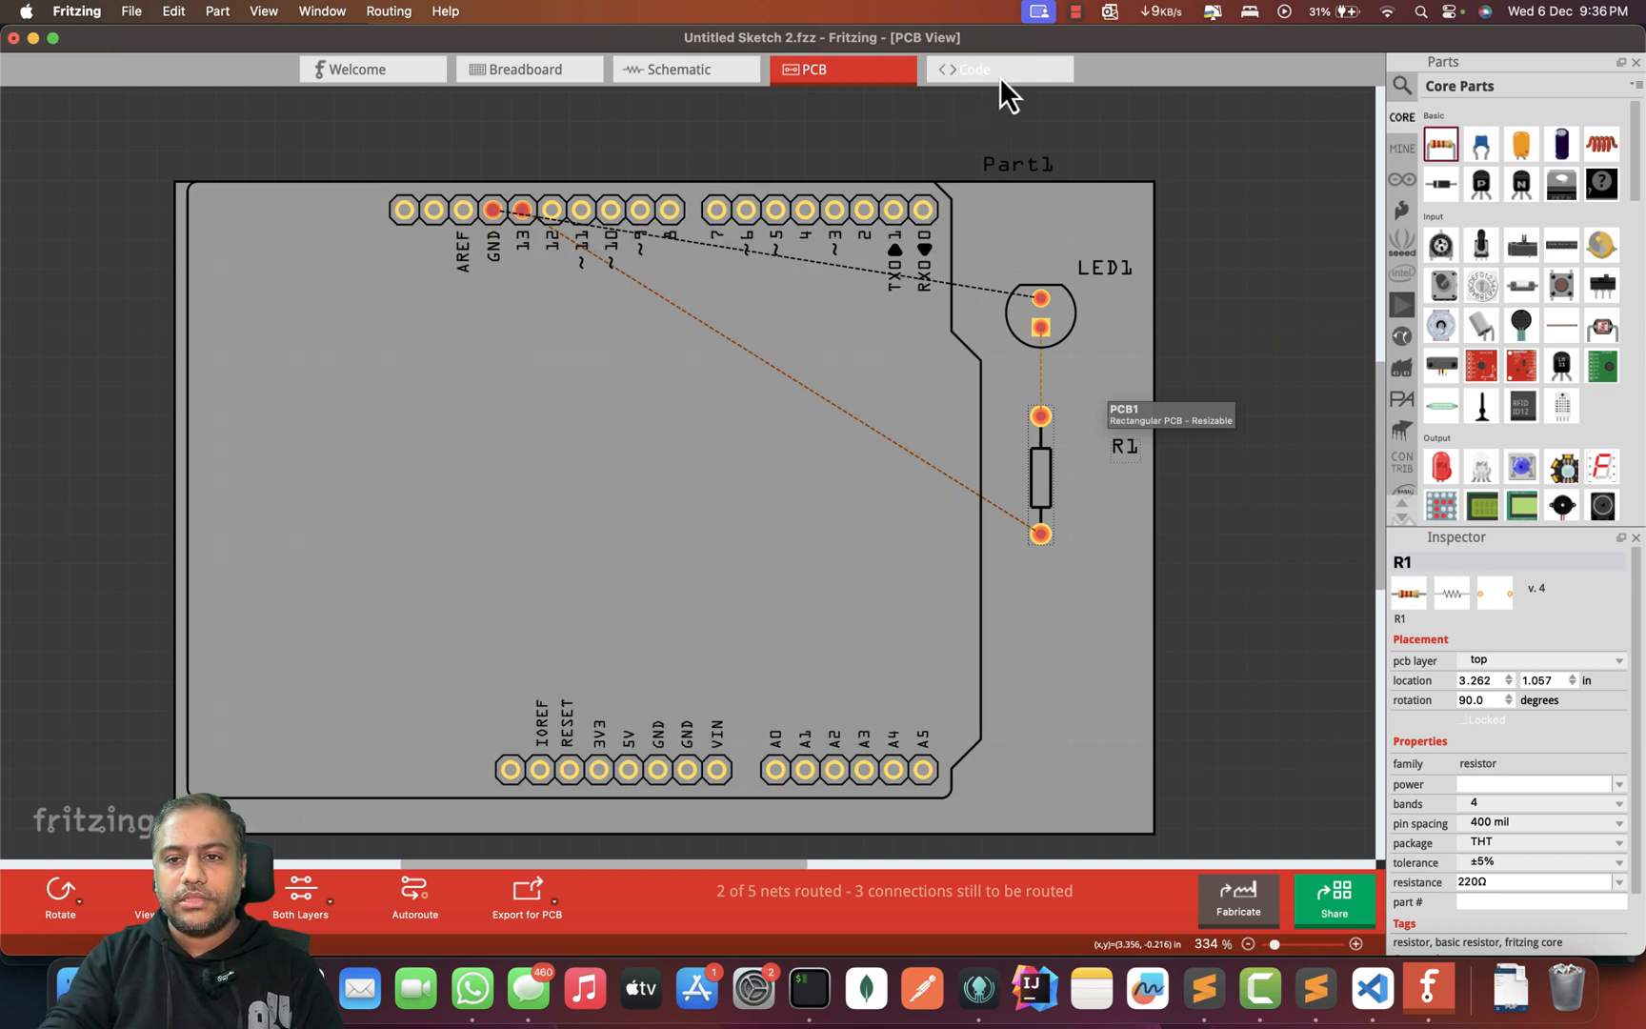
Step: Show the sketch's code and examine the Arduino platform location in the Code View preferences
click(999, 75)
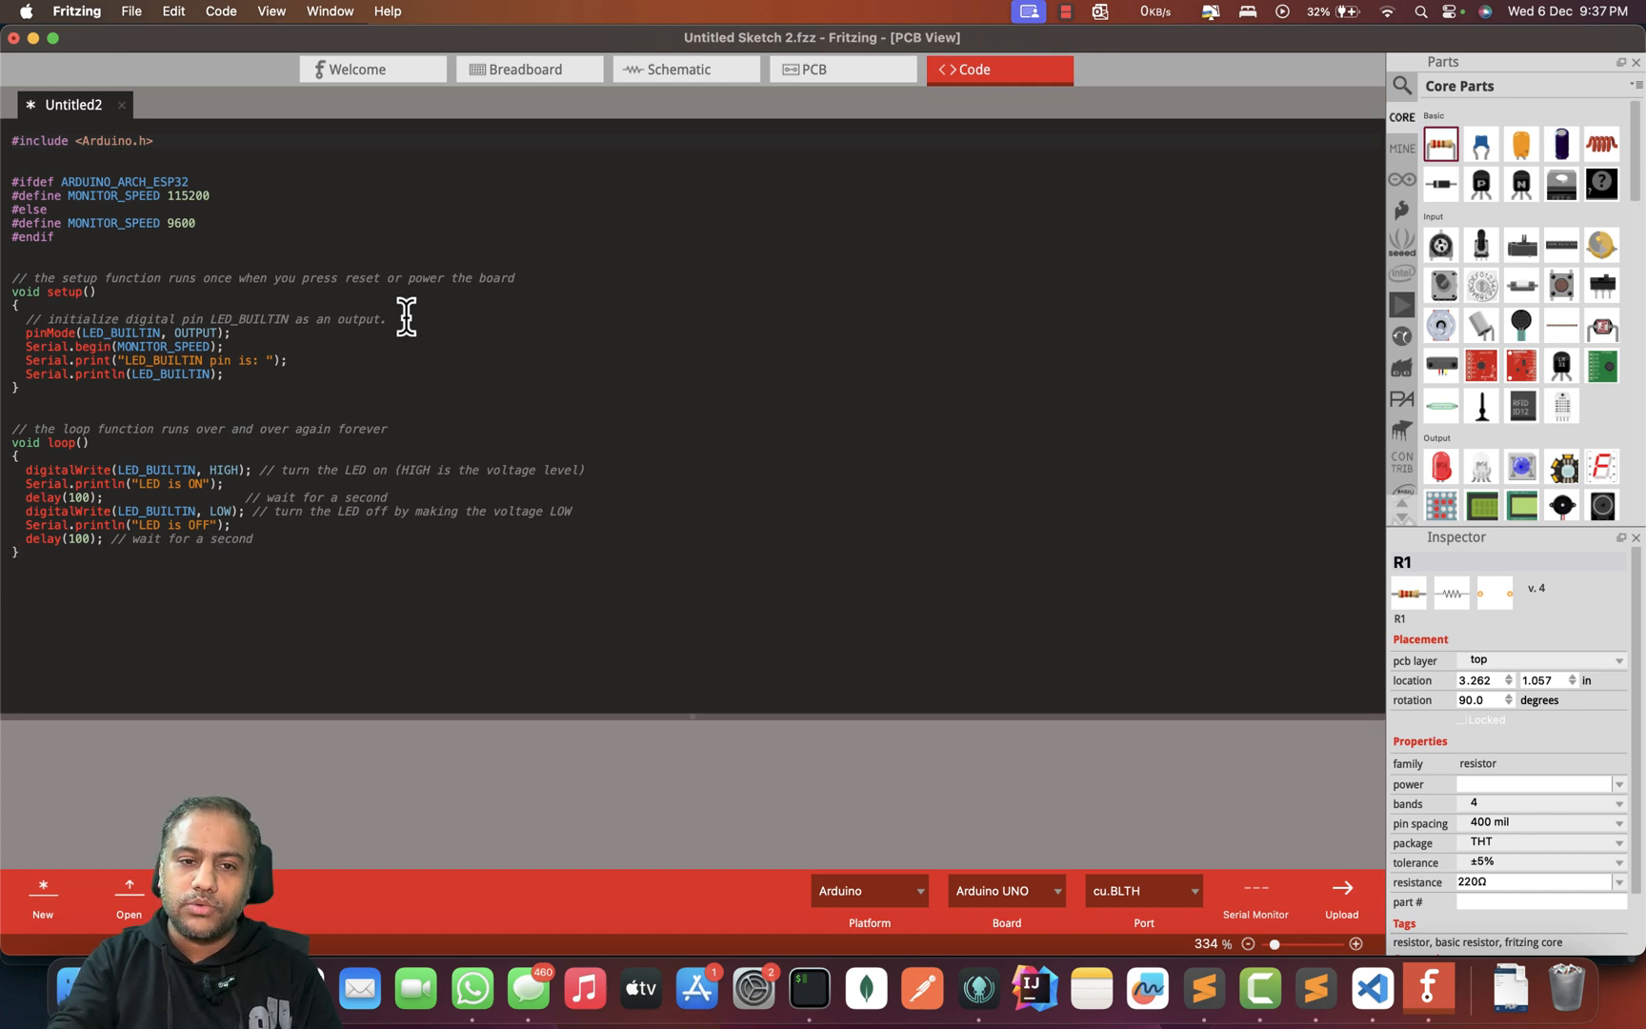
click(75, 14)
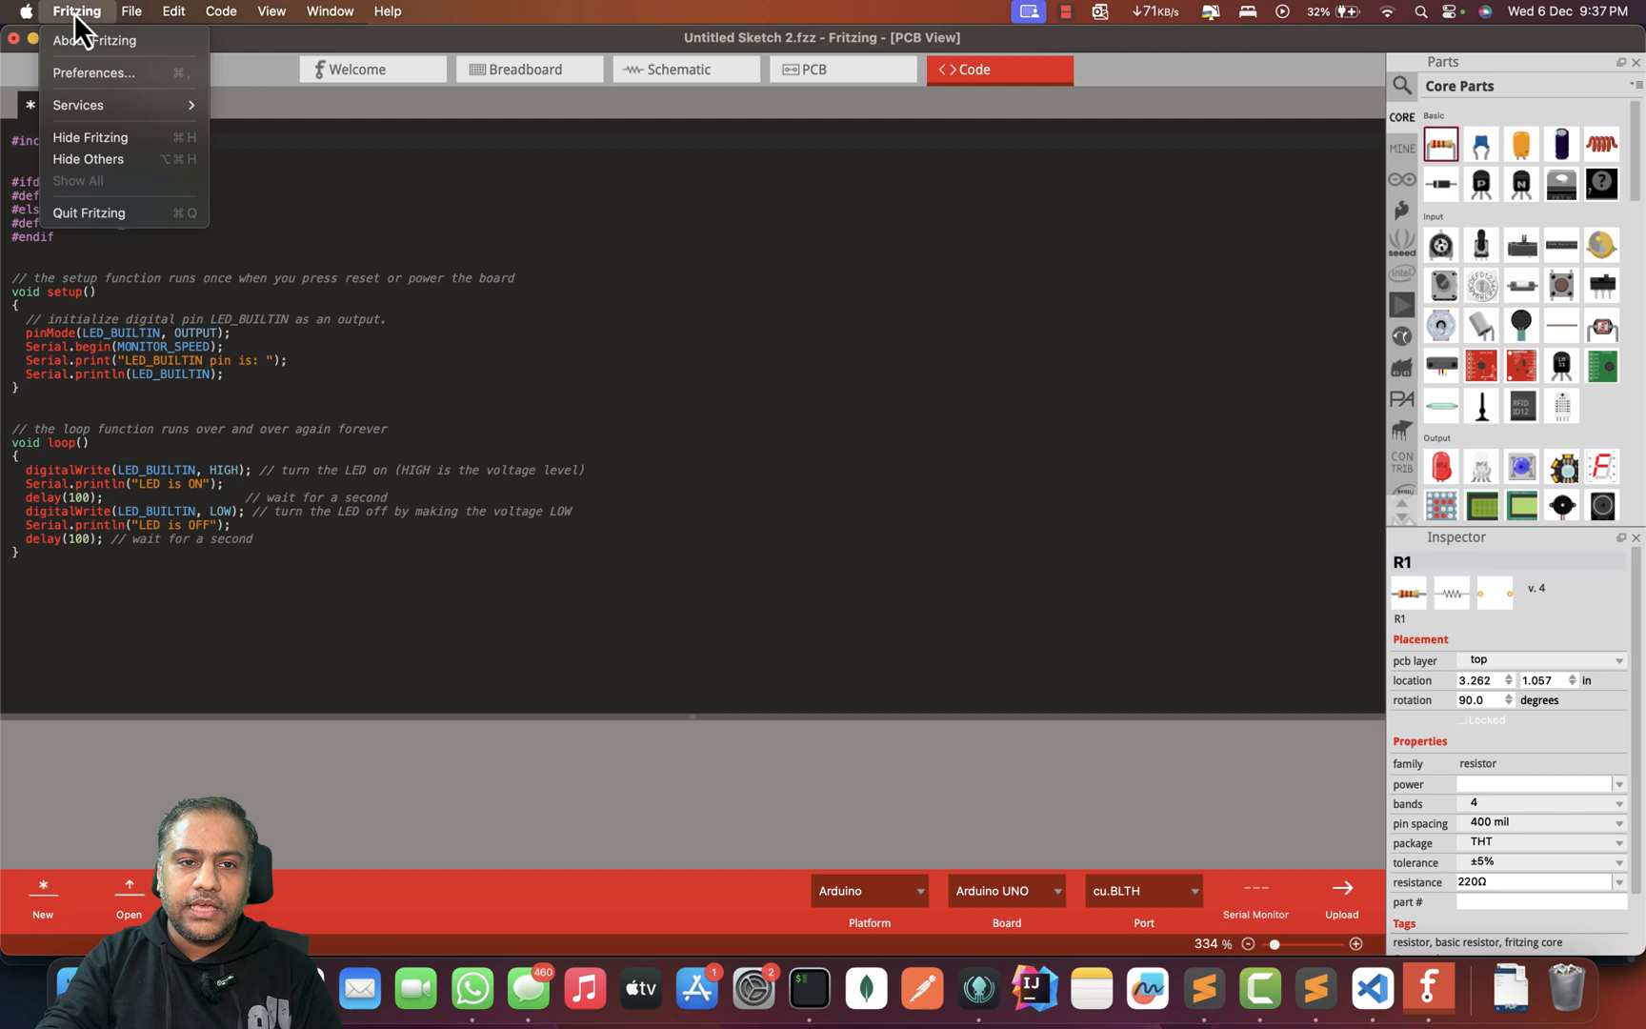
click(86, 77)
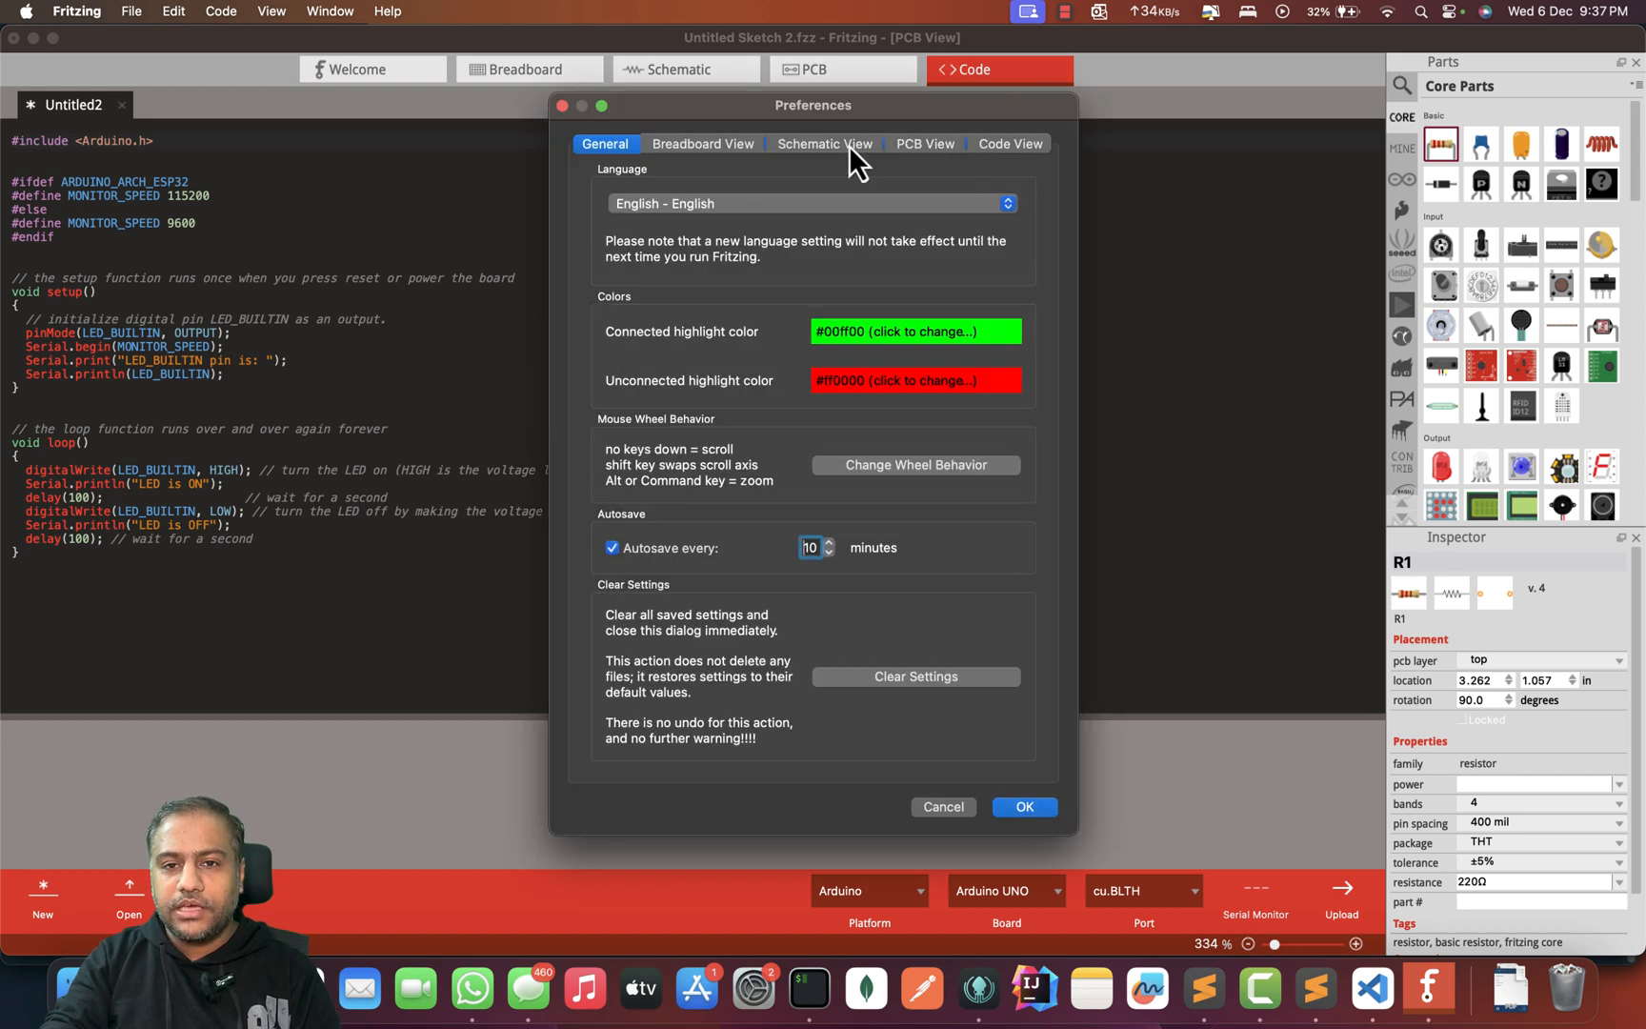
click(1020, 148)
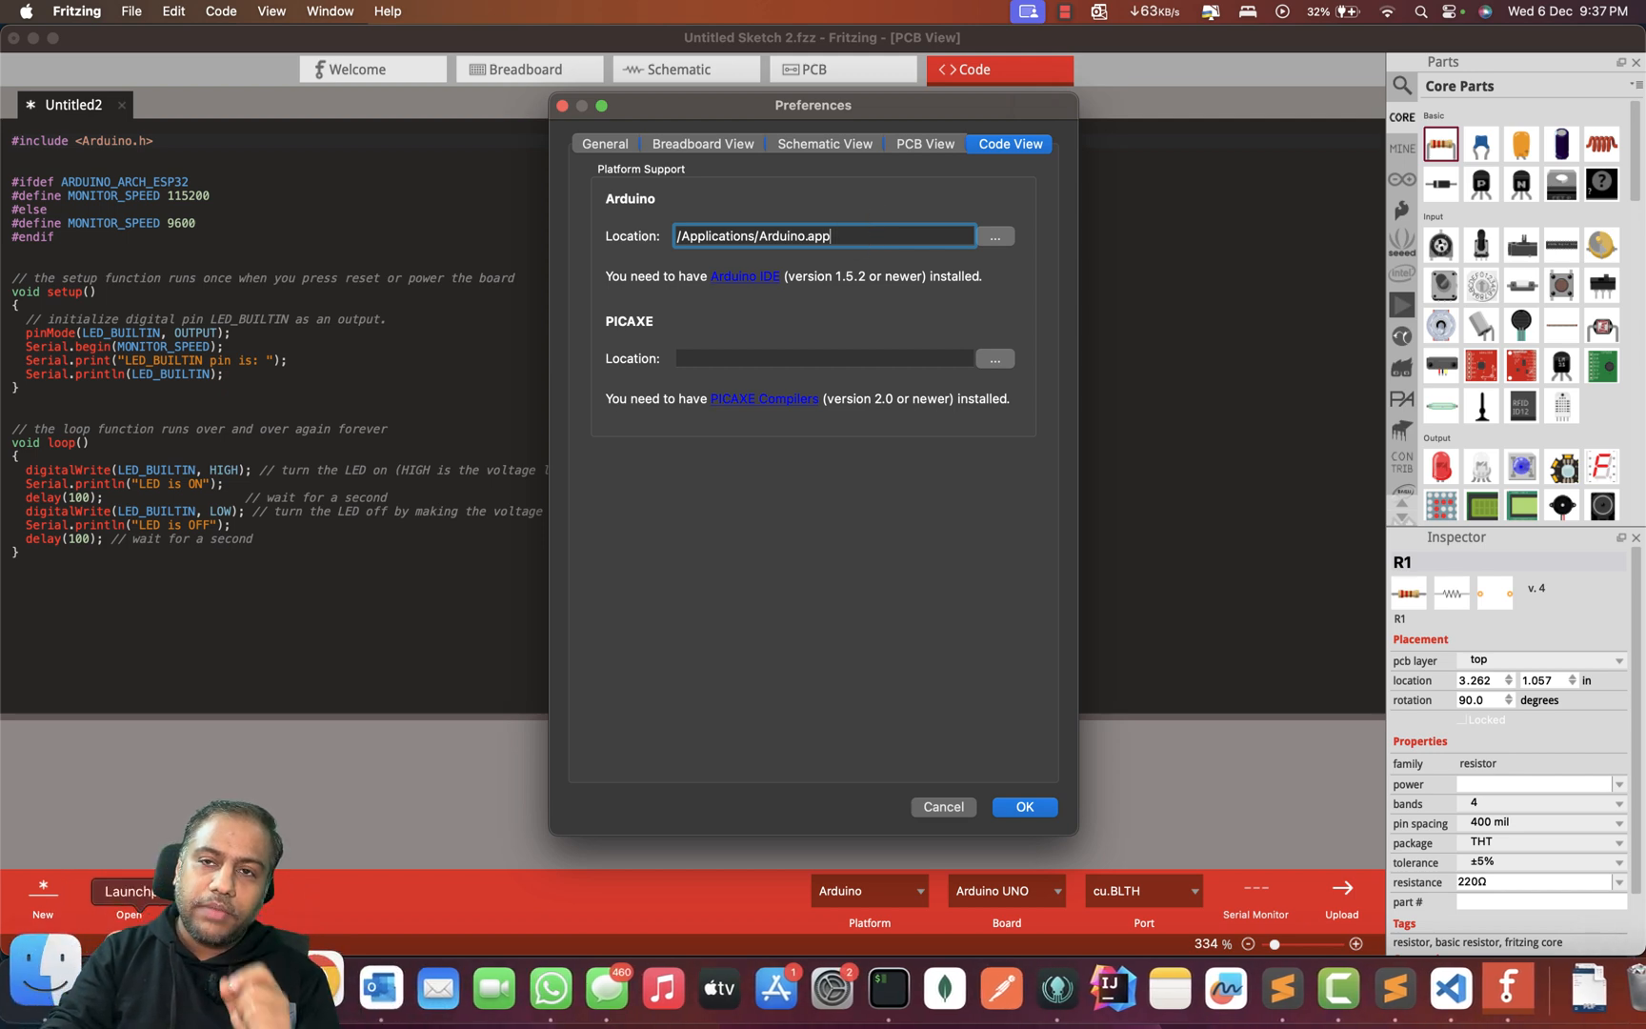
Step: View the Arduino apps in Launchpad, and switch to Chrome to examine the Arduino IDE downloads on the Arduino Software page
click(128, 987)
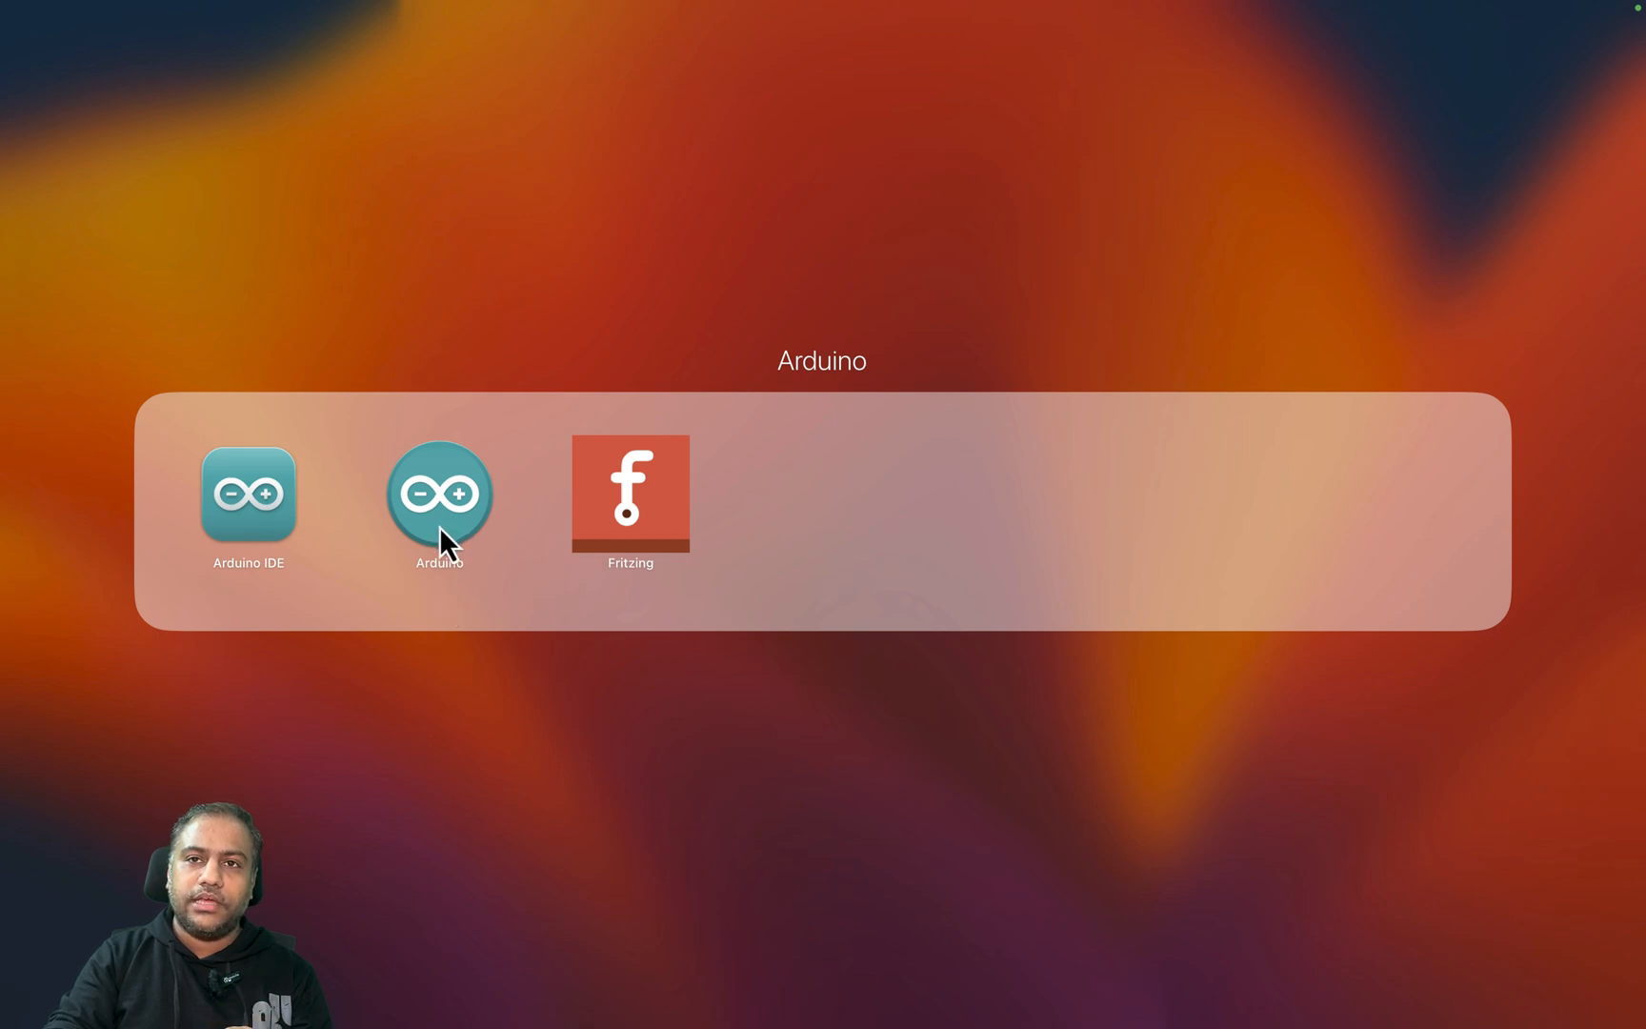
click(433, 696)
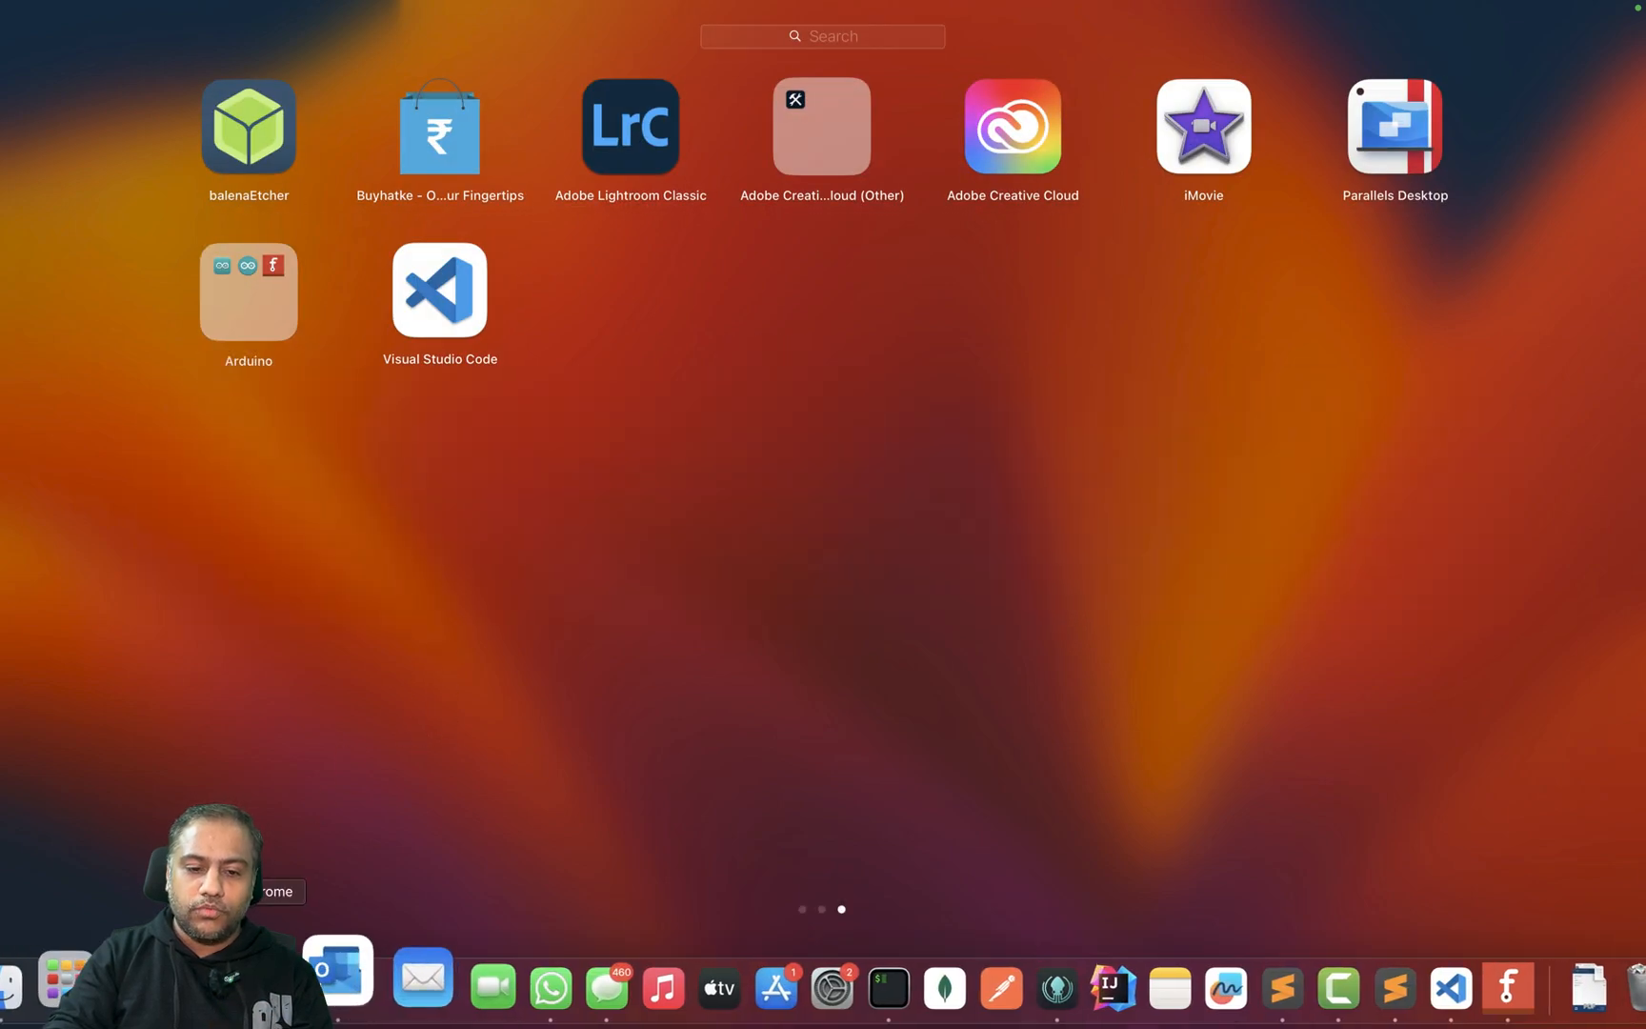
click(272, 973)
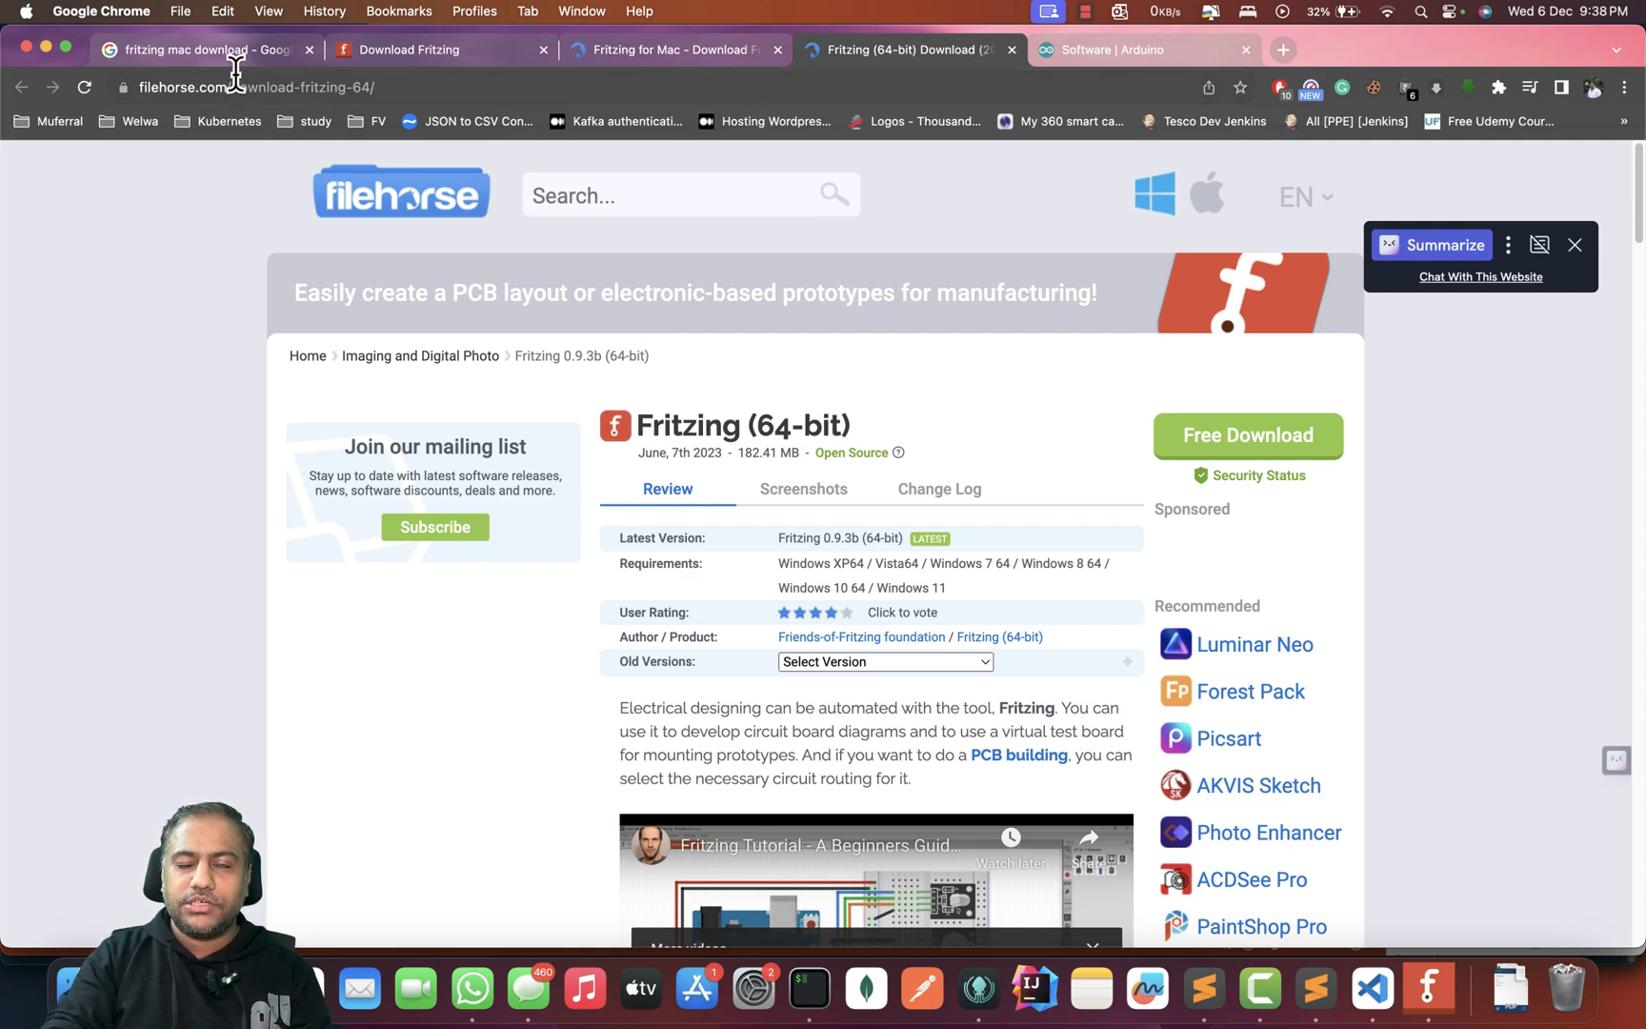
click(1085, 52)
scroll(792, 446, up, 10)
scroll(790, 448, down, 1)
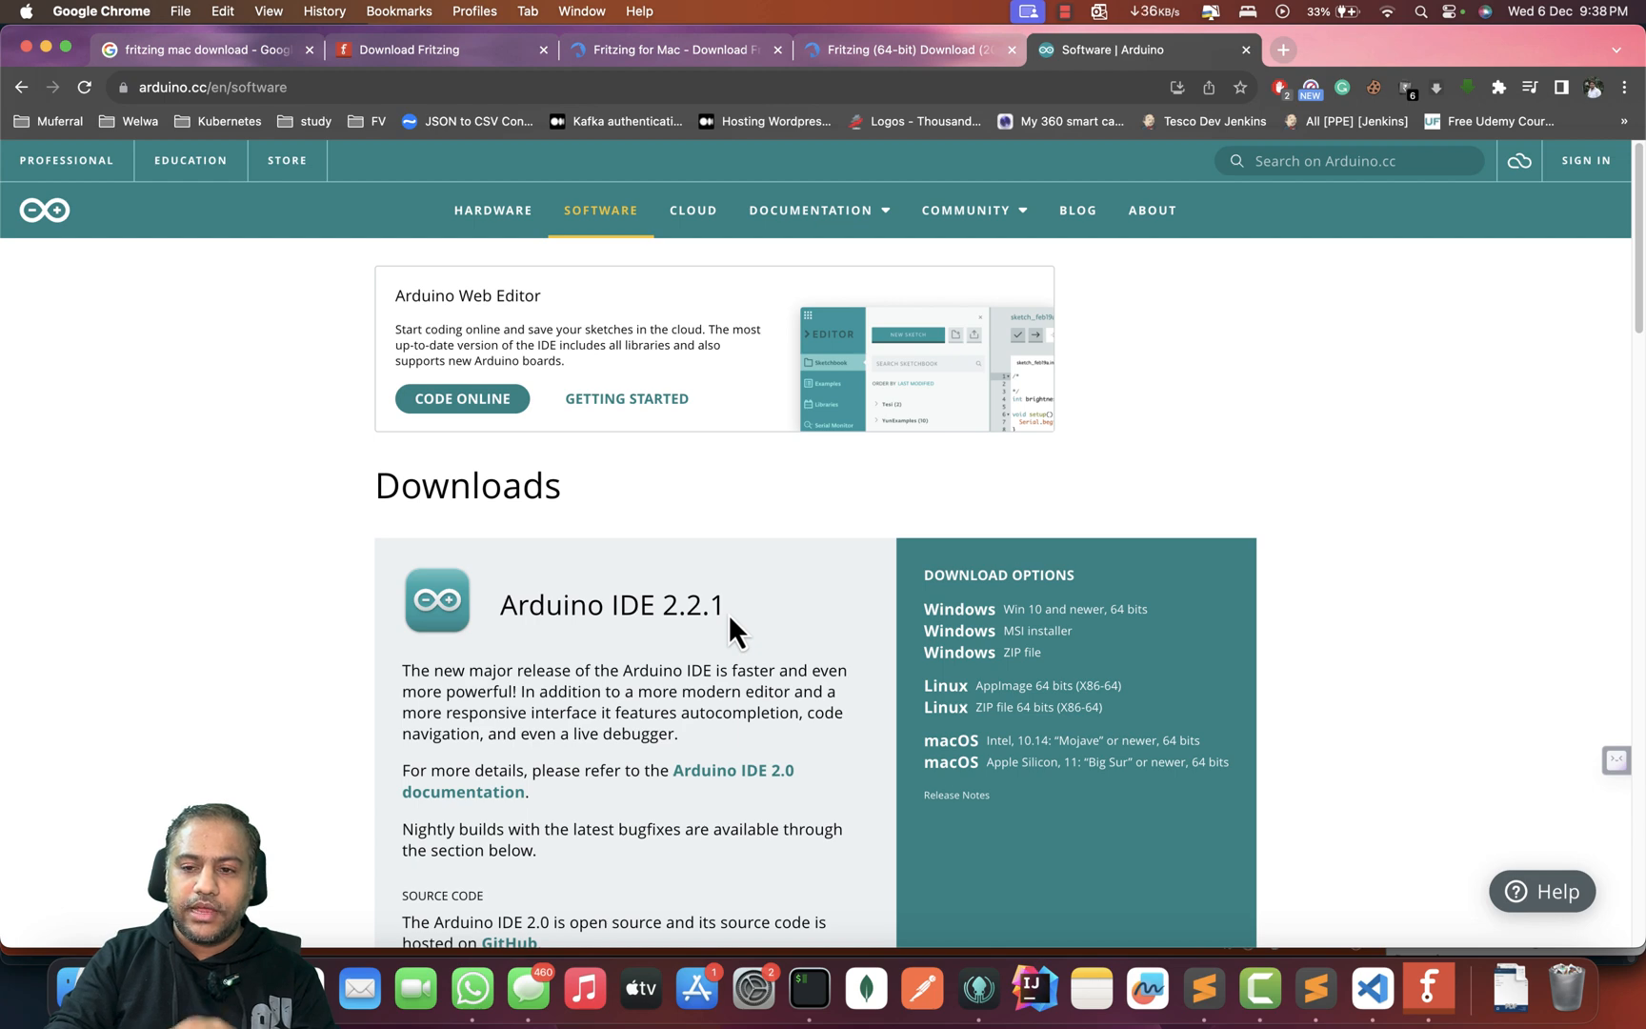
Step: Examine the Arduino IDE 2.2.1 and Legacy IDE 1.8.19 download options on the Arduino Software page
scroll(729, 617, down, 5)
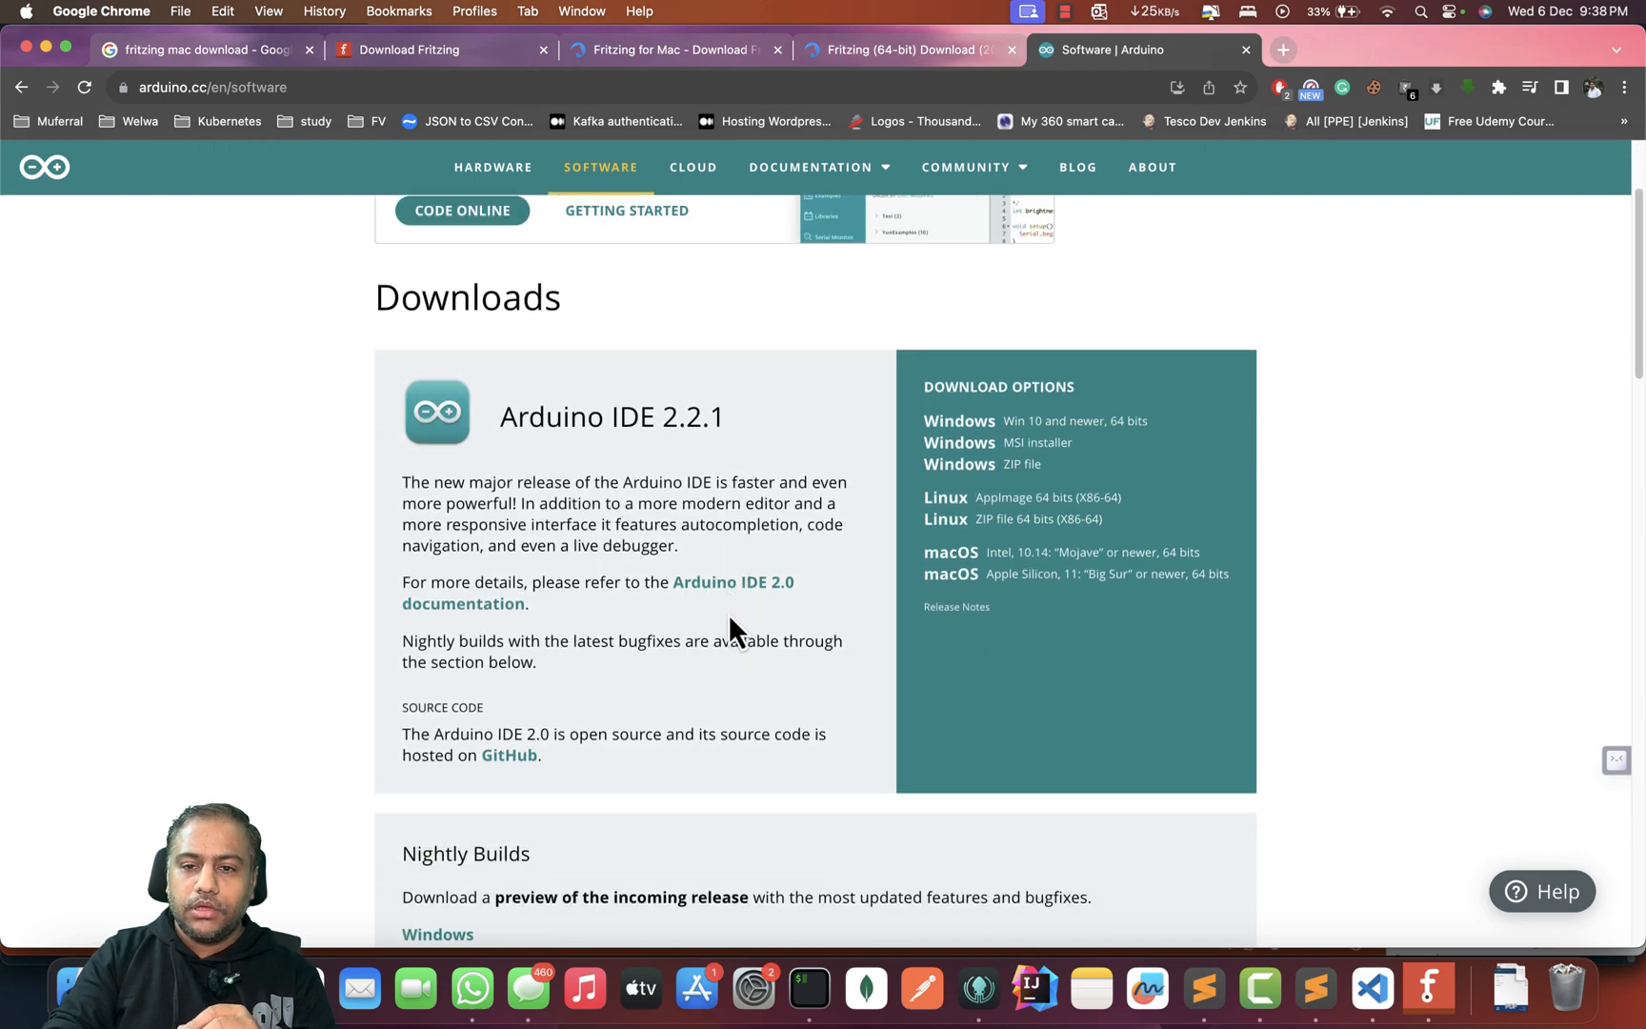
scroll(729, 620, down, 12)
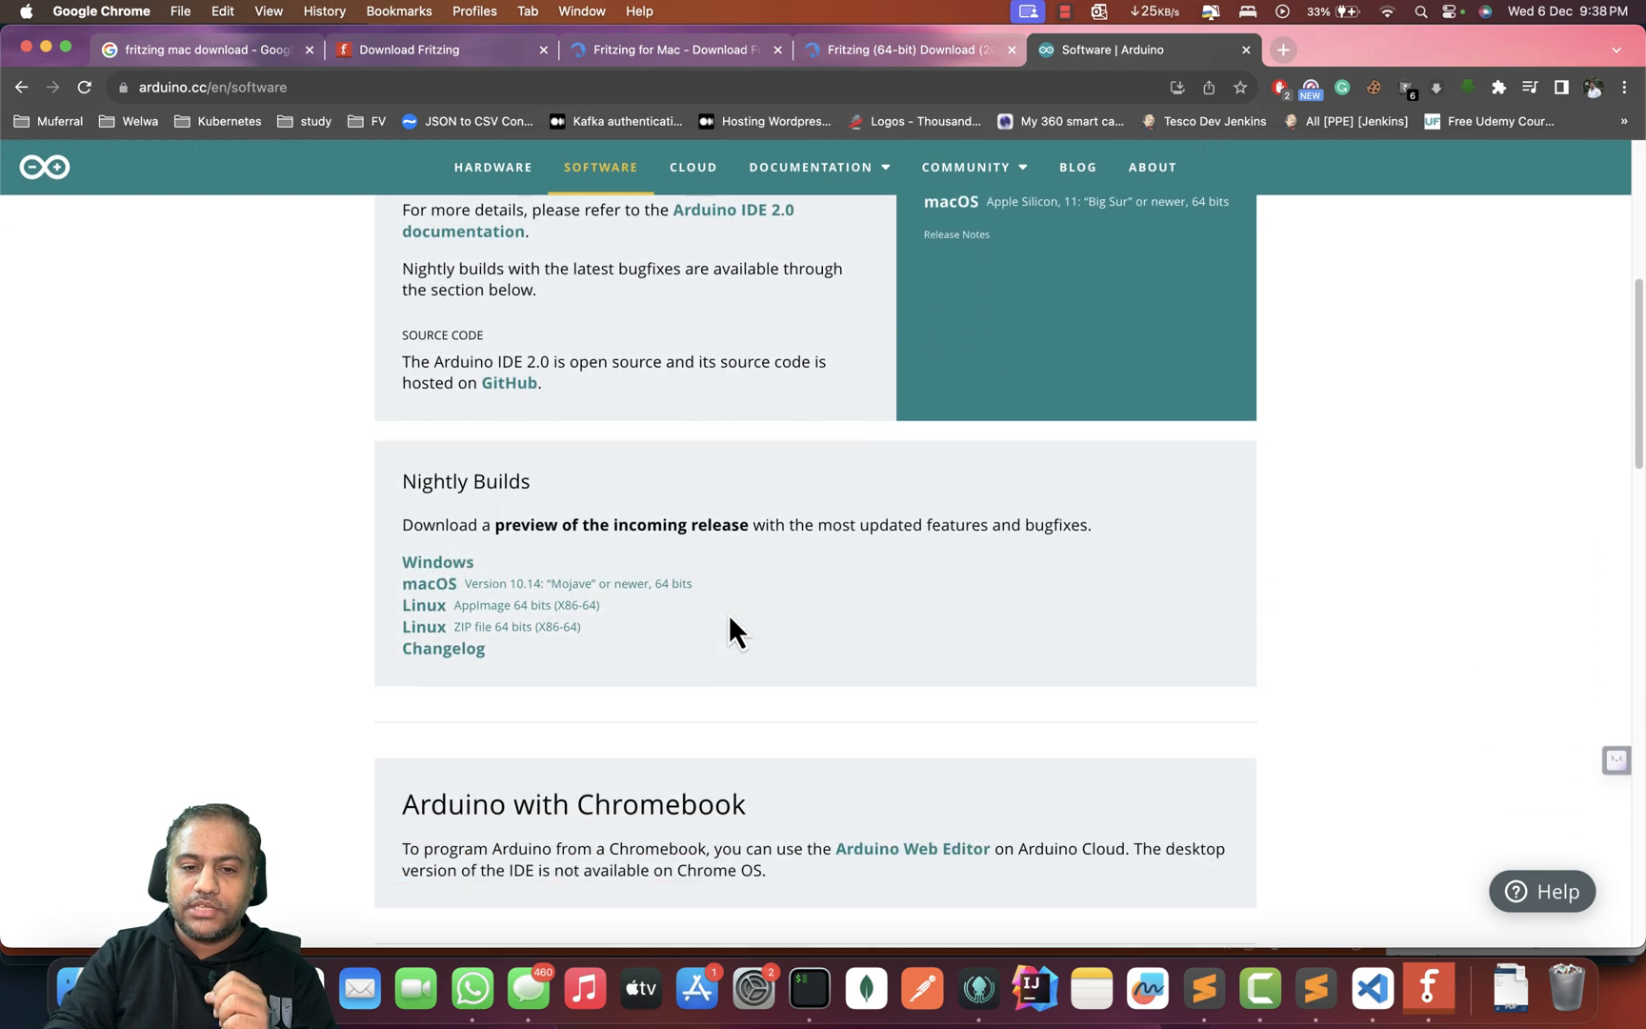
scroll(729, 617, down, 17)
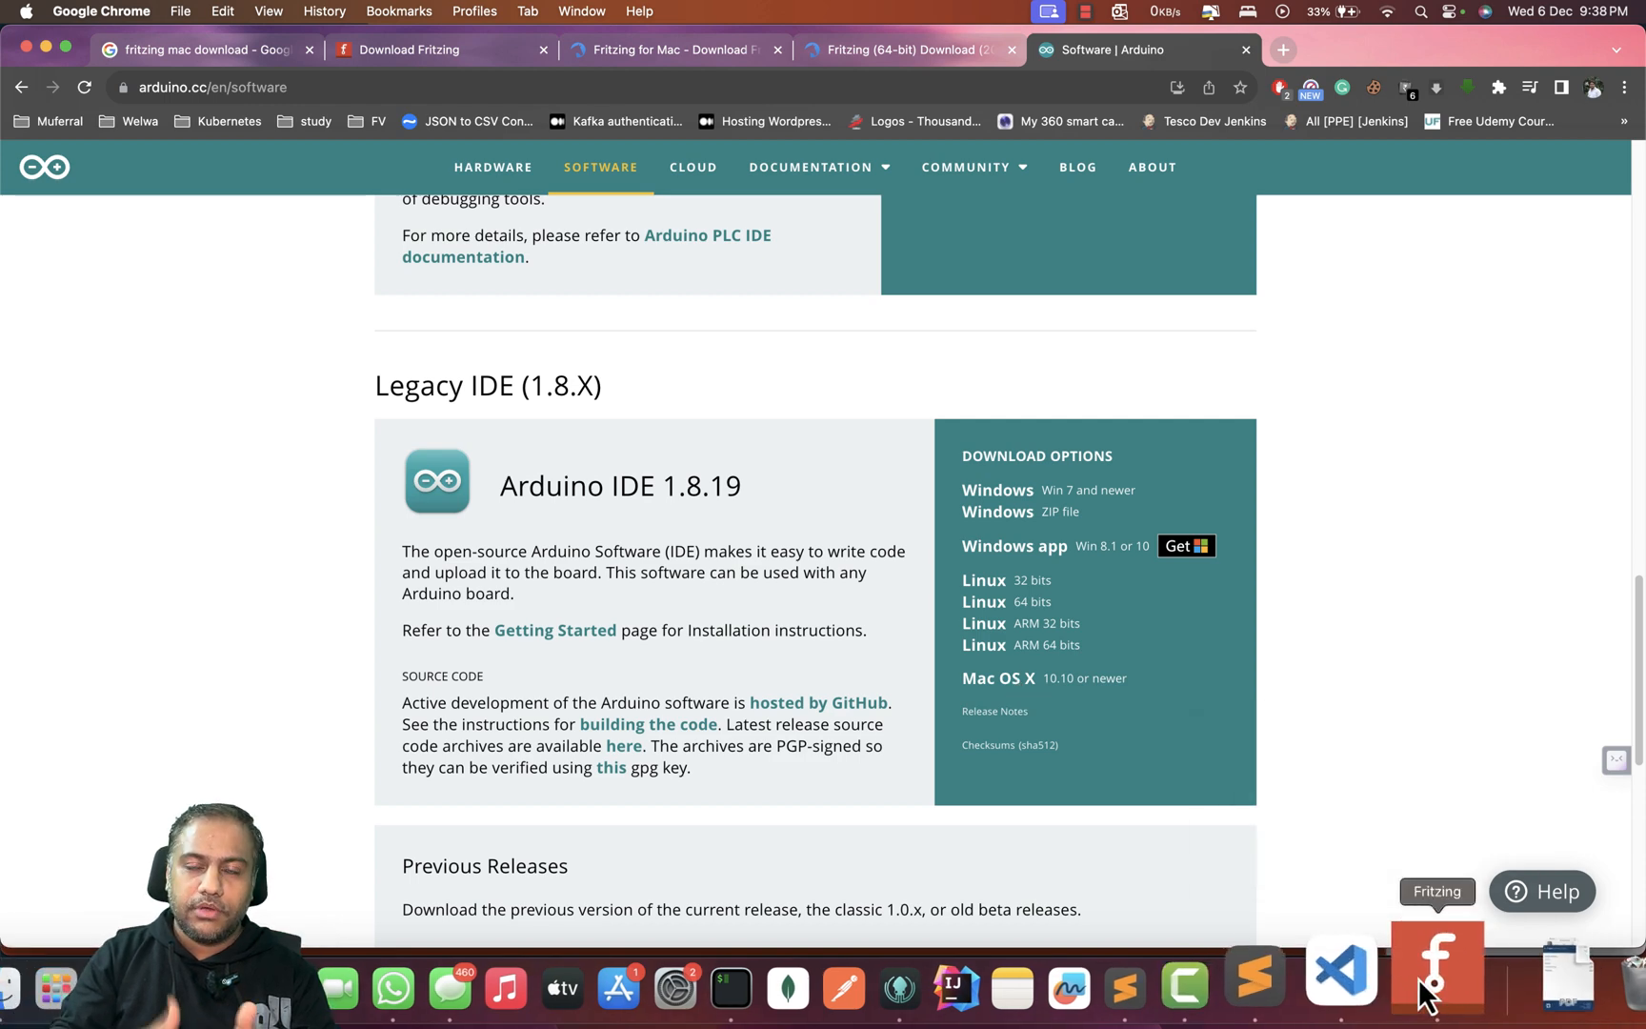
scroll(1092, 518, up, 10)
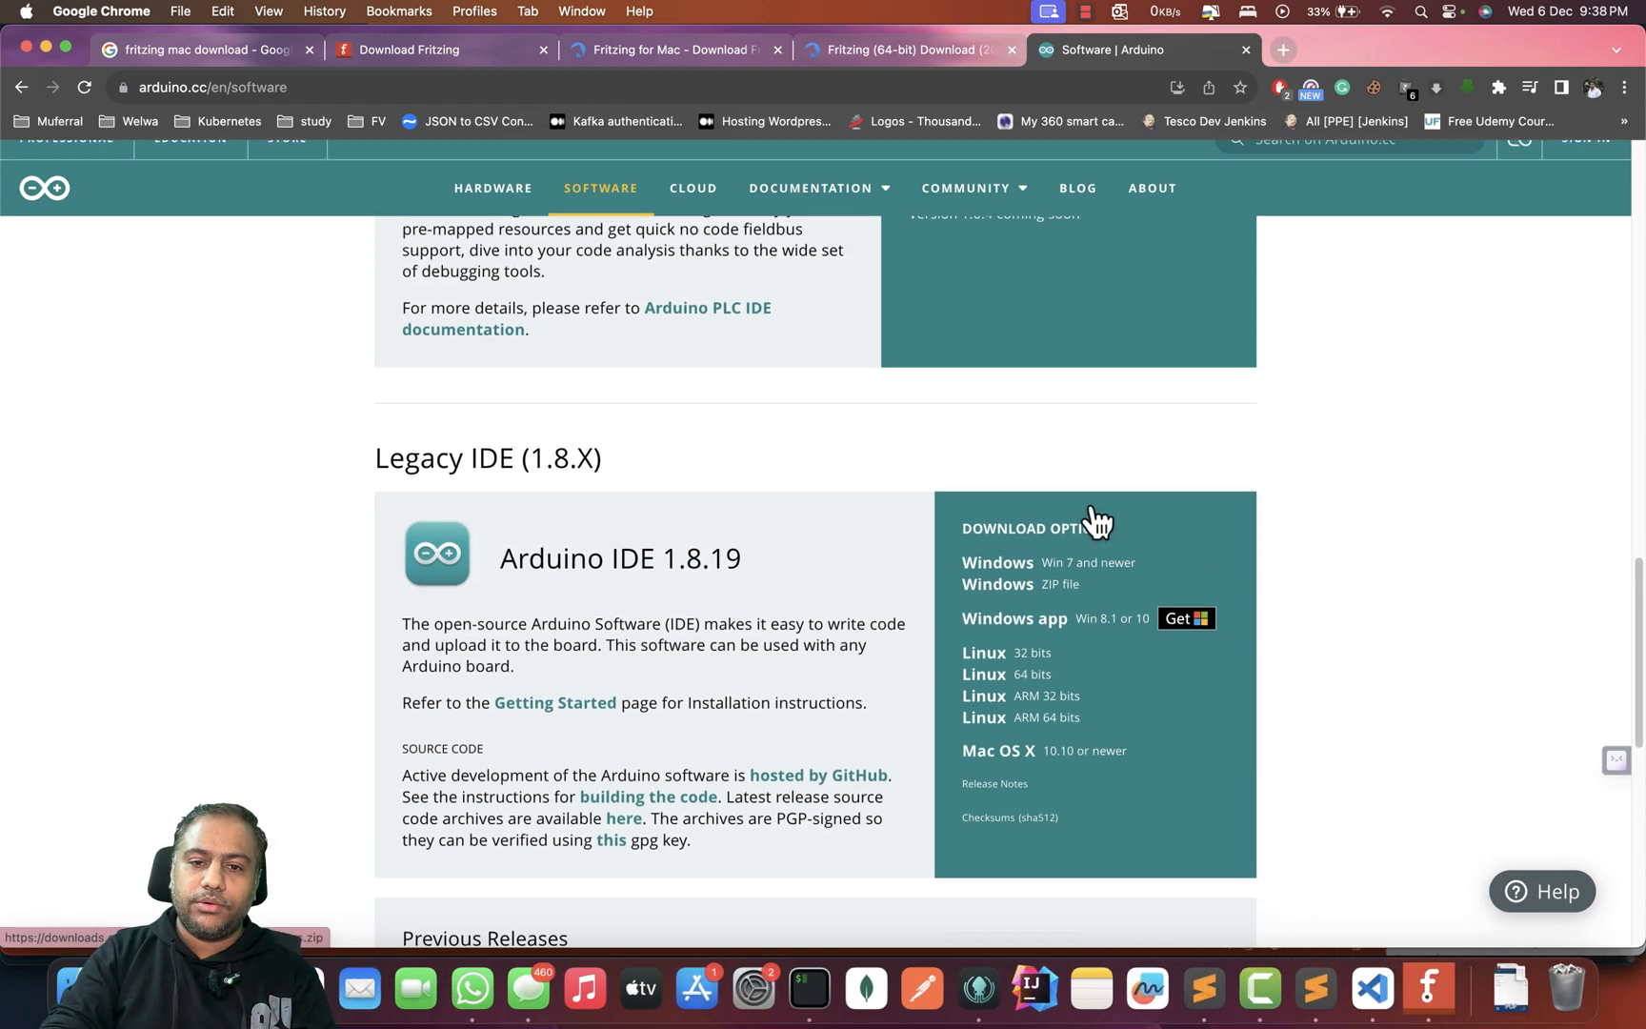
scroll(1094, 522, up, 5)
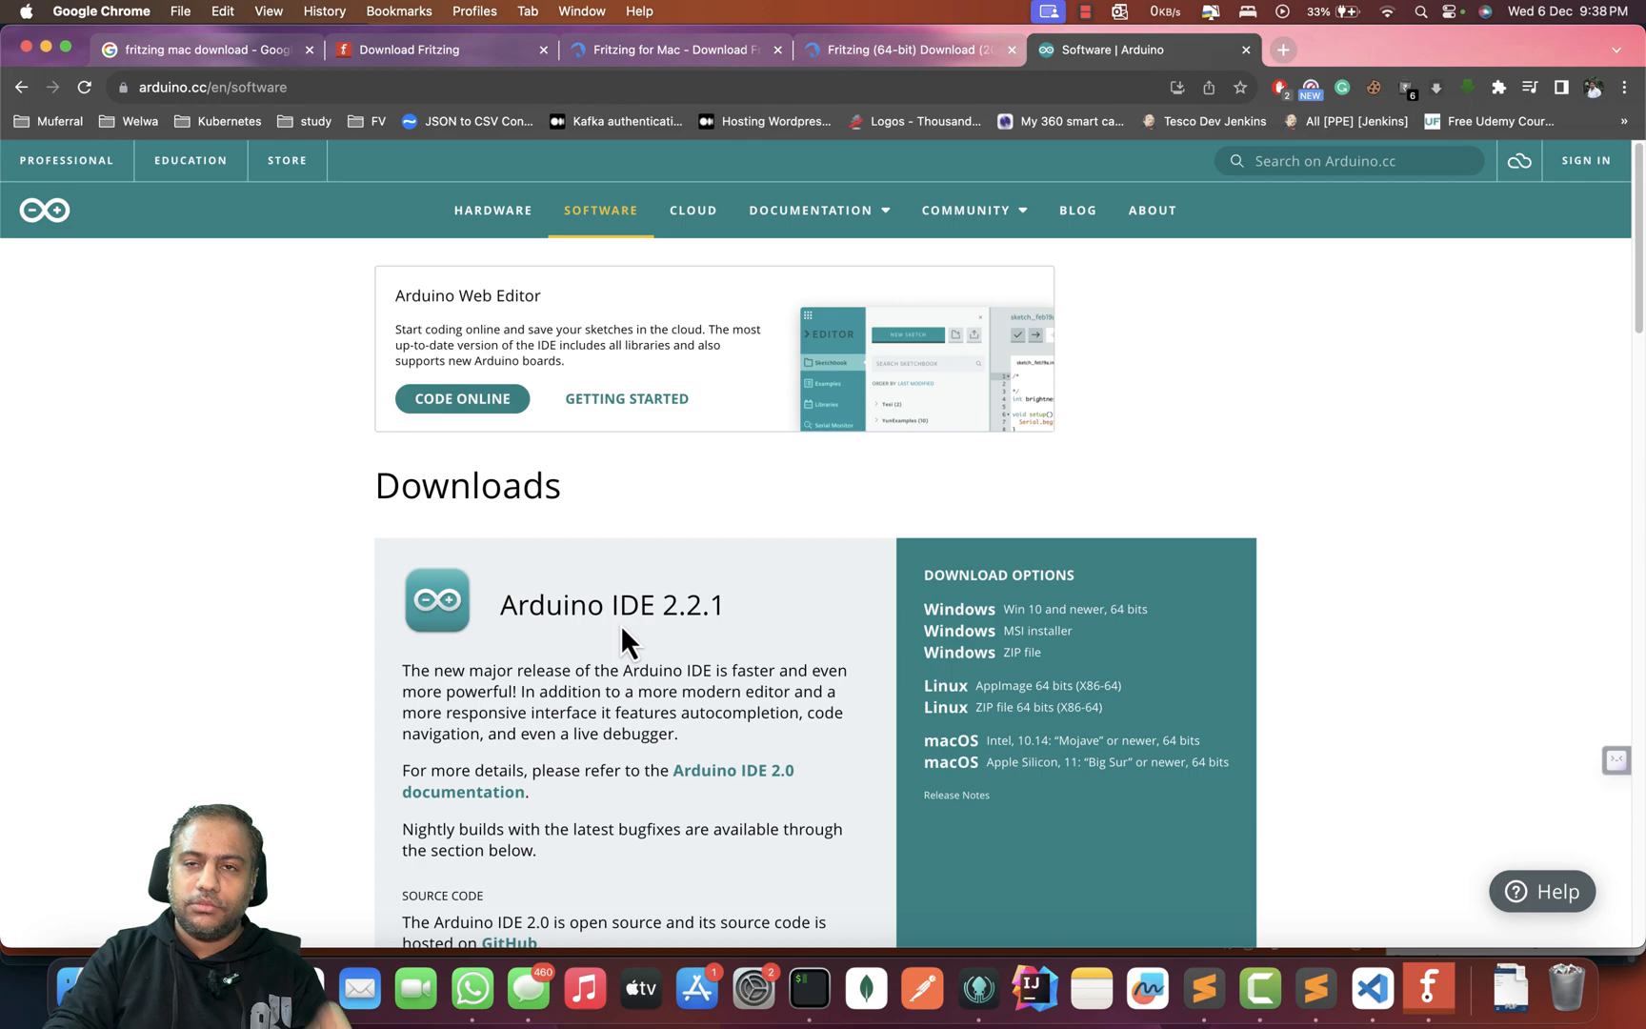
scroll(620, 624, down, 20)
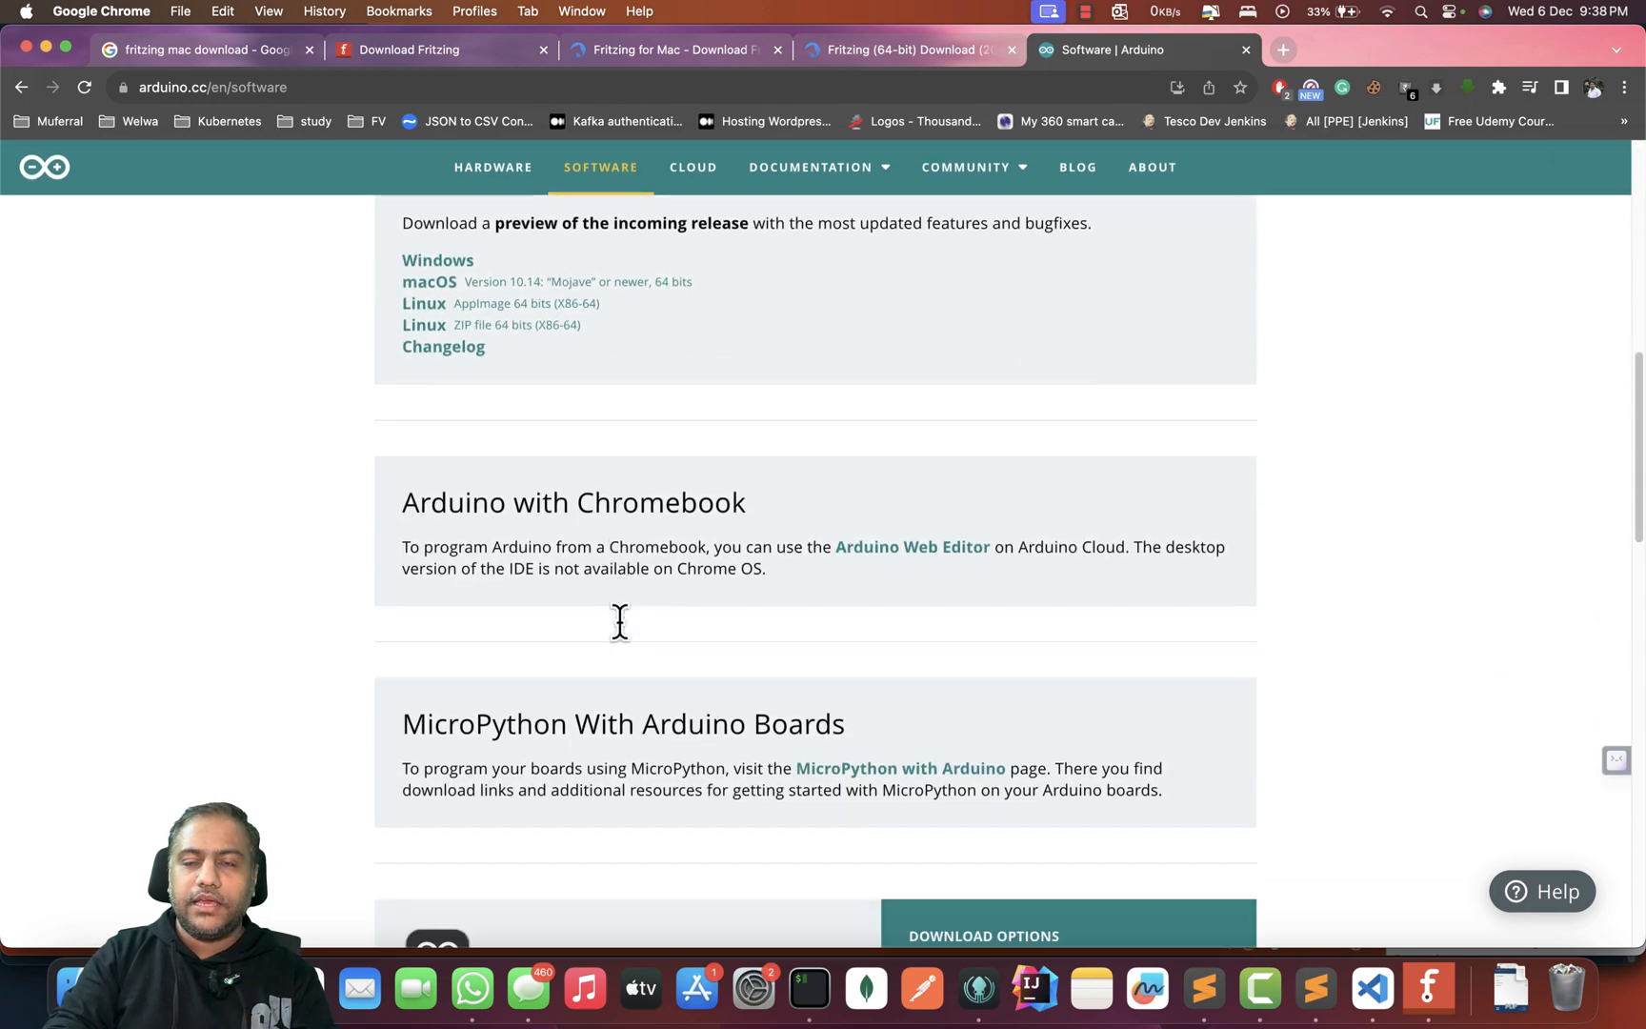
scroll(620, 624, down, 2)
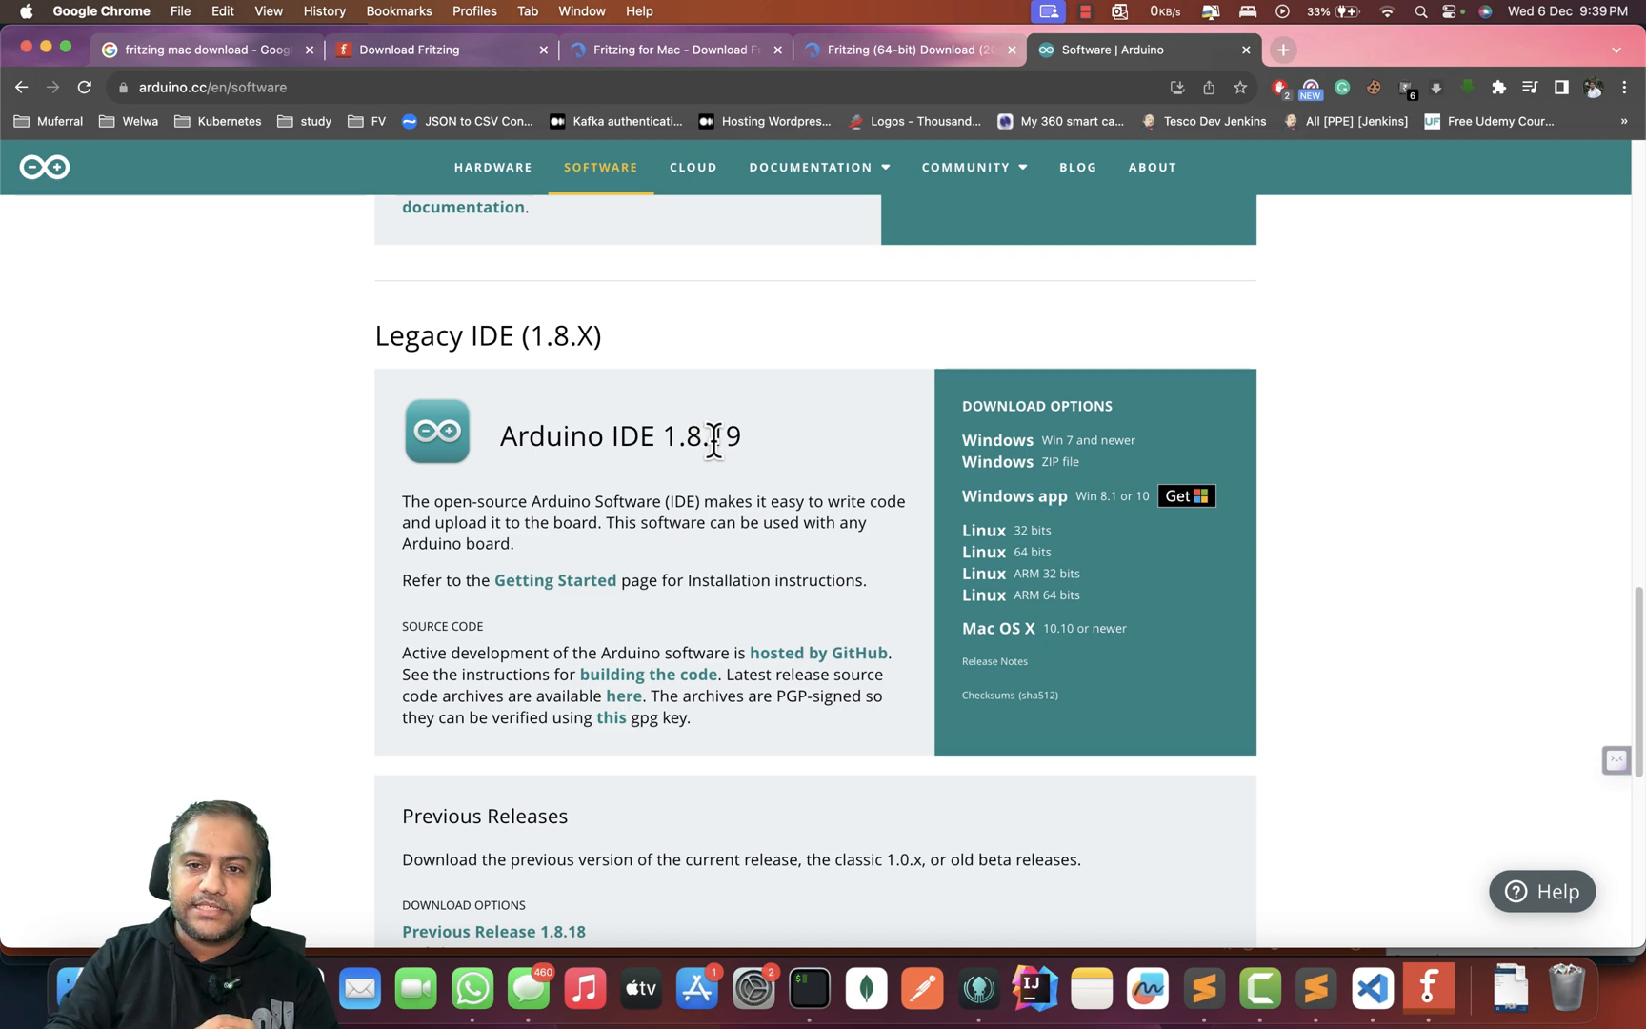
Step: Switch to Fritzing, accept the Code View preferences, and set the upload port to cu.usbmodem144101
click(1429, 988)
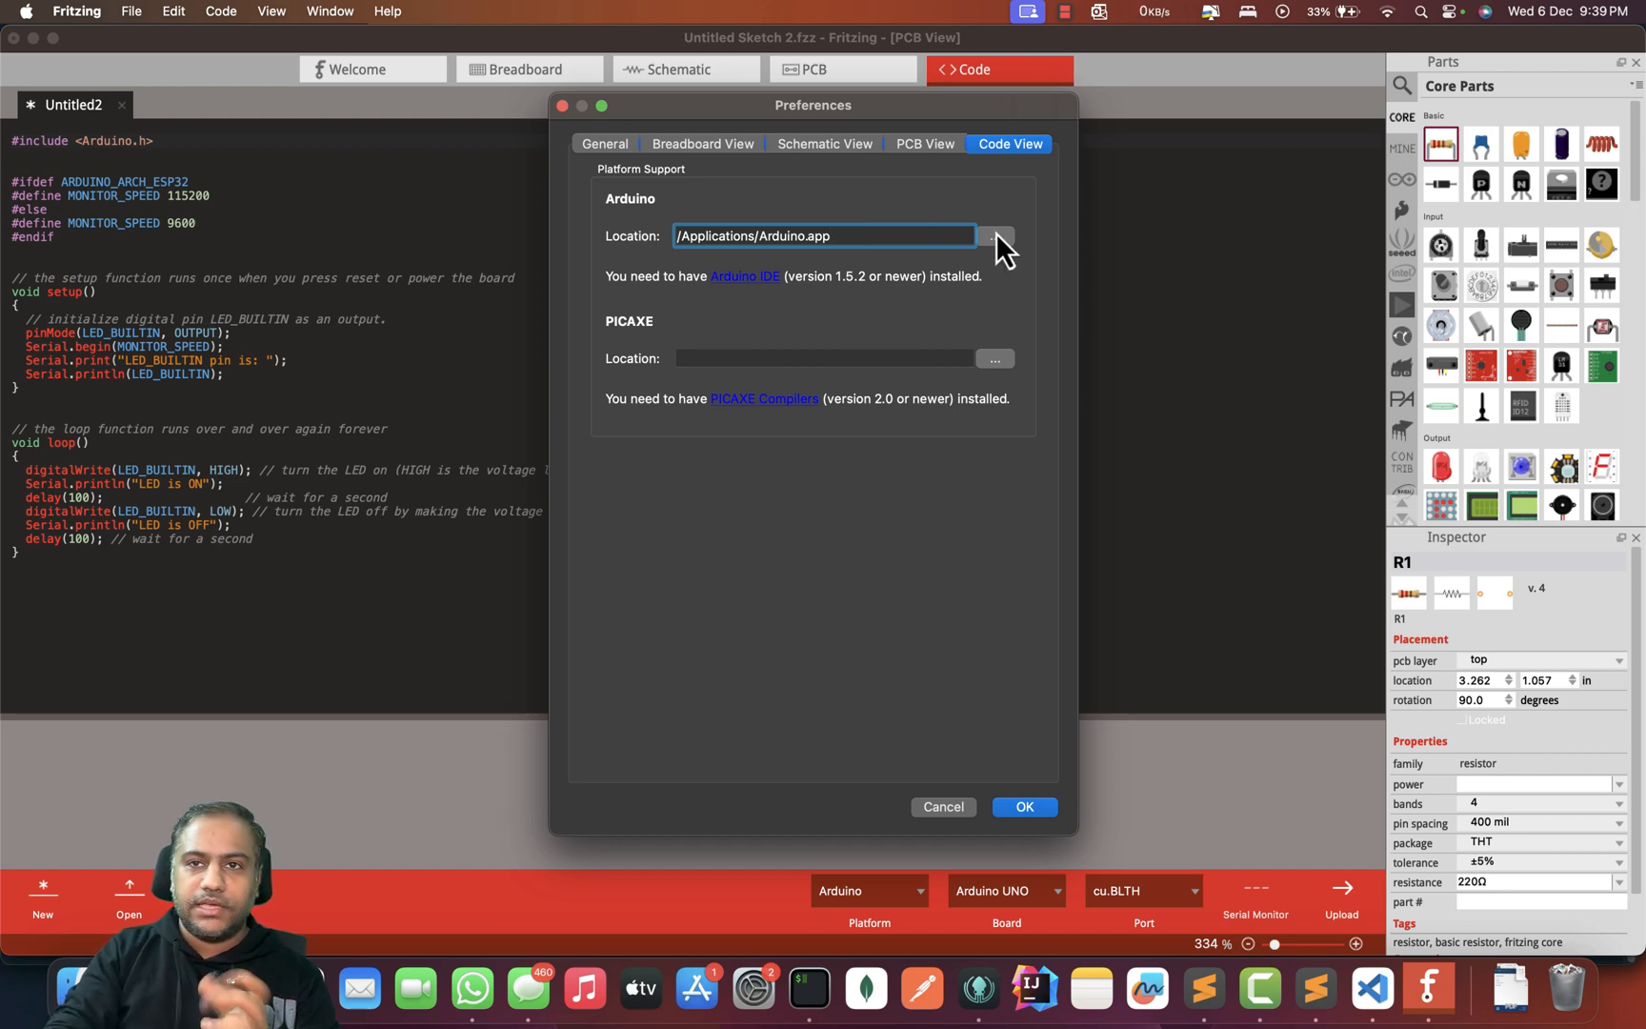
click(1040, 811)
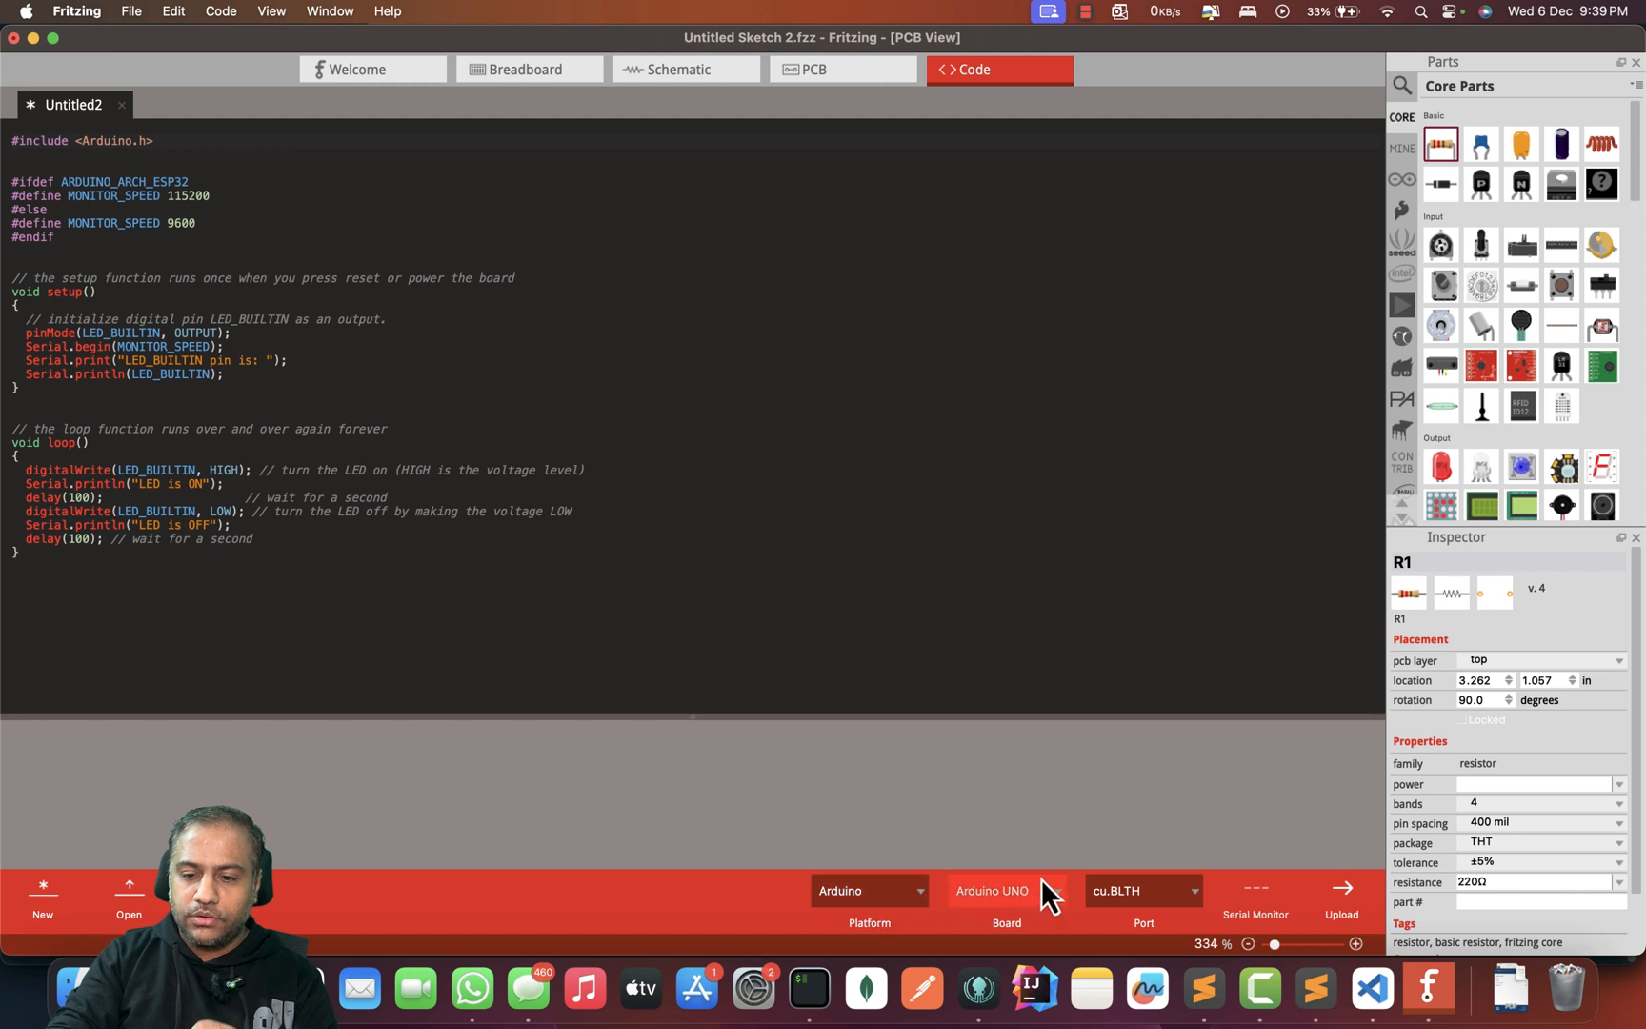
click(1187, 892)
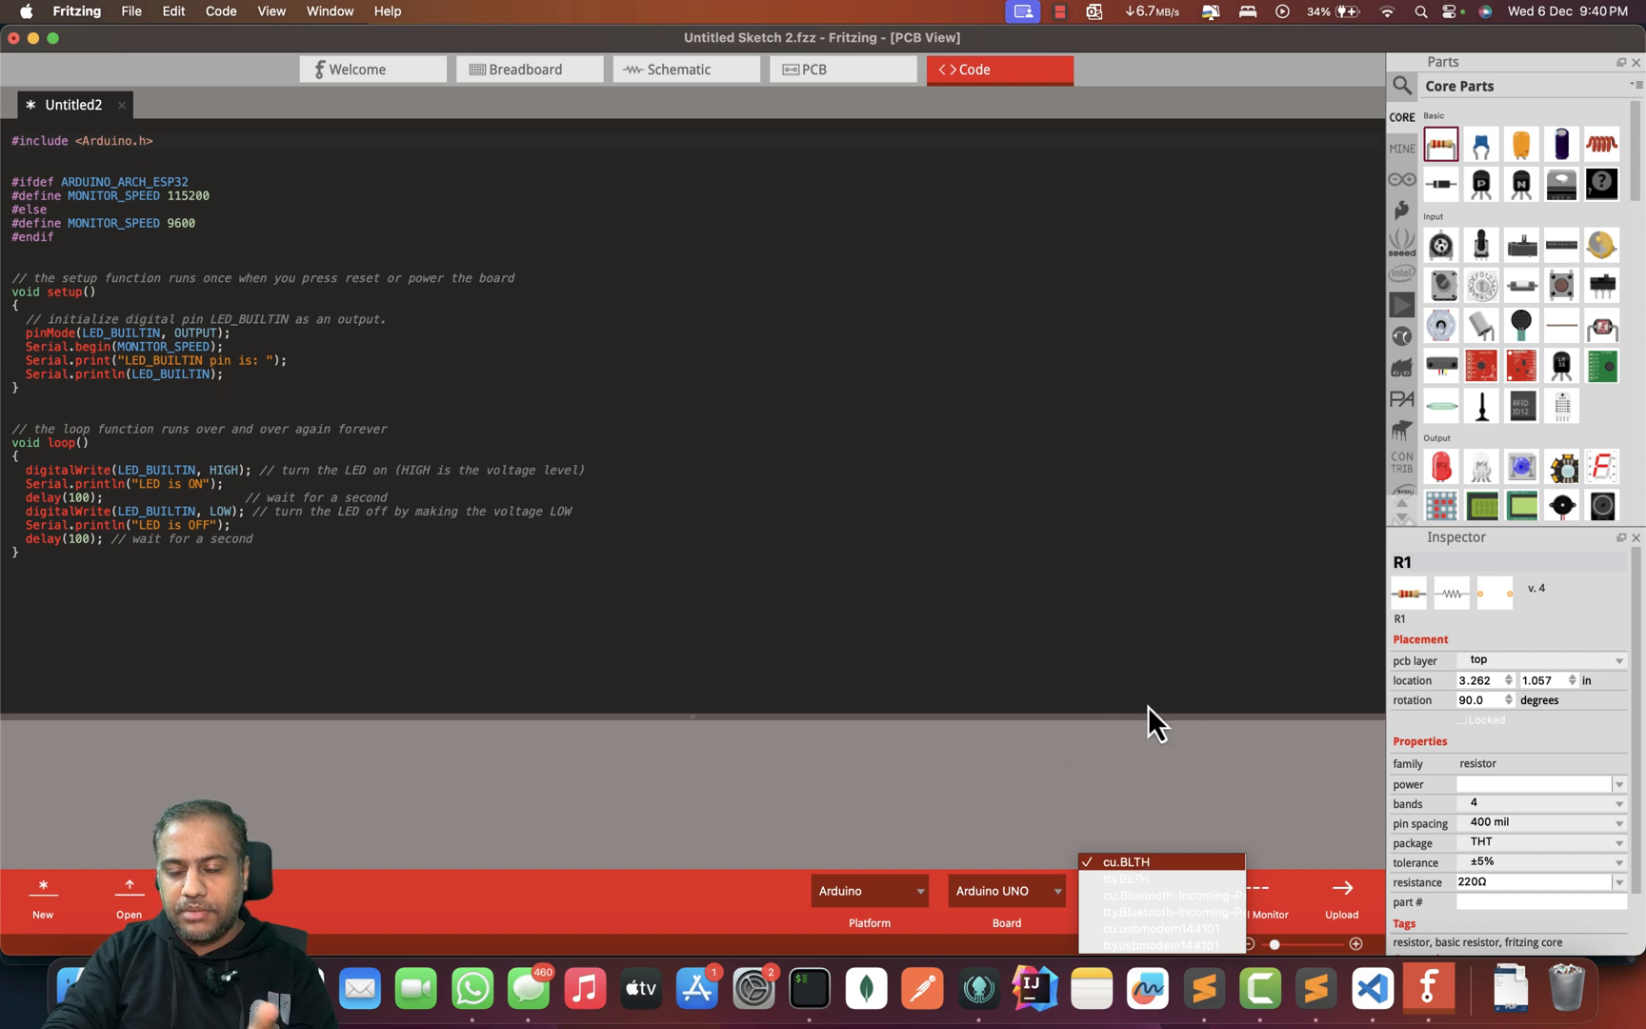
click(1180, 929)
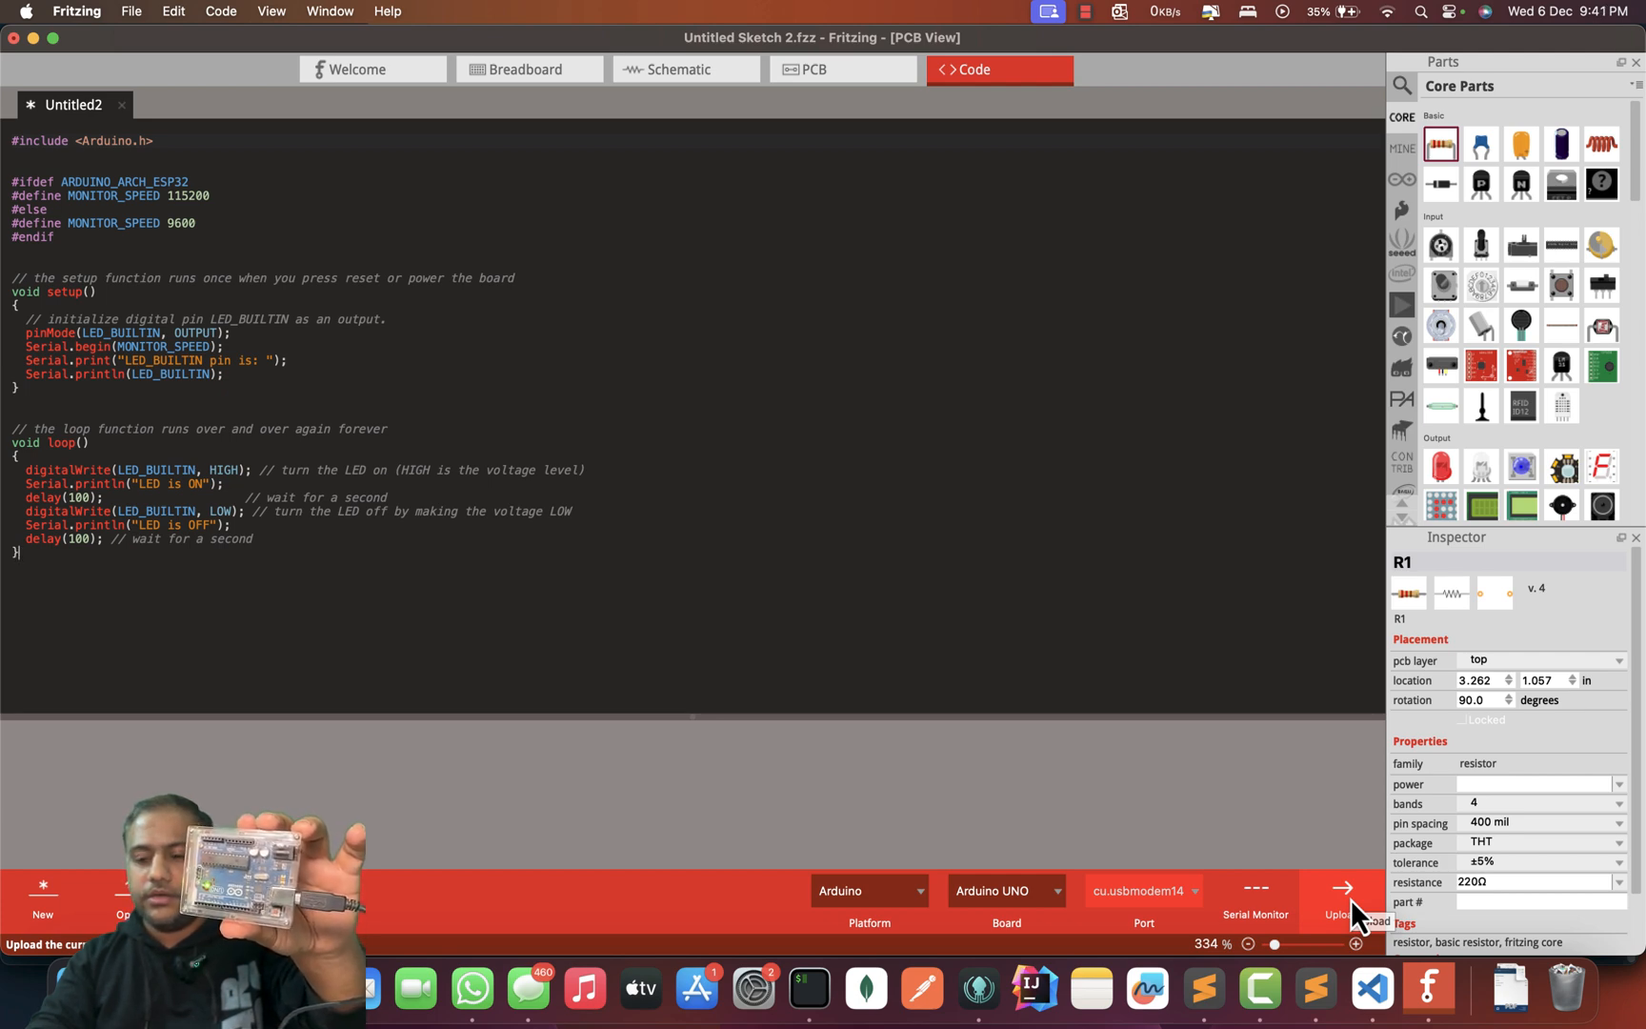
Step: Upload the sketch to the Arduino UNO, saving the code as BlinkingLed in the fritzinng-test1 folder
click(1350, 899)
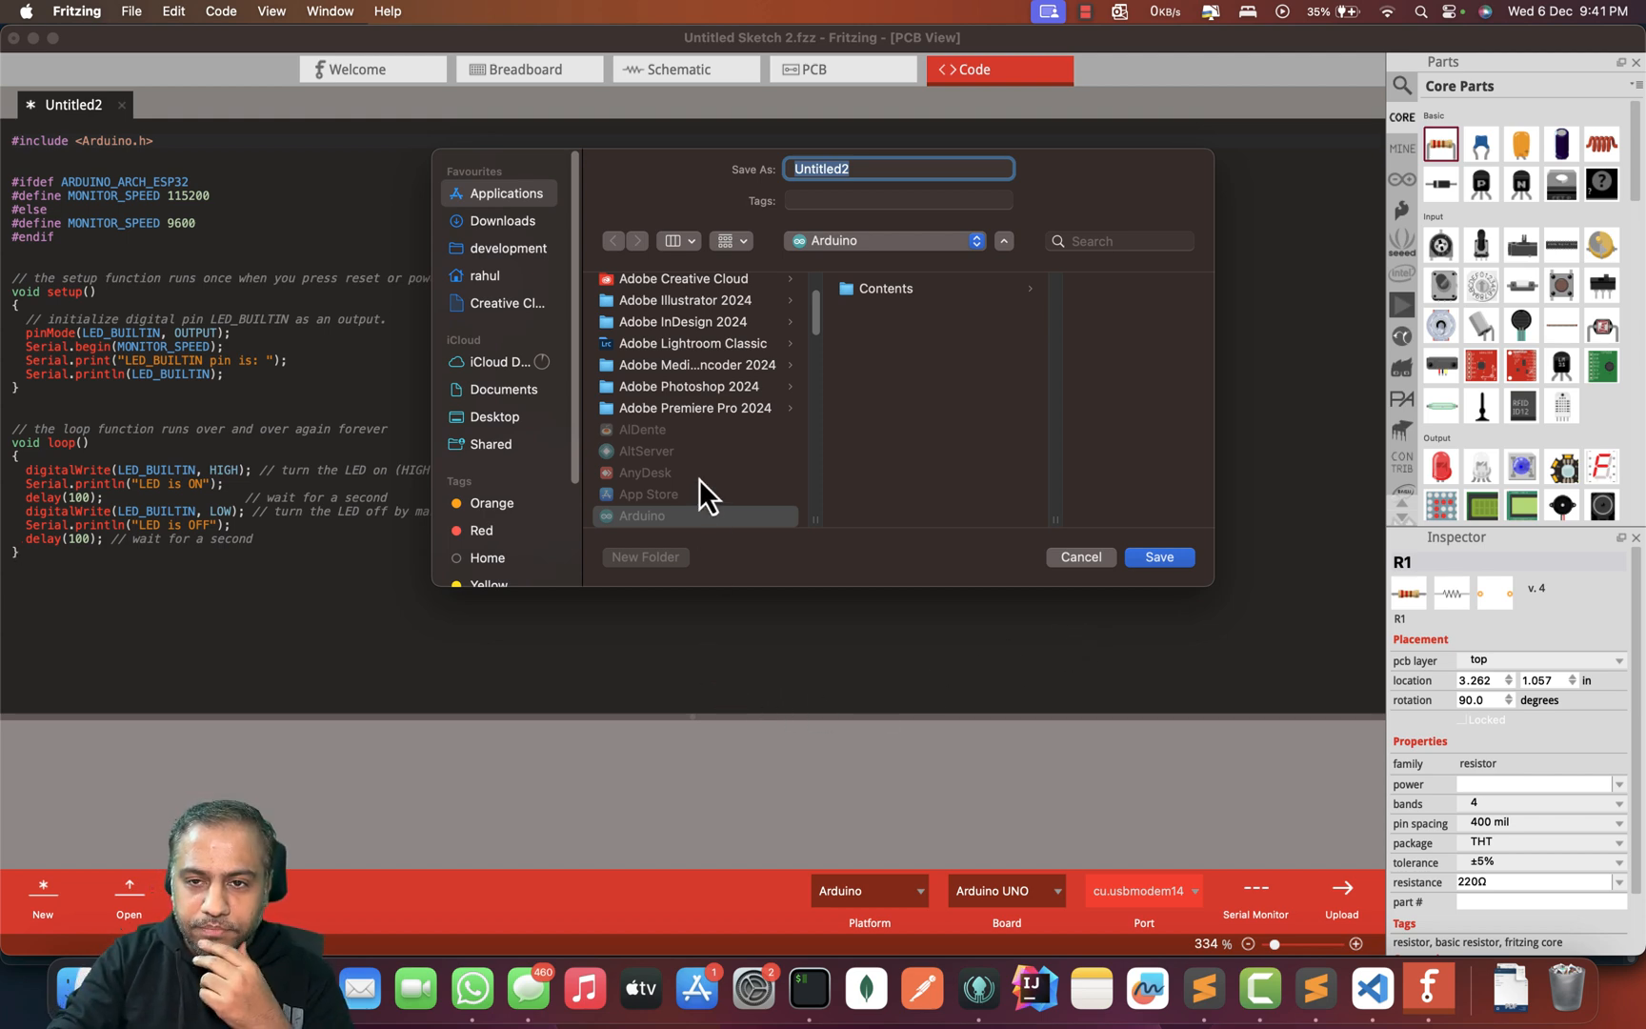
click(514, 250)
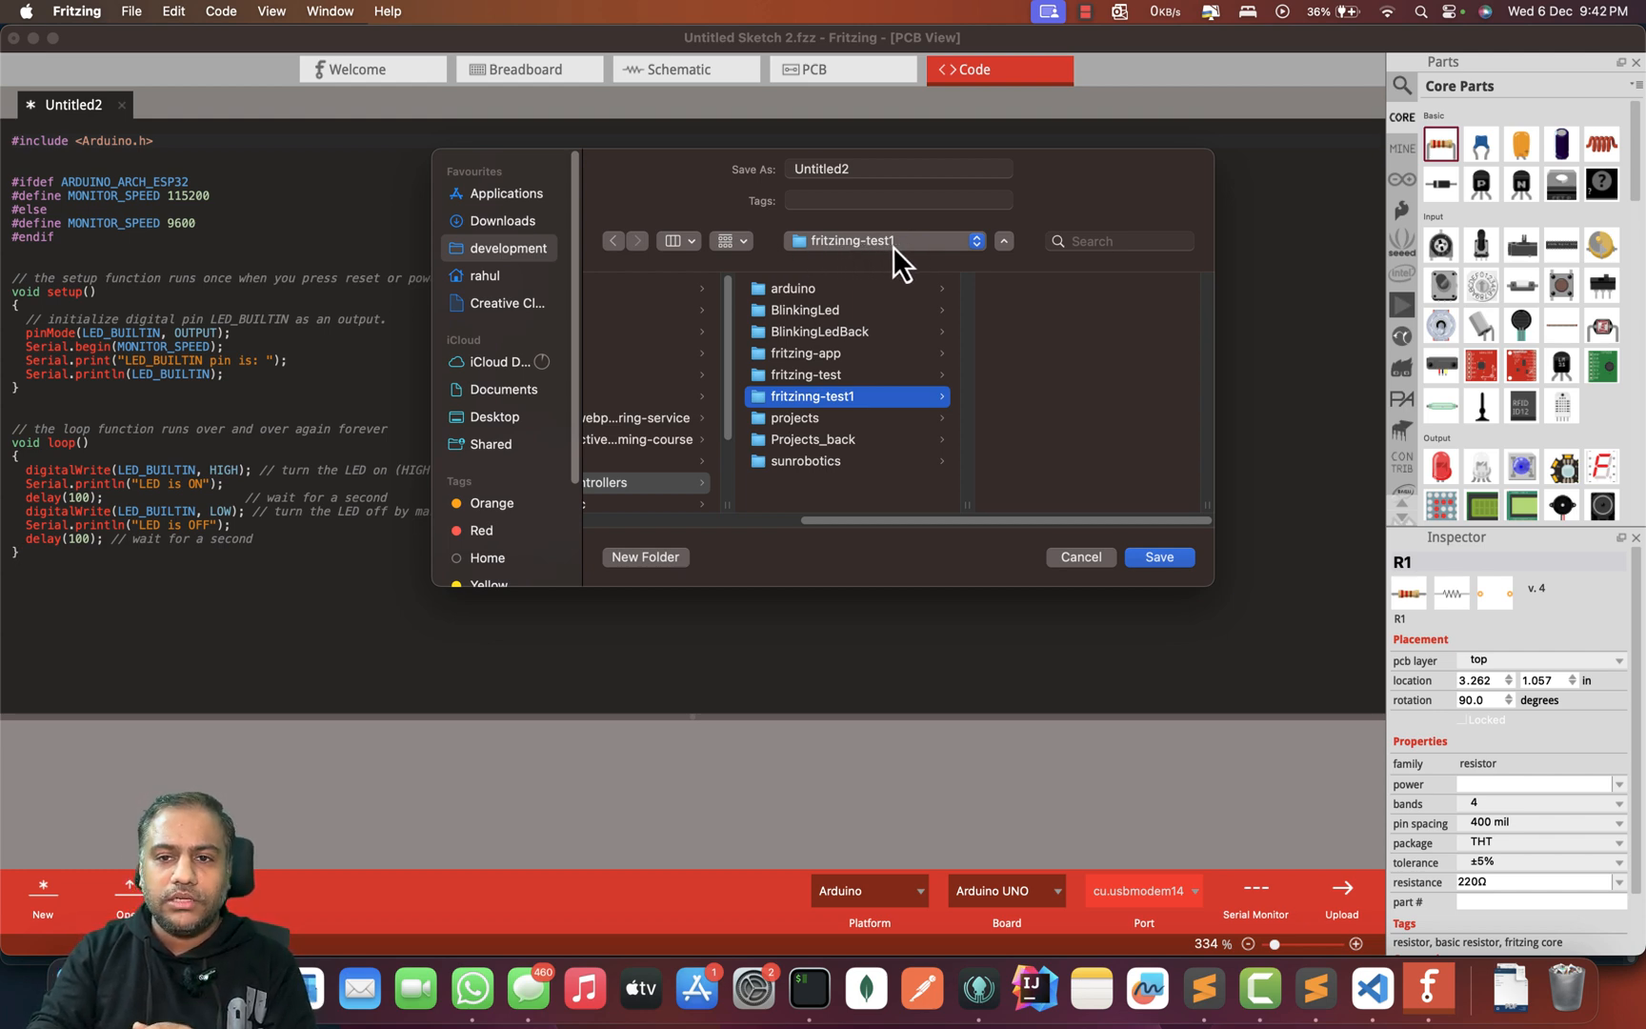
click(857, 168)
drag(848, 167, 767, 171)
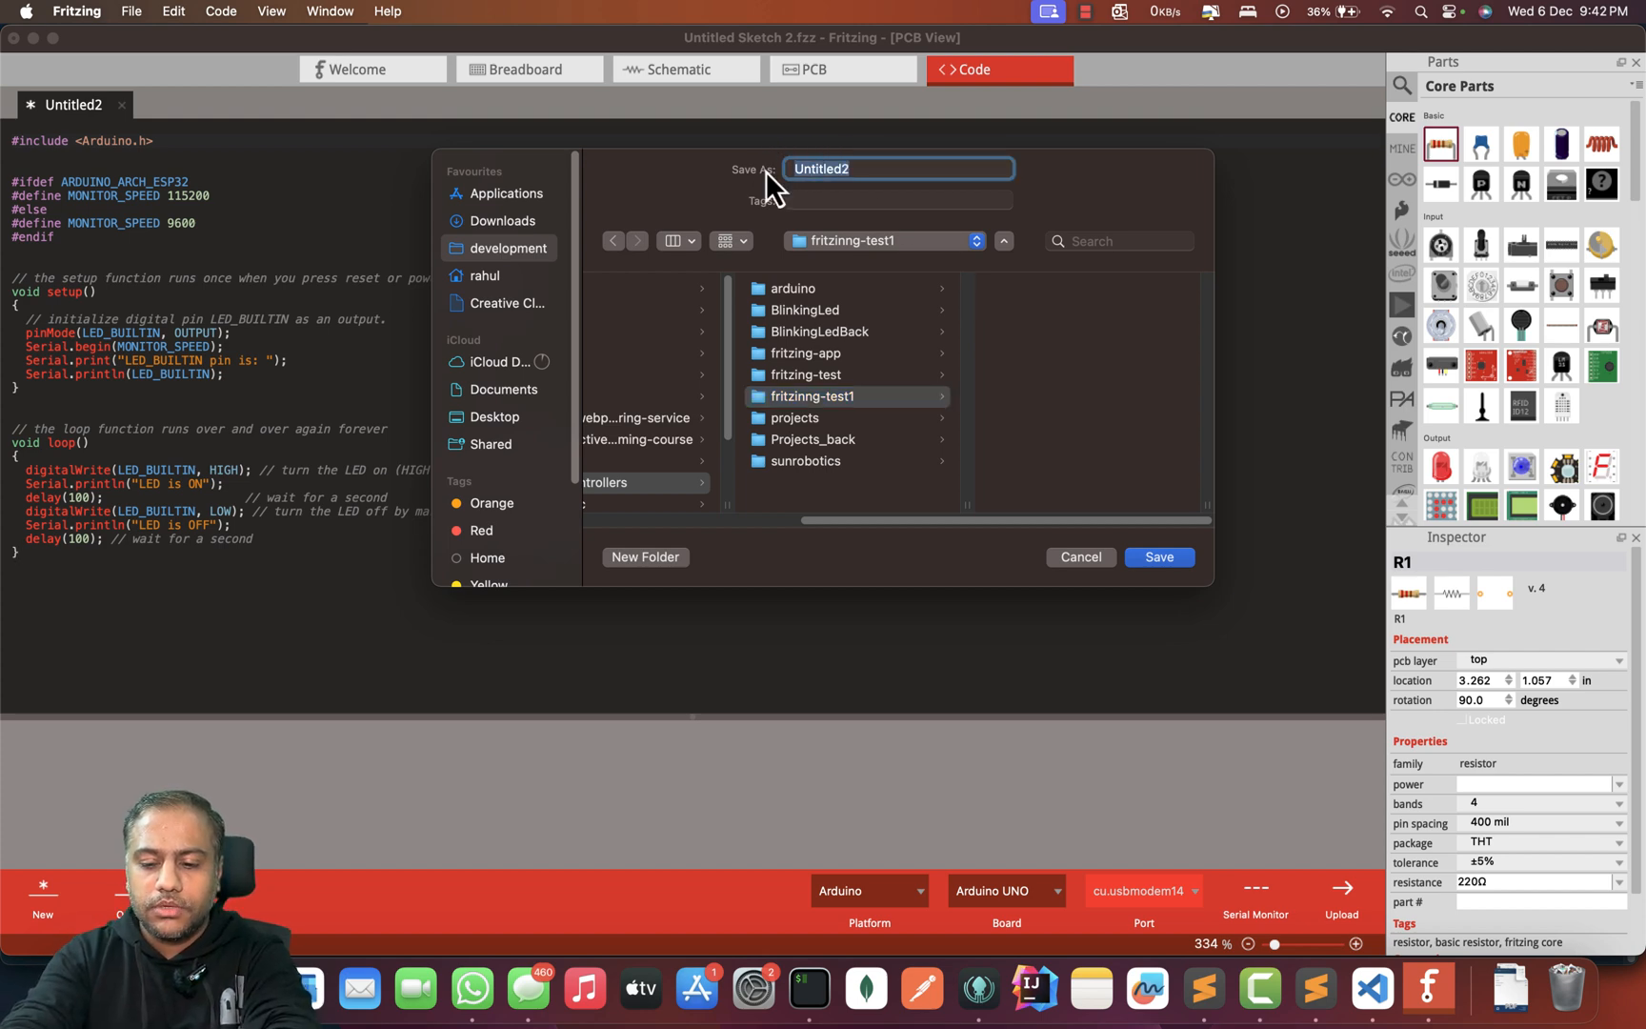
text(Blinking)
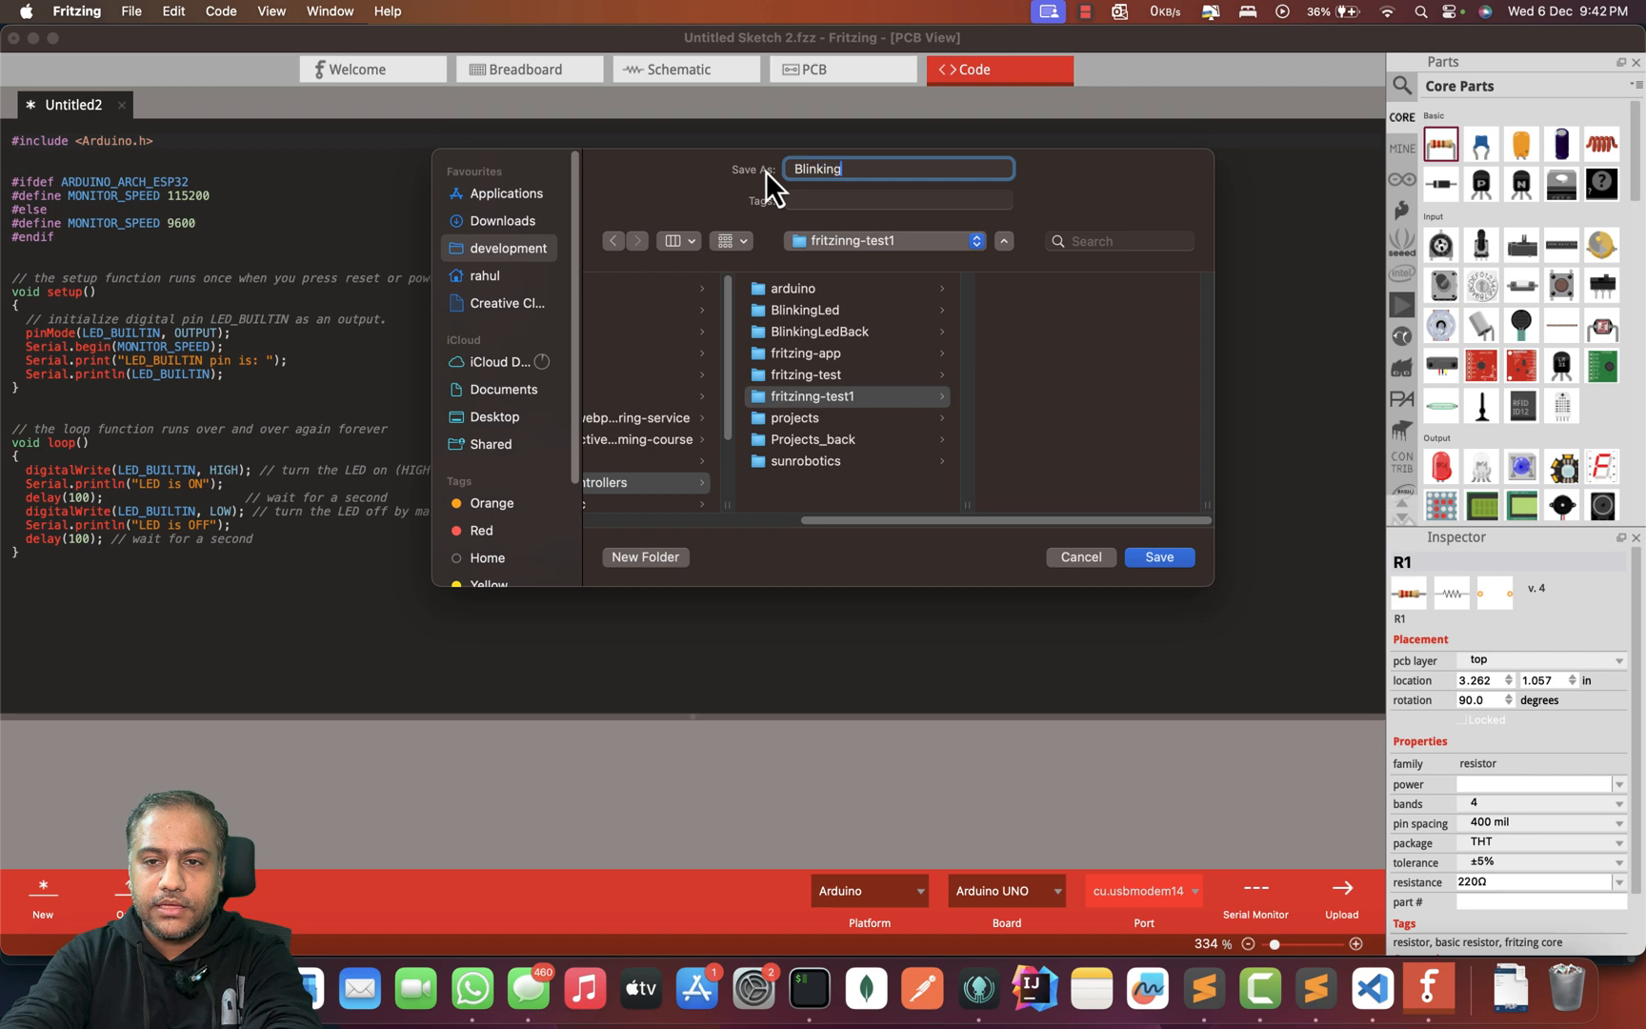
text(Led)
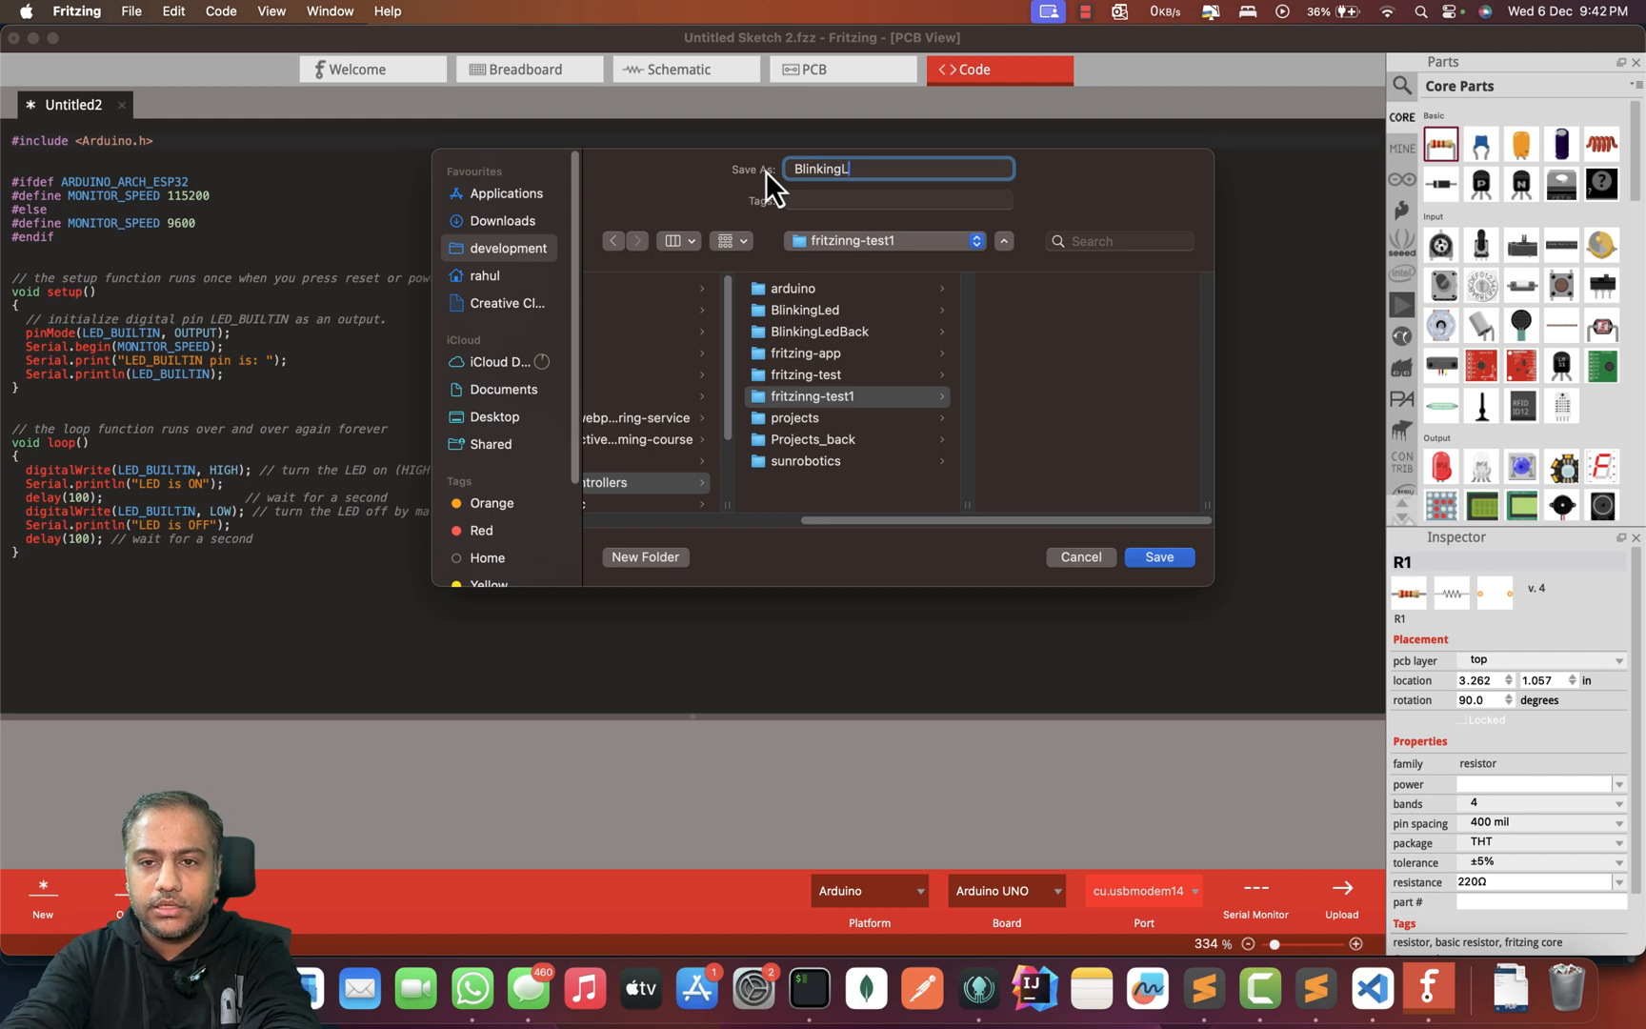
click(1160, 558)
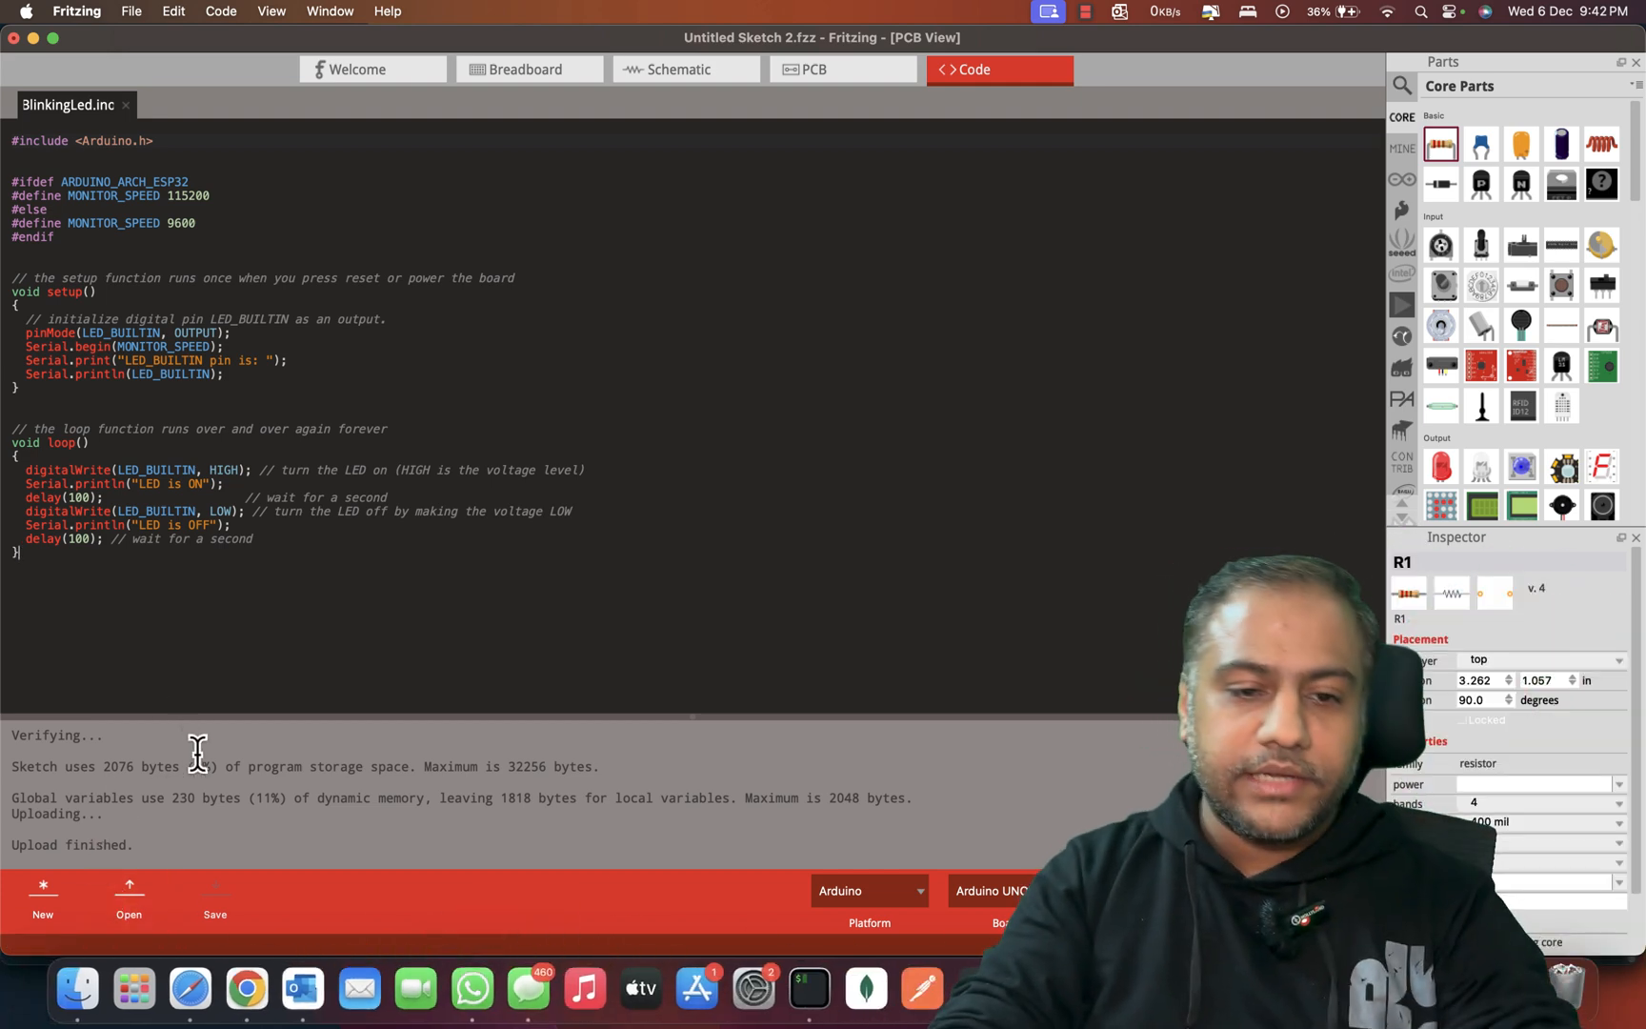
Step: Examine the upload log in the console back to its beginning, highlighting the Arduino command that was run
scroll(198, 752, up, 1)
scroll(197, 752, up, 10)
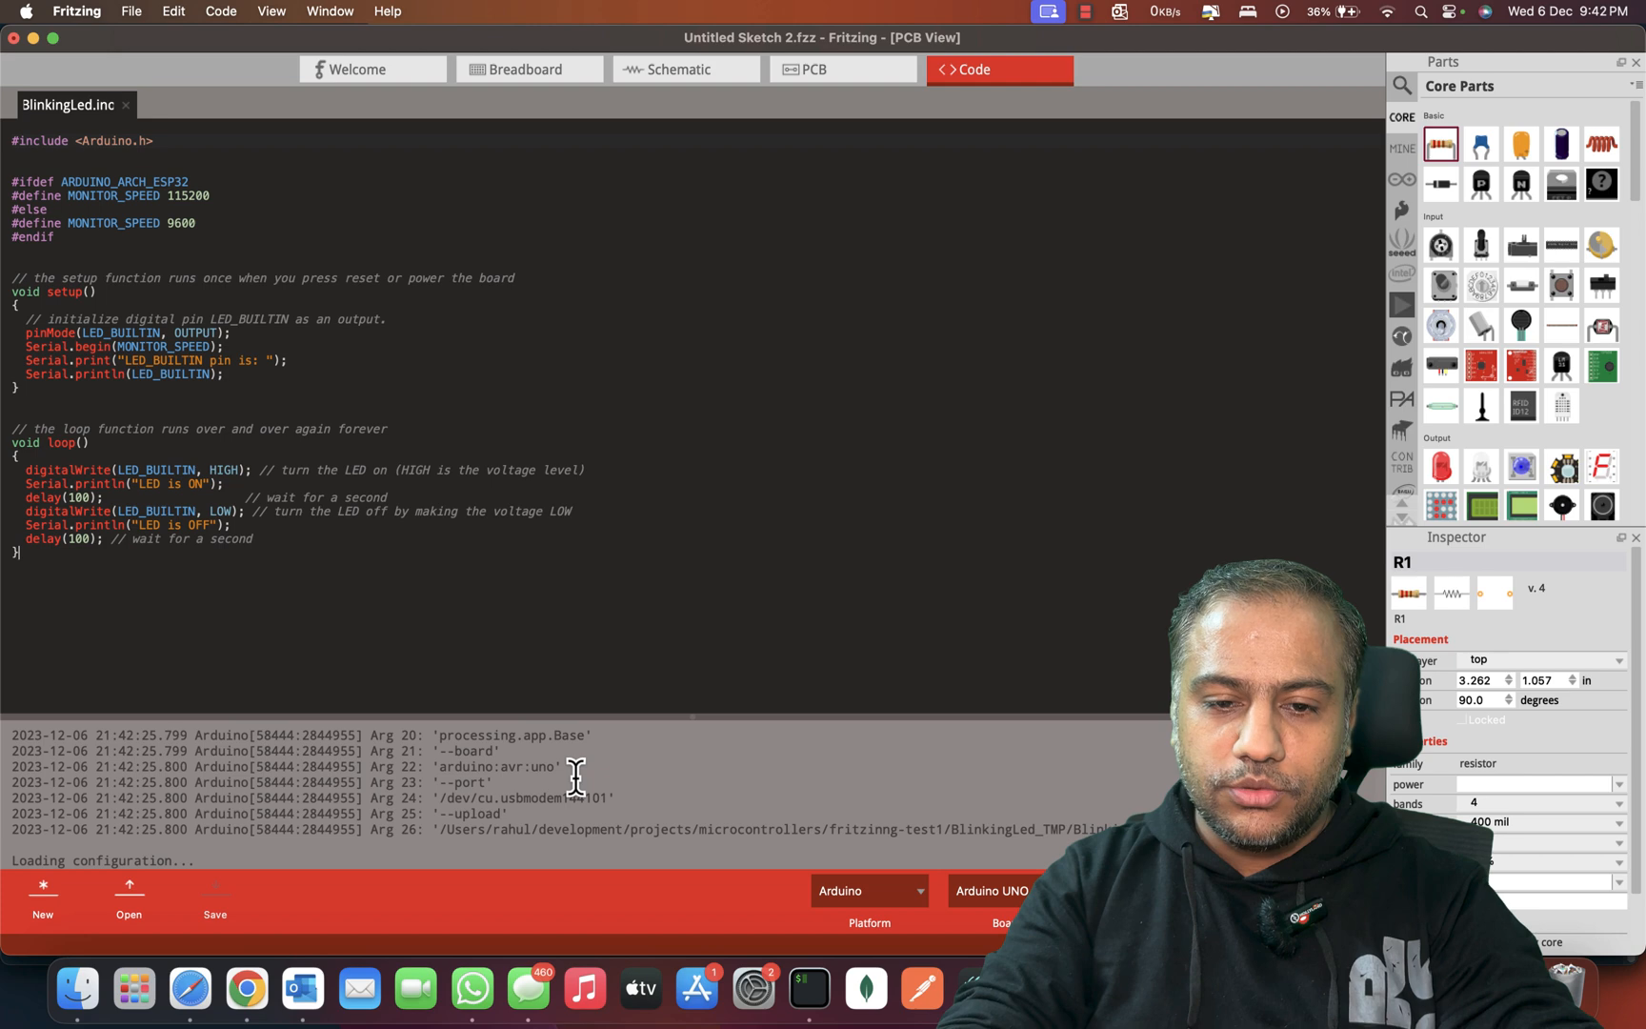
scroll(575, 777, up, 7)
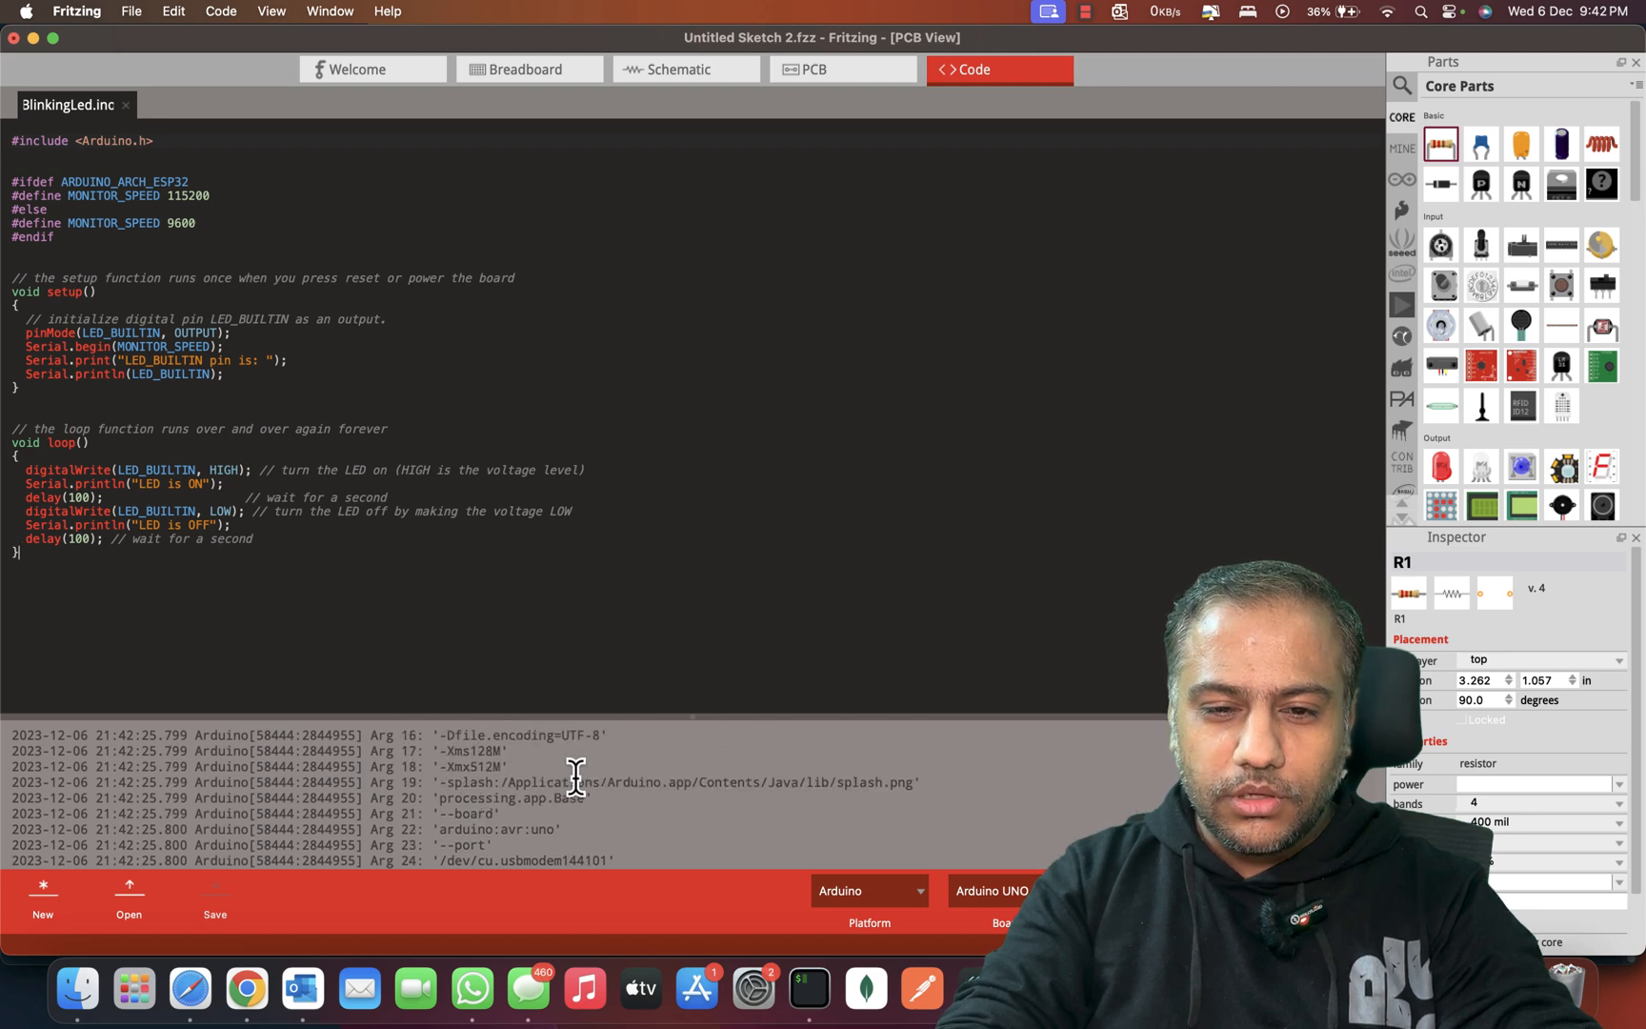
scroll(575, 777, up, 5)
scroll(576, 776, down, 2)
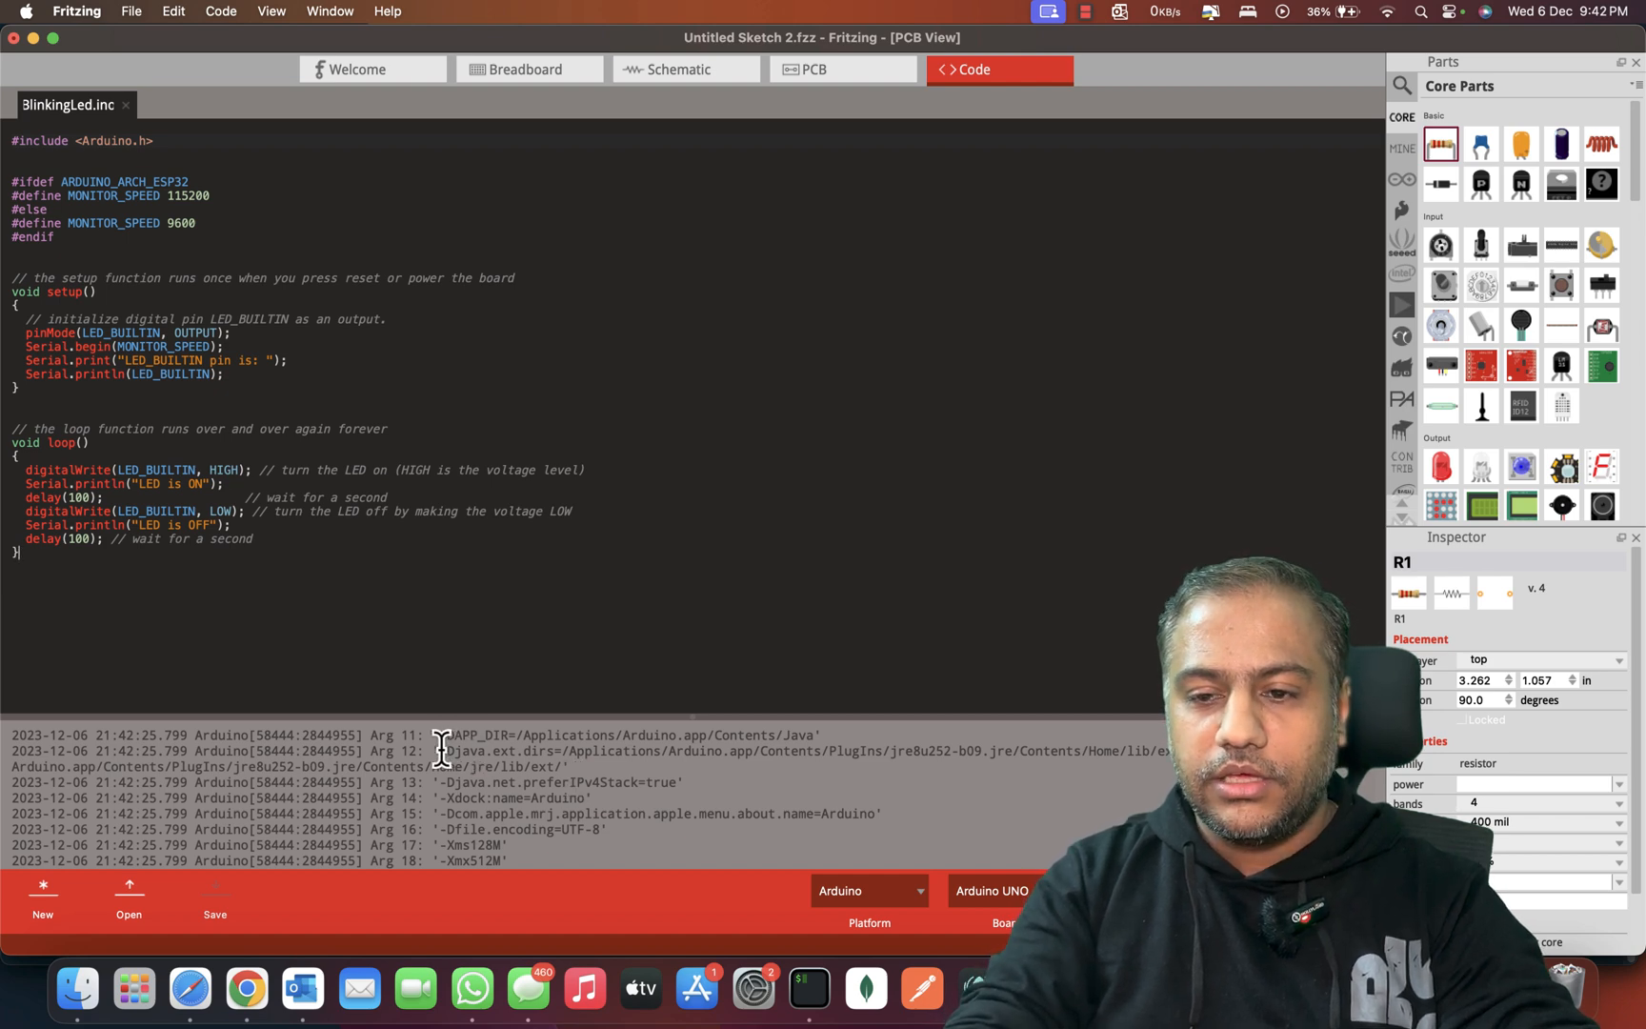
scroll(442, 748, up, 10)
scroll(442, 748, up, 3)
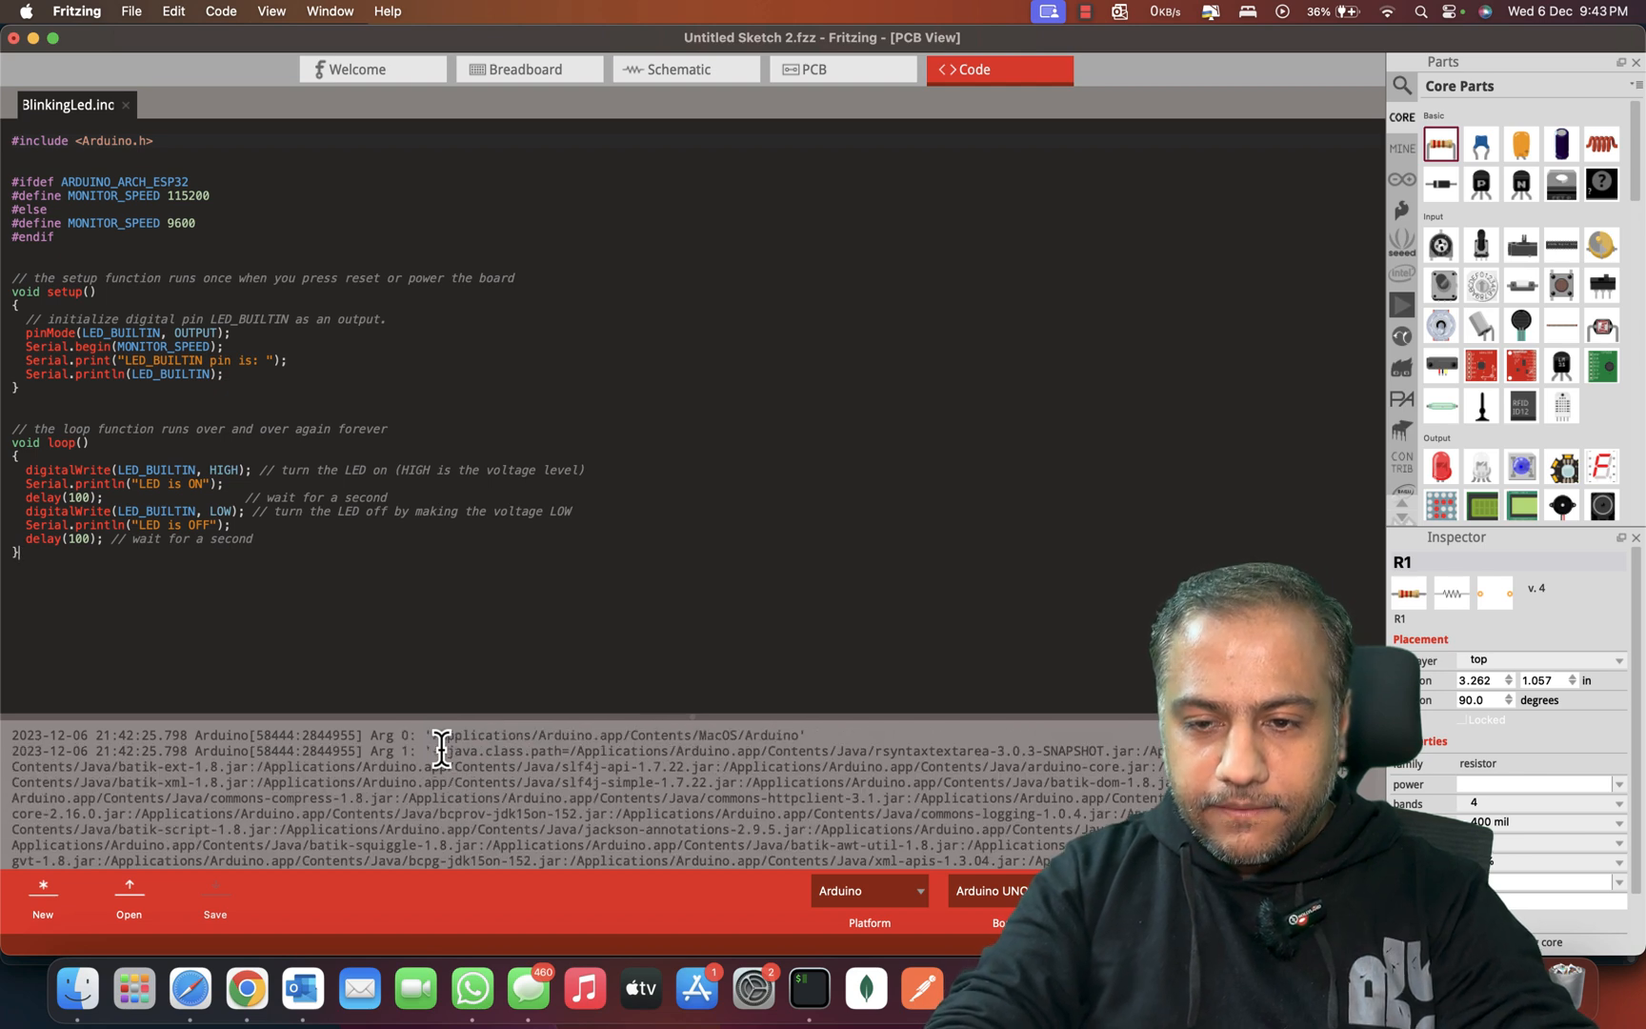
scroll(442, 747, up, 10)
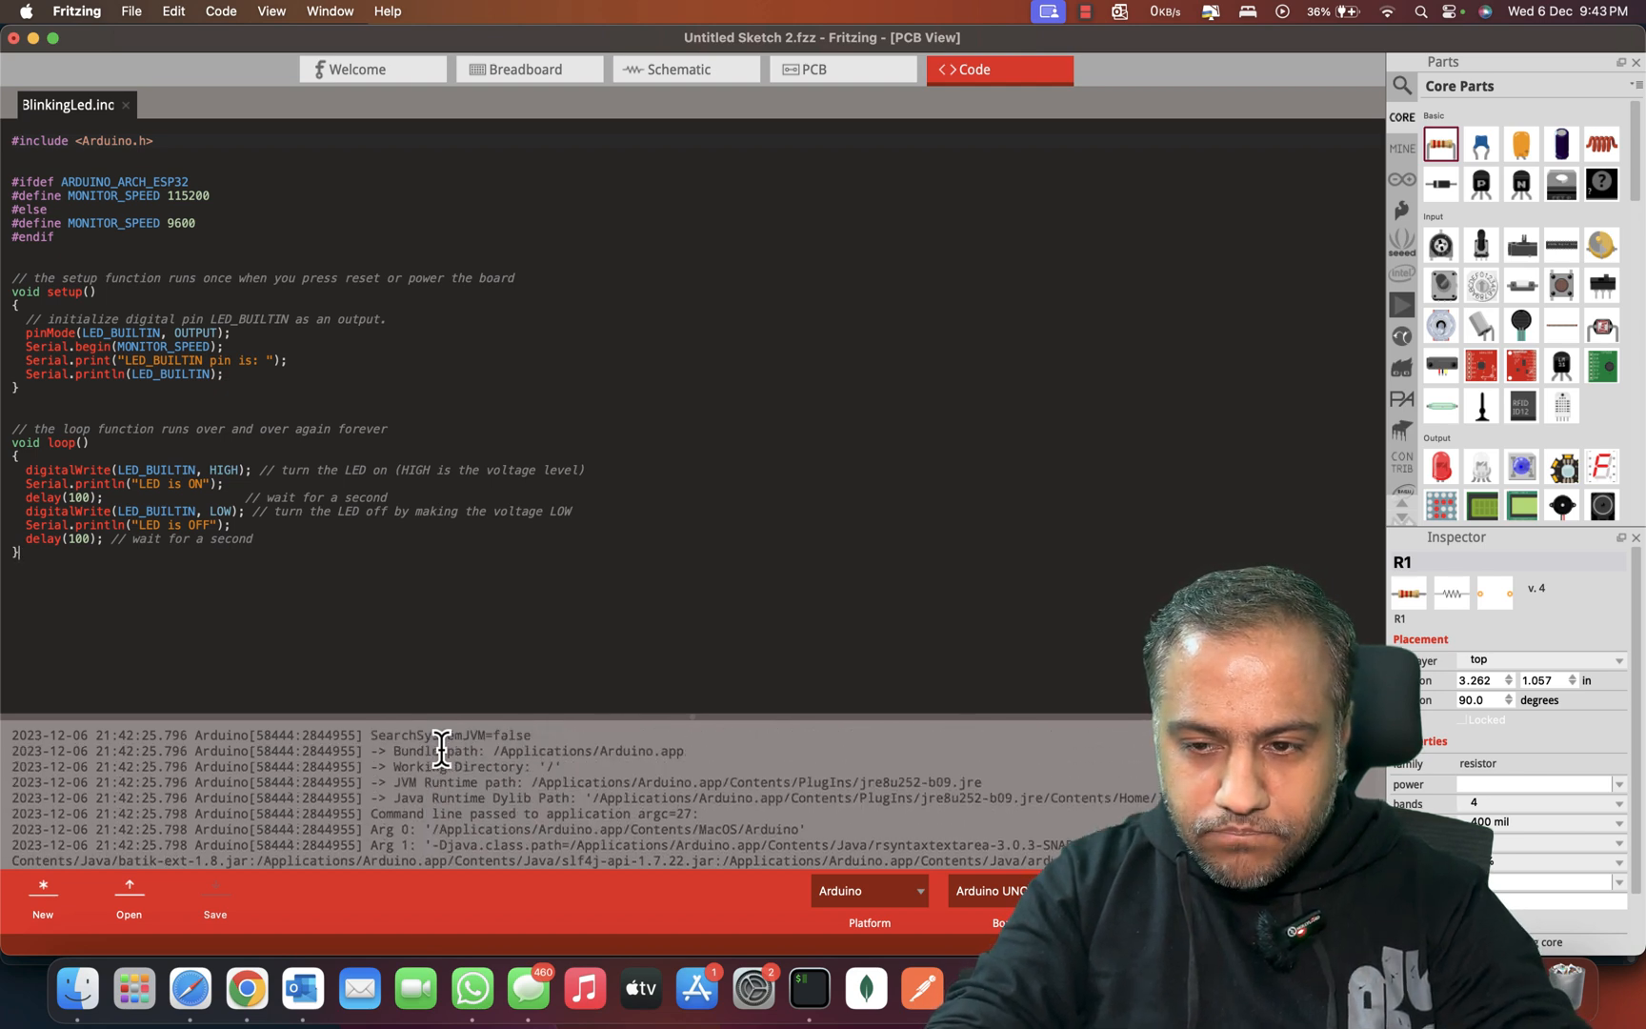
scroll(442, 748, down, 10)
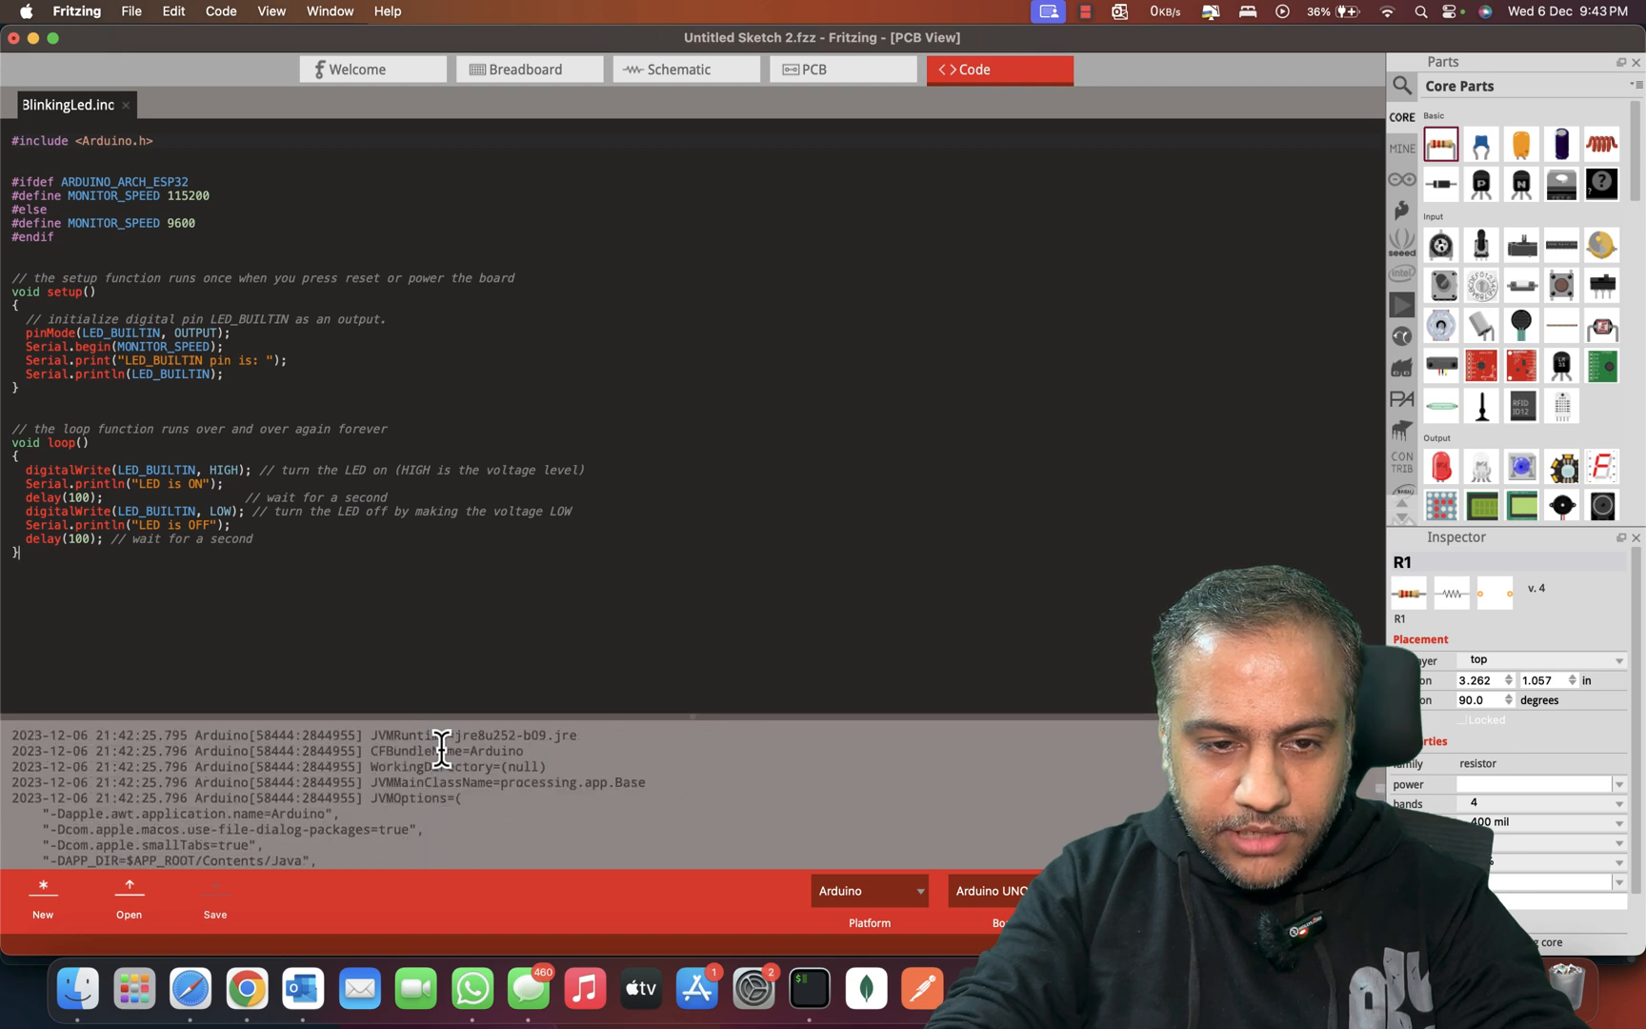
scroll(442, 748, up, 15)
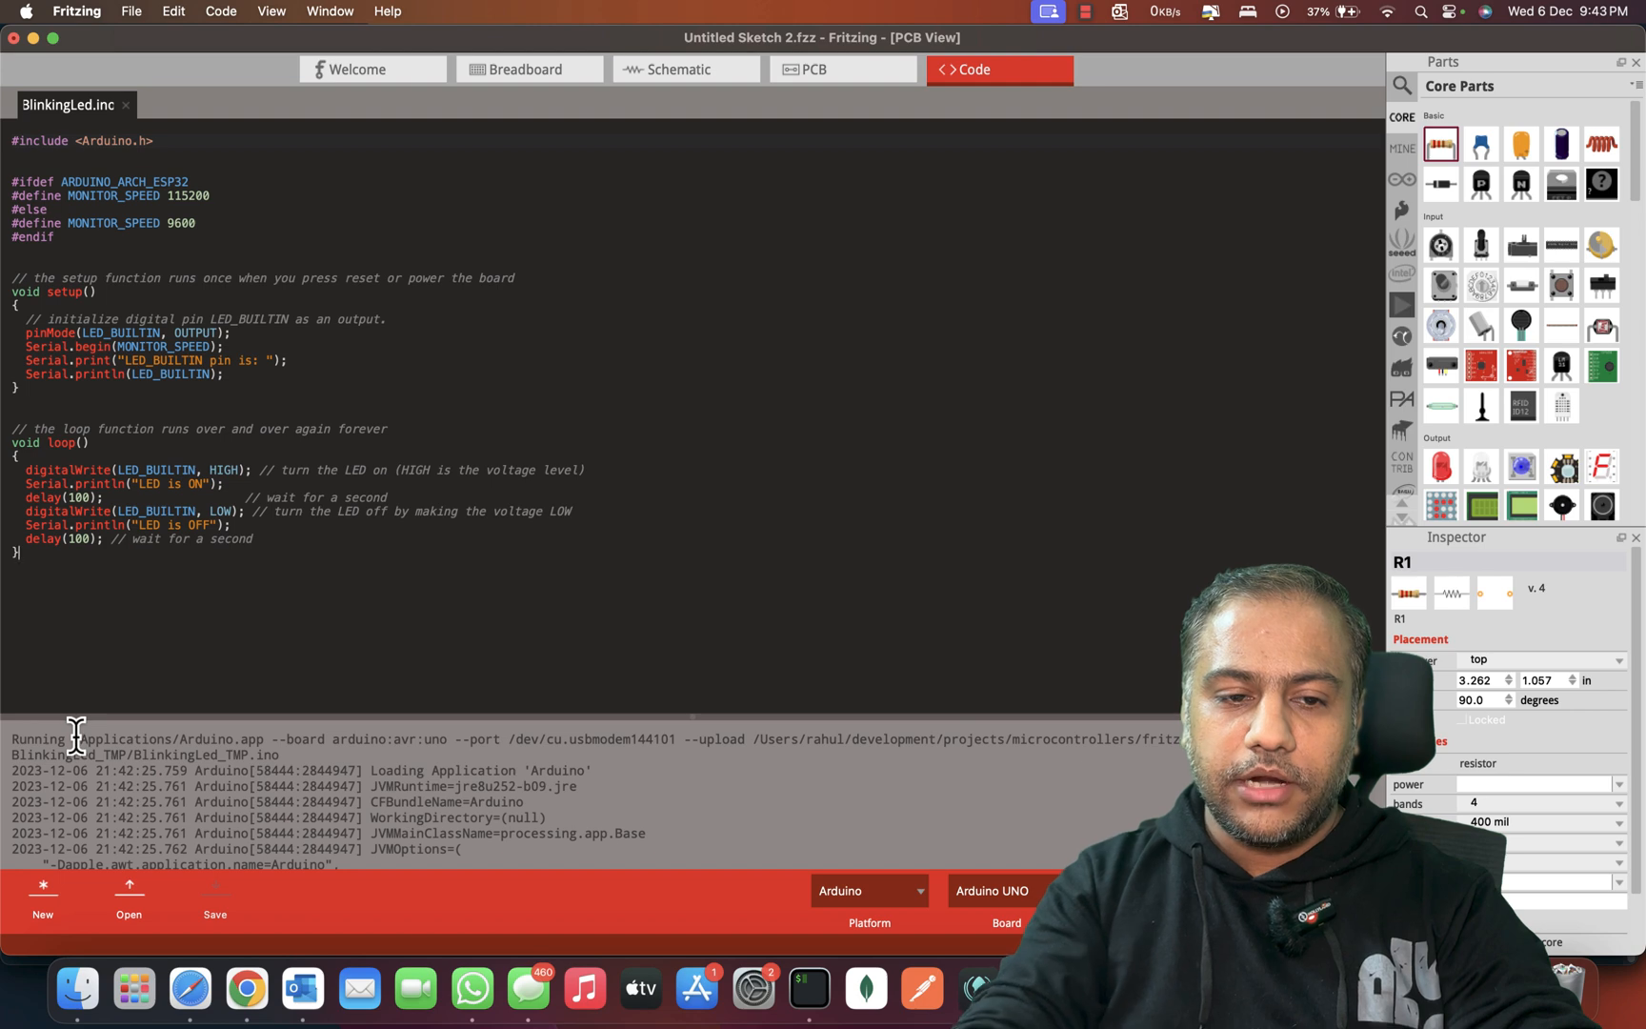
drag(80, 738, 279, 753)
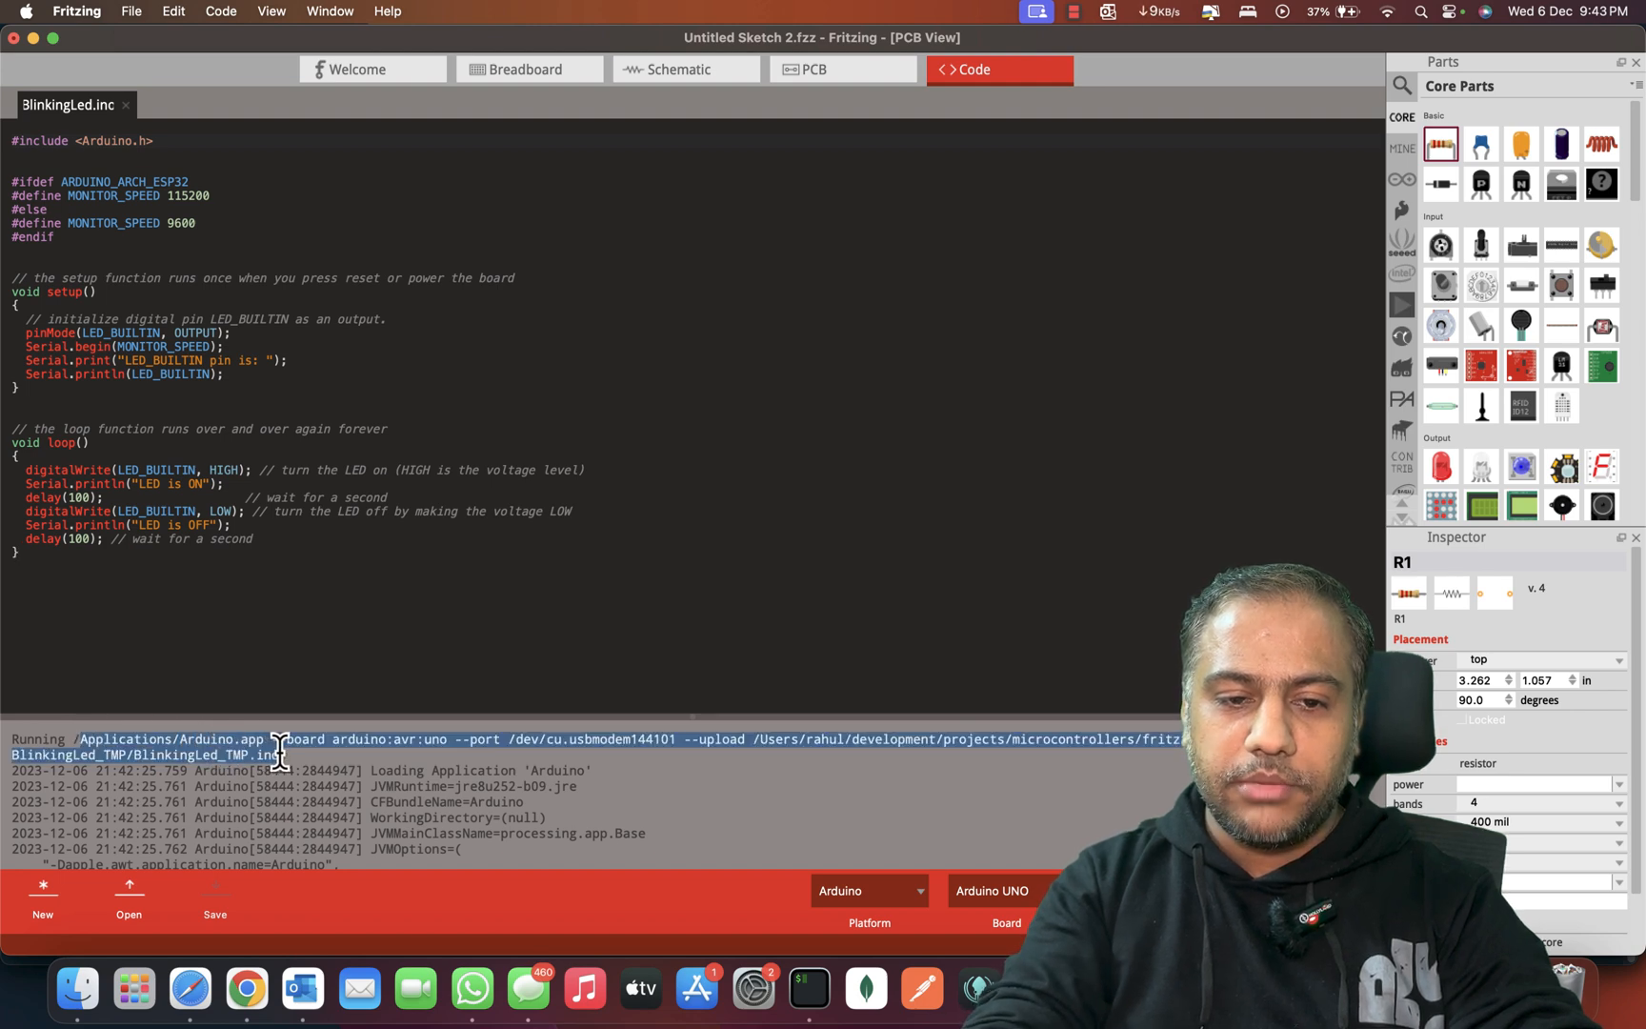
click(279, 753)
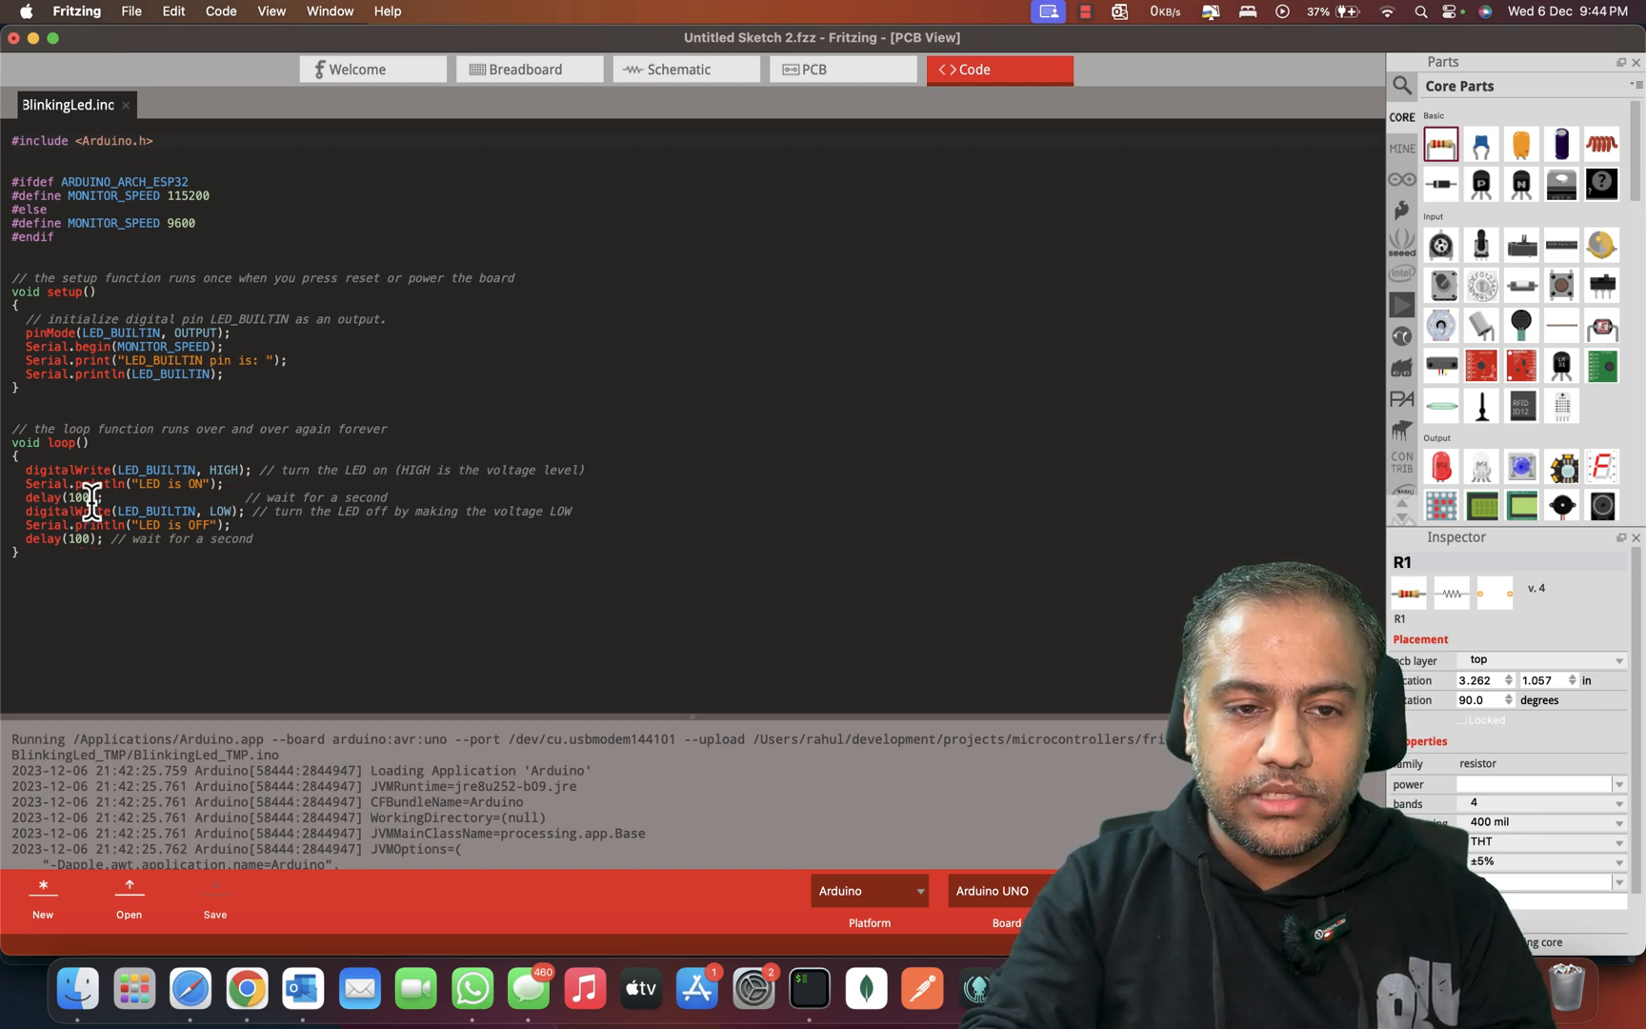
Step: Set the delay after the "LED is OFF" message in the loop function to 2000
key(BackSpace)
key(BackSpace)
key(BackSpace)
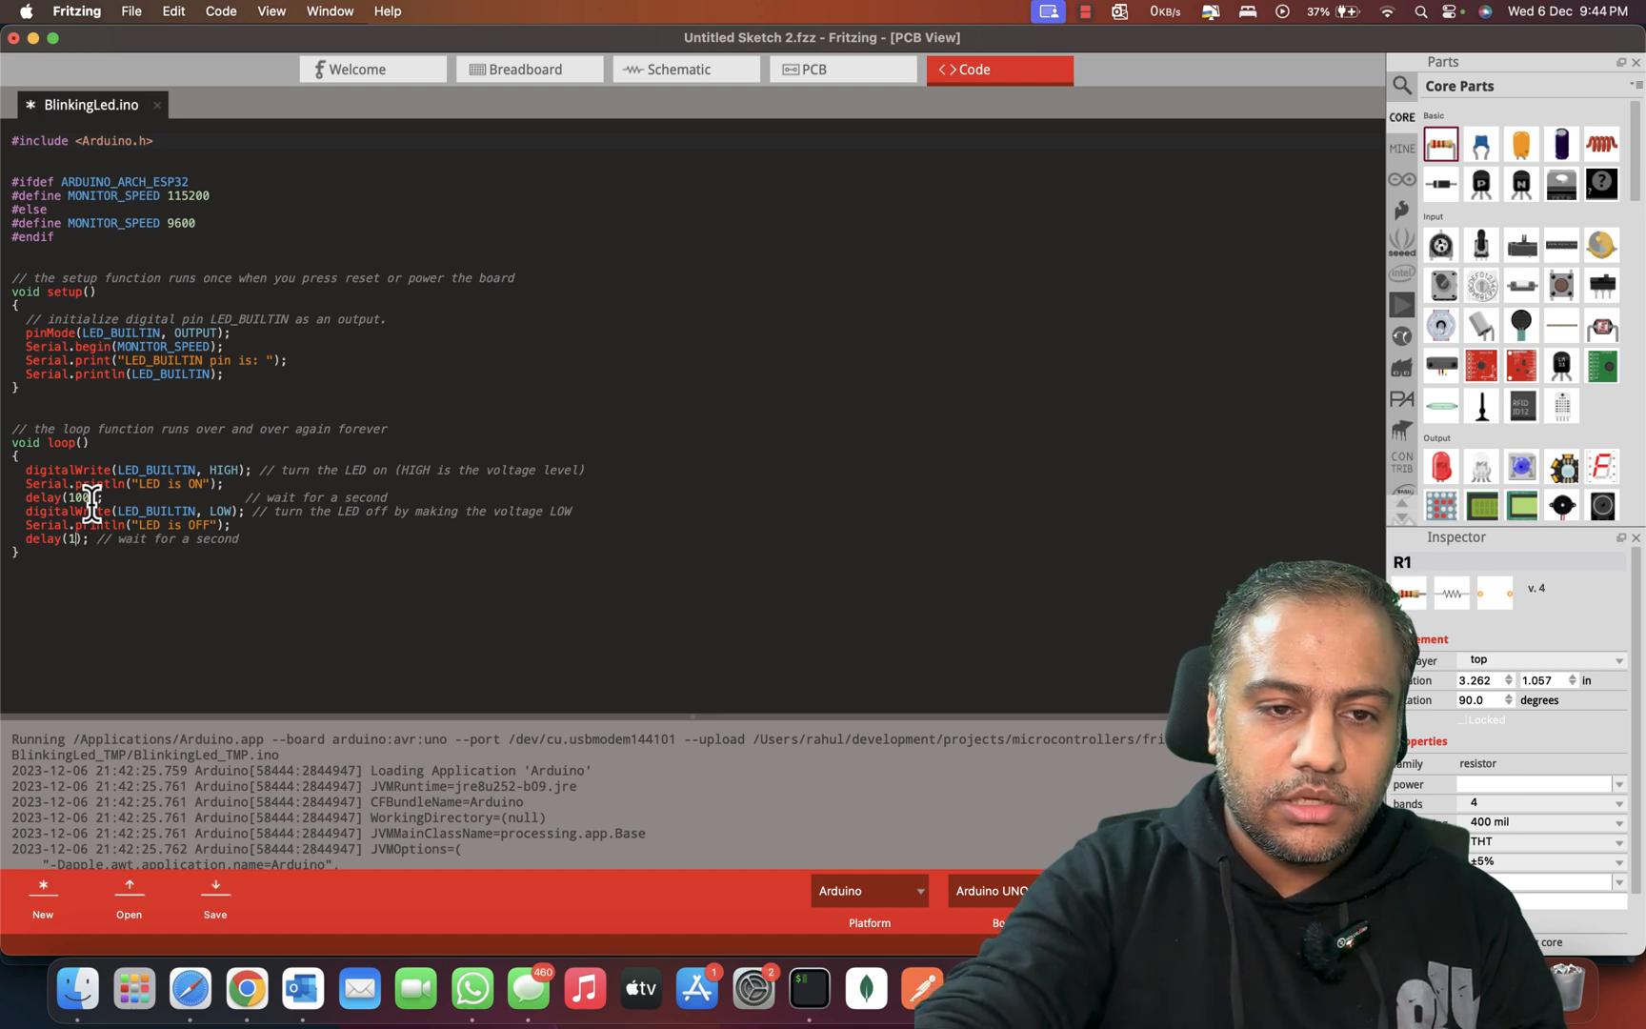
text(20)
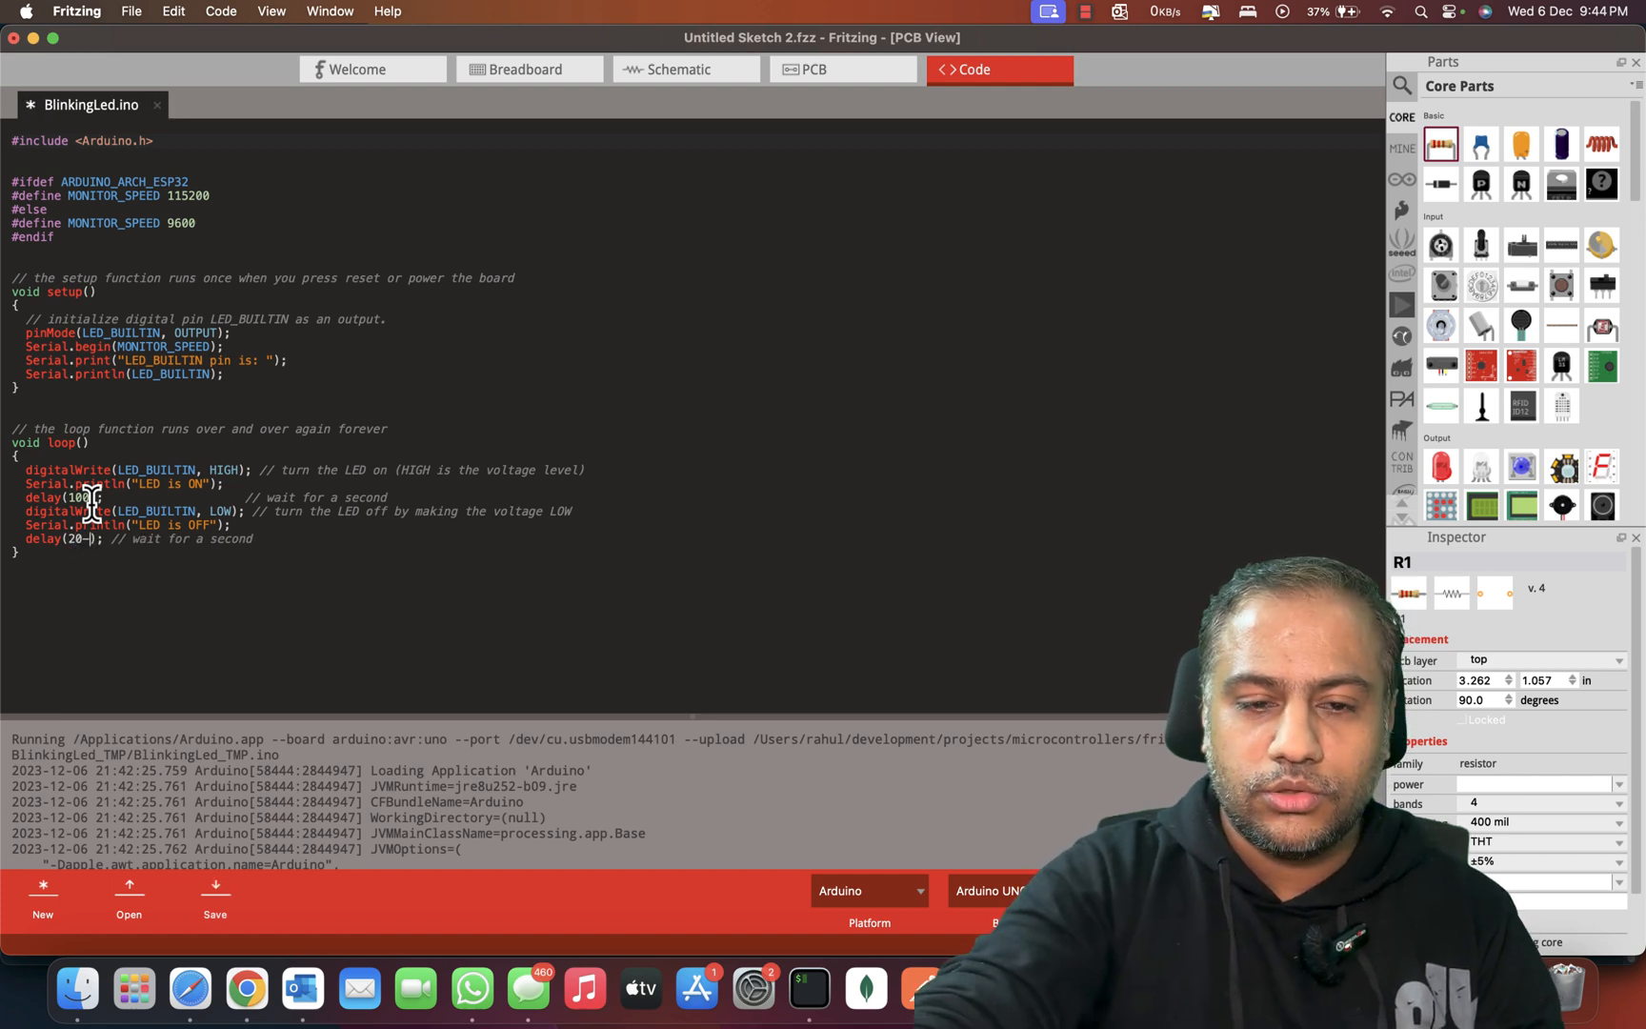
text(00)
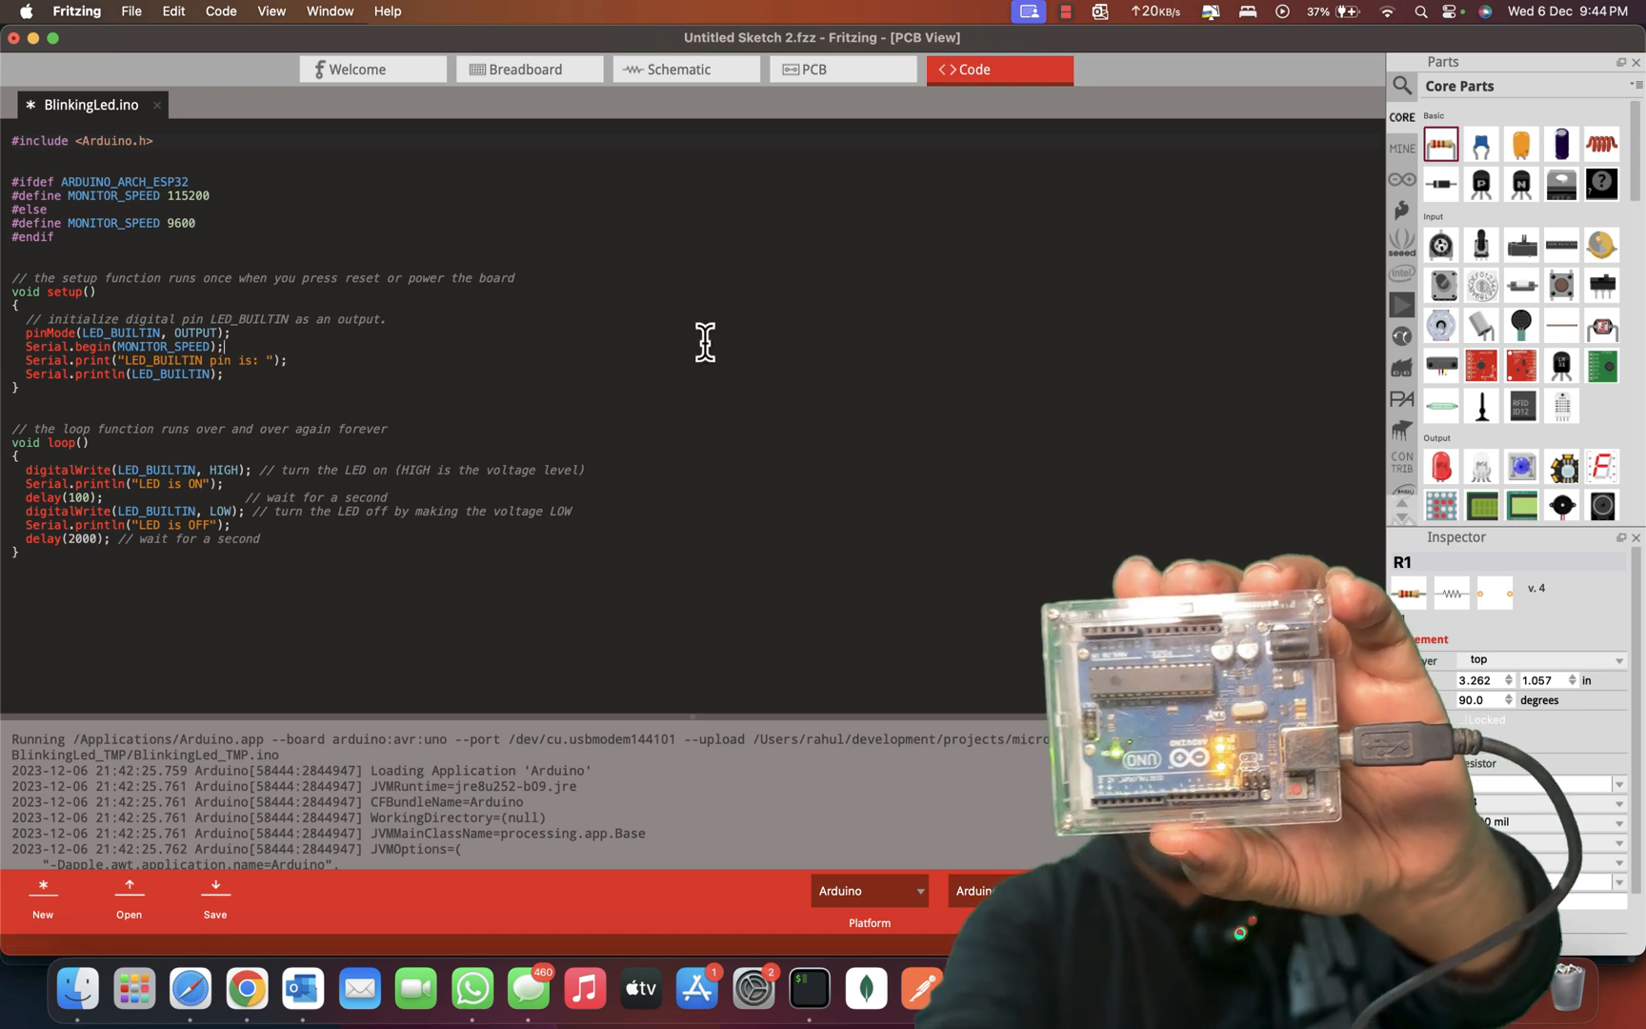
Step: Save the Fritzing project as BlinkingLed in the fritzinng-test1 folder
key(super+s)
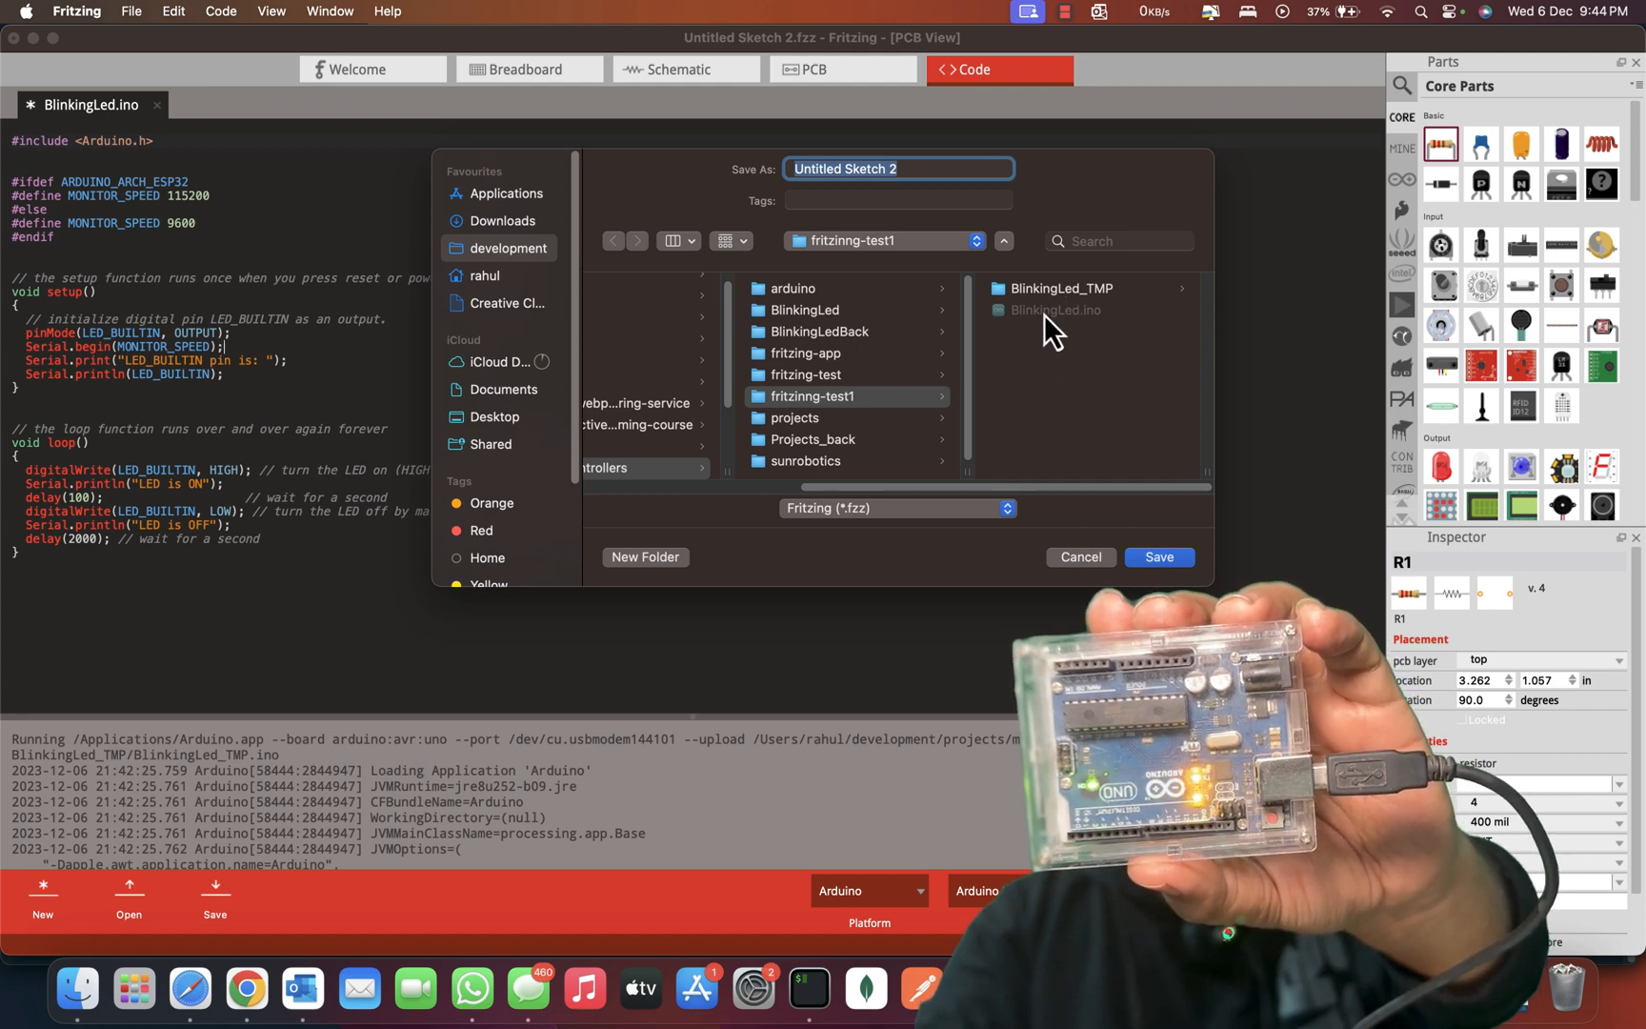
text(BlinkingLed)
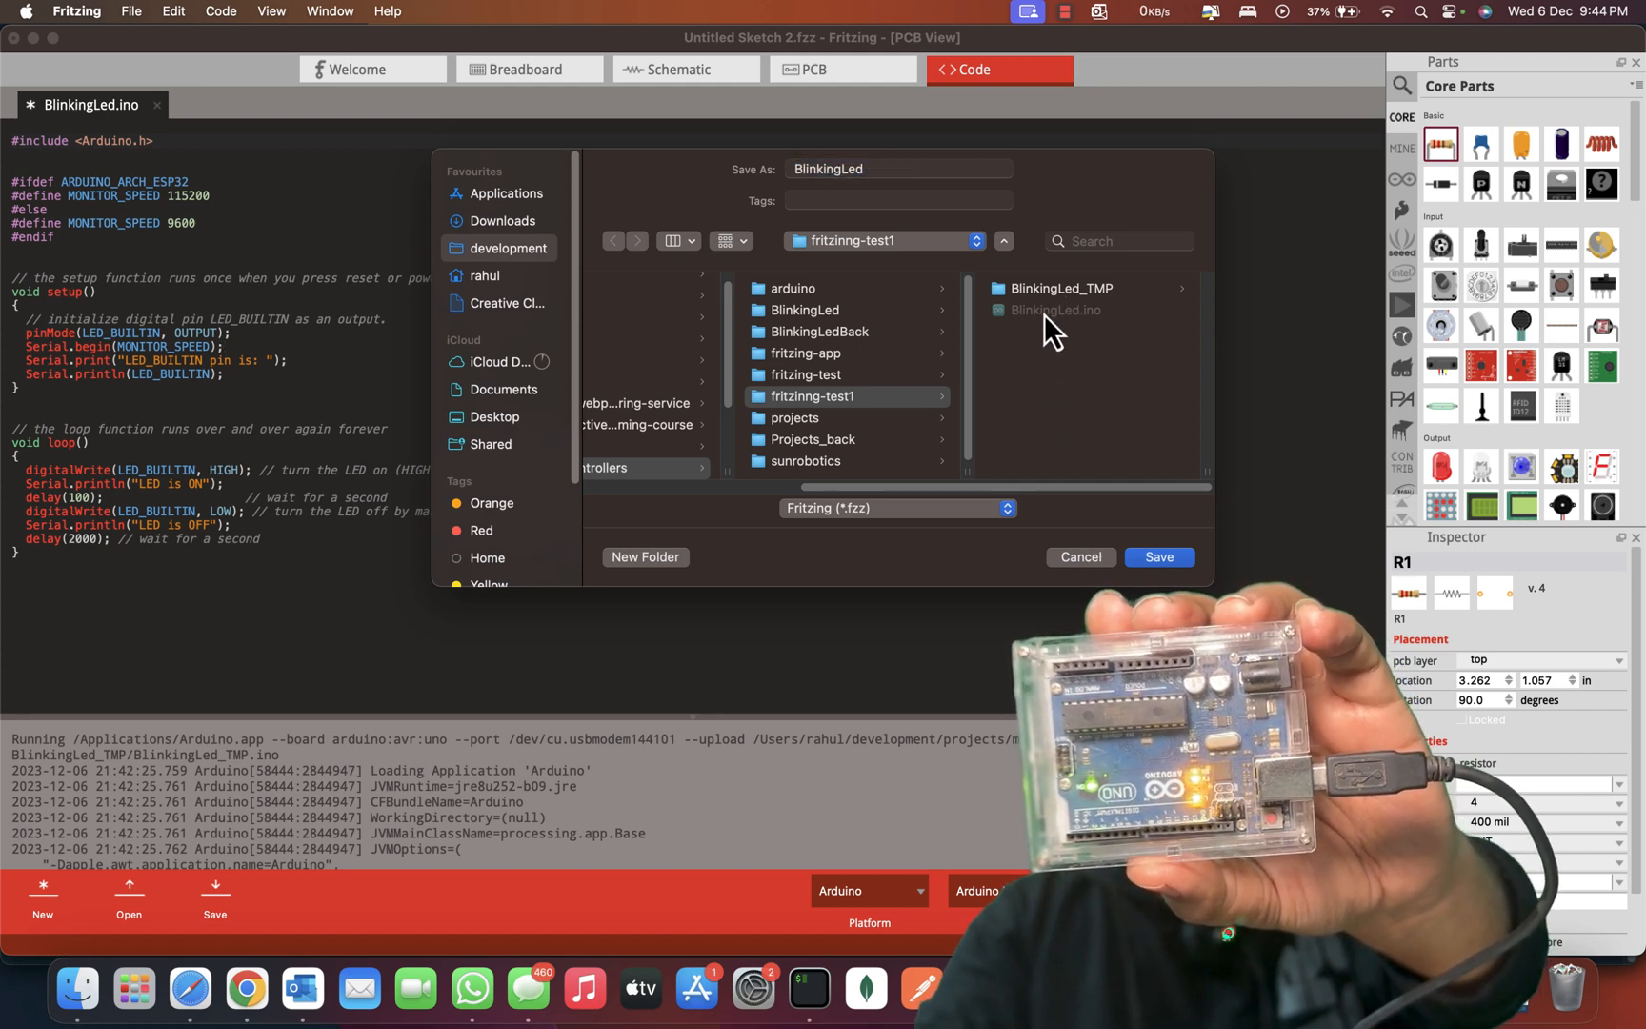
click(1181, 556)
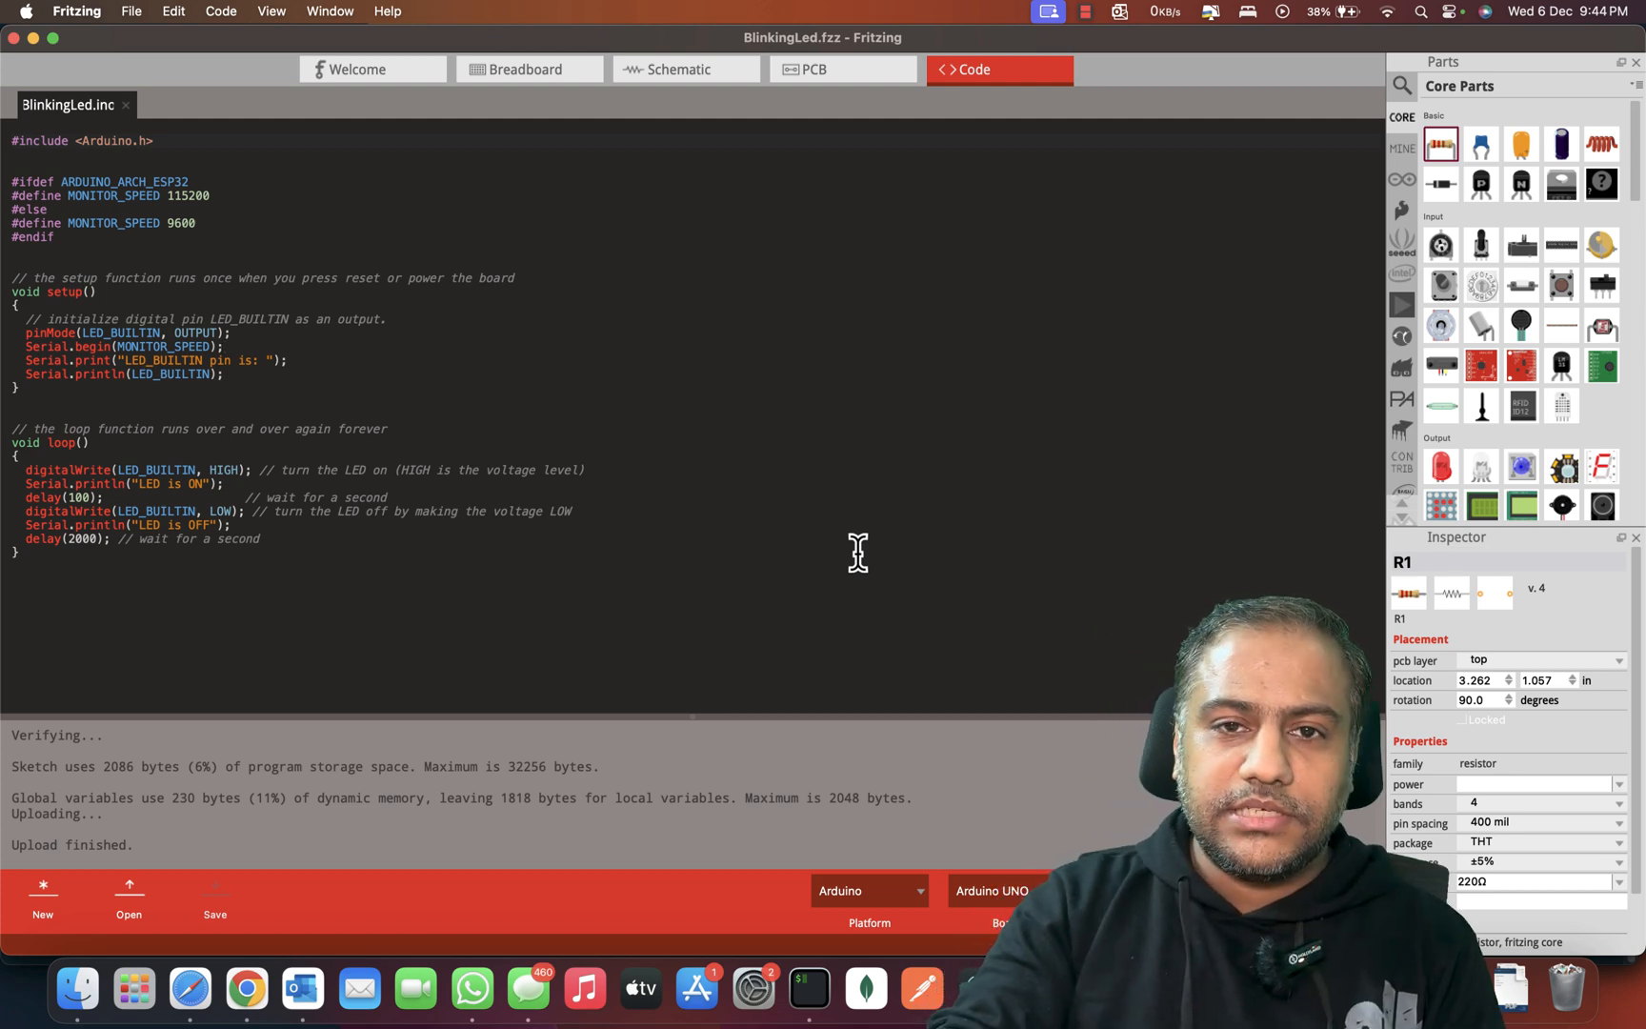
Step: Review the blinking LED circuit in the breadboard, schematic and PCB views
click(515, 70)
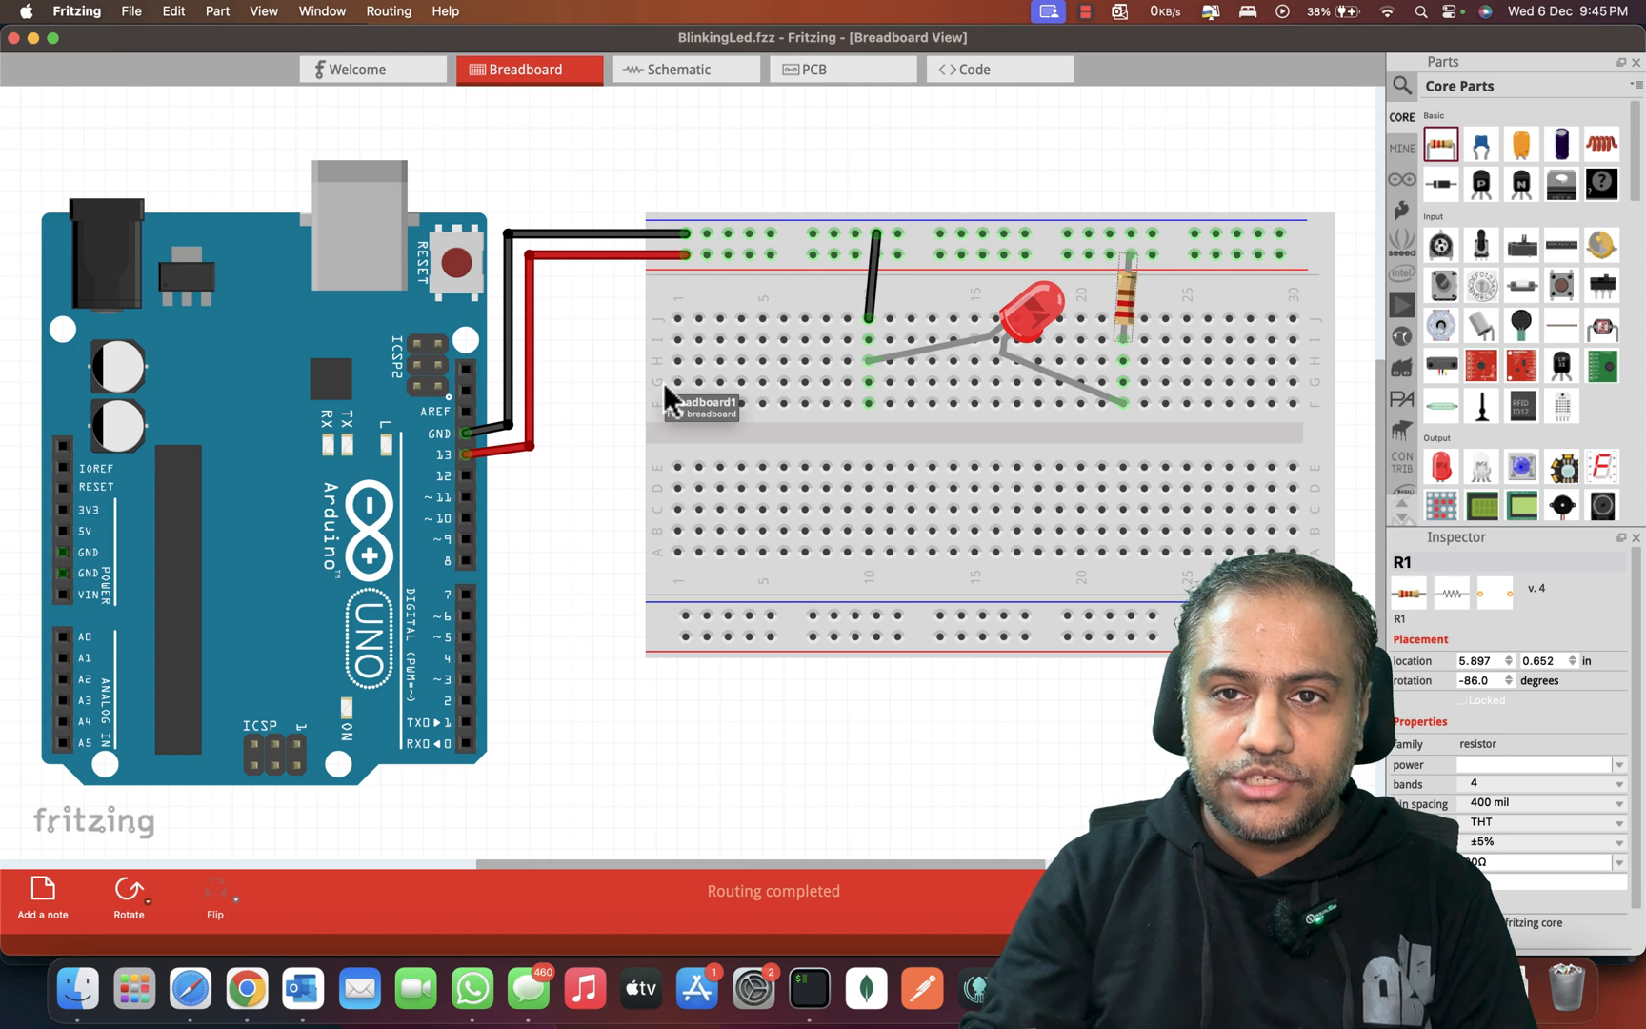
click(714, 74)
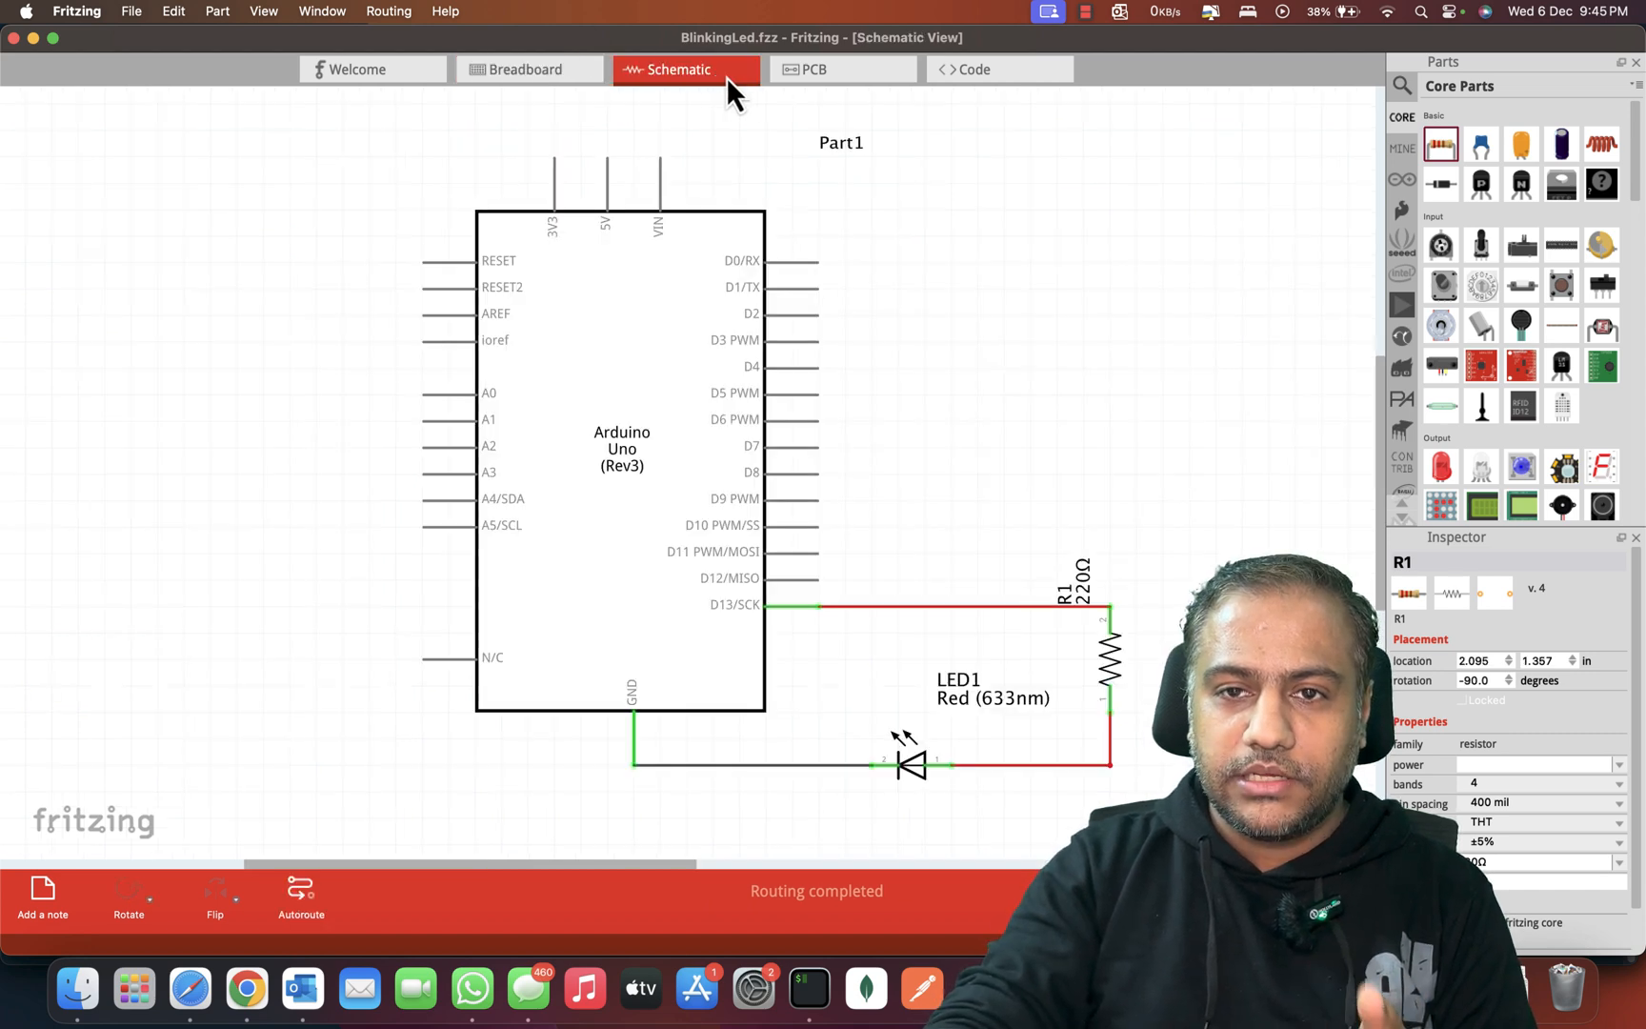
click(859, 74)
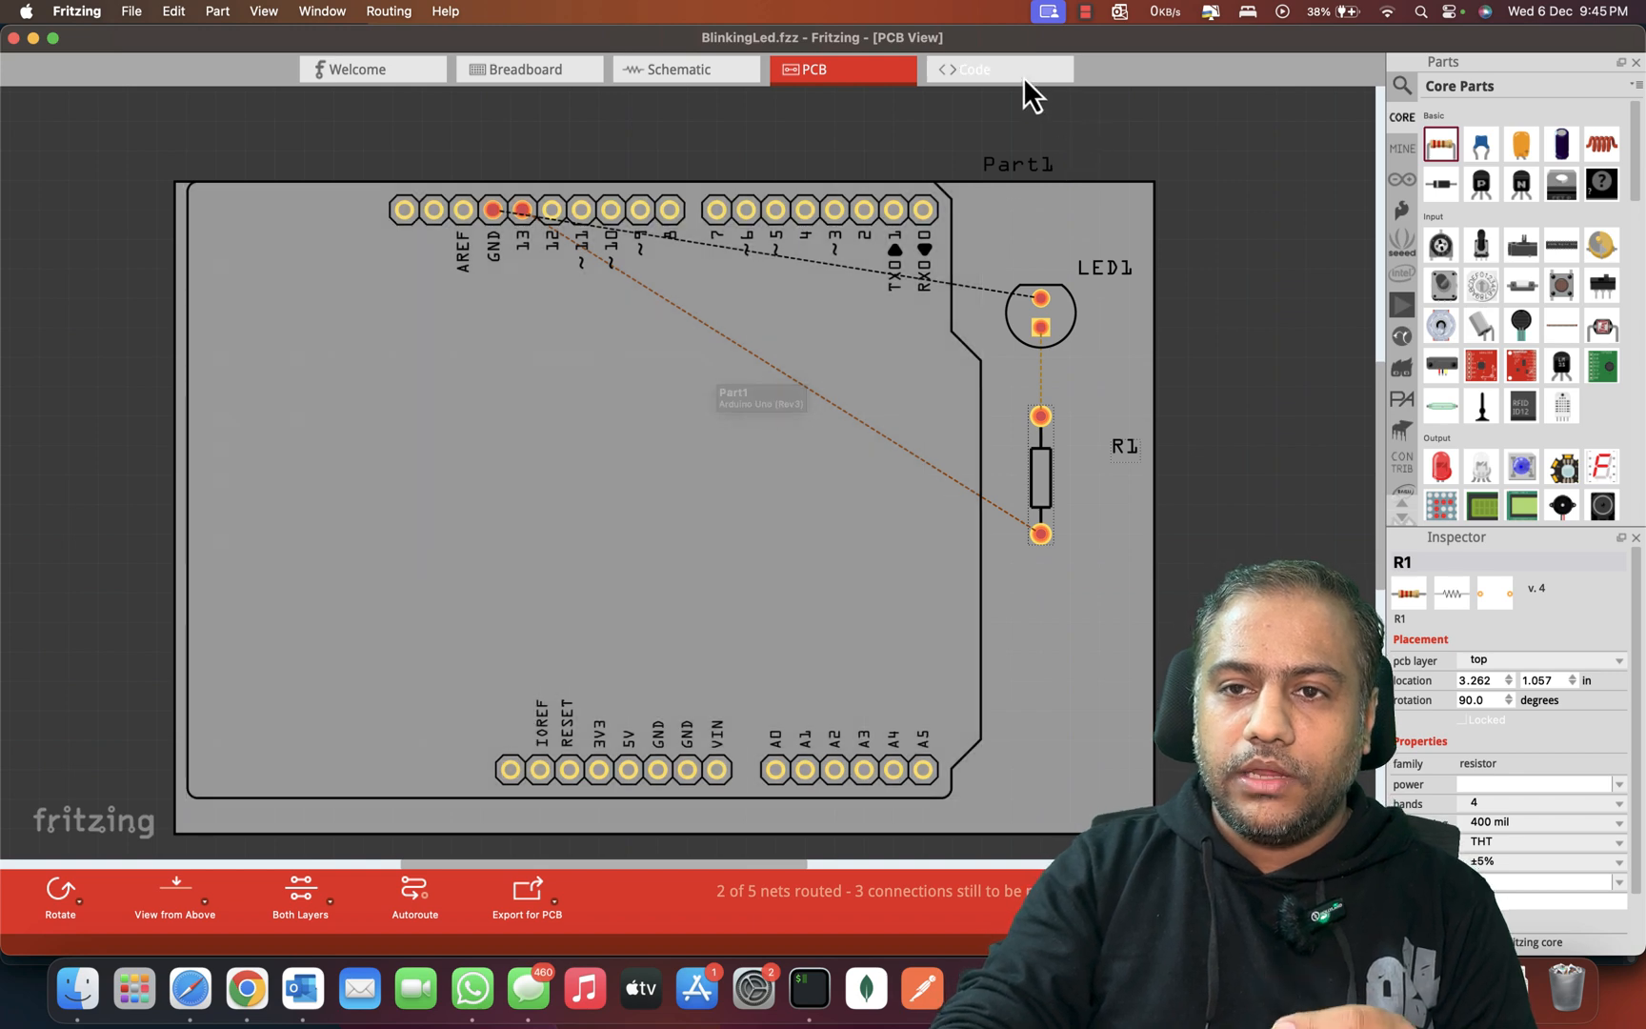
Step: Show the Fritzing project's code, and in Visual Studio Code go to the definition of pinMode from main.cpp's setup function
click(1024, 76)
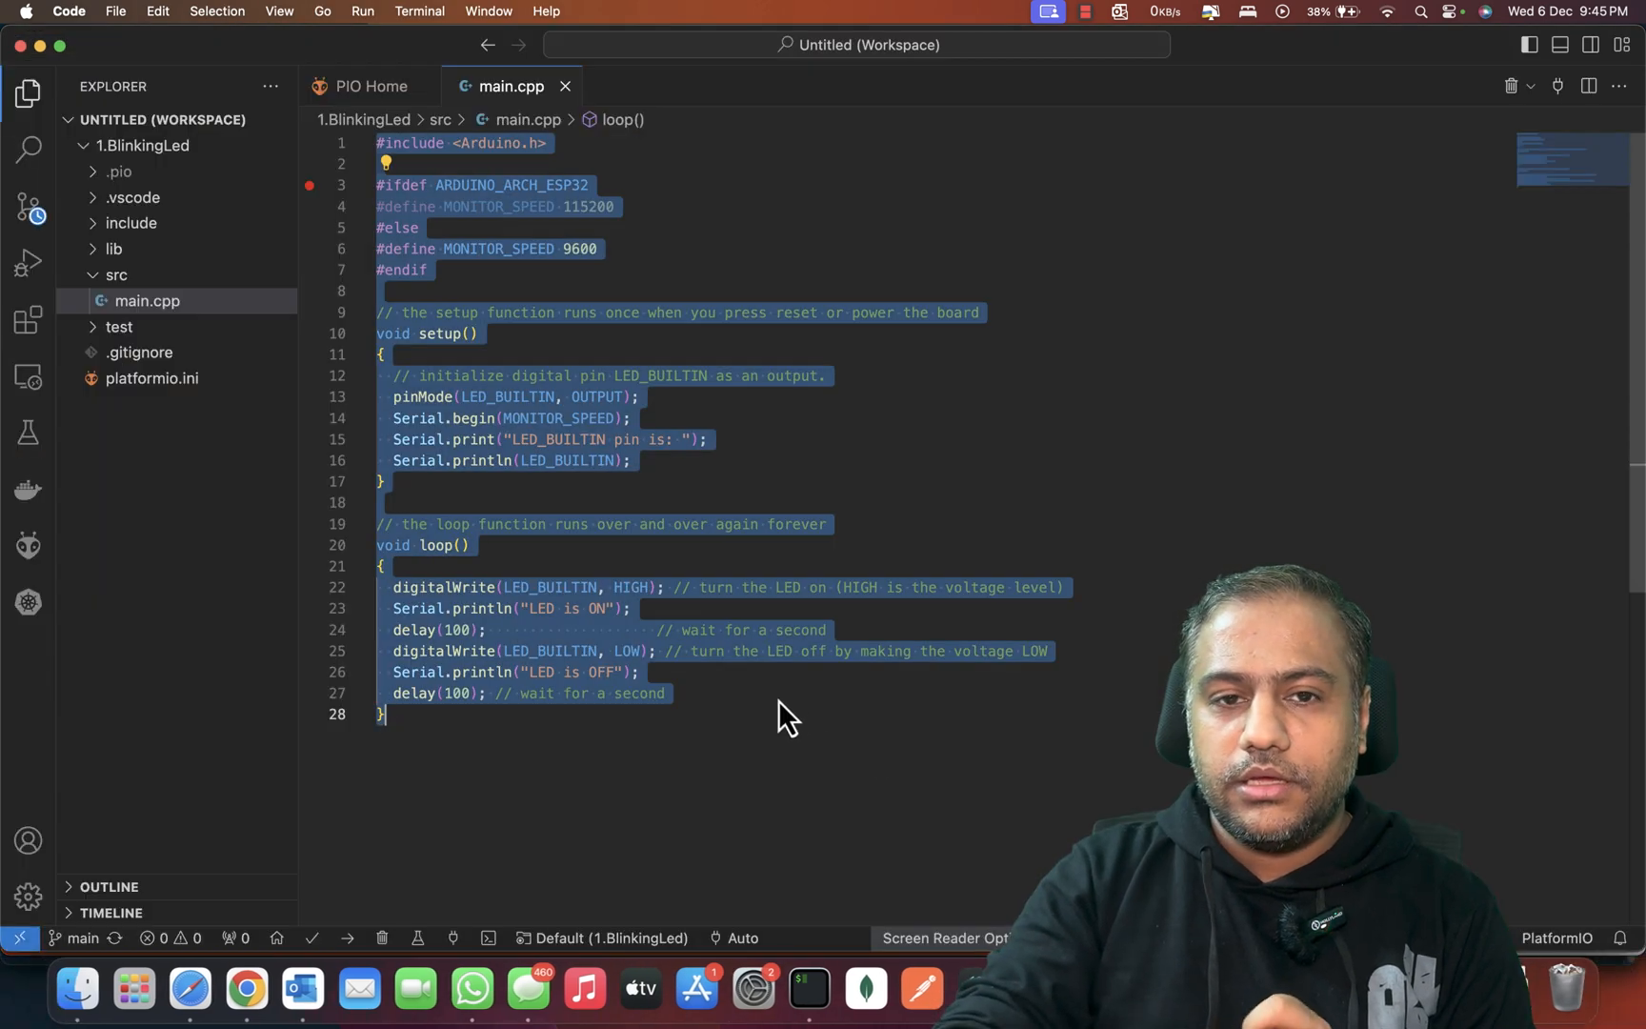
click(702, 702)
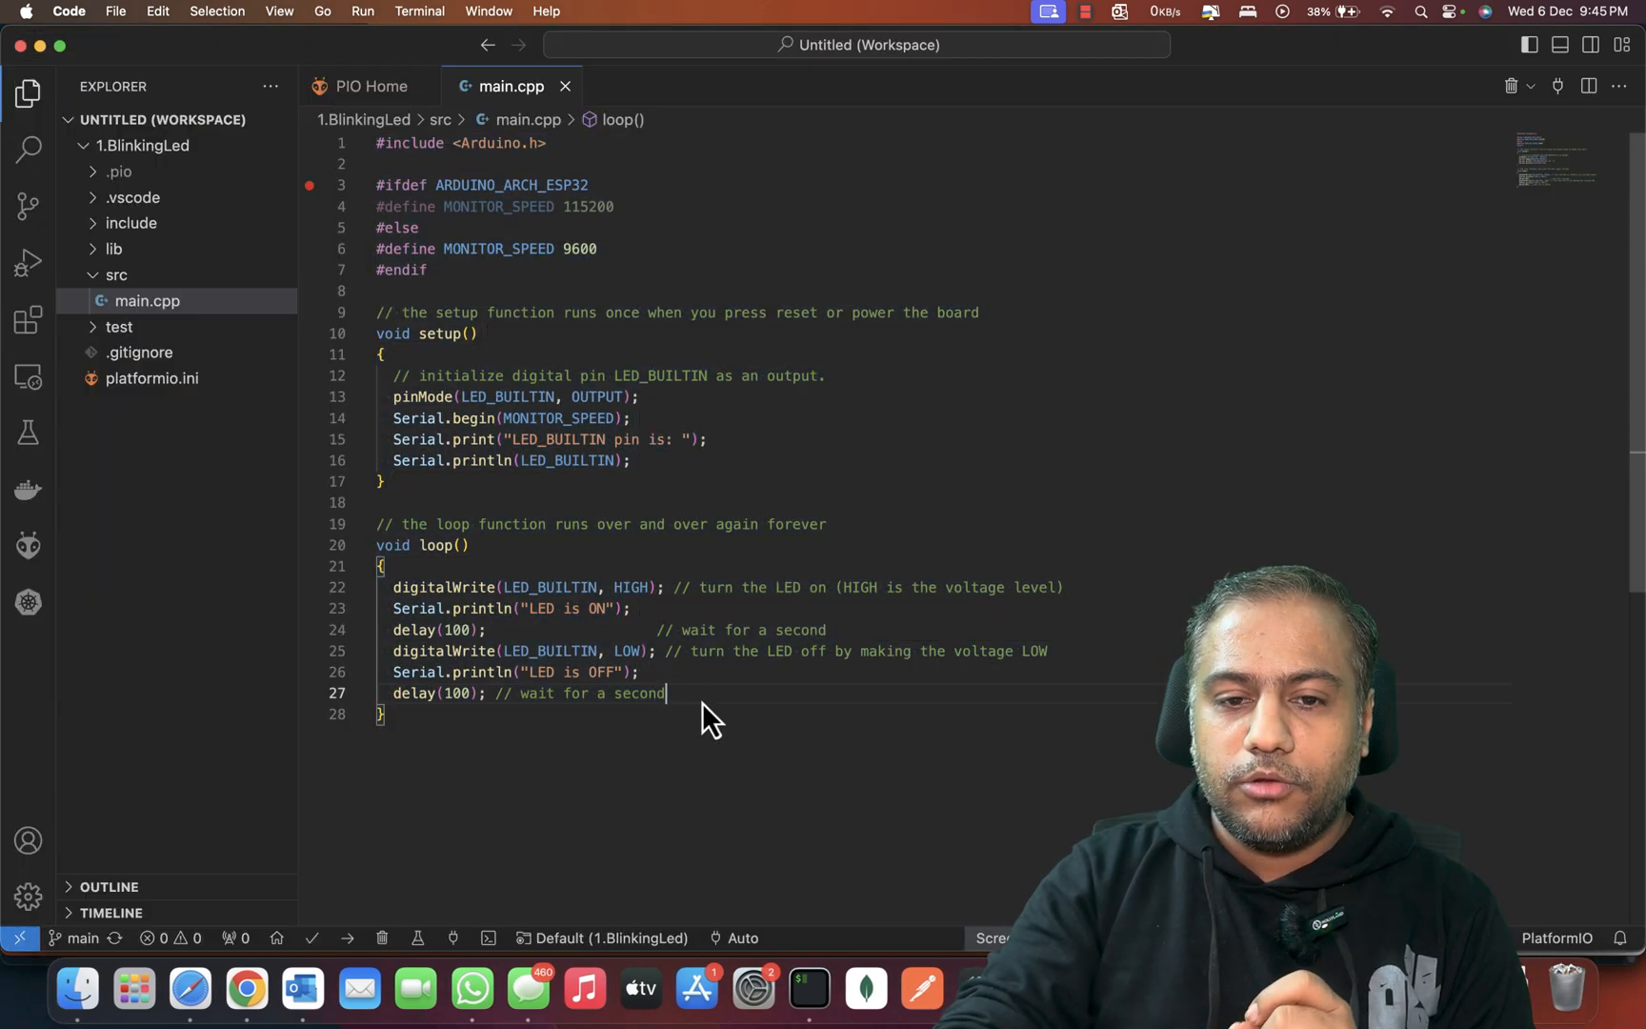
super+click(426, 401)
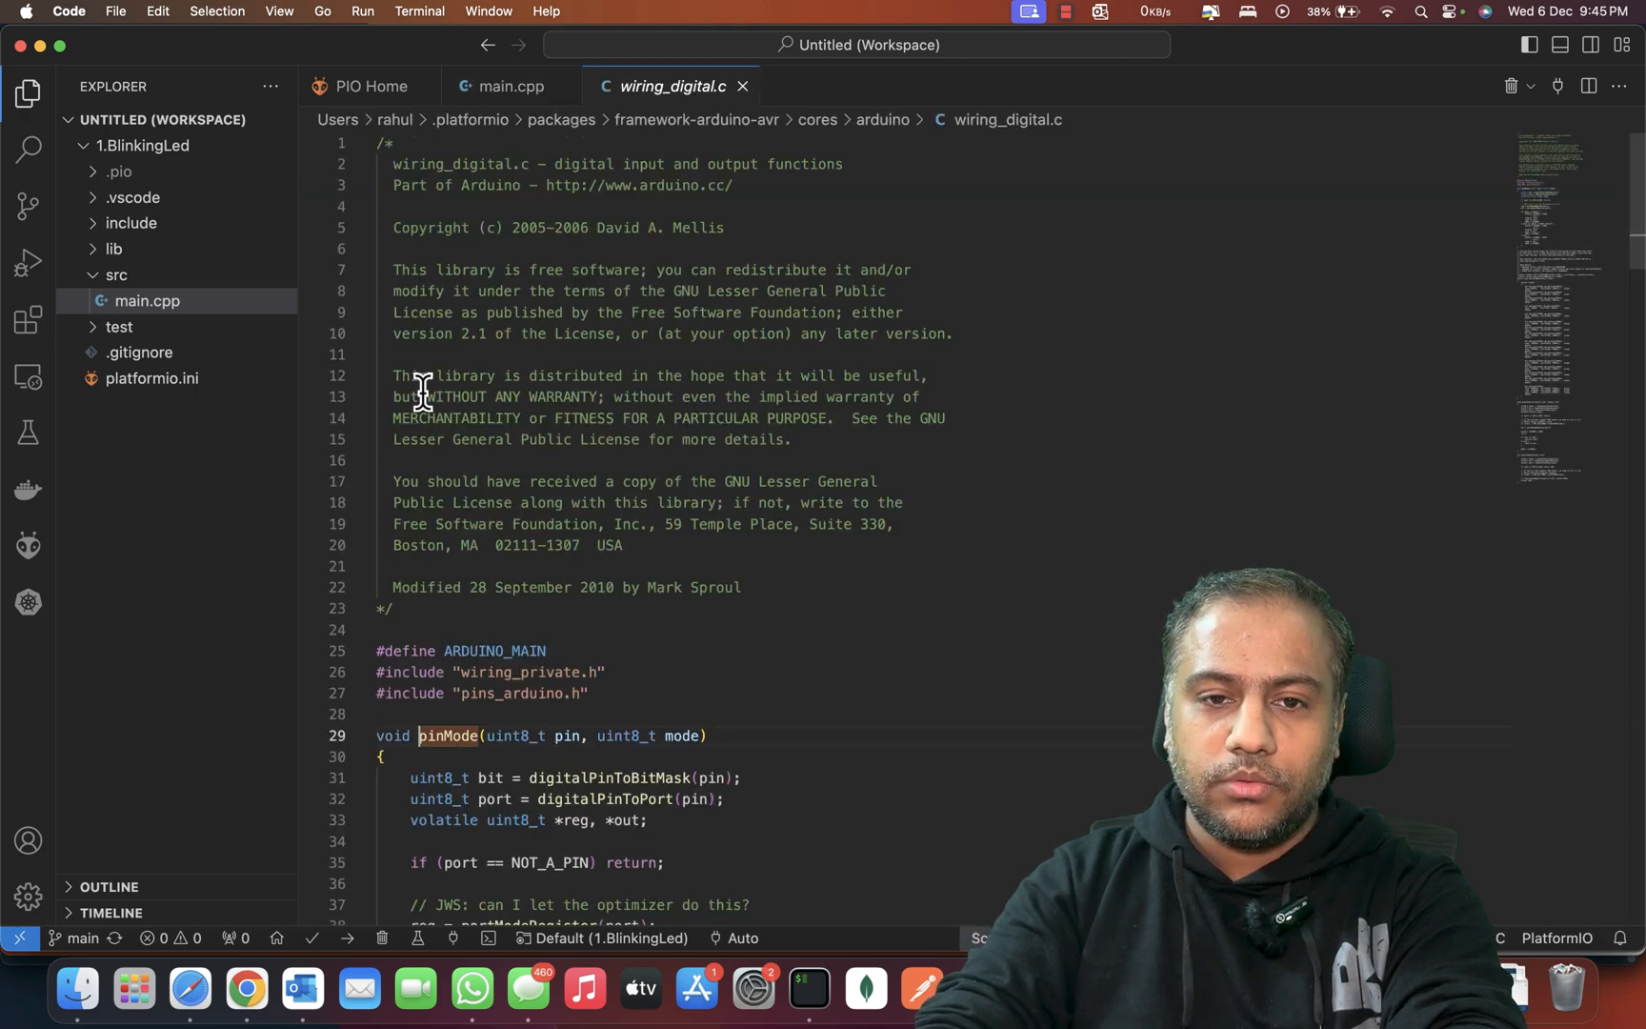
Step: Examine the pinMode function in wiring_digital.c, highlighting its code from the signature through the body
scroll(609, 557, down, 5)
scroll(610, 557, down, 4)
scroll(606, 551, up, 4)
drag(372, 226, 661, 817)
click(1045, 857)
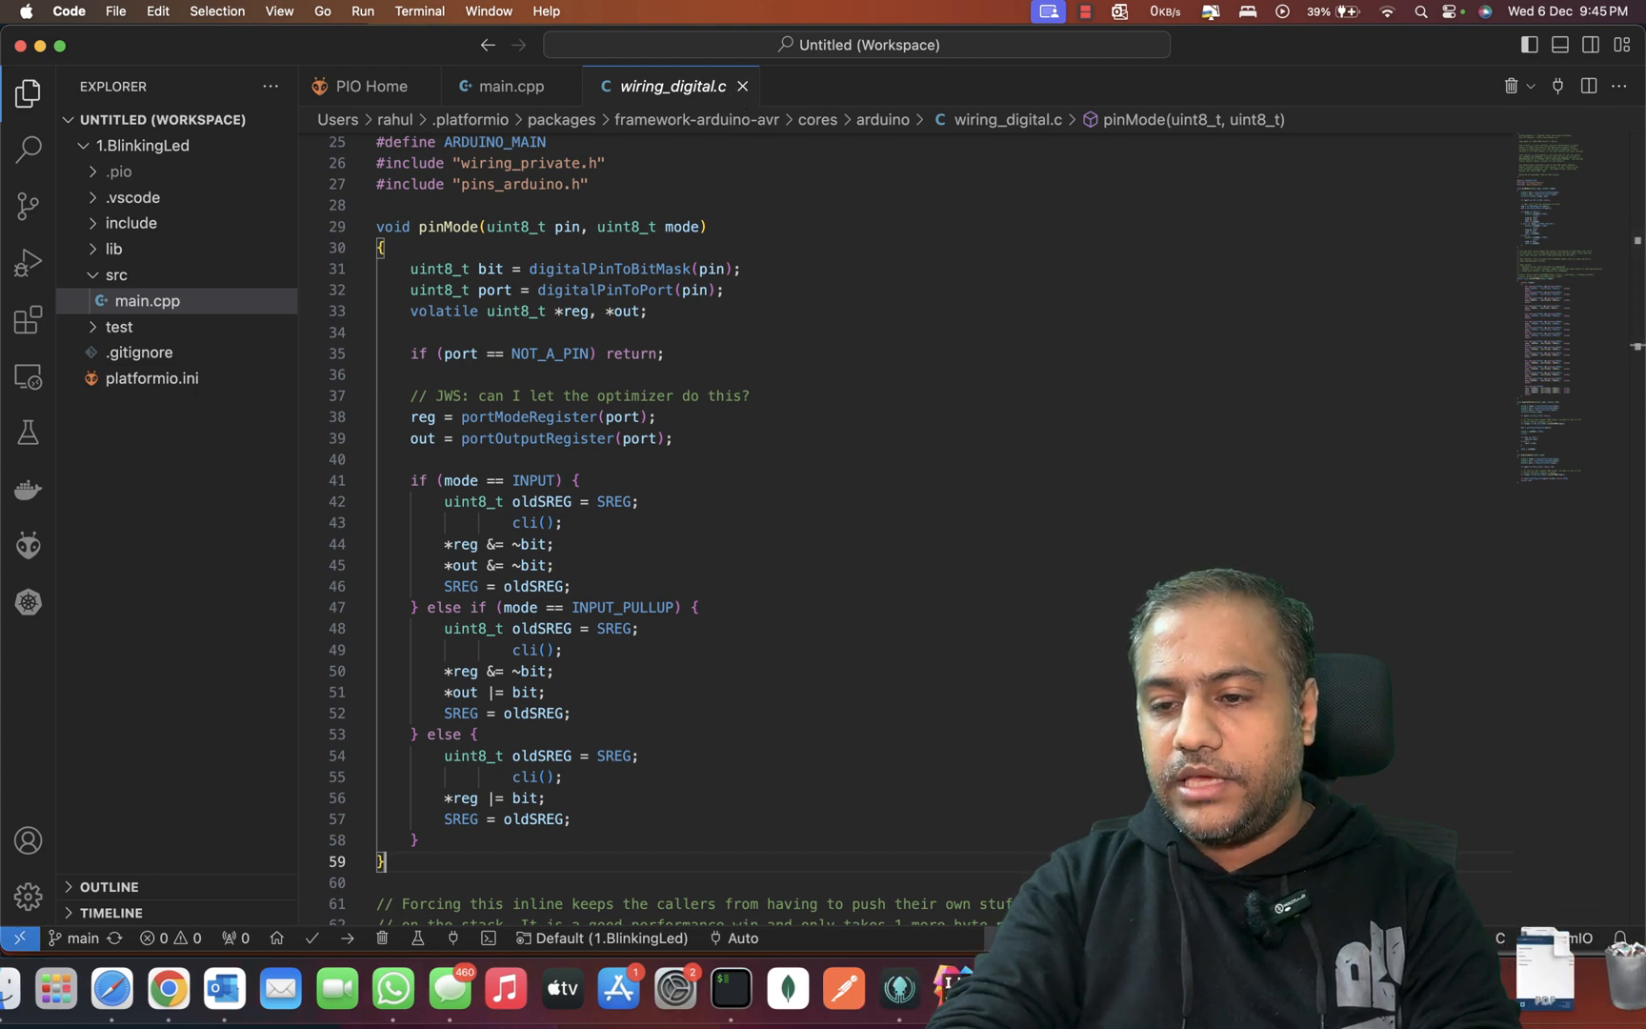
Step: Switch back to Fritzing and try to inspect the pinMode call in the setup function of BlinkingLed.ino
click(1324, 989)
text(xx)
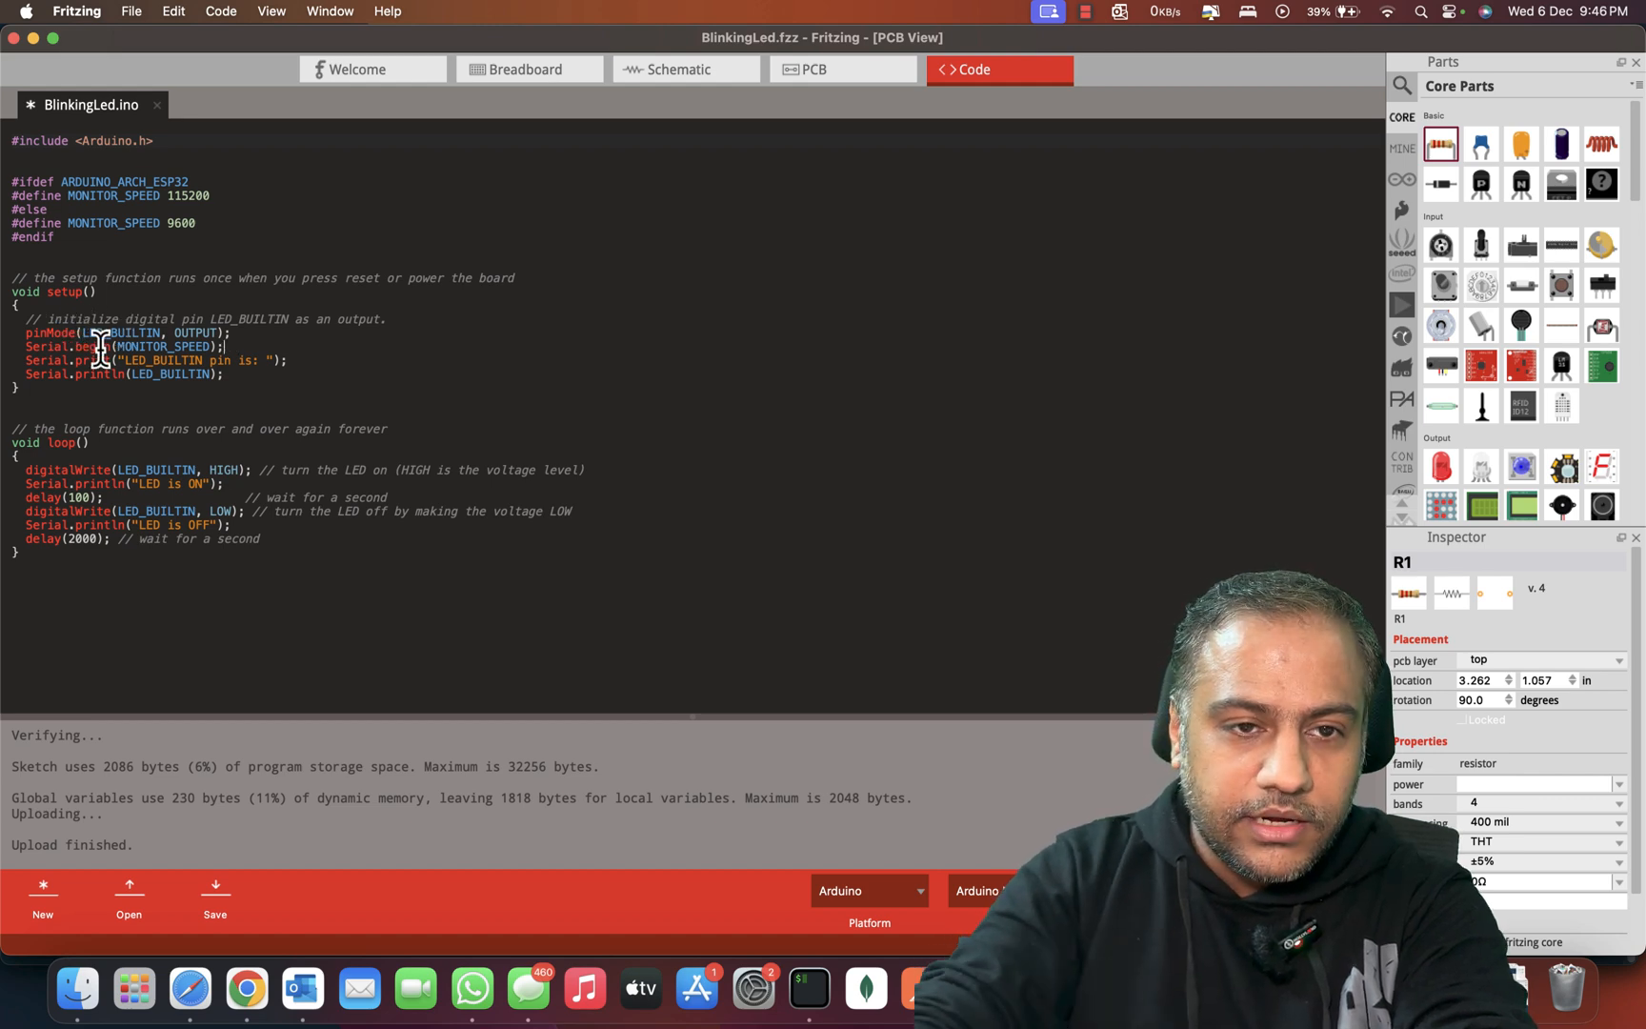
triple_click(40, 332)
click(40, 333)
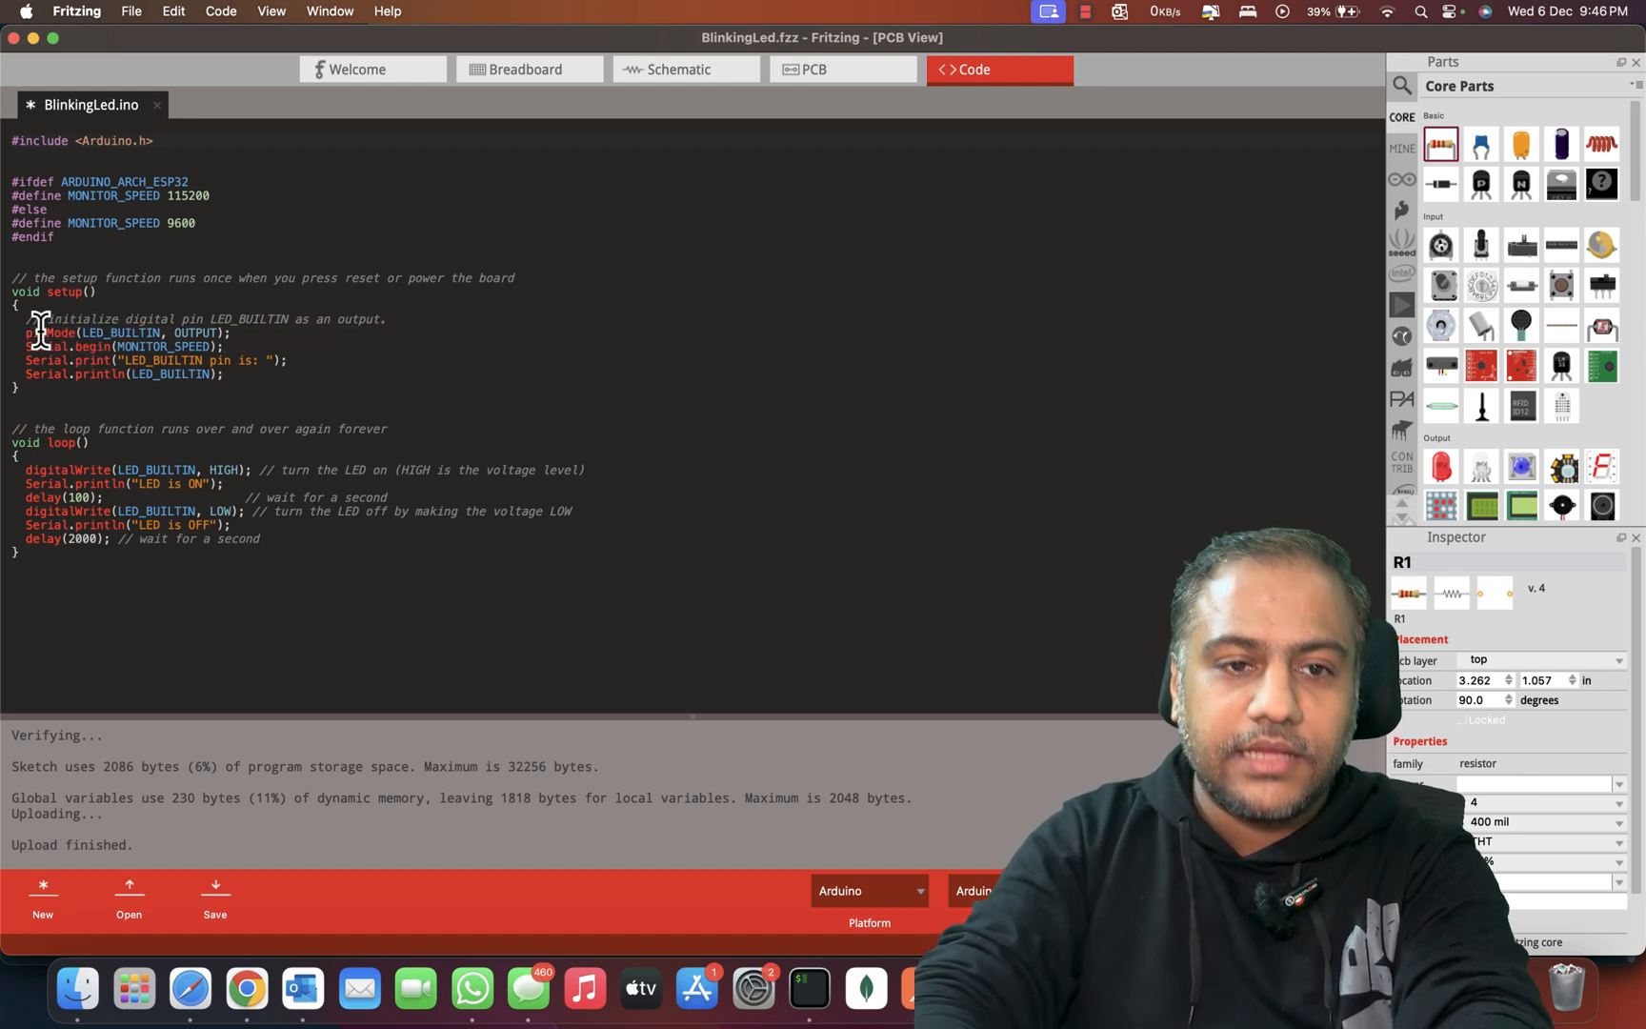